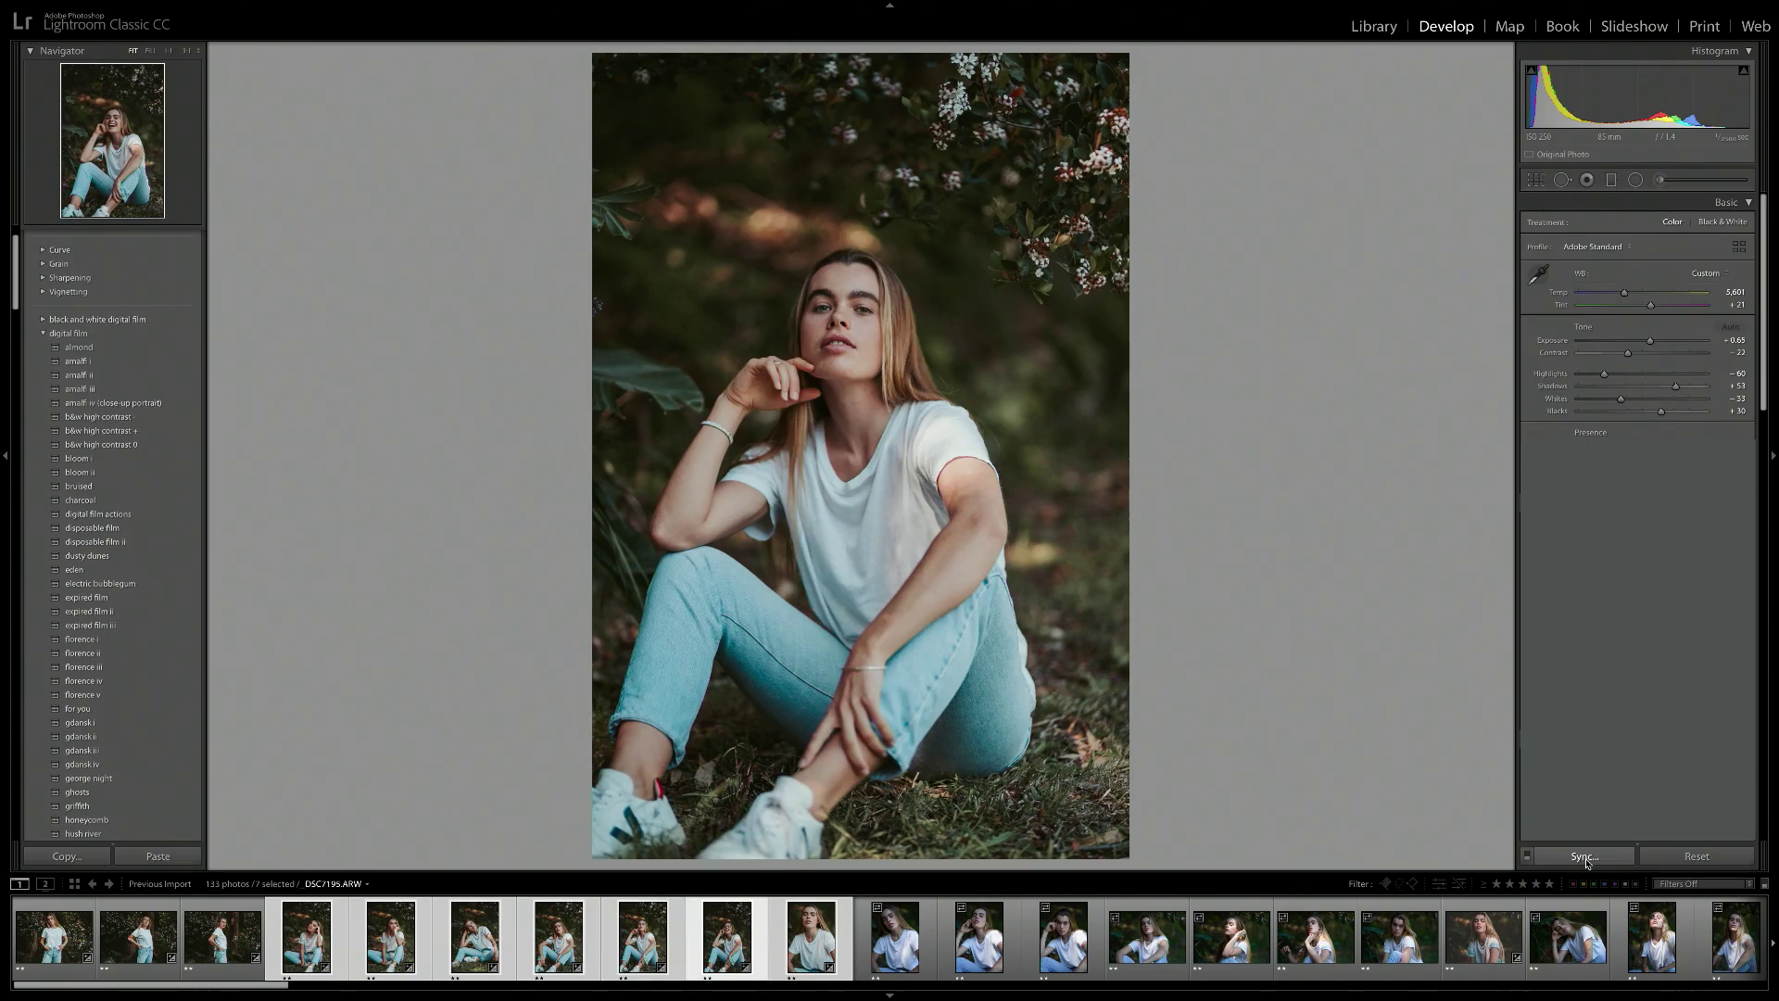
Set the exposure of the laughing seated portrait to +1.13 and add the second standing photo to the Quick Collection.
key(Right)
drag(1650, 341, 1663, 343)
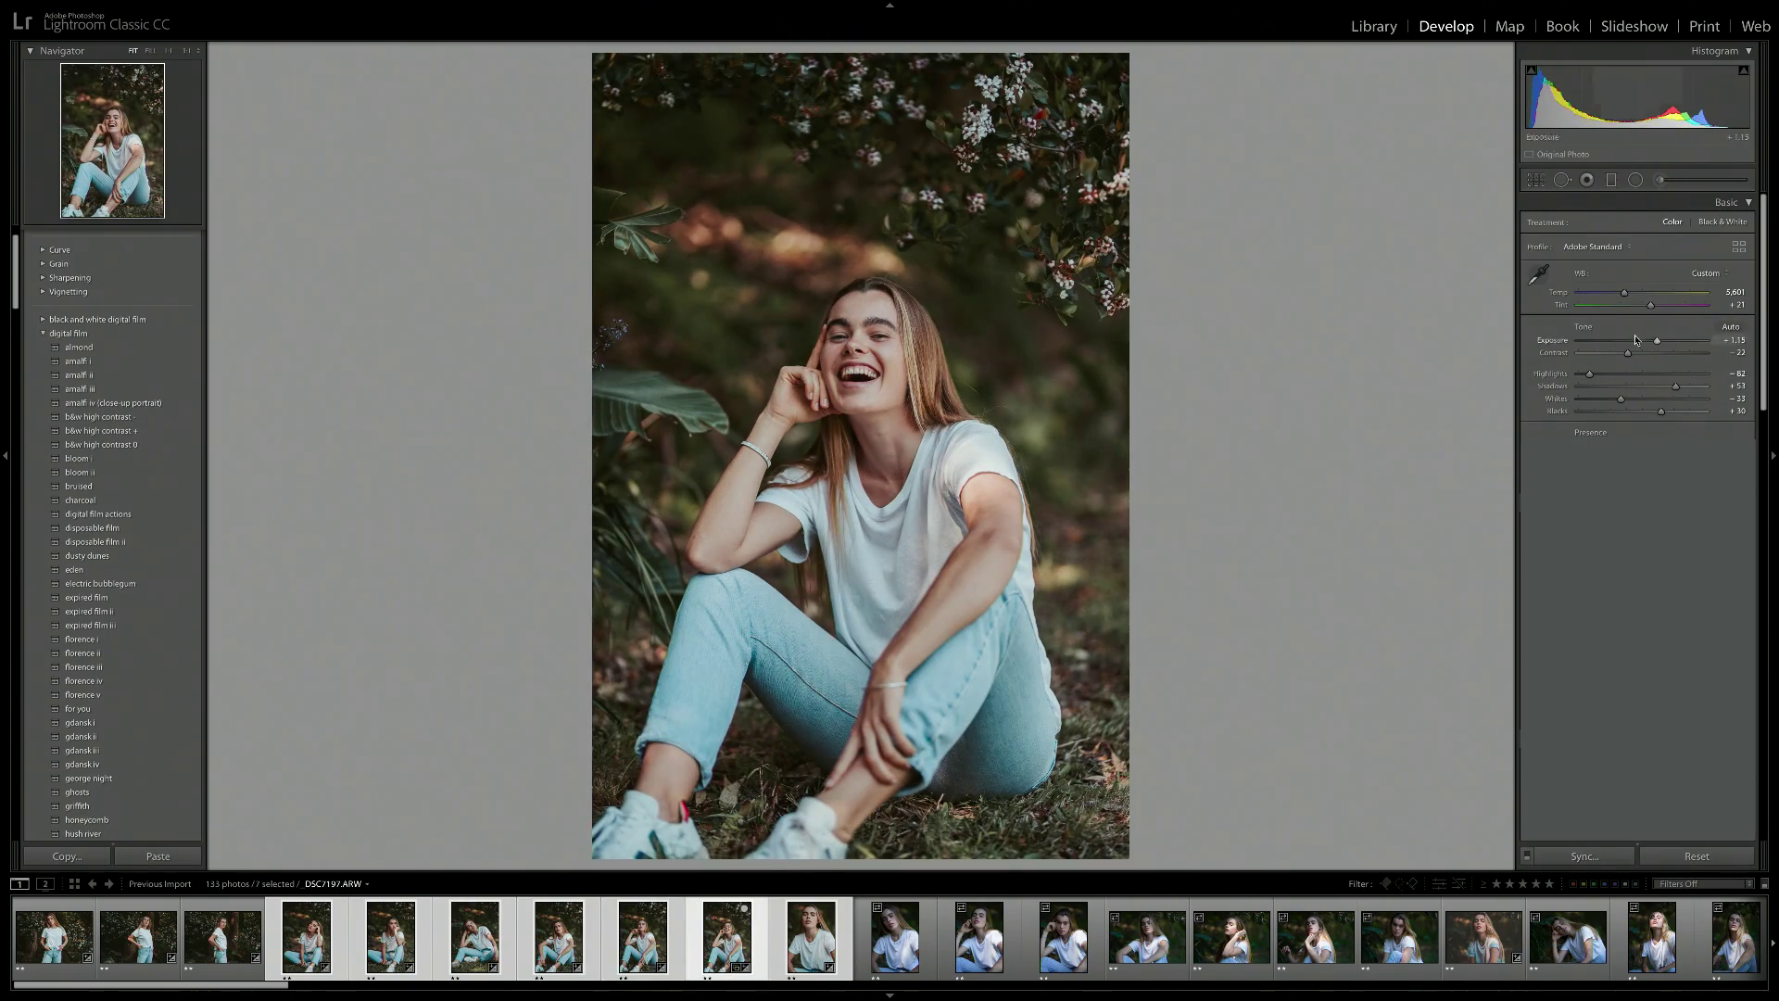
key(Right)
key(Right)
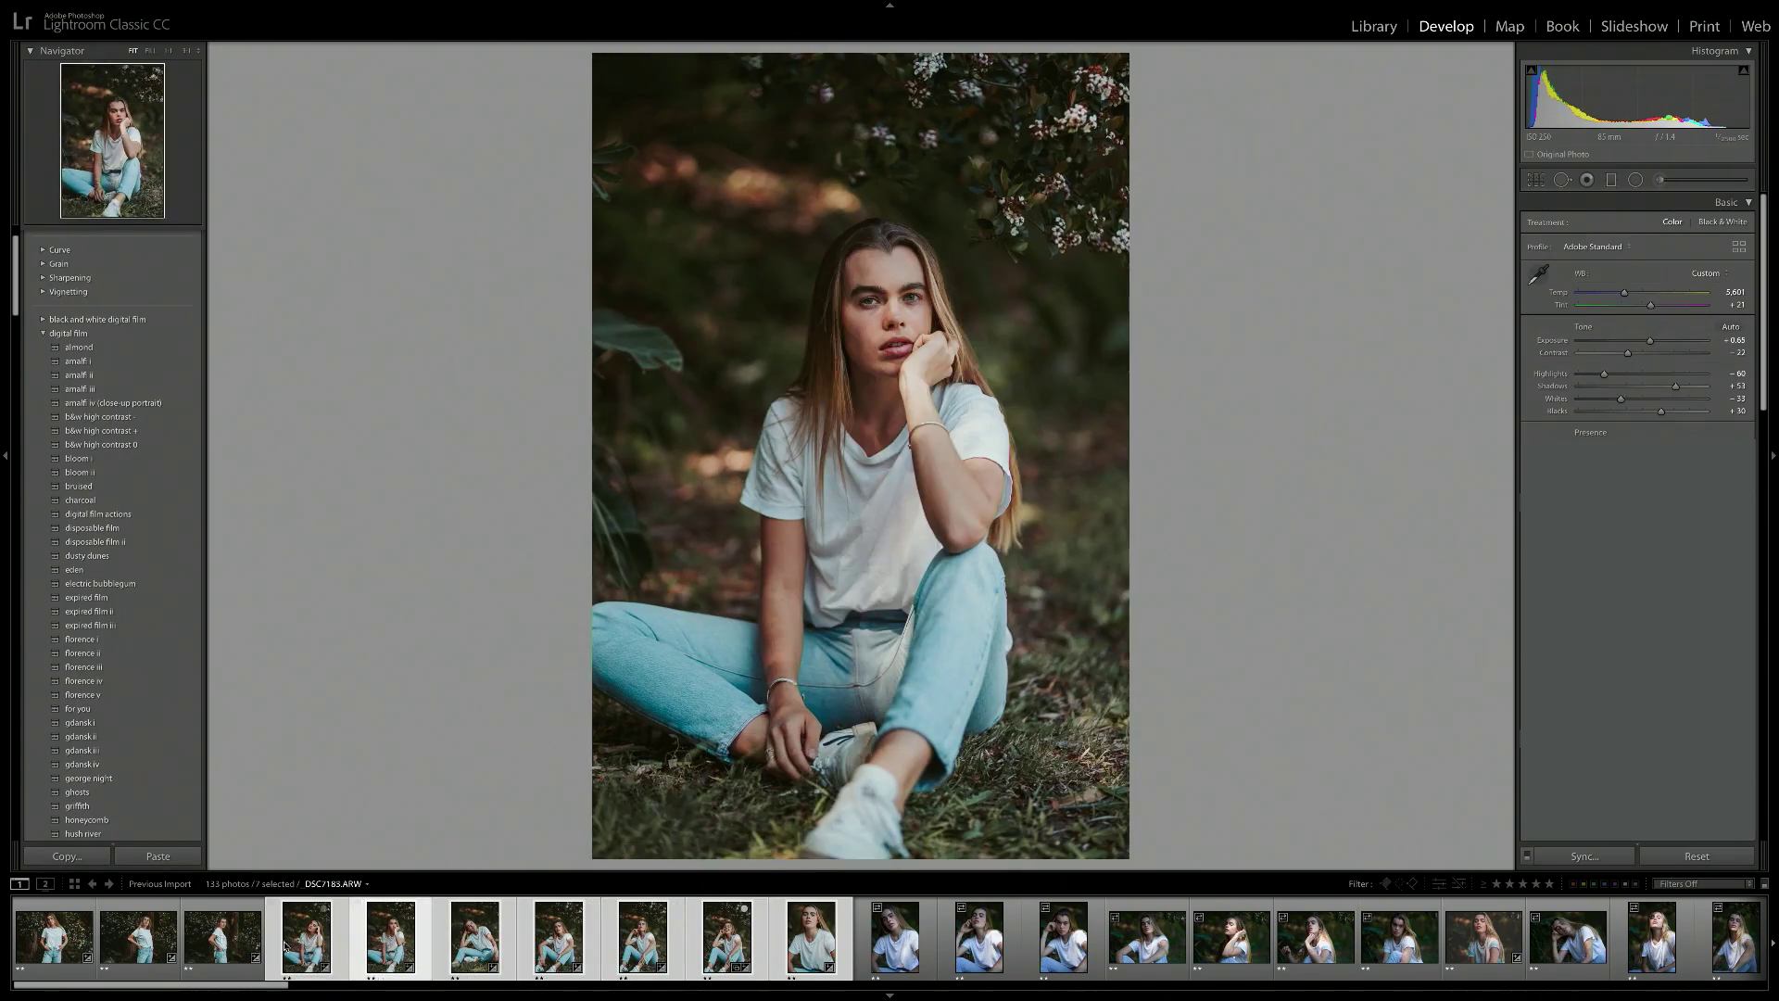
click(74, 942)
click(170, 917)
Sync the develop settings of the white T-shirt close-up to a selection of 14 photos and go through the synced portraits.
click(810, 937)
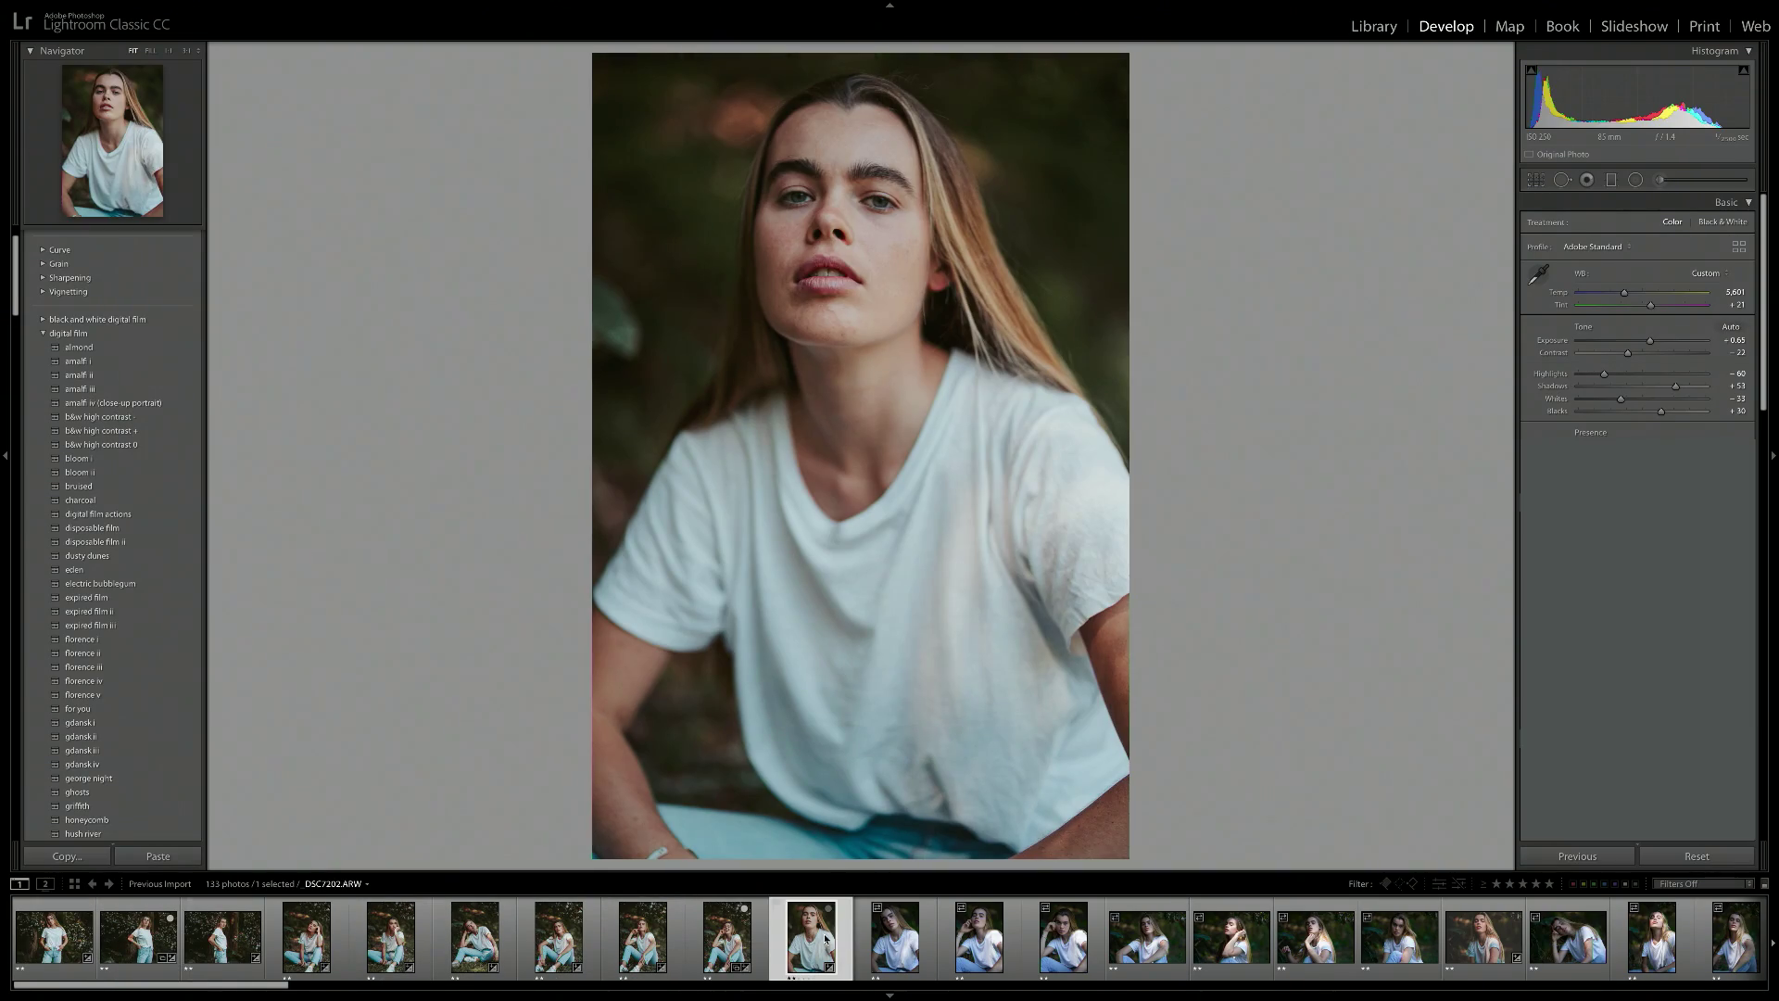
scroll(898, 941, down, 6)
shift+click(1177, 937)
key(Right)
key(Right)
key(Right)
key(Right)
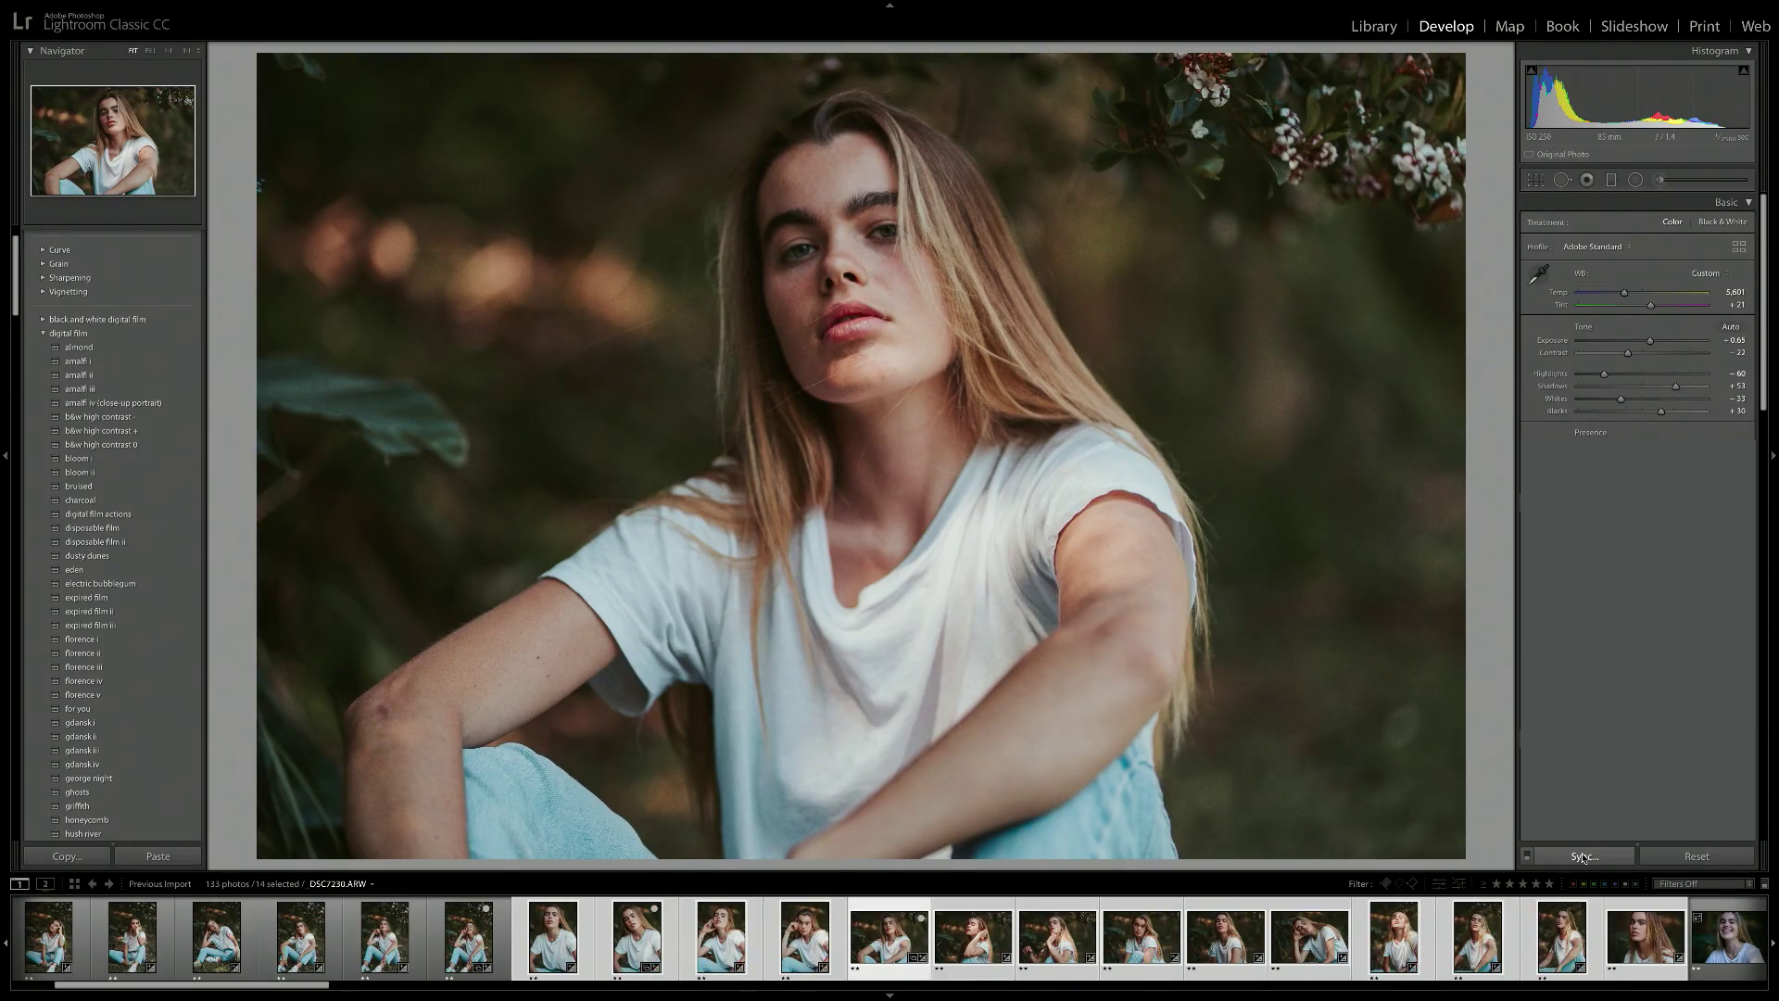
Apply a black-and-white preset to the side-profile portrait, set its contrast to +31 and add it to the Quick Collection.
click(977, 943)
click(89, 777)
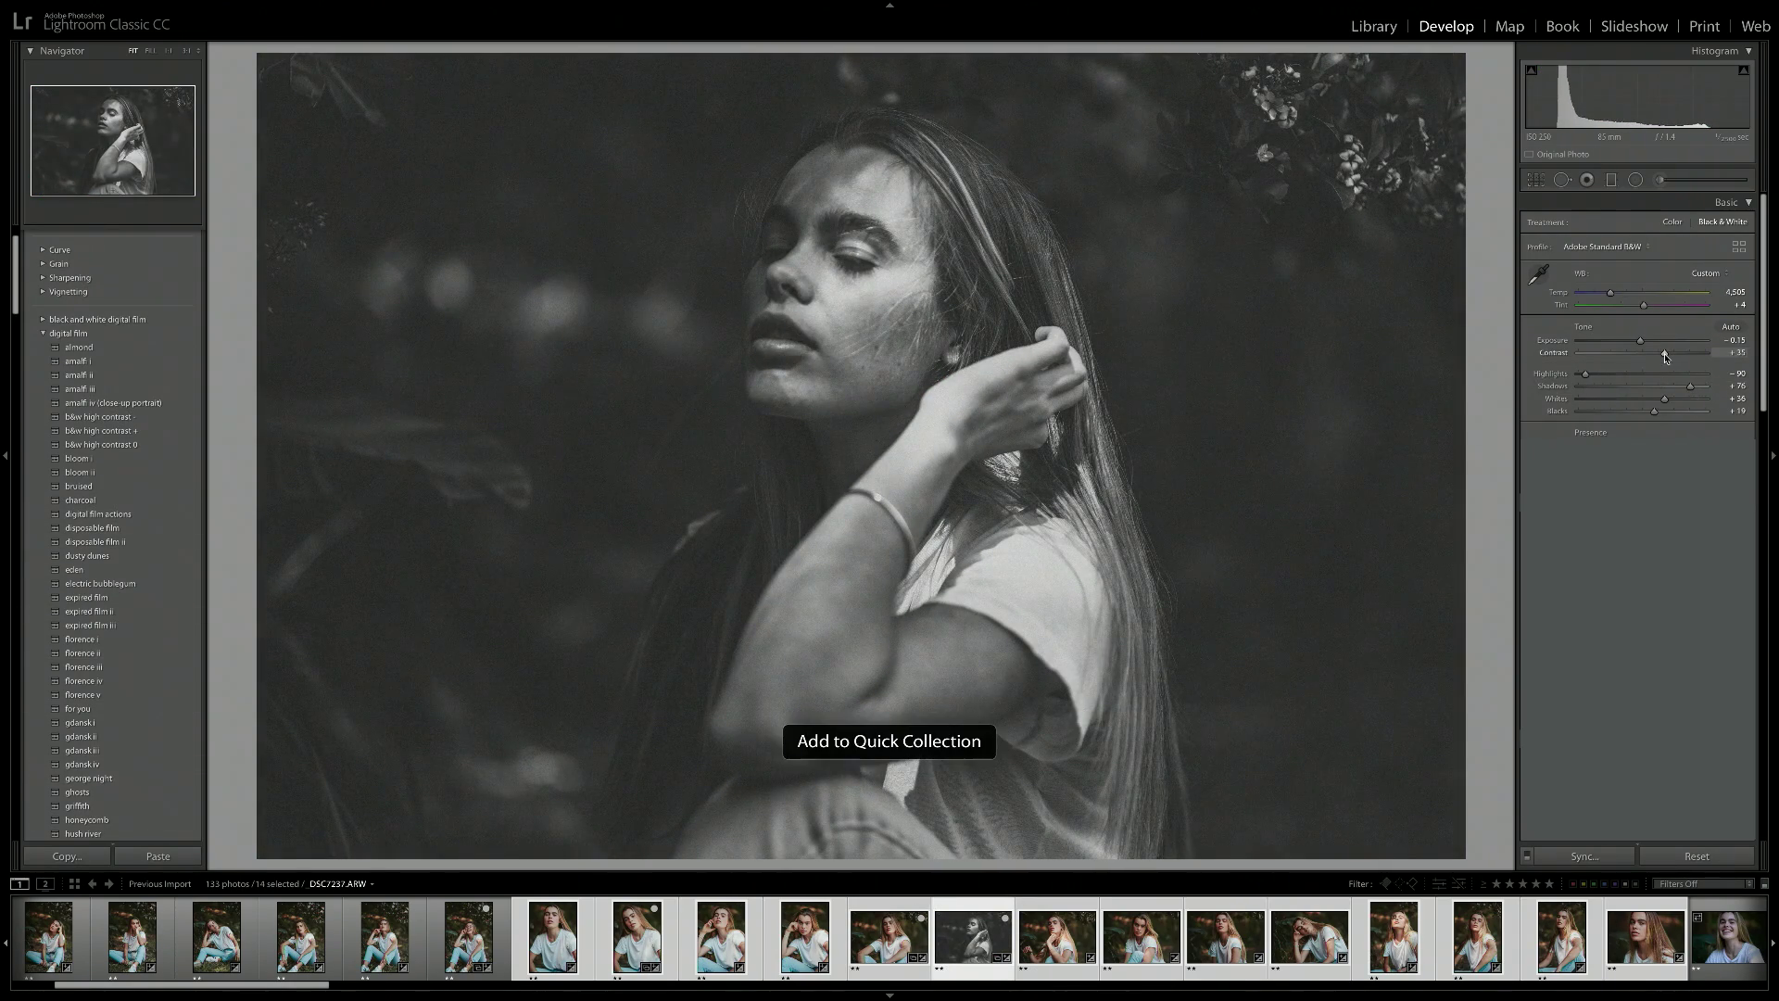
key(Right)
key(Right)
key(Right)
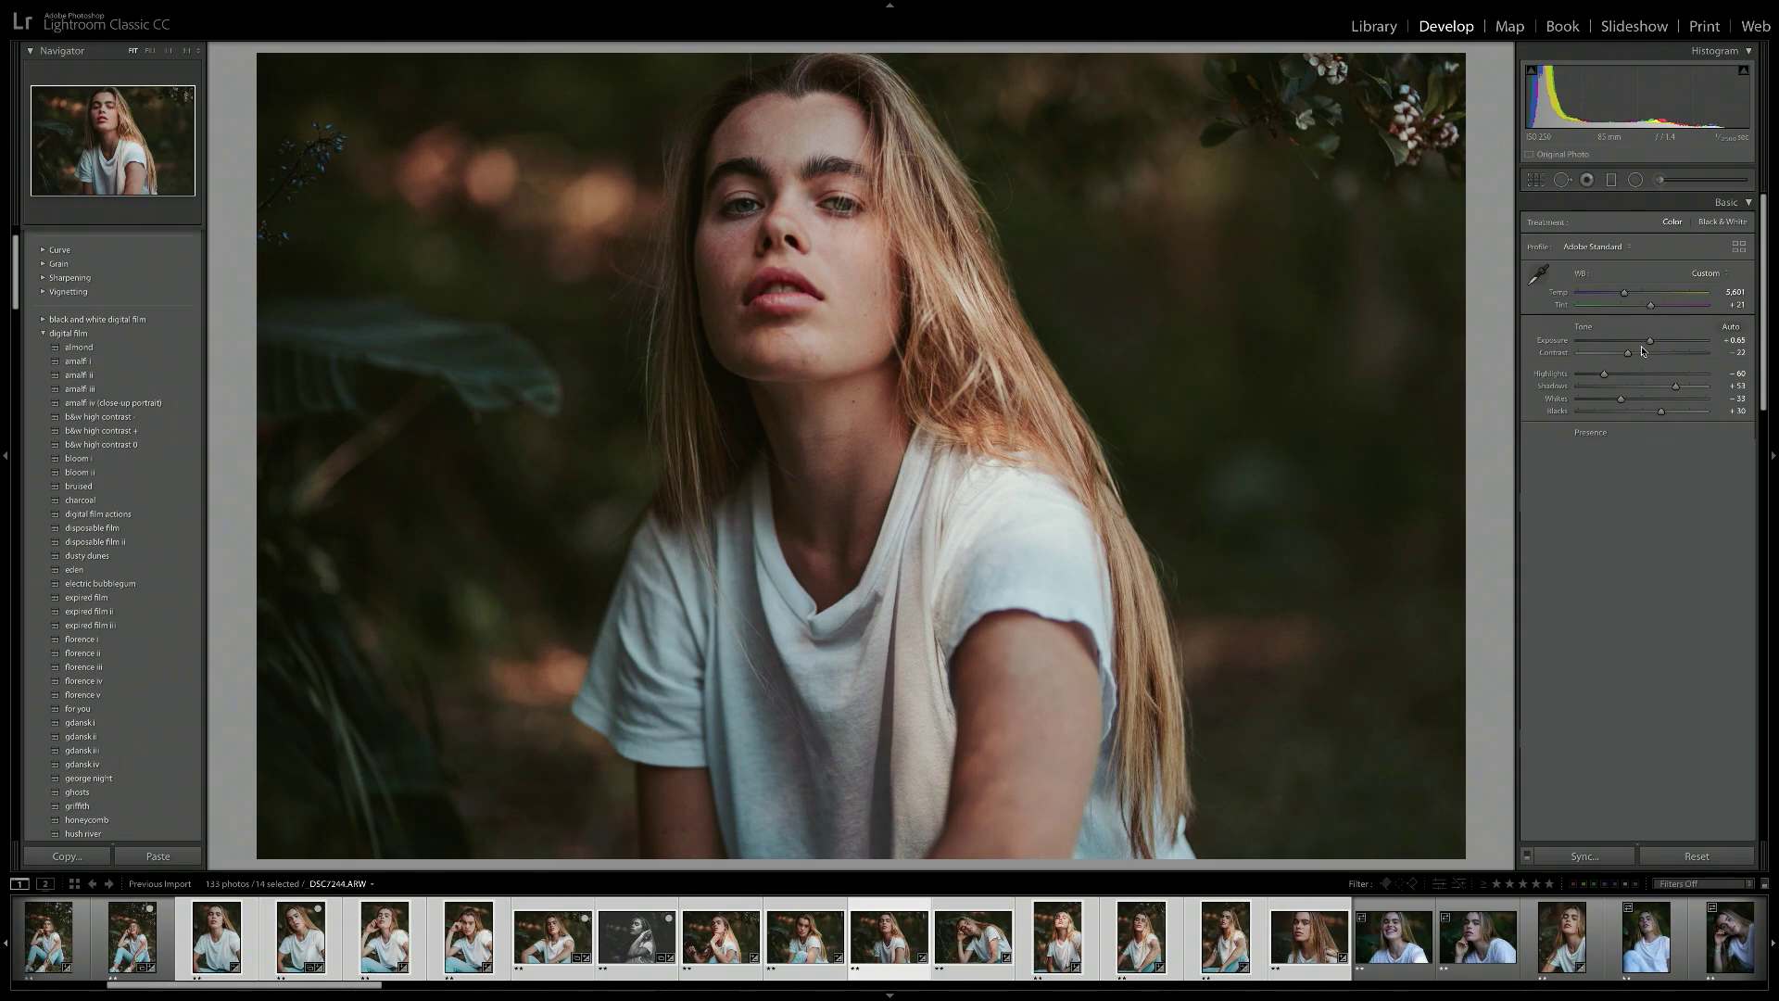
Add the eyes-closed portrait with the head resting on one hand to the Quick Collection, moving on to the long-hair close-up.
click(982, 938)
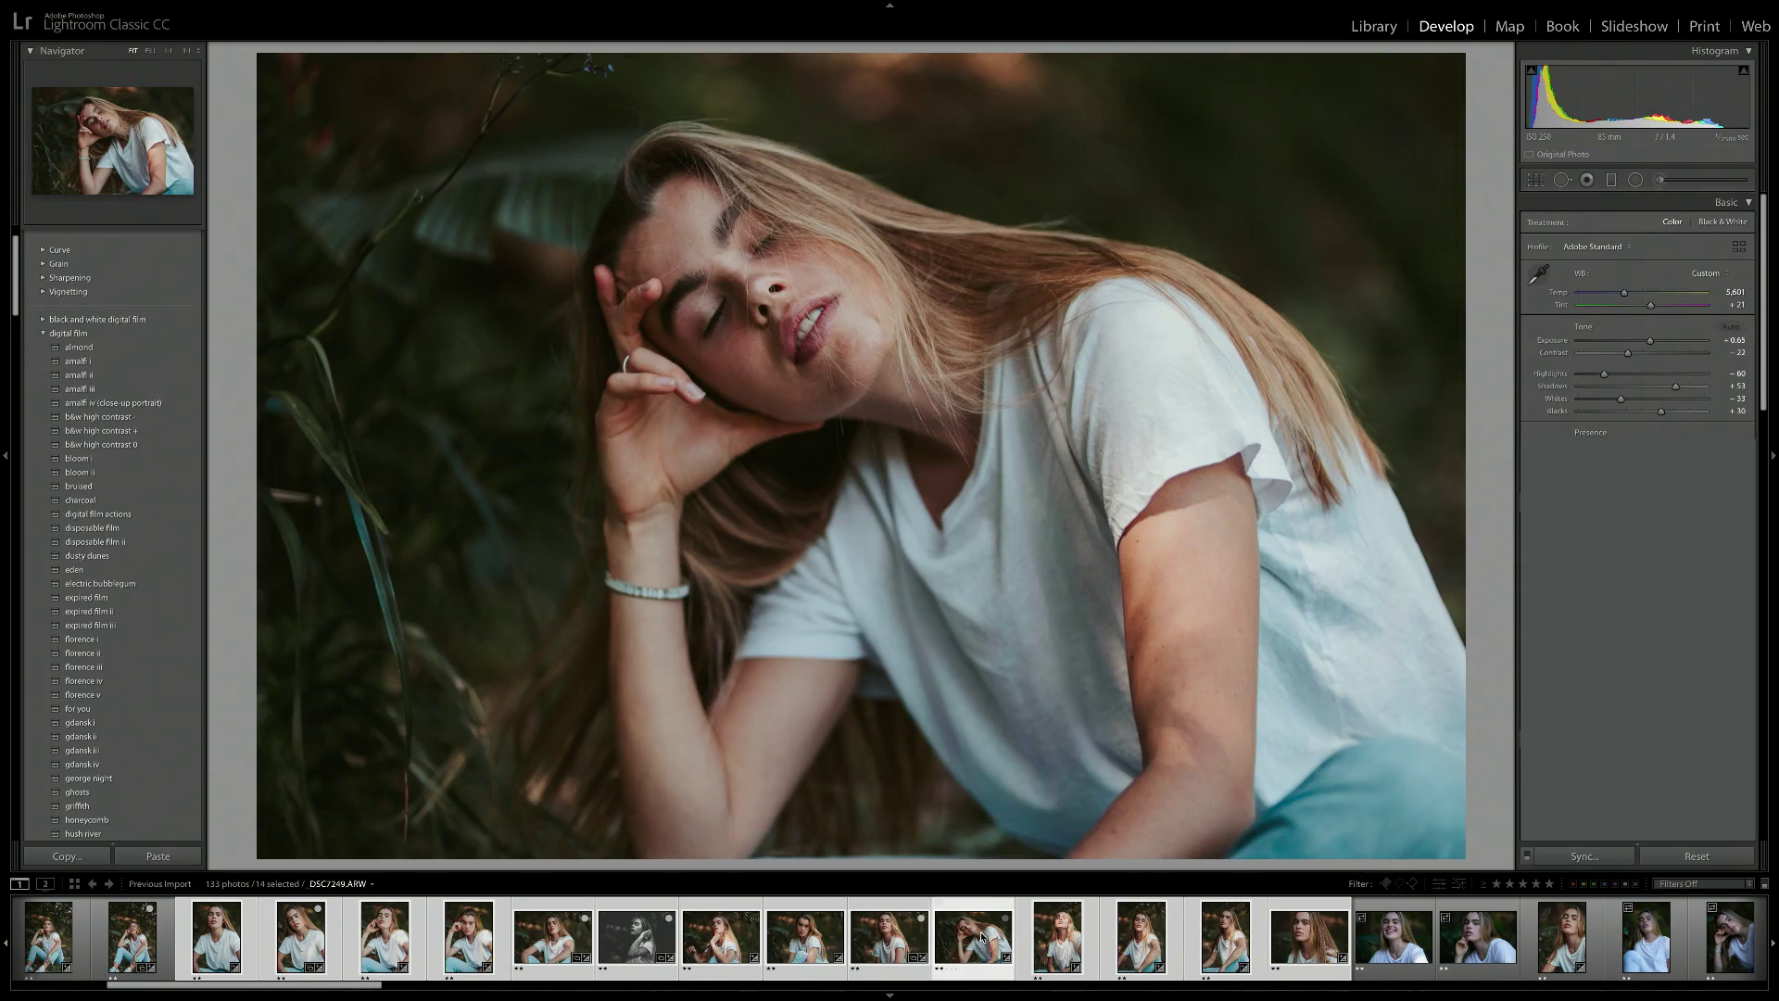
key(Right)
key(Right)
key(Right)
key(Right)
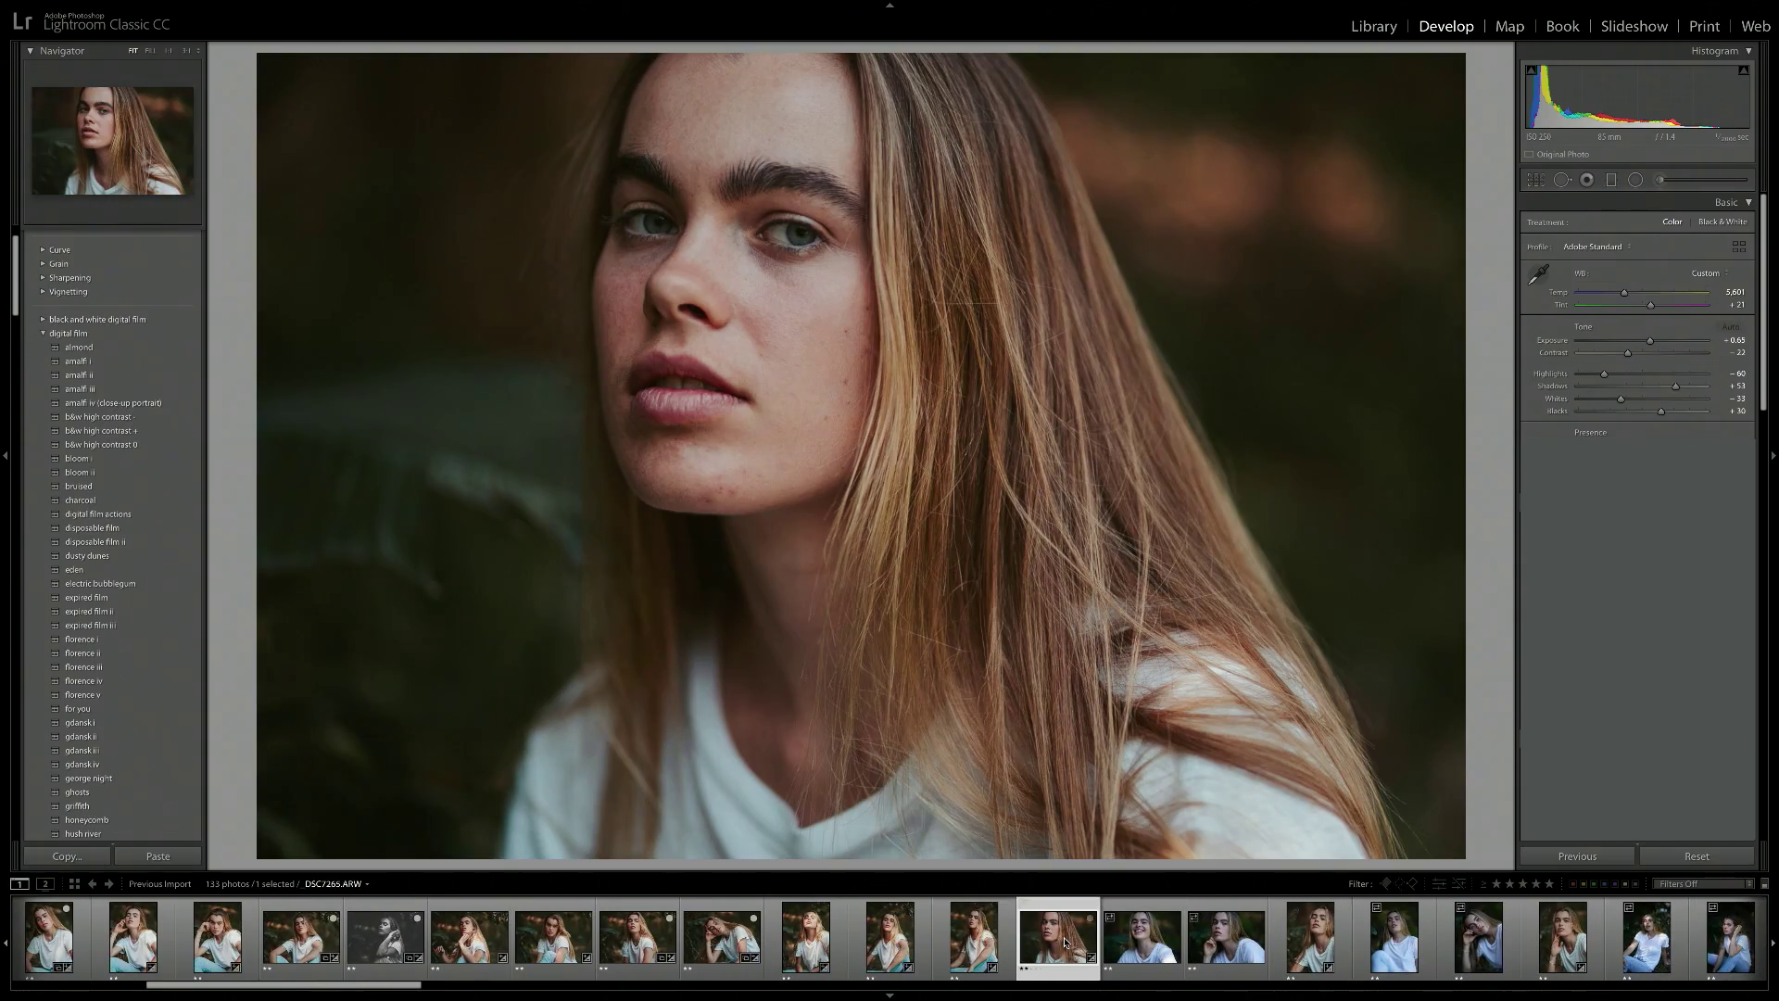
Sync the settings of the long-hair close-up to a selection of 14 photos ending with the first banana-leaf portrait.
scroll(1065, 942, down, 6)
shift+click(1600, 938)
alt+click(1586, 856)
key(Right)
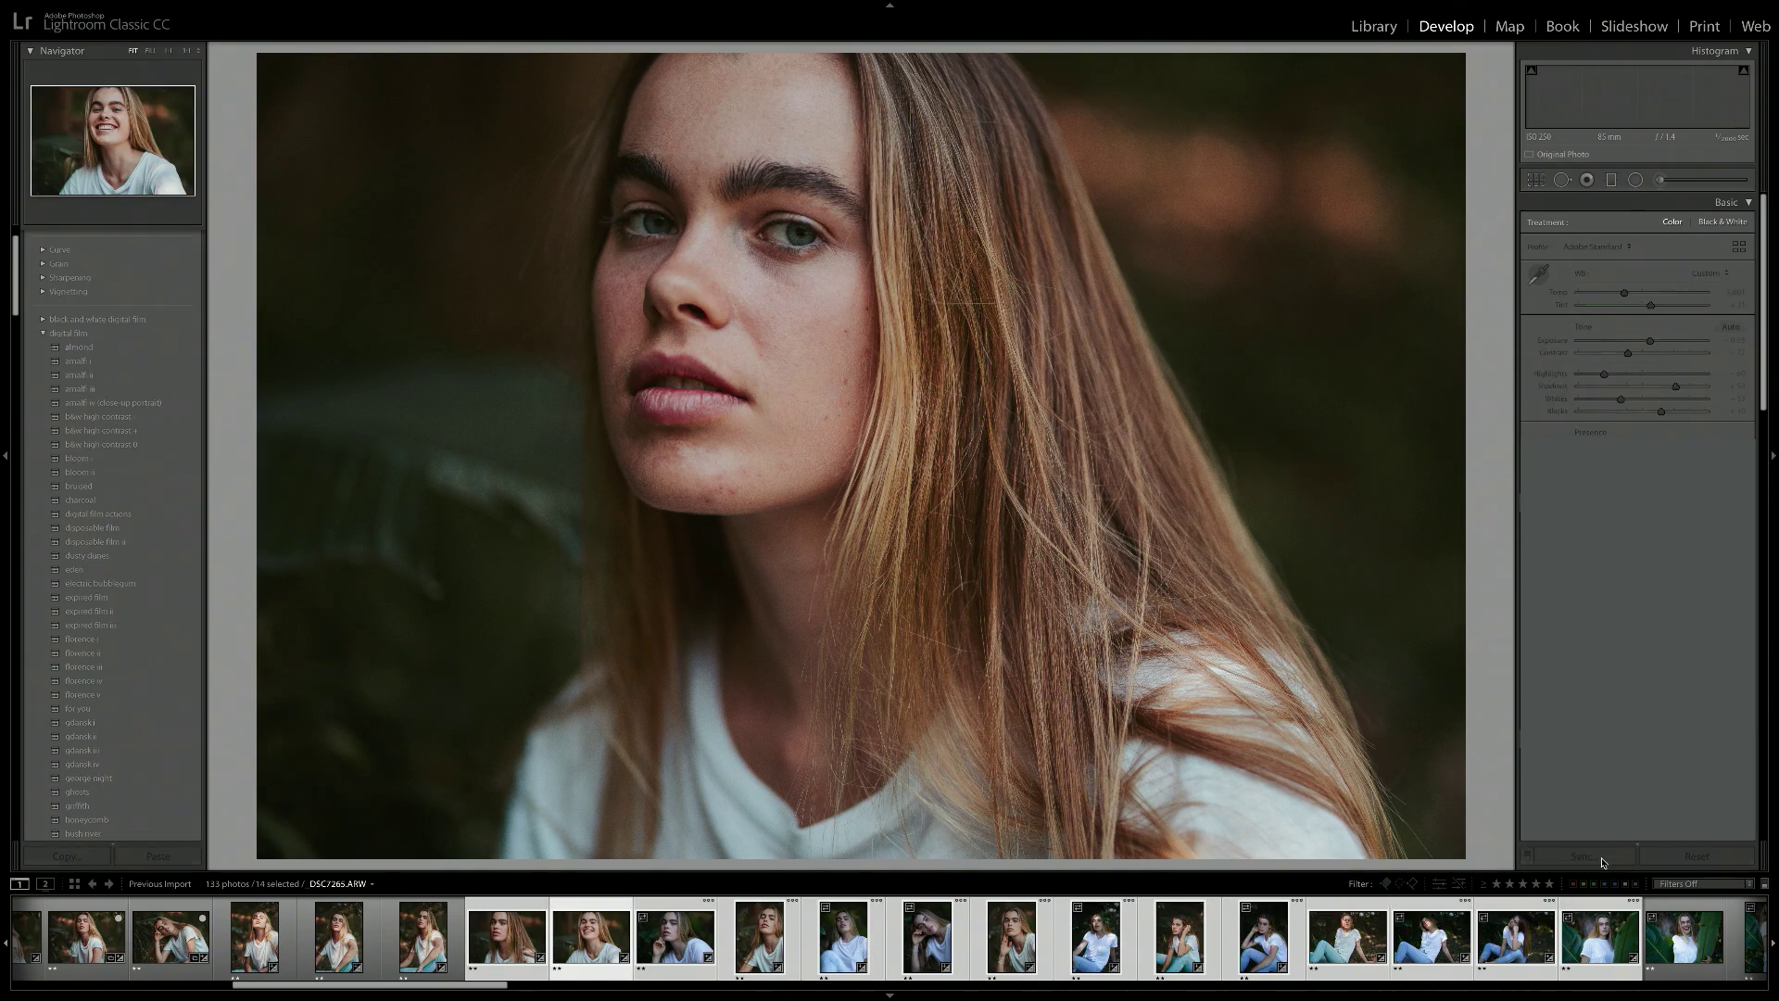
Fine-tune the close-ups' exposure, with +0.45 on the hand-on-chin portrait and +0.33 on the portrait with the raised knee.
drag(1649, 340, 1638, 345)
key(Right)
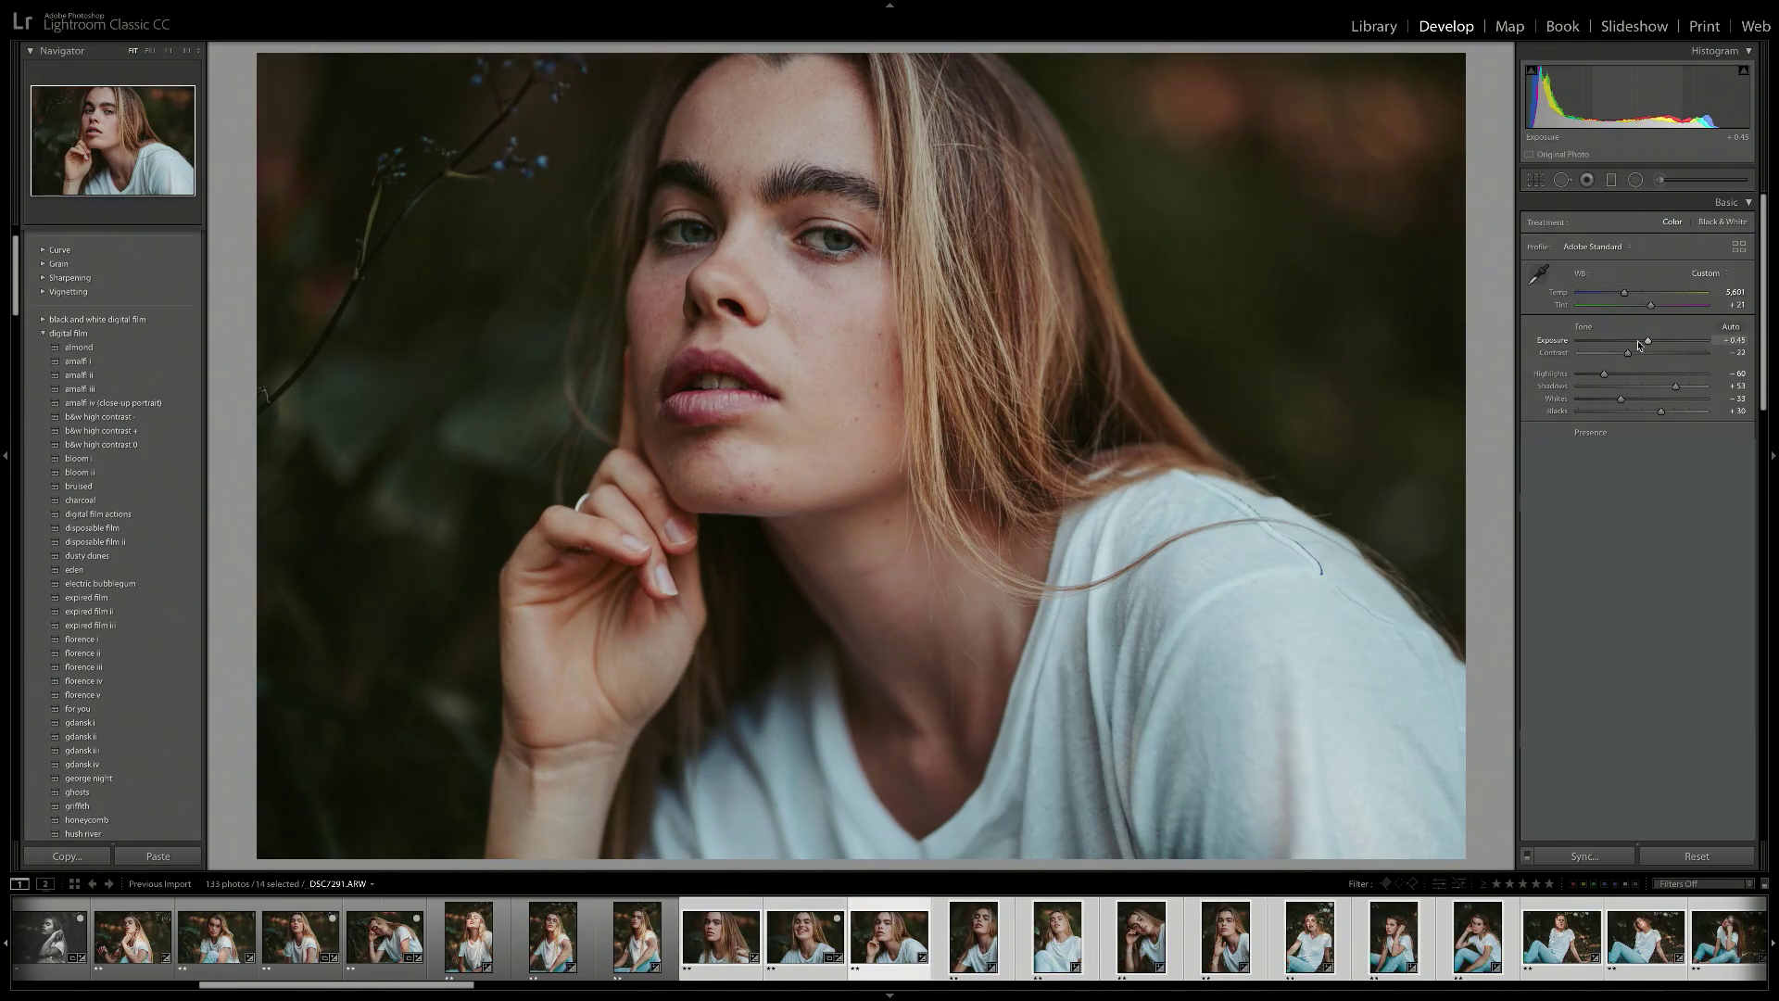
key(Right)
key(Right)
key(Right)
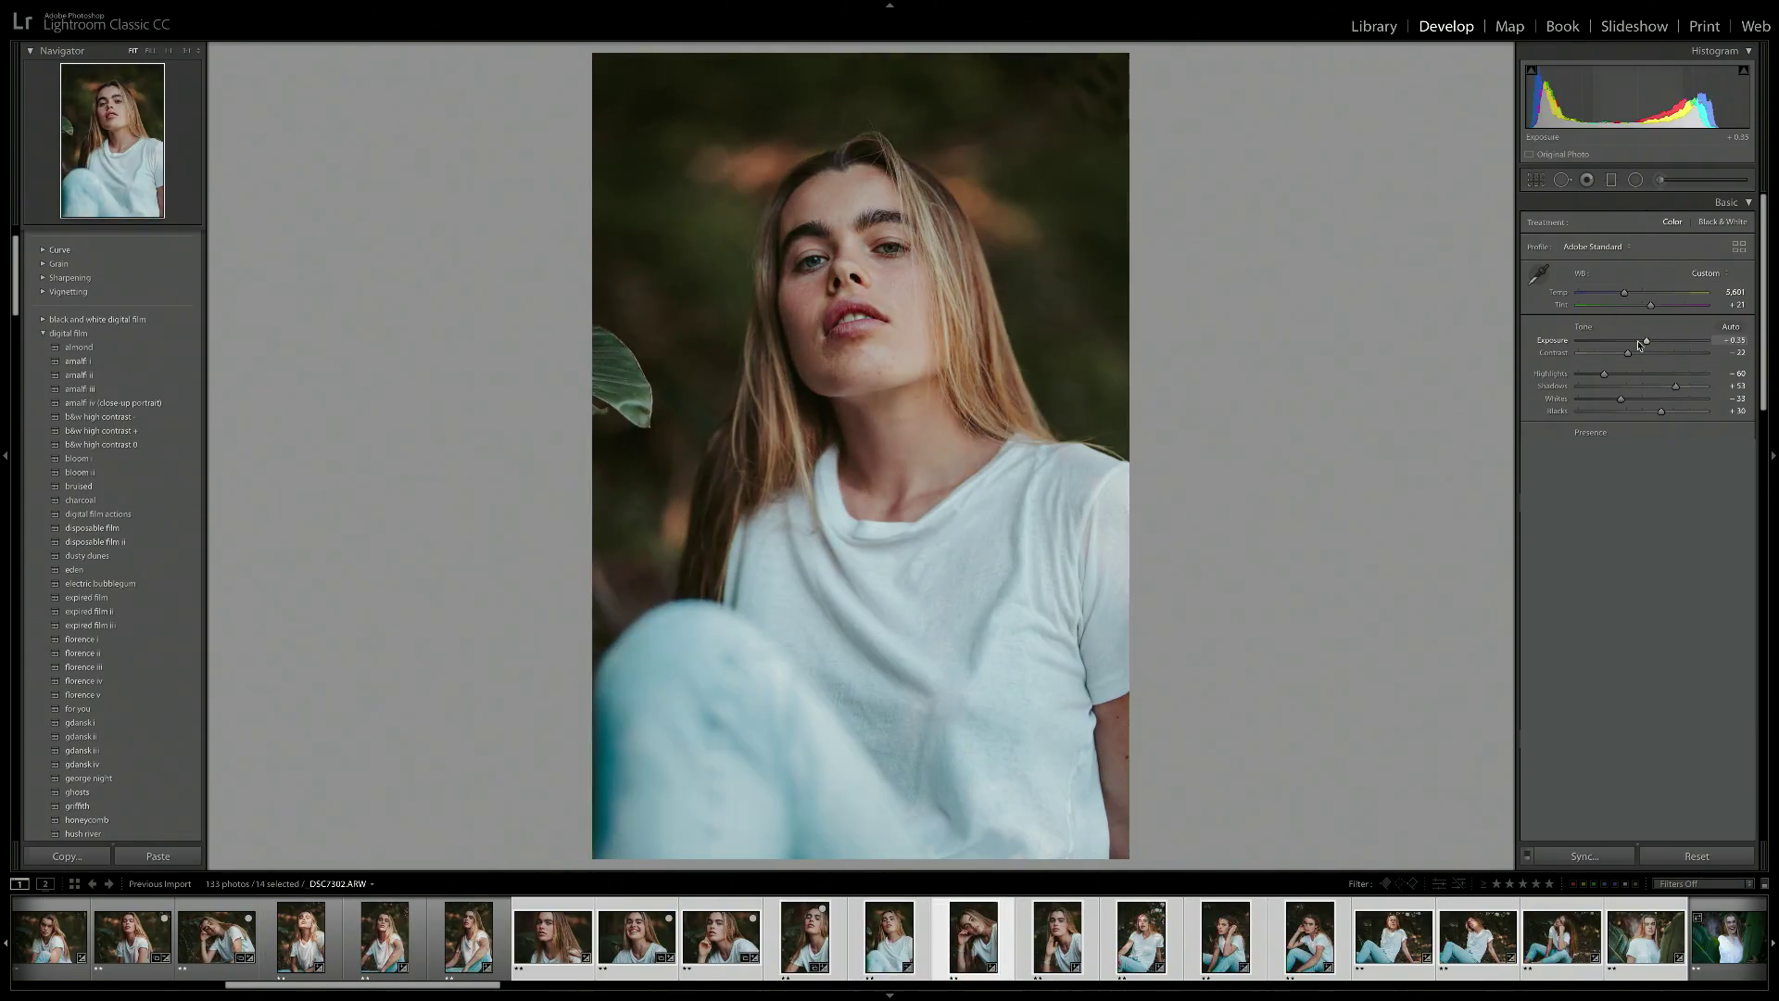
Go through the vertical seated portraits and add the best ones, including the hand-to-ear shot, to the Quick Collection.
key(Right)
key(Right)
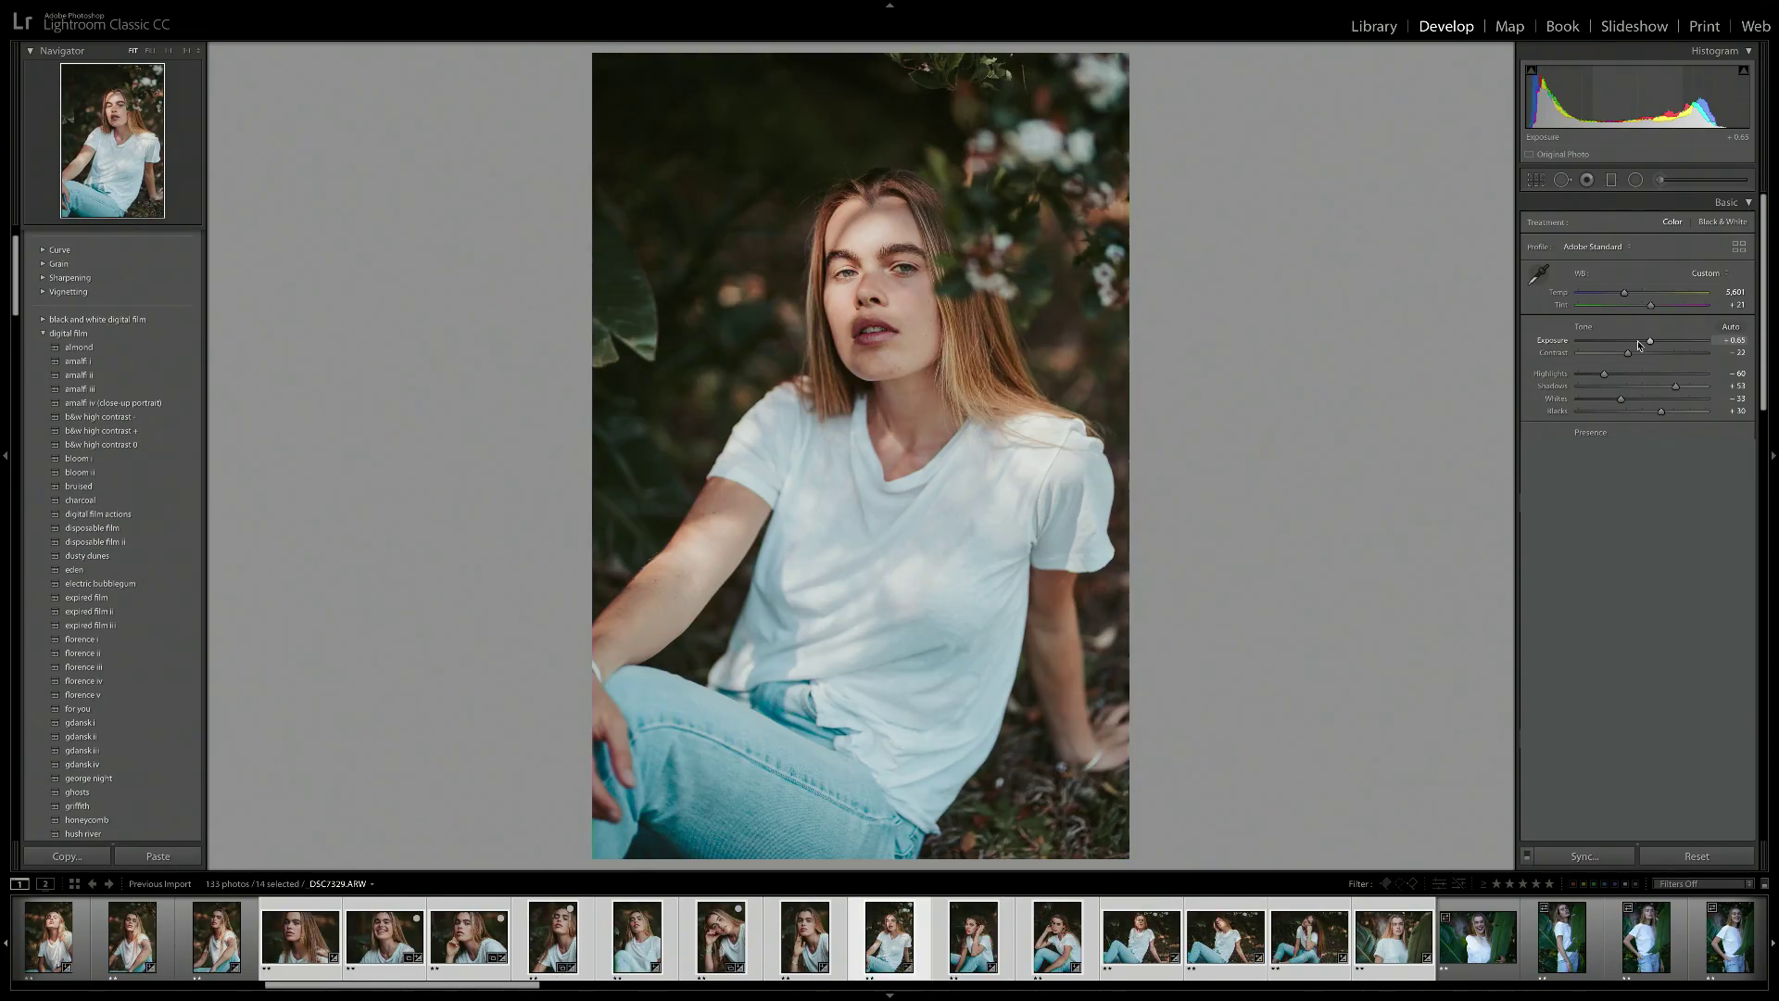
key(Right)
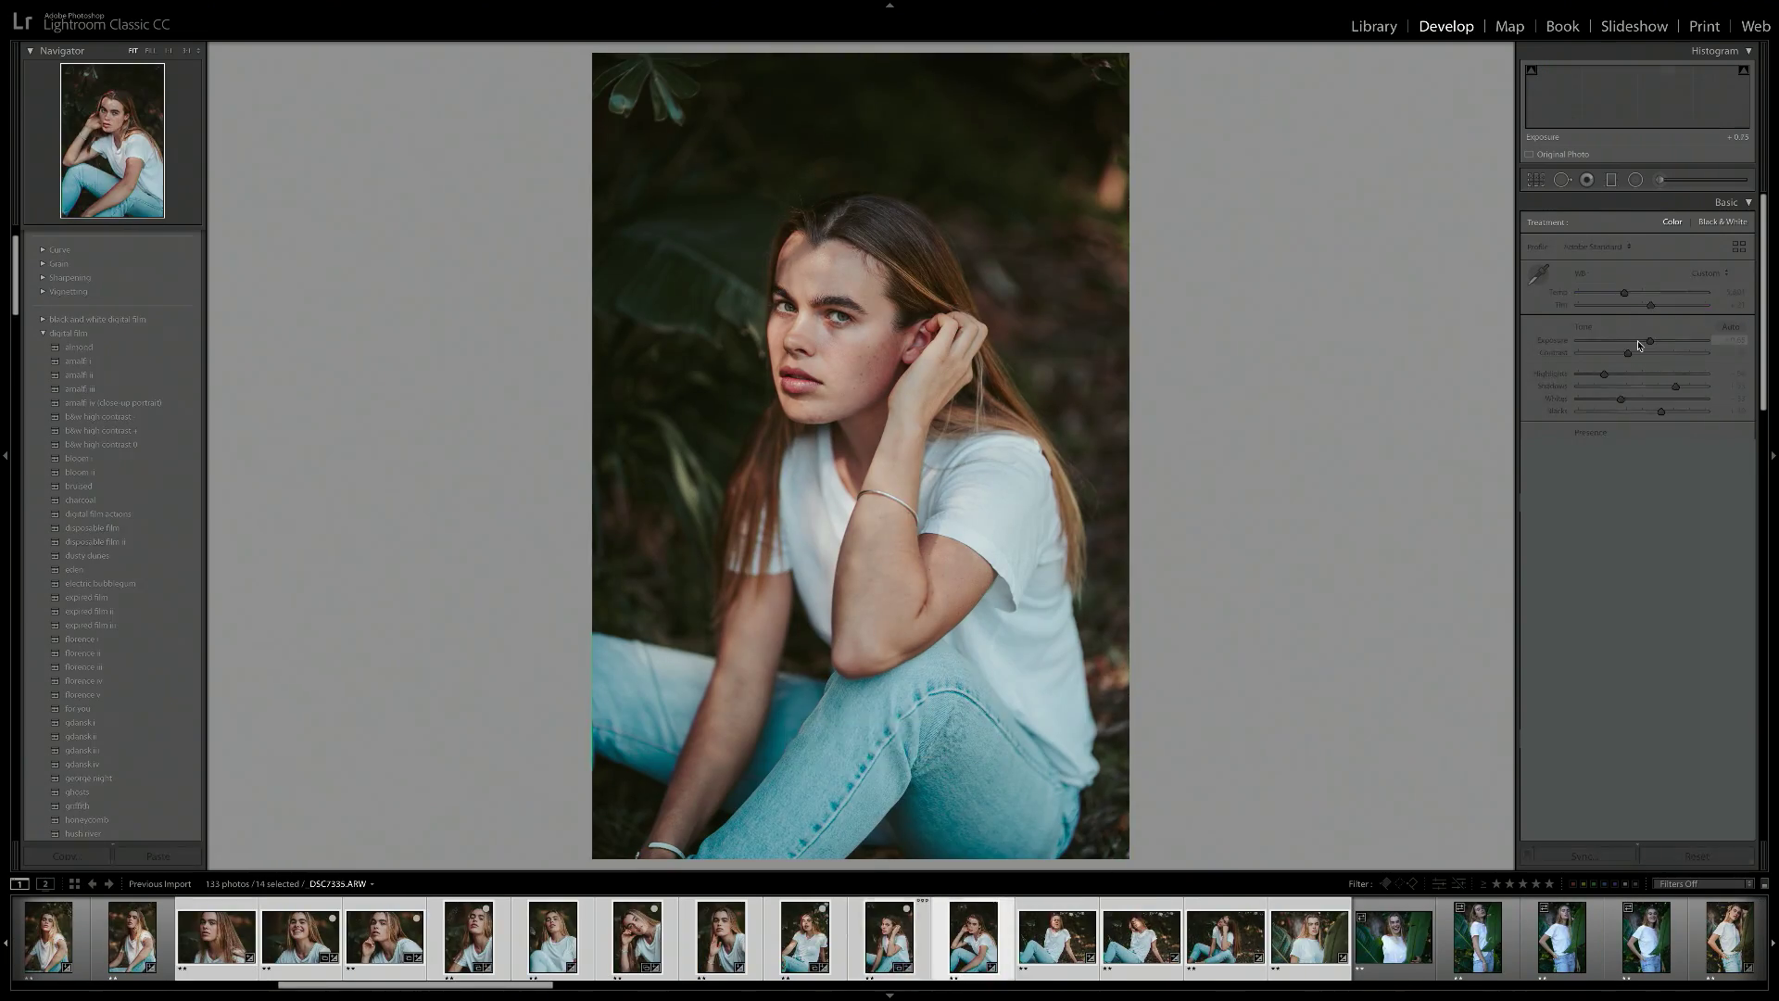
key(Right)
key(b)
Set the exposure of the horizontal seated photo looking away to +0.93 and add it to the Quick Collection.
key(Right)
key(Right)
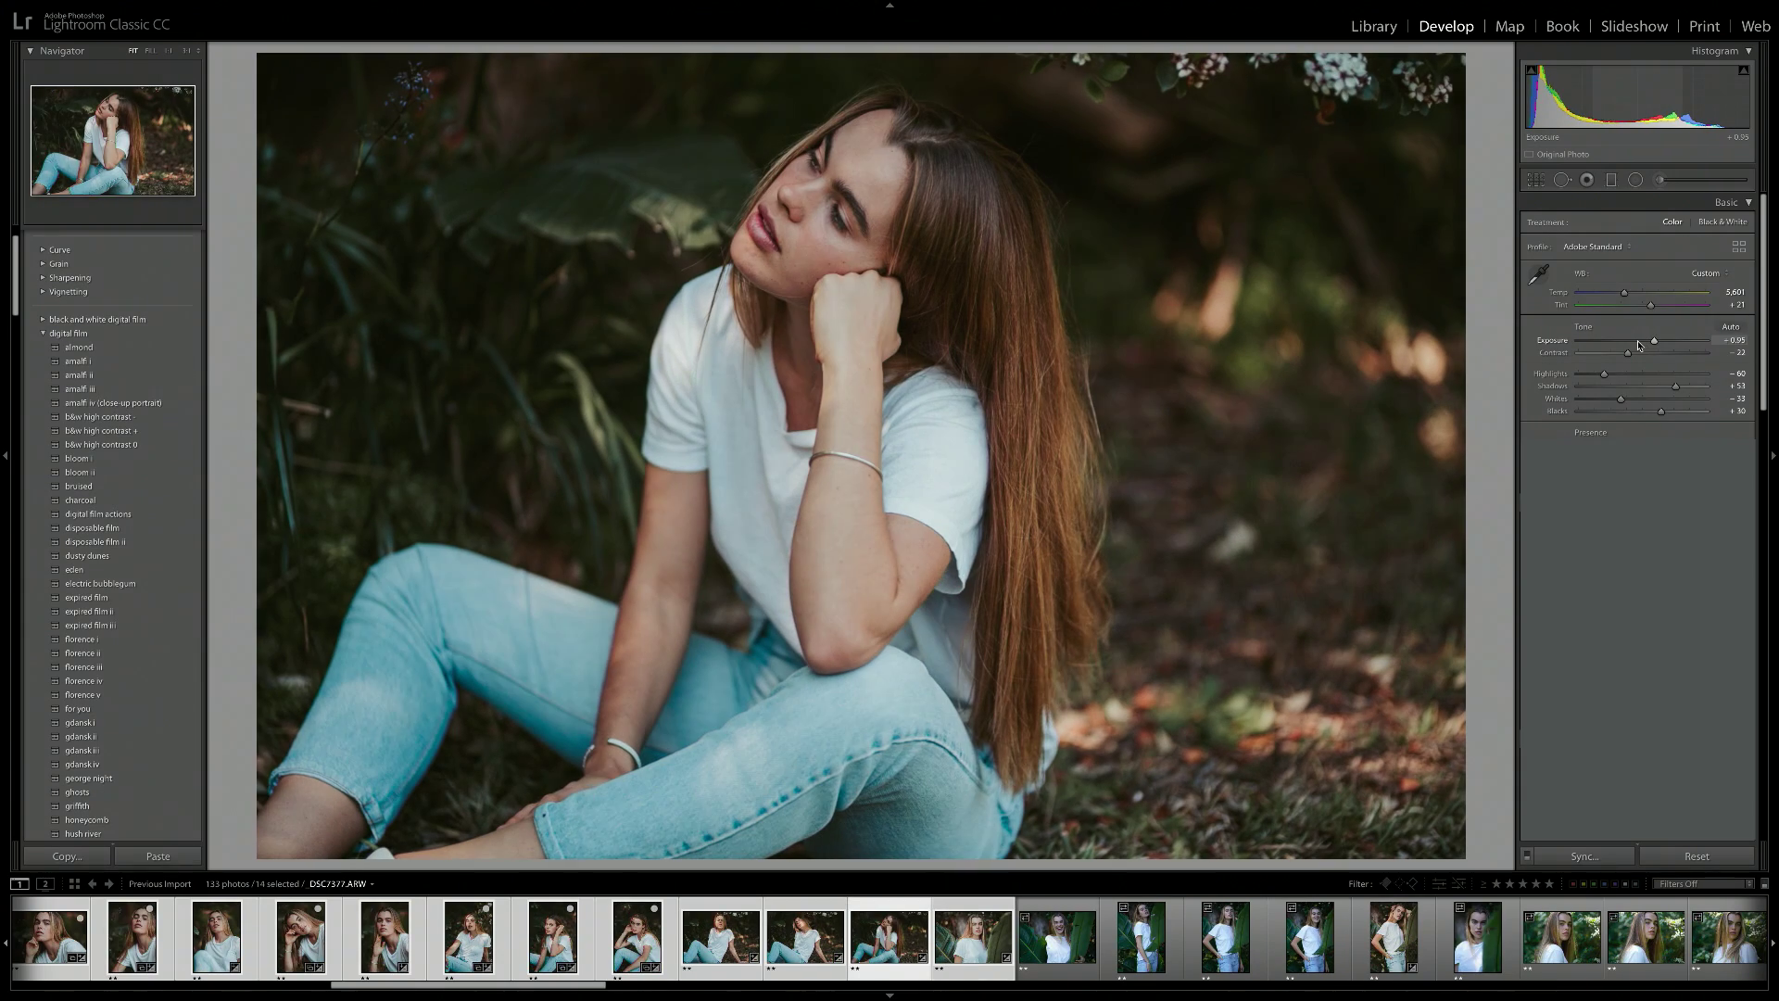
key(Right)
key(b)
key(Right)
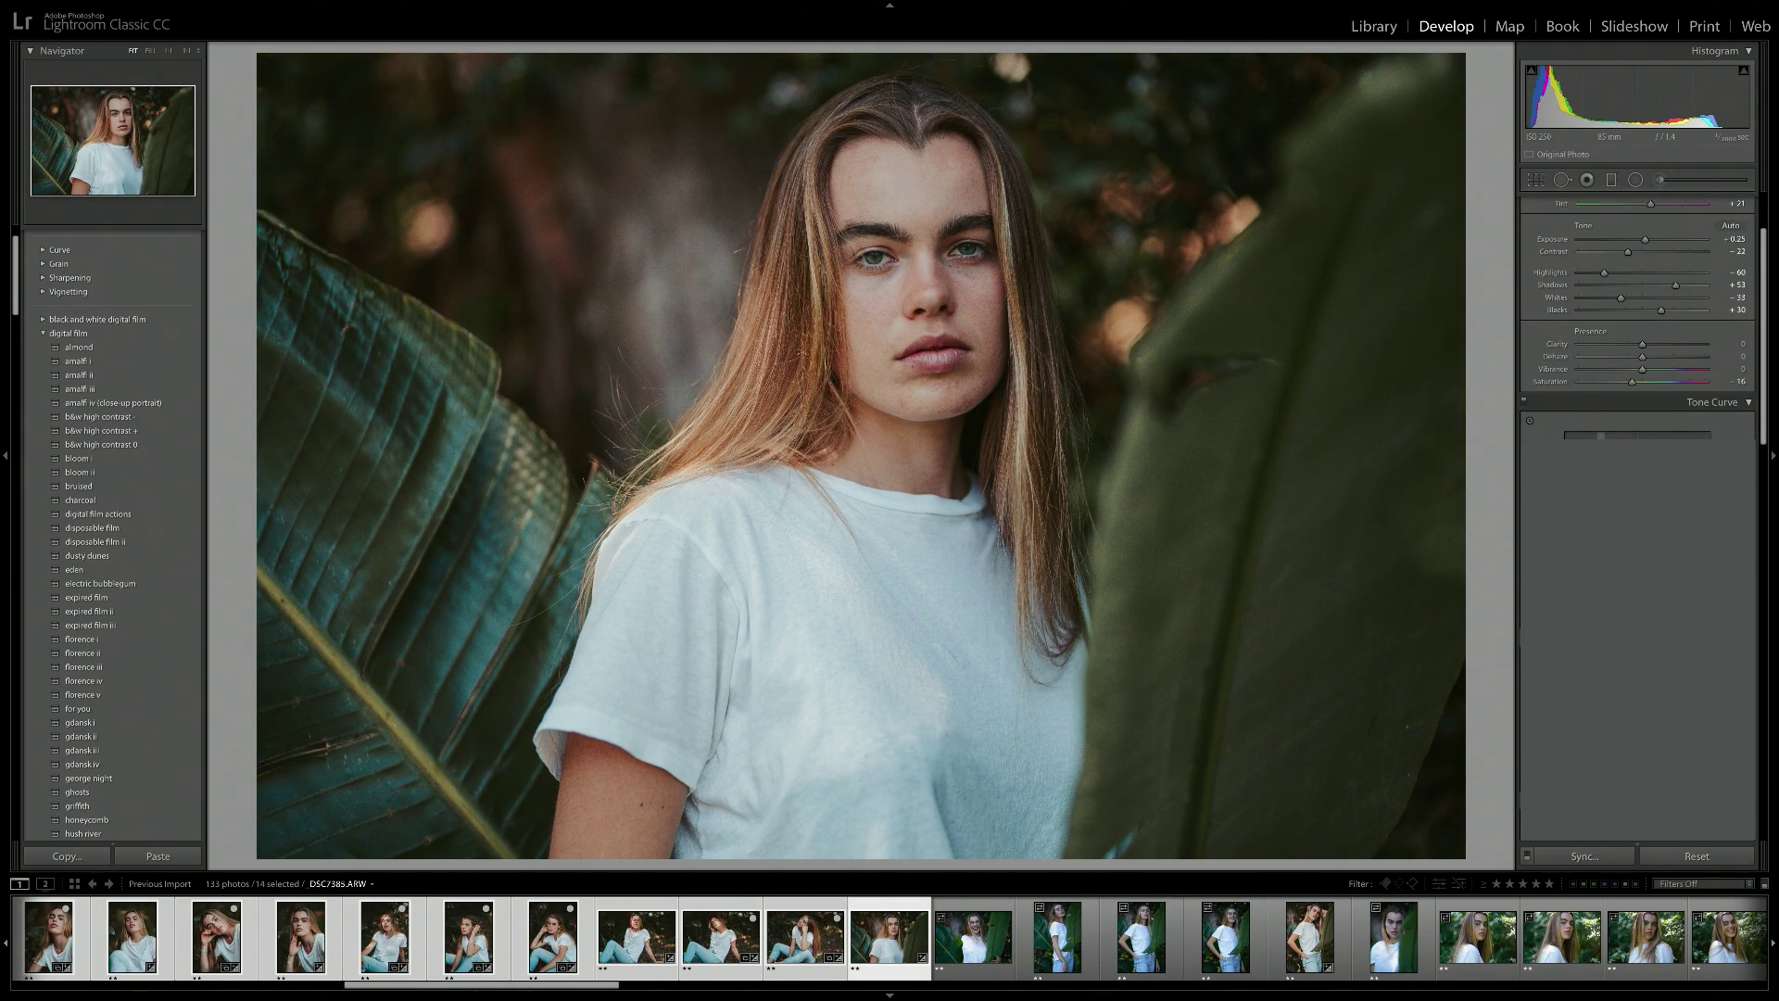
Sync the settings of the first banana-leaf portrait to the eight-photo selection ending with the first flowering-bush portrait.
click(890, 968)
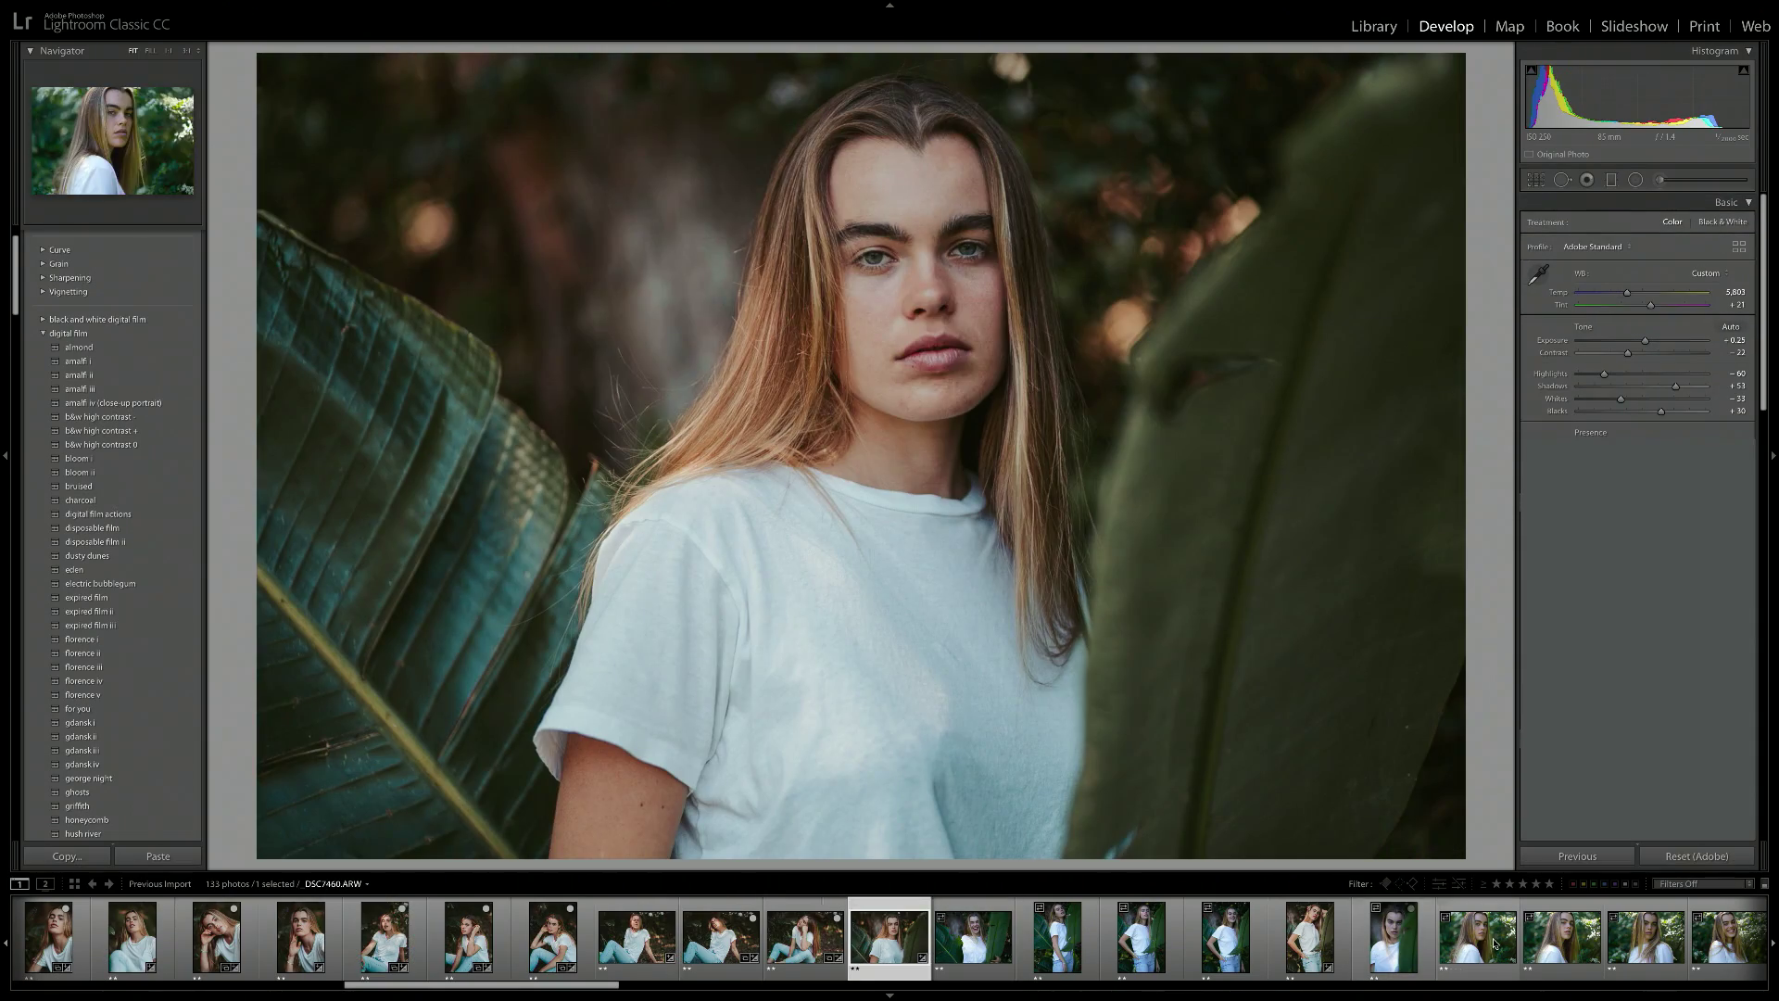
shift+click(1477, 937)
alt+click(1591, 858)
key(Right)
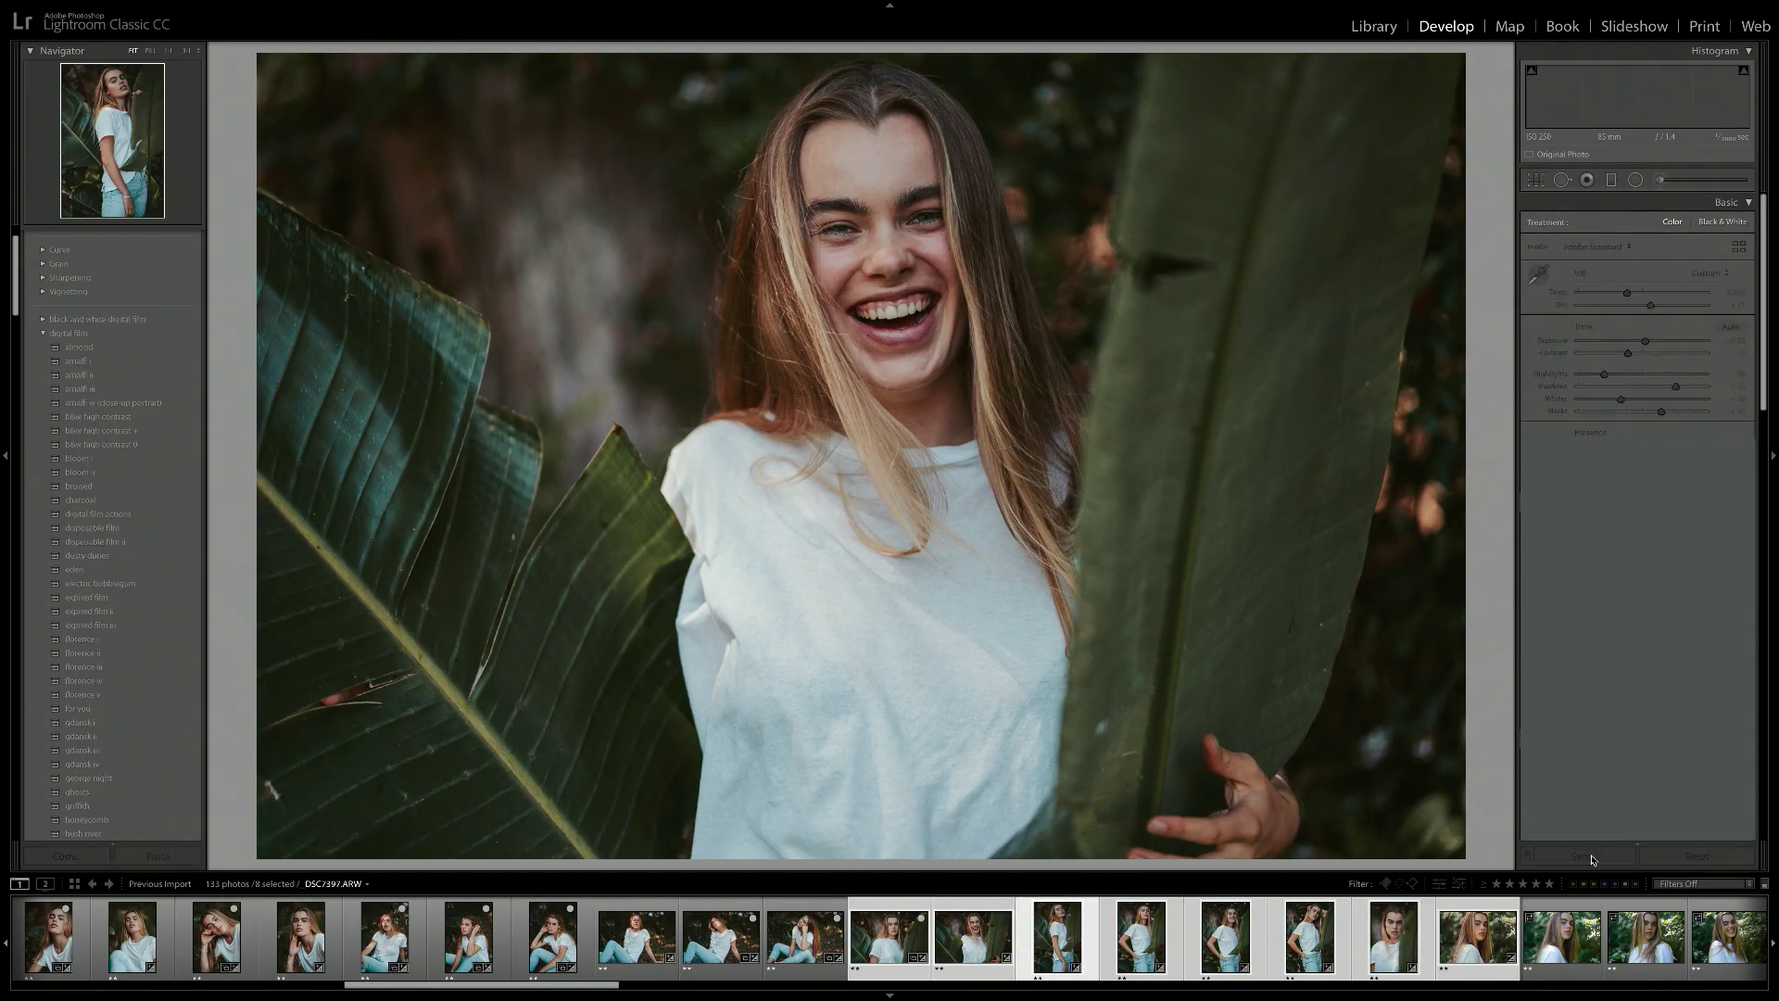
Add standing banana-leaf portraits to the Quick Collection and set the highlights of the hand-on-head portrait to -44.
key(Right)
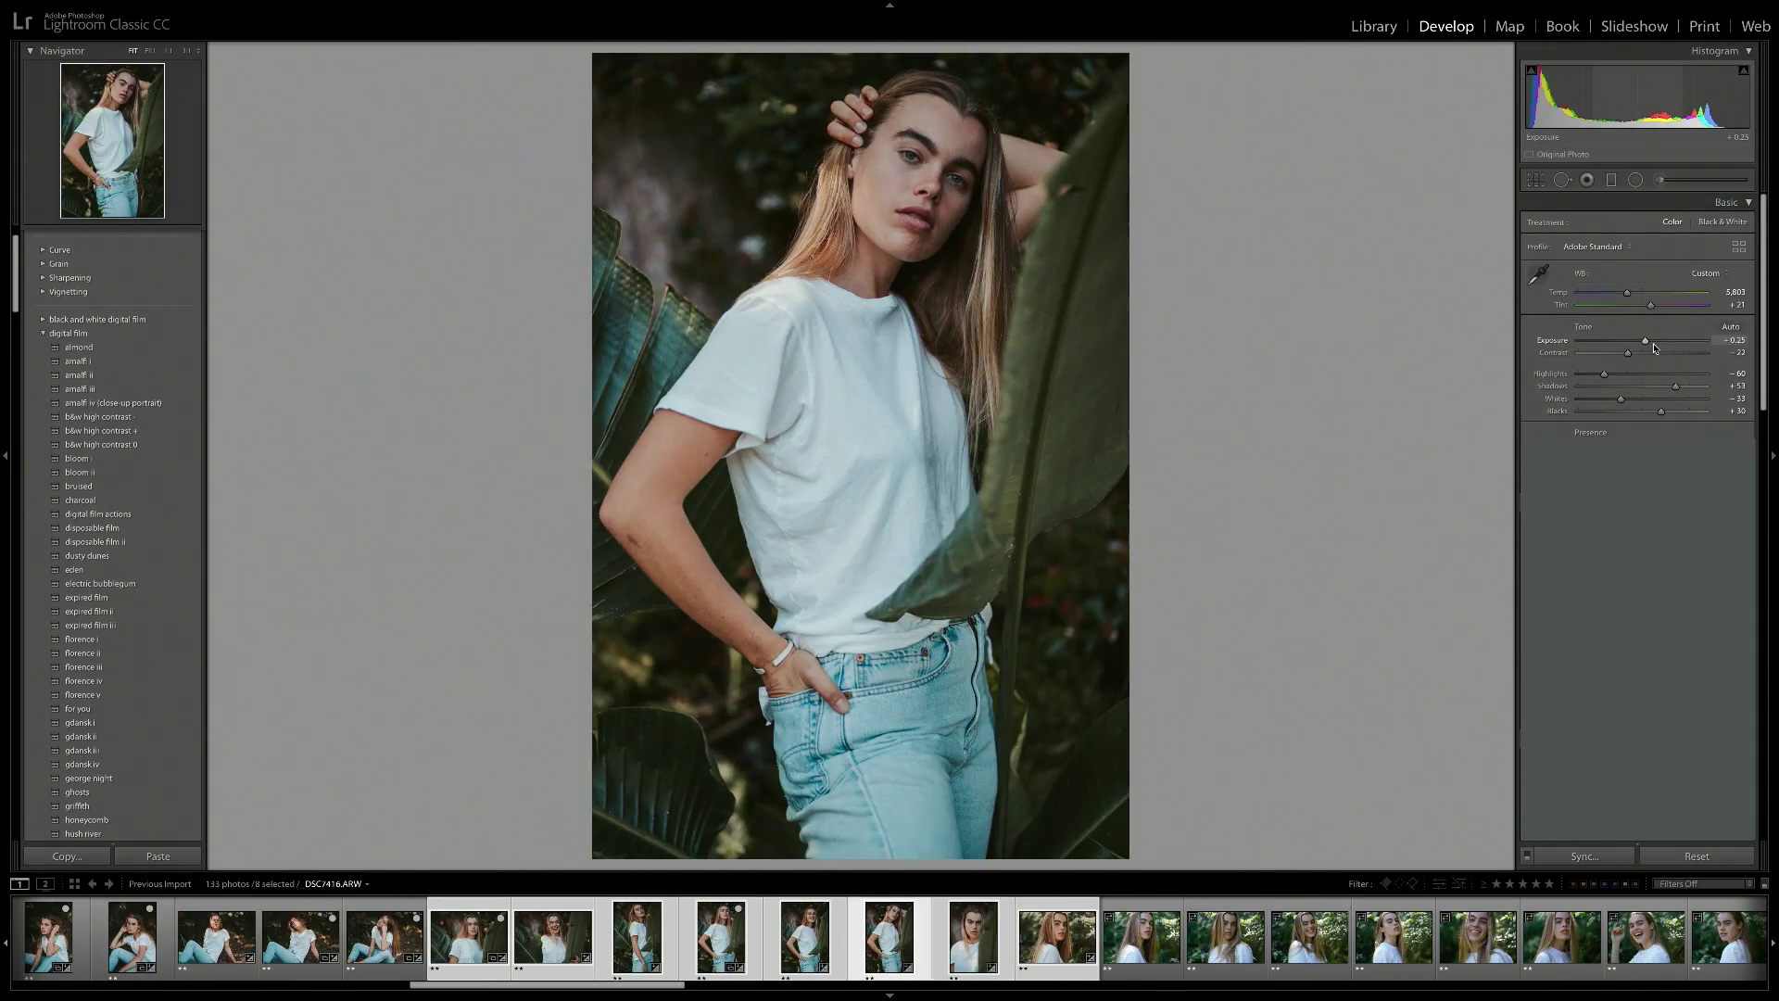
key(b)
key(Left)
key(Left)
key(b)
key(Right)
key(Right)
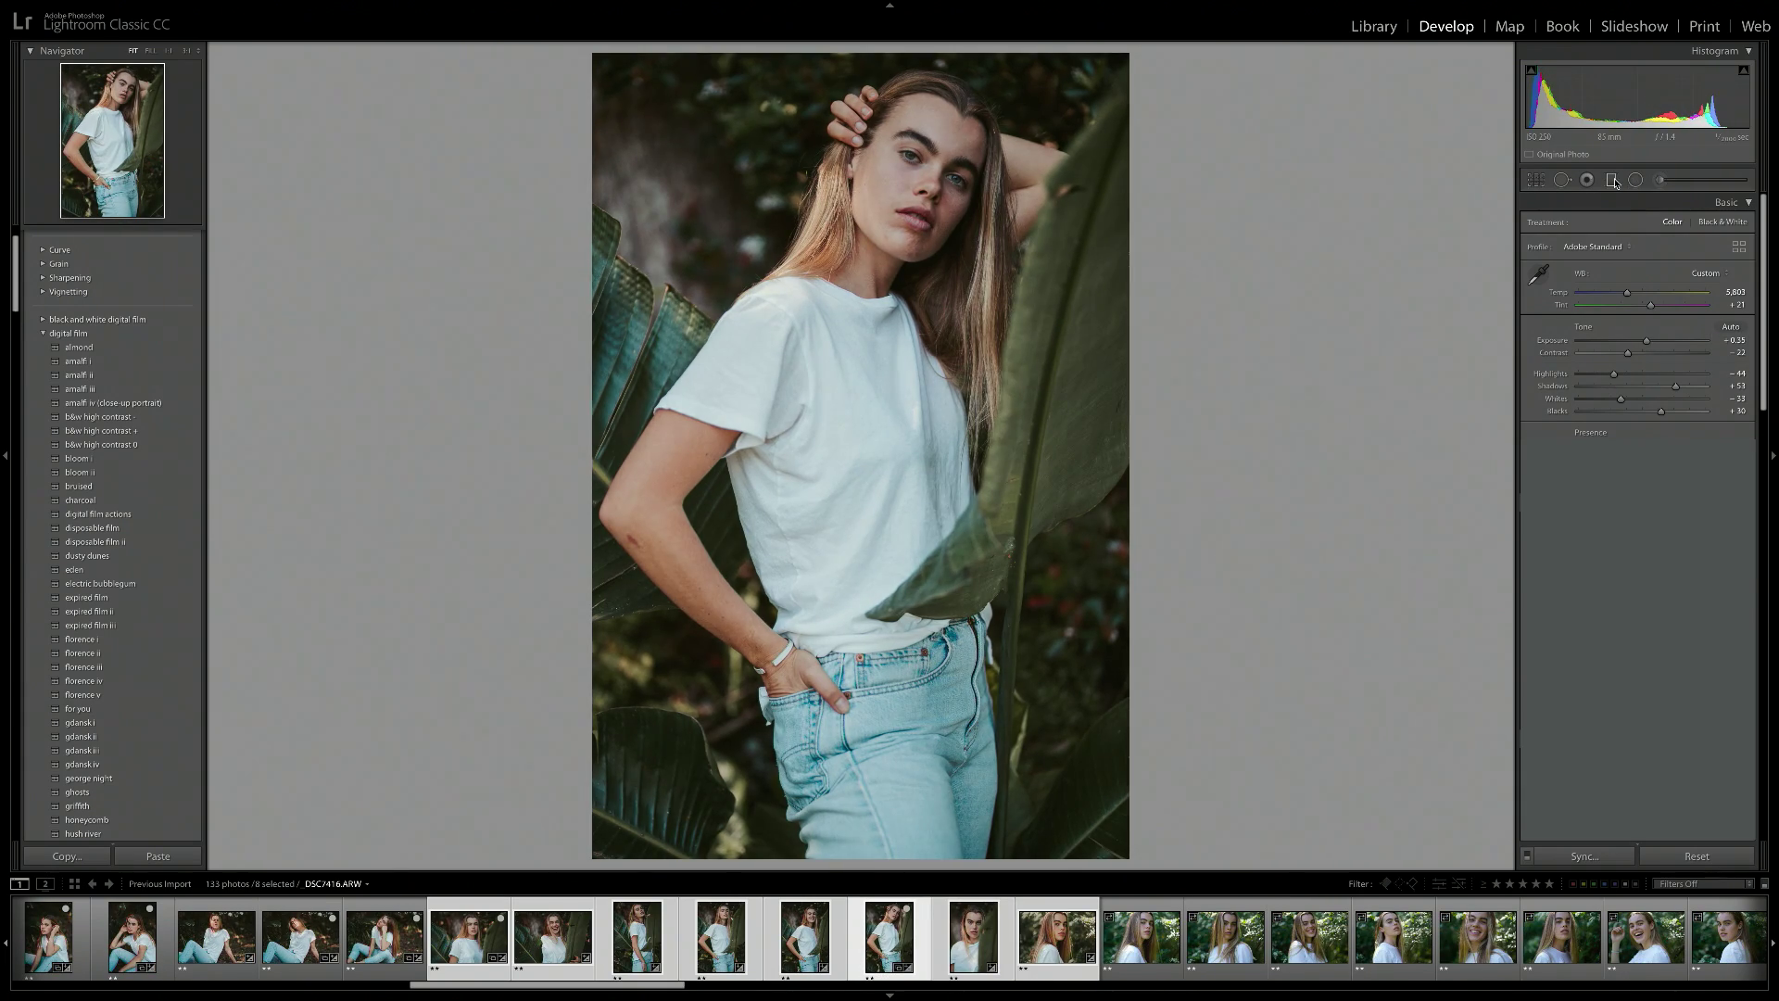
Draw a graduated filter over the upper part of the hand-on-head portrait, and set its temperature to 5,872 and exposure to +0.30.
click(1614, 182)
drag(949, 174, 926, 365)
key(m)
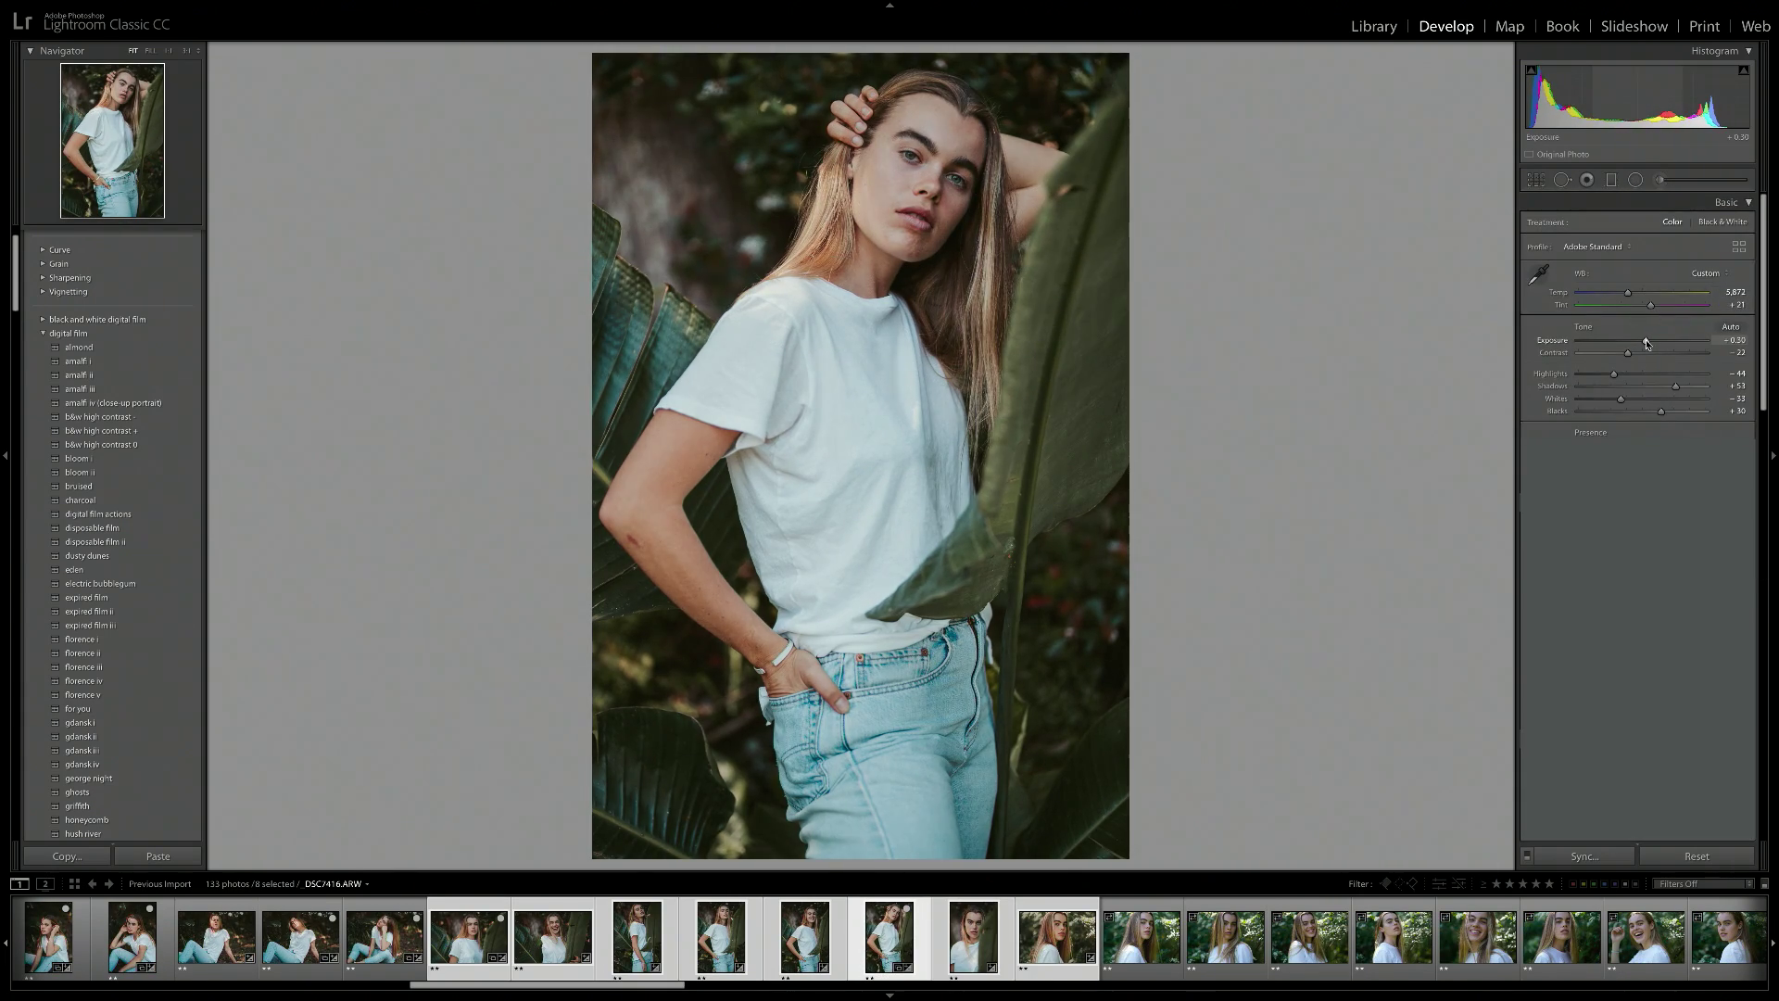
Cool the first flowering-bush close-up to a temperature of 5,353 and compare it with the unedited version.
key(Right)
key(Right)
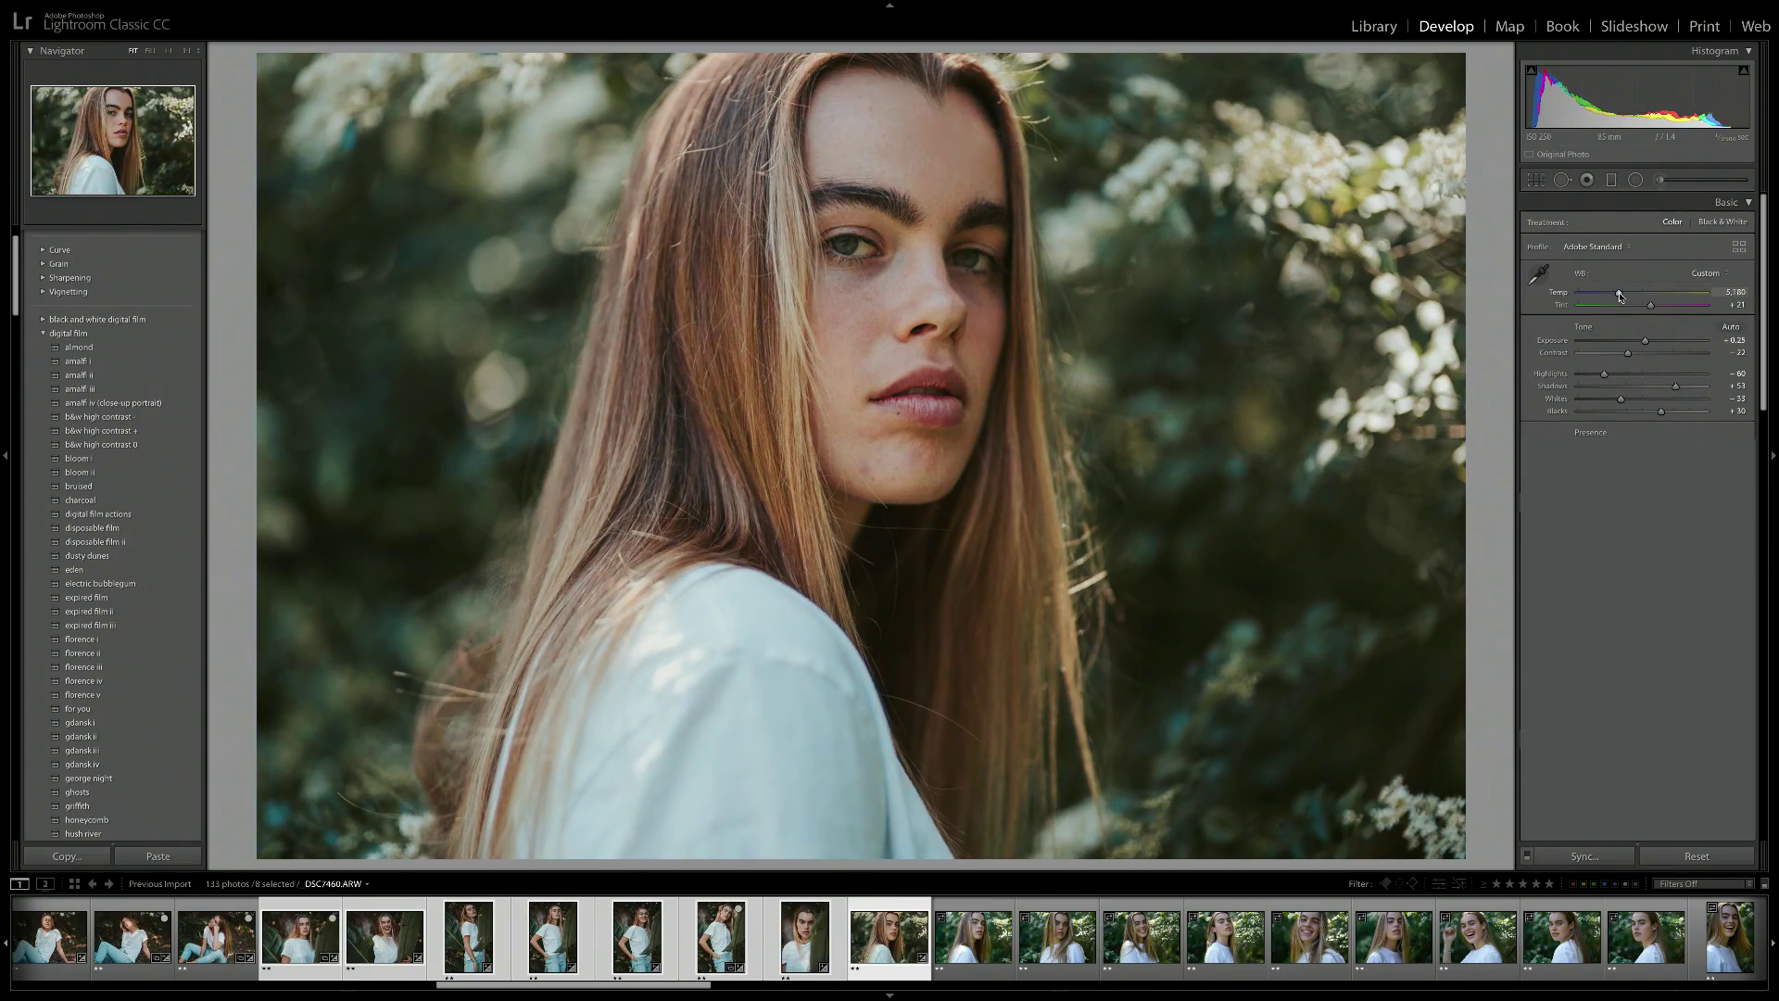
key(backslash)
key(backslash)
Synchronize the flowering-bush close-up's settings, excluding local adjustments and crop, across a 21-photo selection.
click(973, 938)
click(889, 937)
scroll(1394, 947, down, 5)
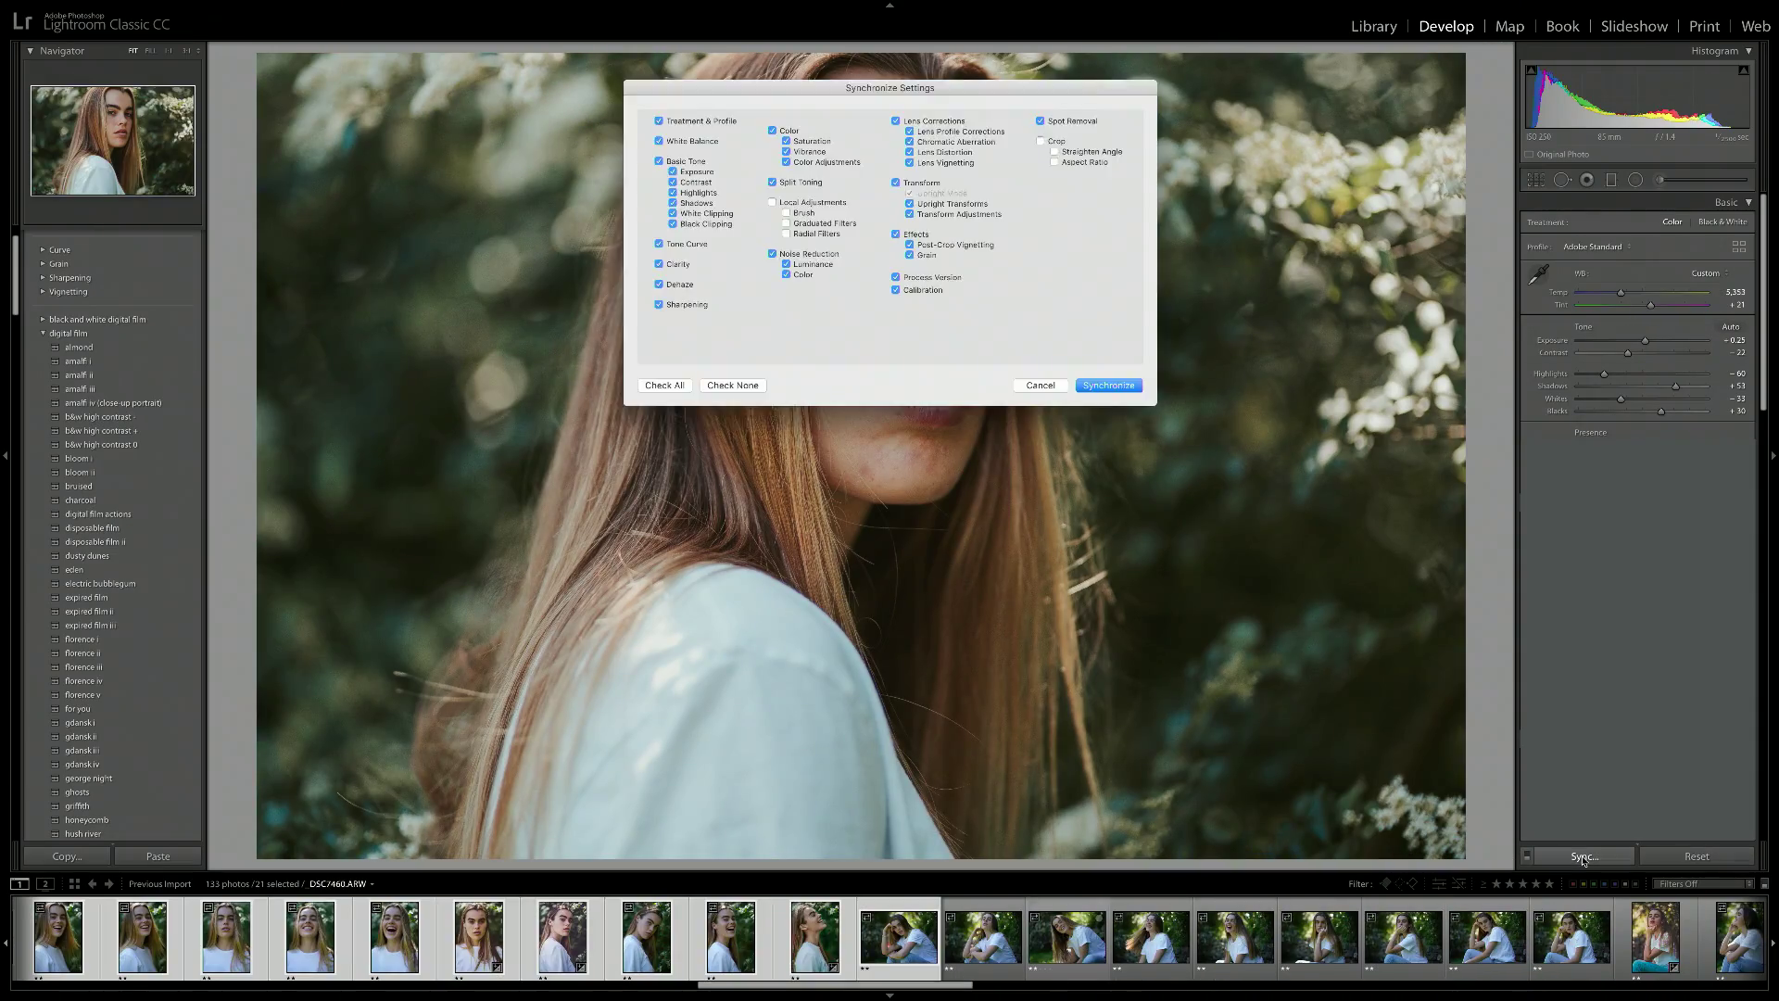
key(Return)
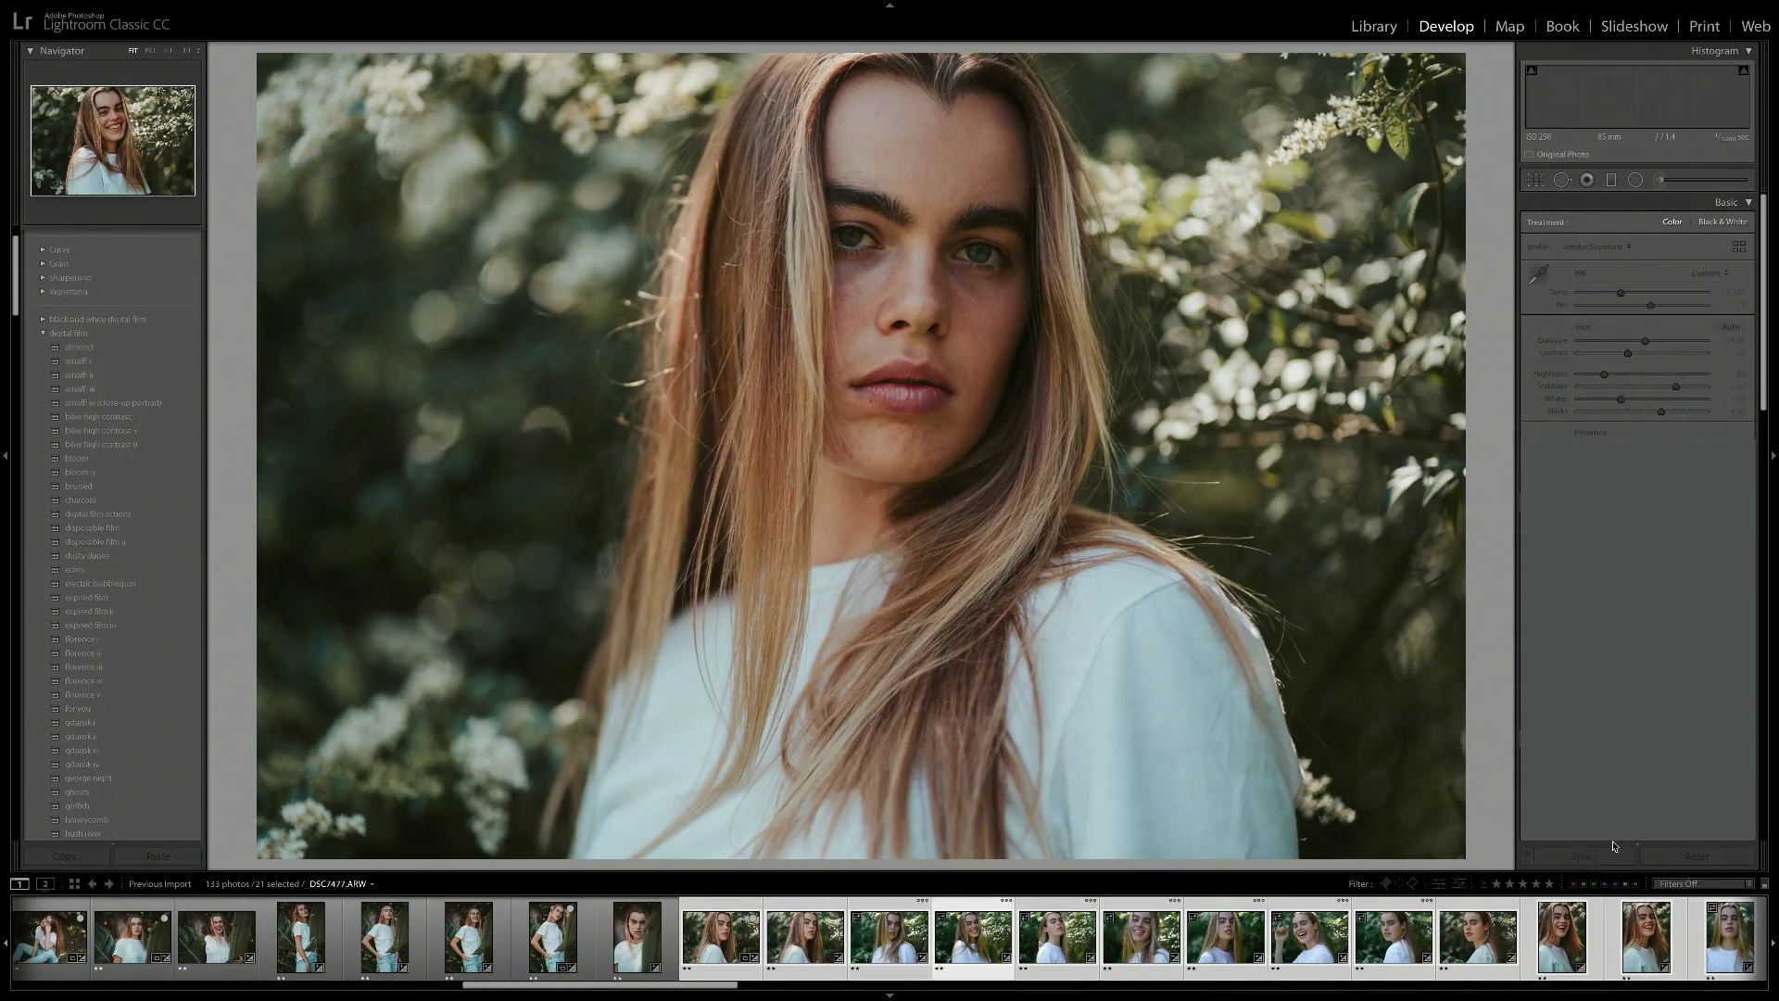
Go through the flowering-bush portraits, raise the exposure of the frontal close-up and add it to the Quick Collection.
key(Right)
key(Right)
key(Right)
key(Right)
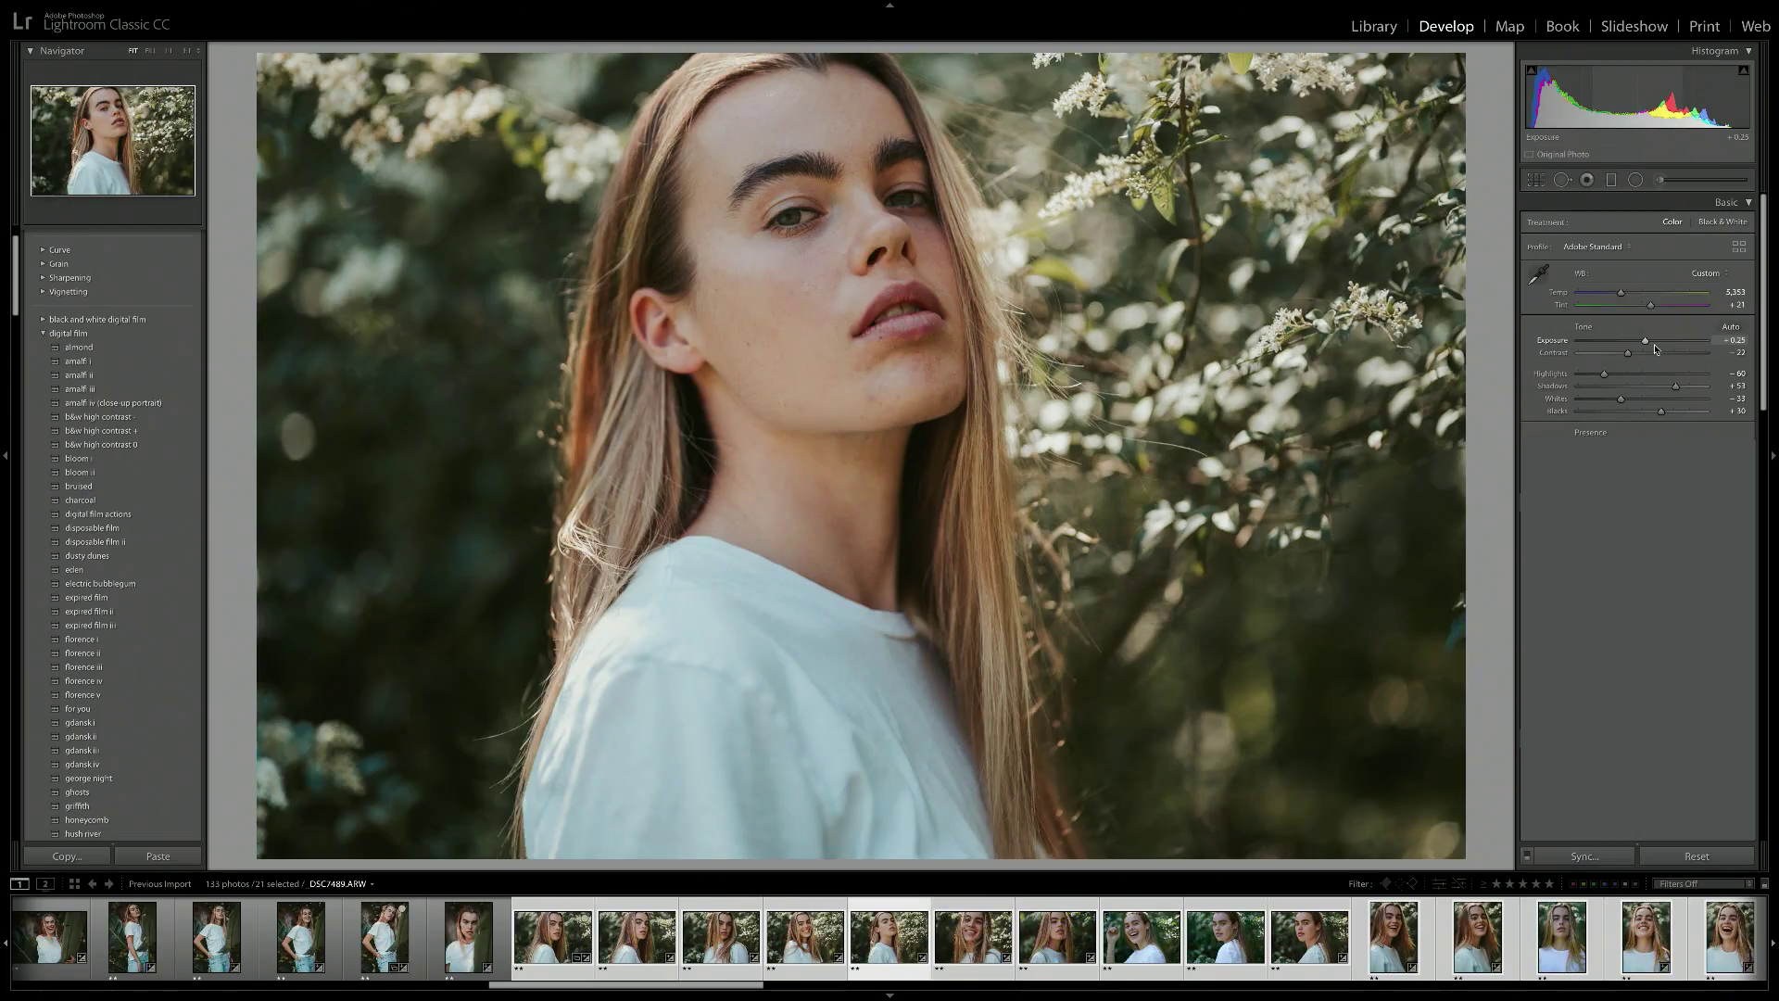
key(Right)
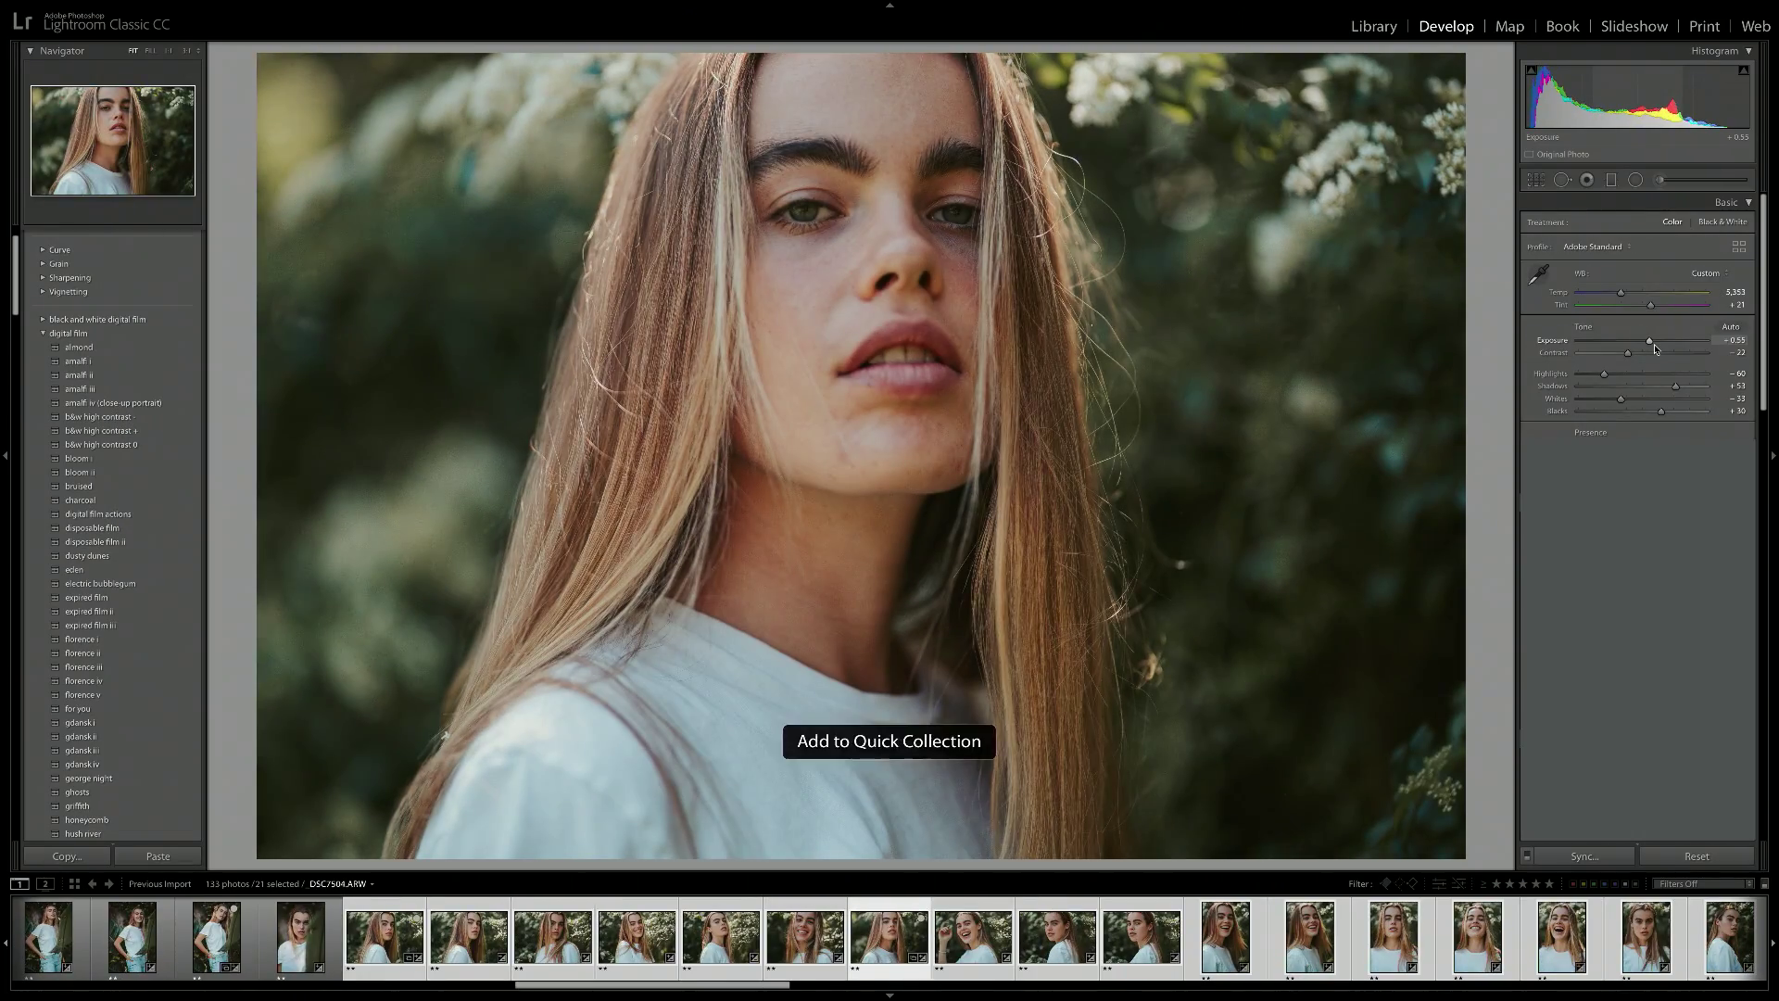
Set the exposure of the vertical laughing portrait by the bush to +0.73 and add it to the Quick Collection.
key(Right)
key(Right)
key(Right)
key(Right)
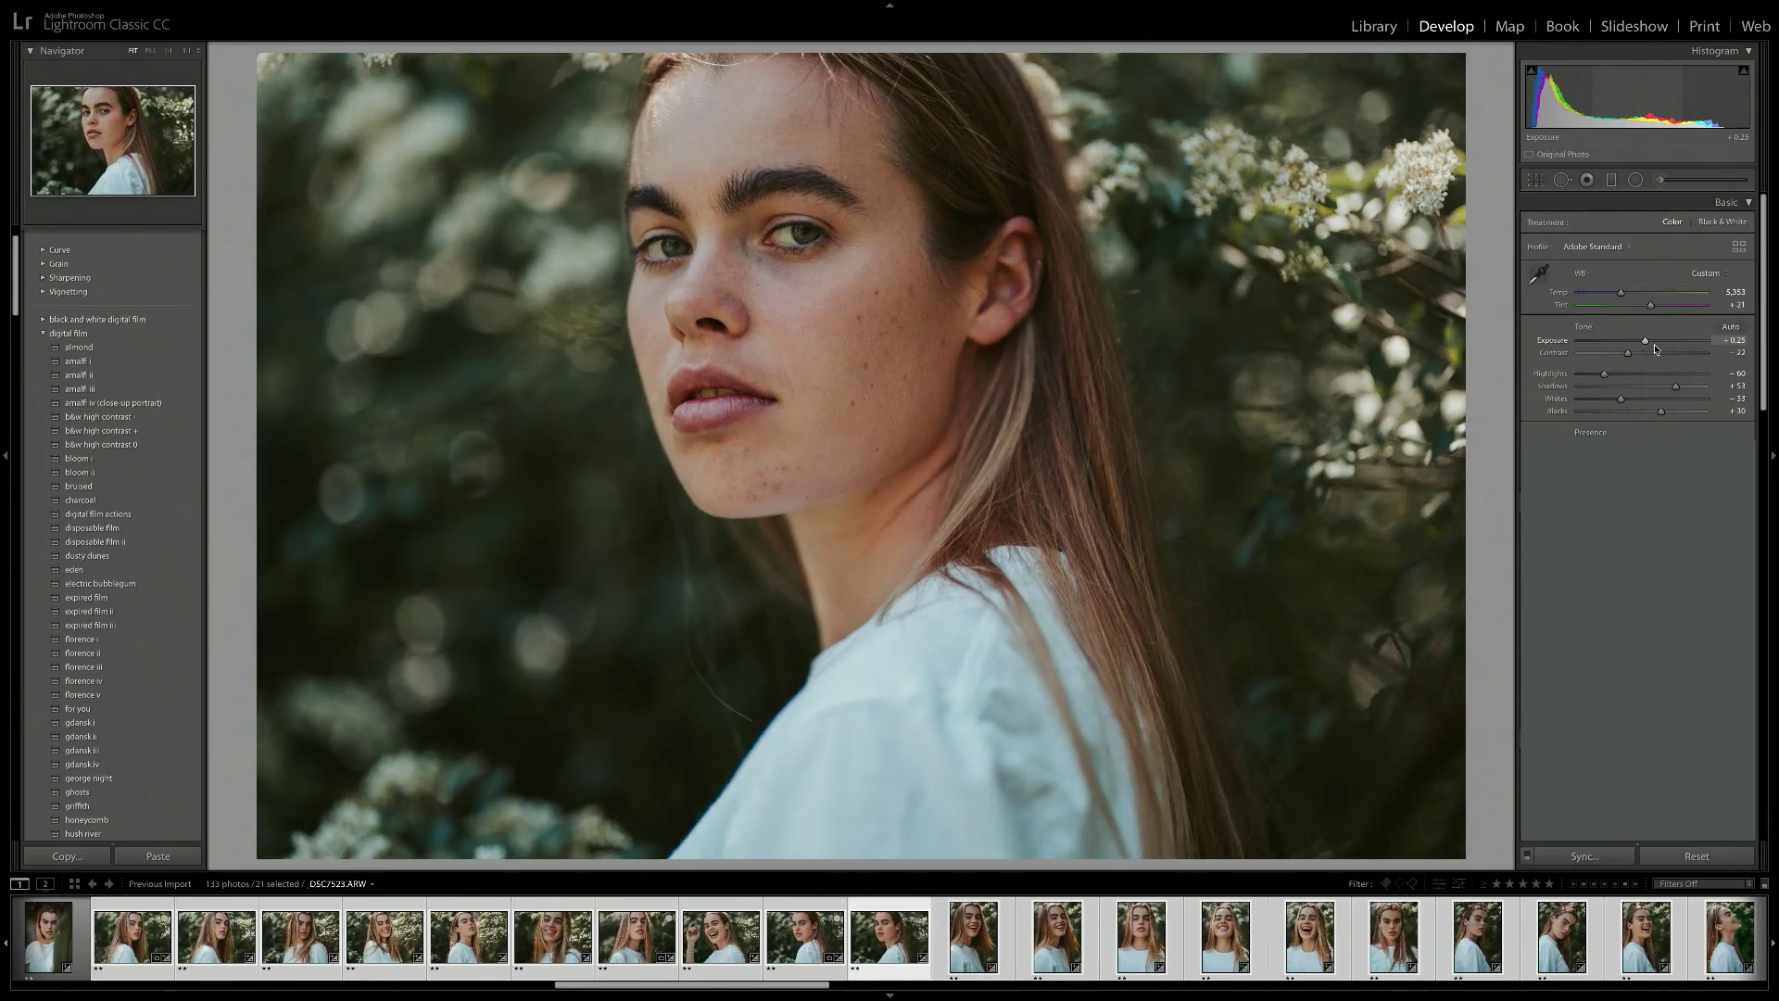
key(Right)
key(Right)
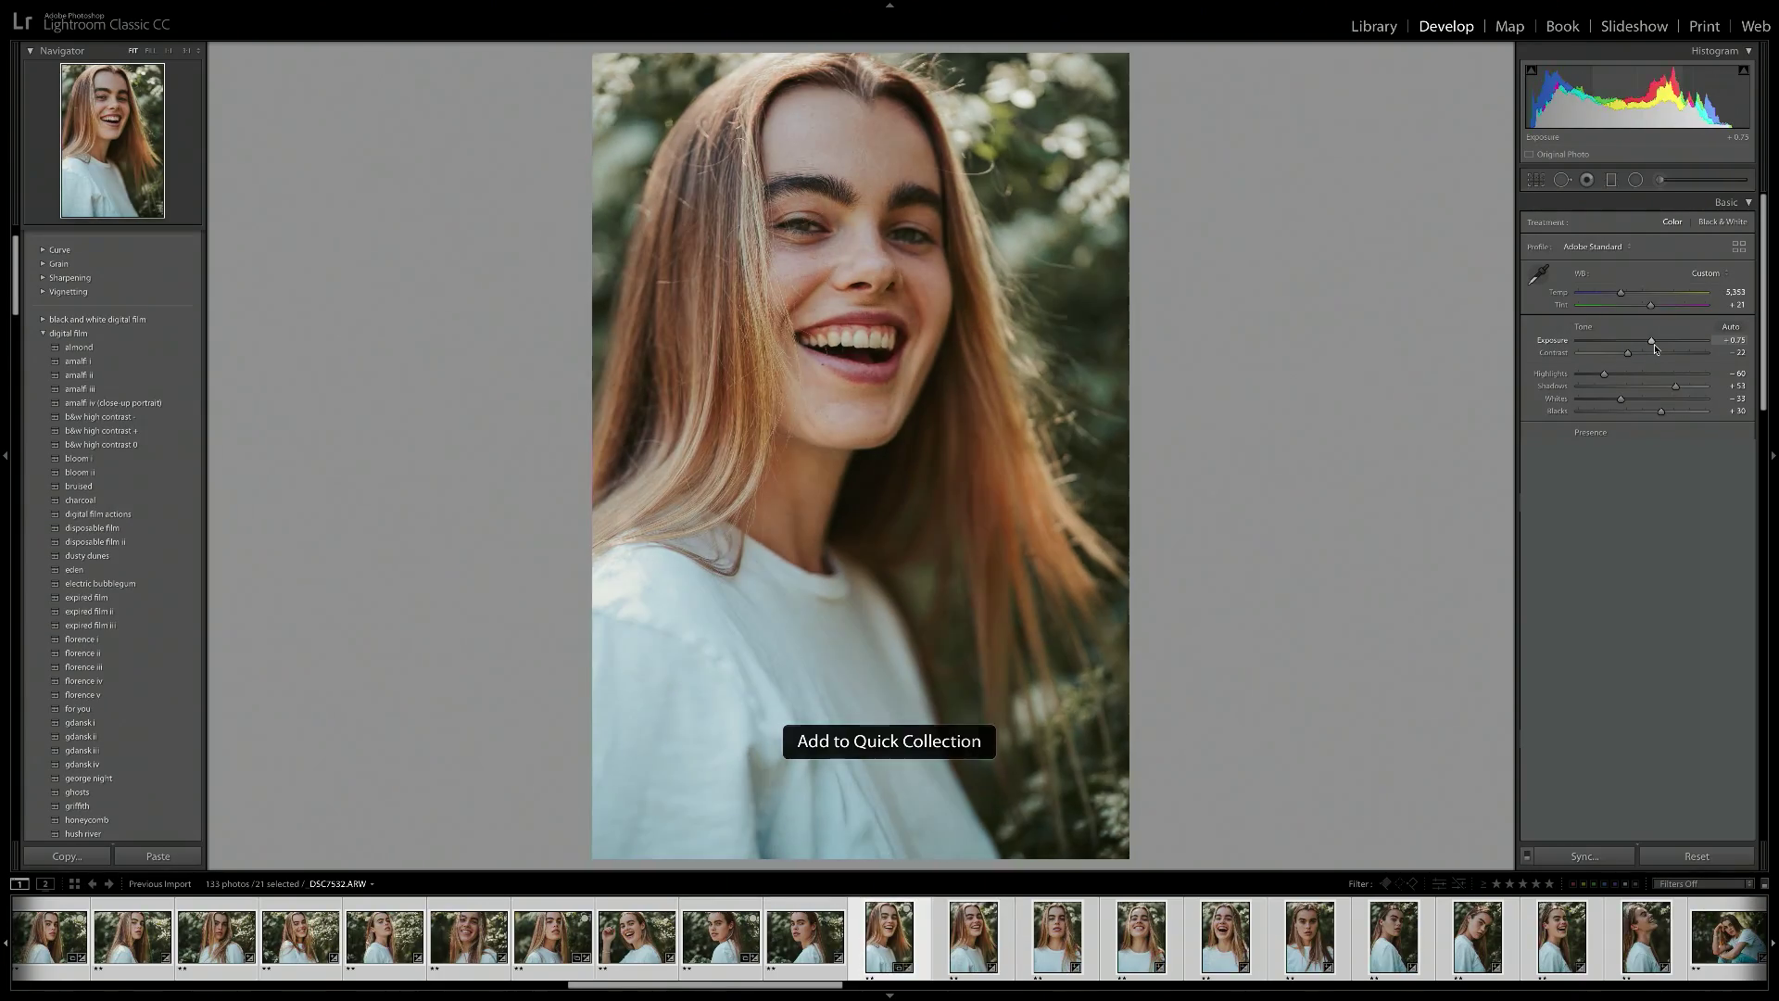
Convert the smiling portrait with the raised chin to black and white, set its shadows to -21 and add it to the Quick Collection.
key(Right)
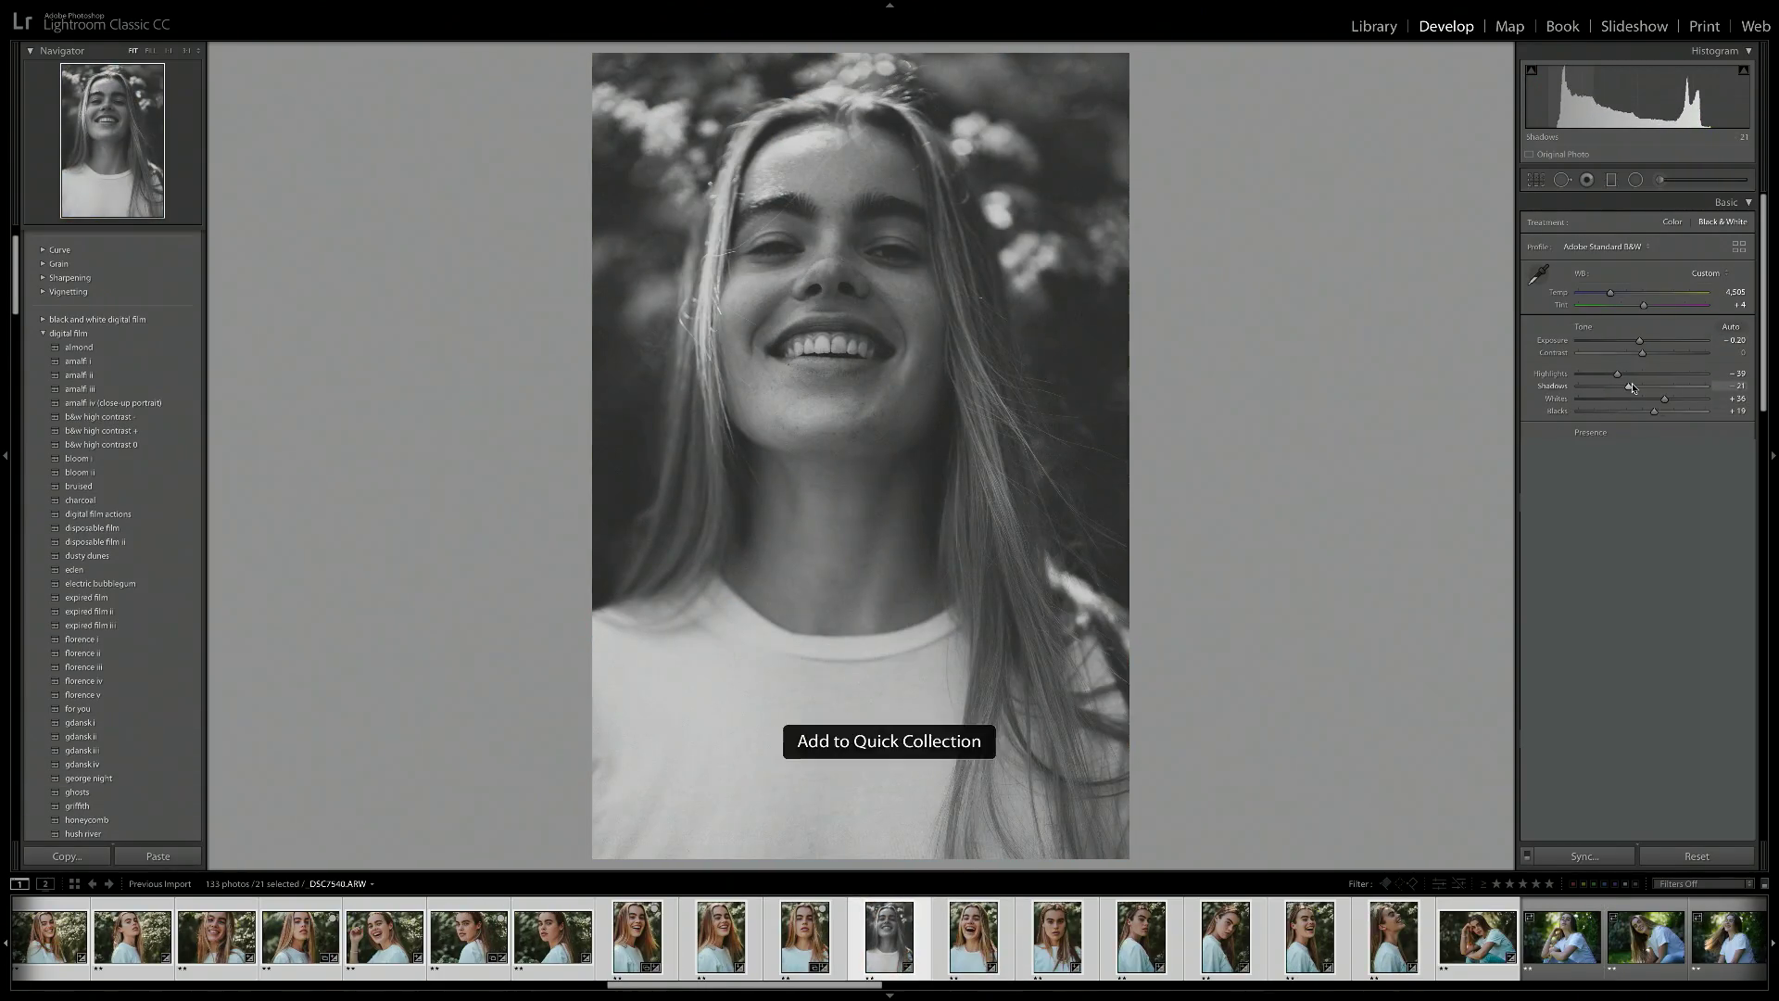
key(Right)
key(Right)
key(Right)
key(Right)
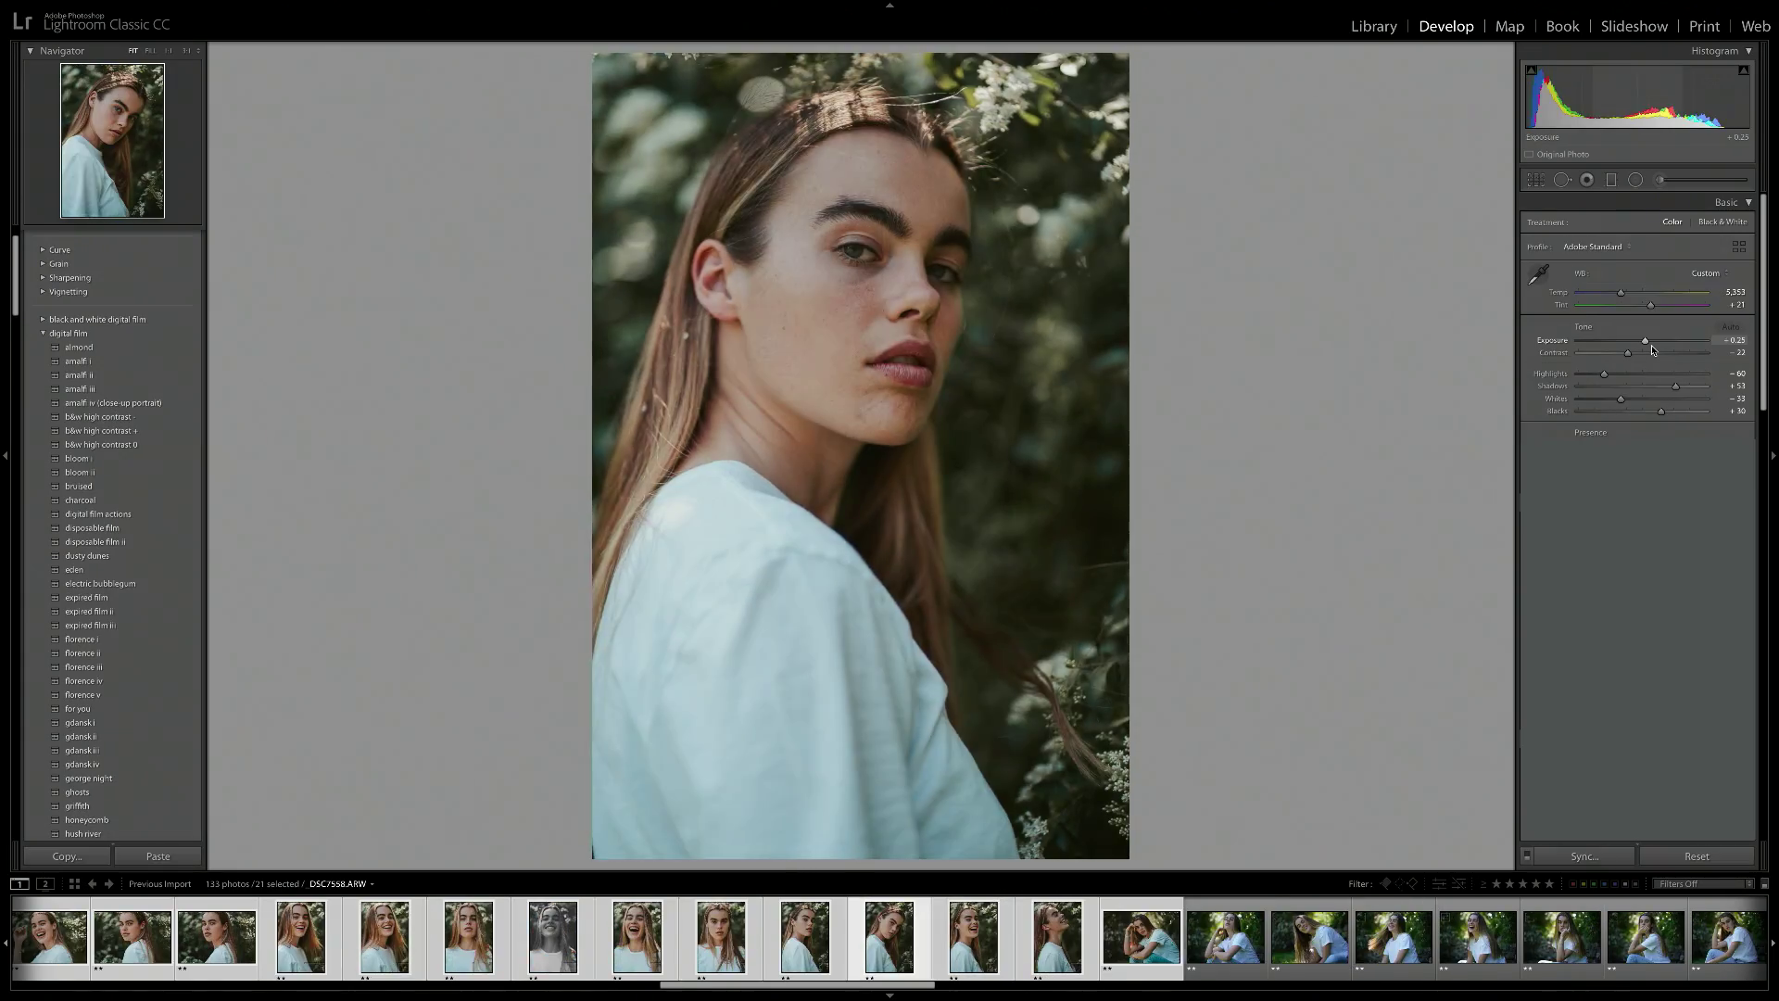
Crop the over-the-shoulder portrait with the tilted head tighter, keeping the original aspect ratio.
key(r)
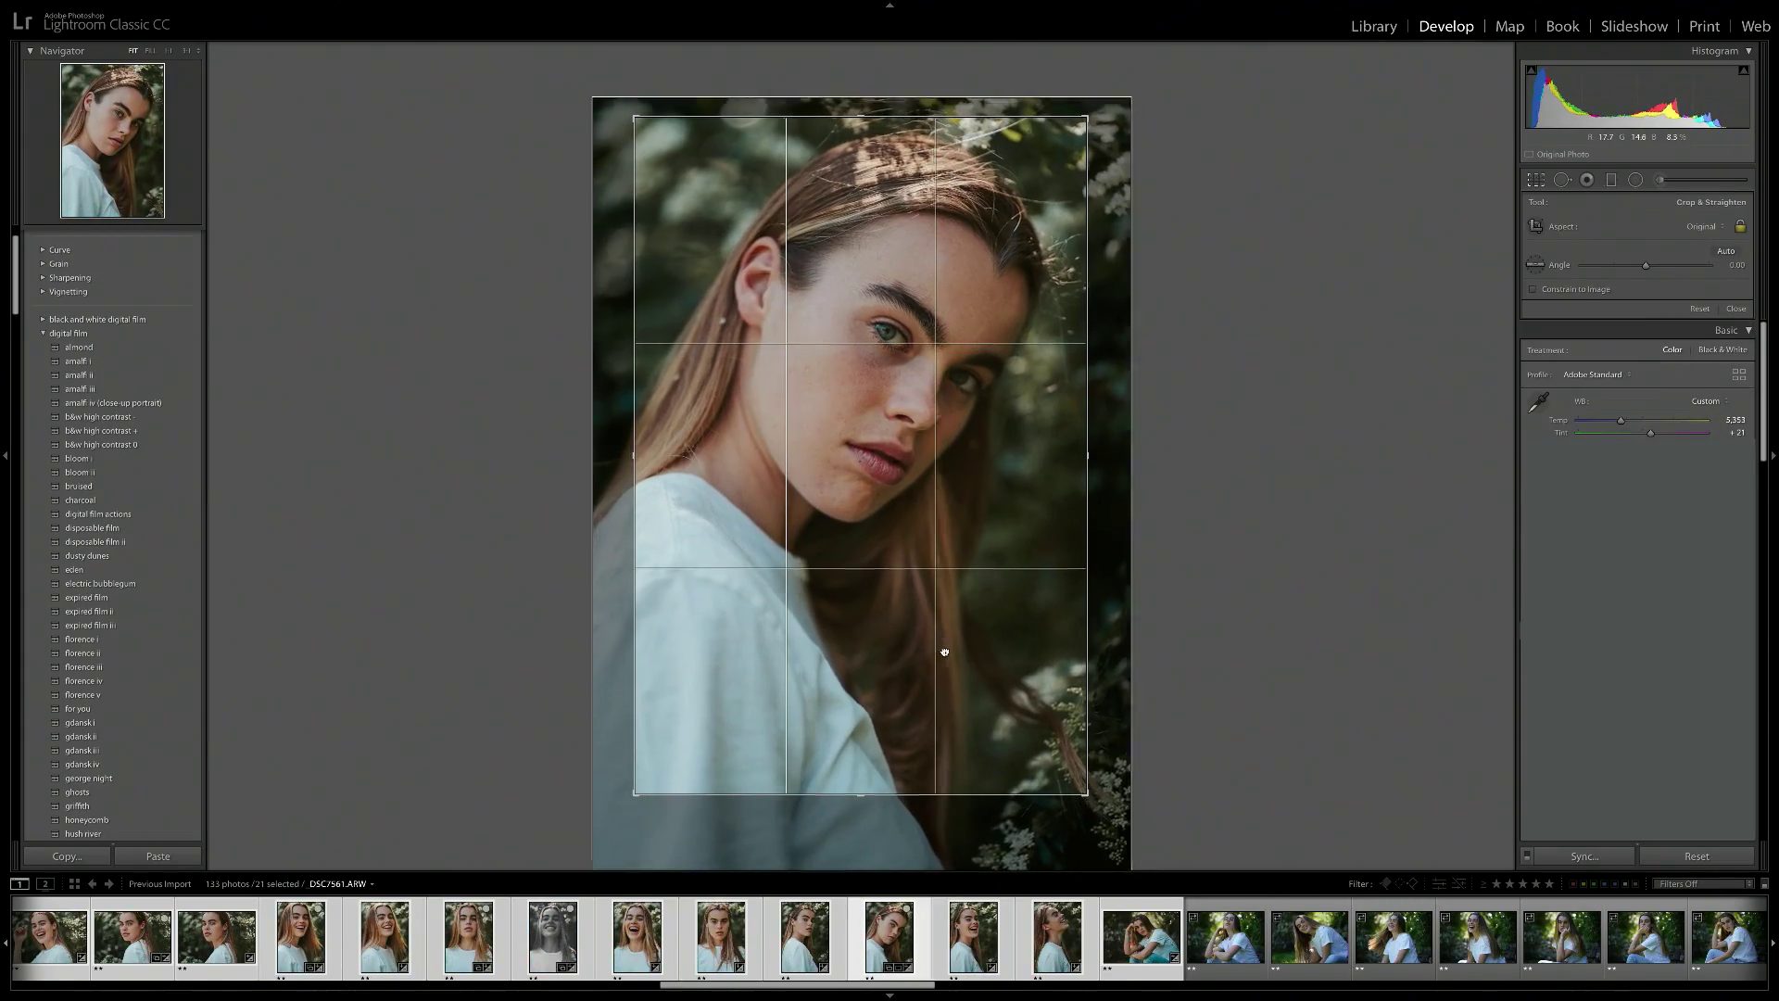
key(r)
key(Right)
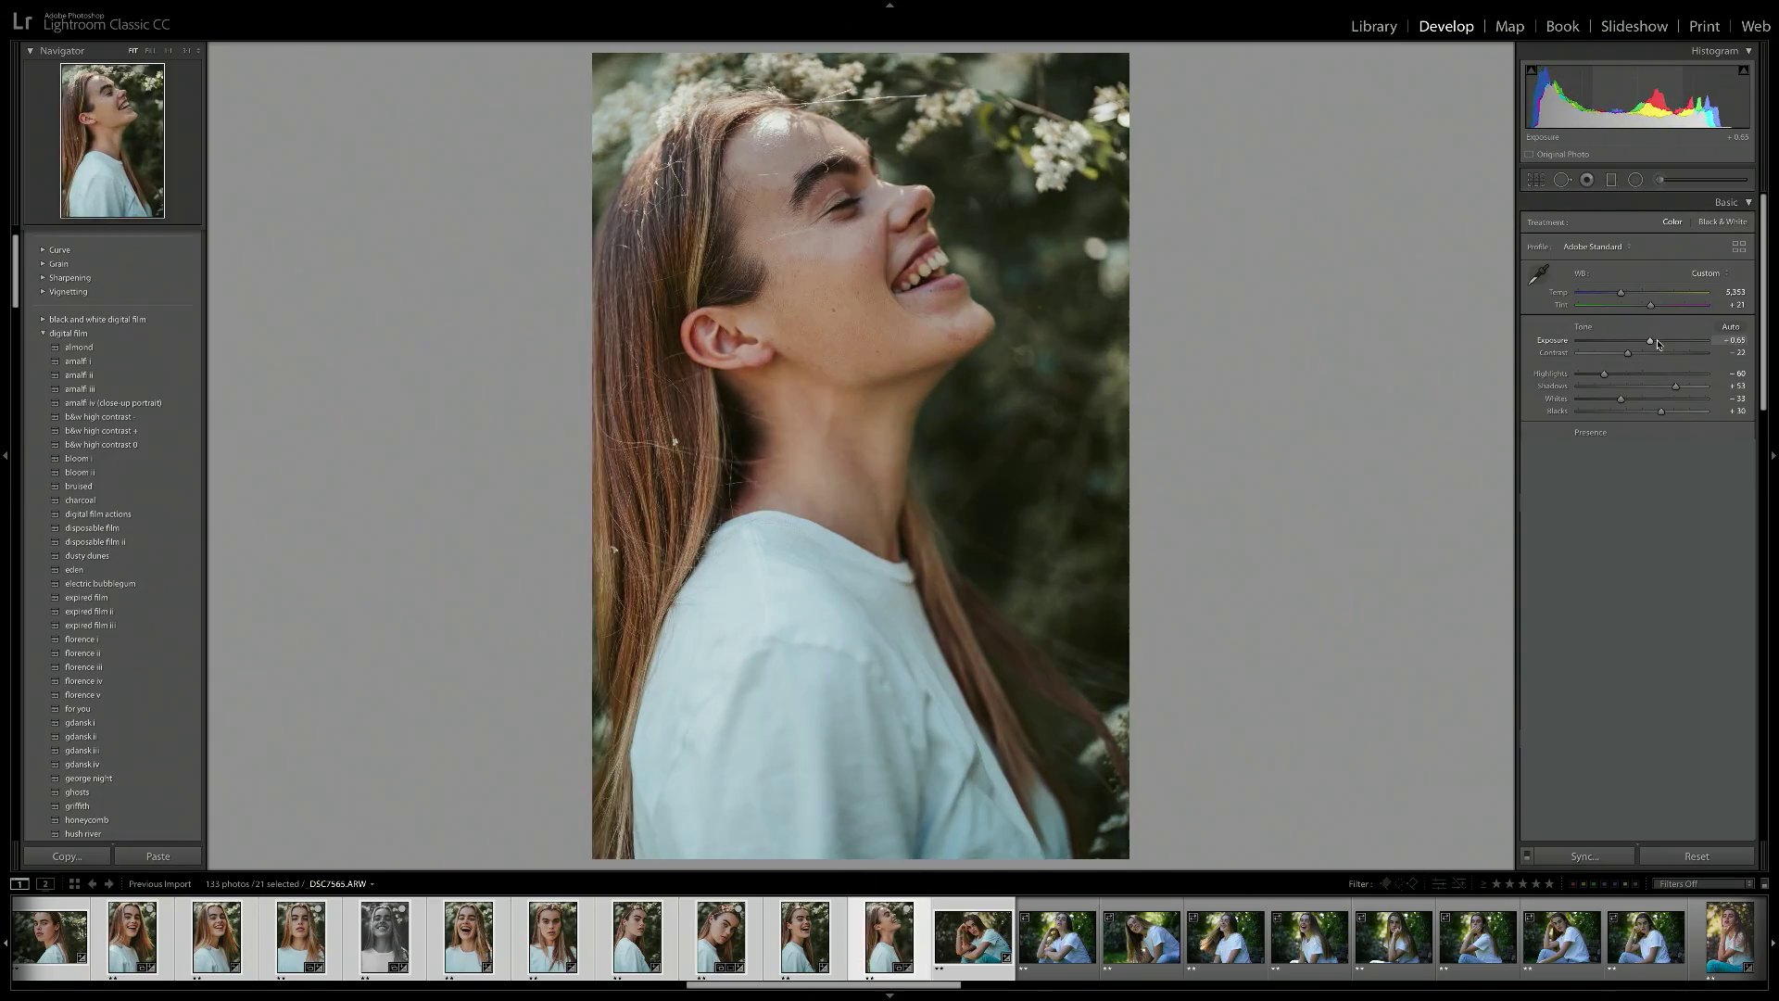
Sync the settings of the seated portrait with the hand in the hair across a selection of 19 seated photos.
key(Right)
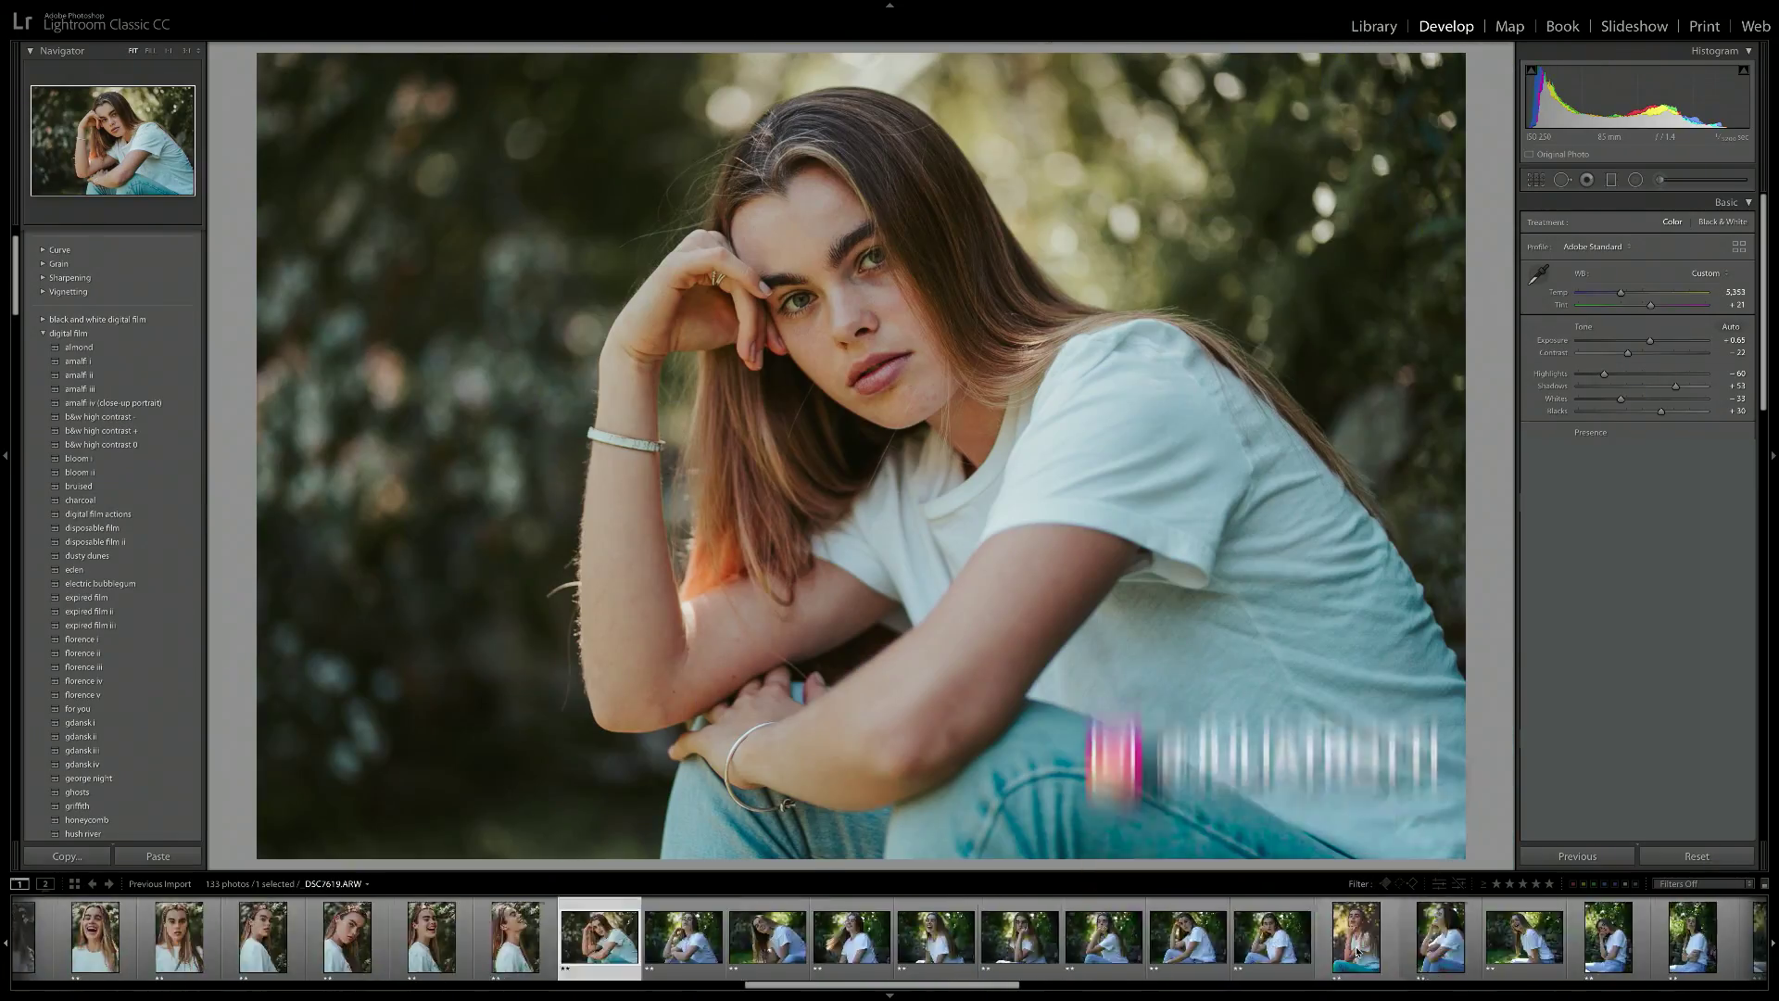
click(1108, 936)
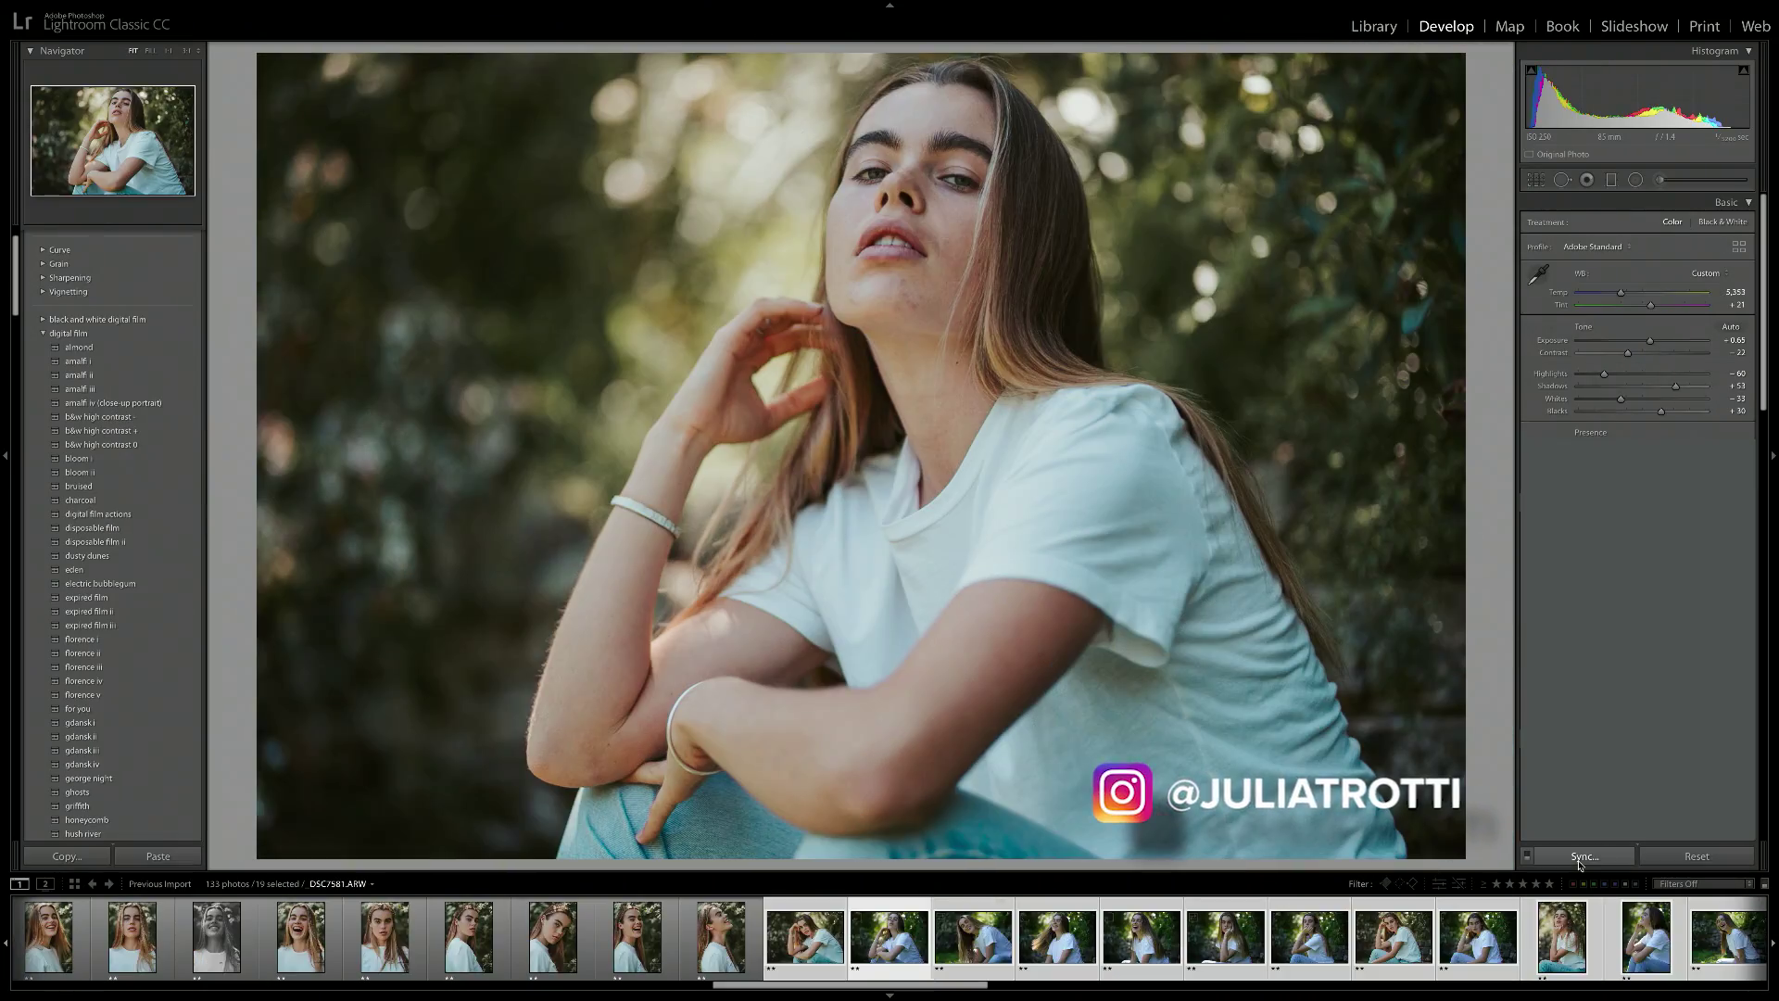
key(Right)
Go through the synced seated photos and add the laughing shot with the flying hair to the Quick Collection.
key(Right)
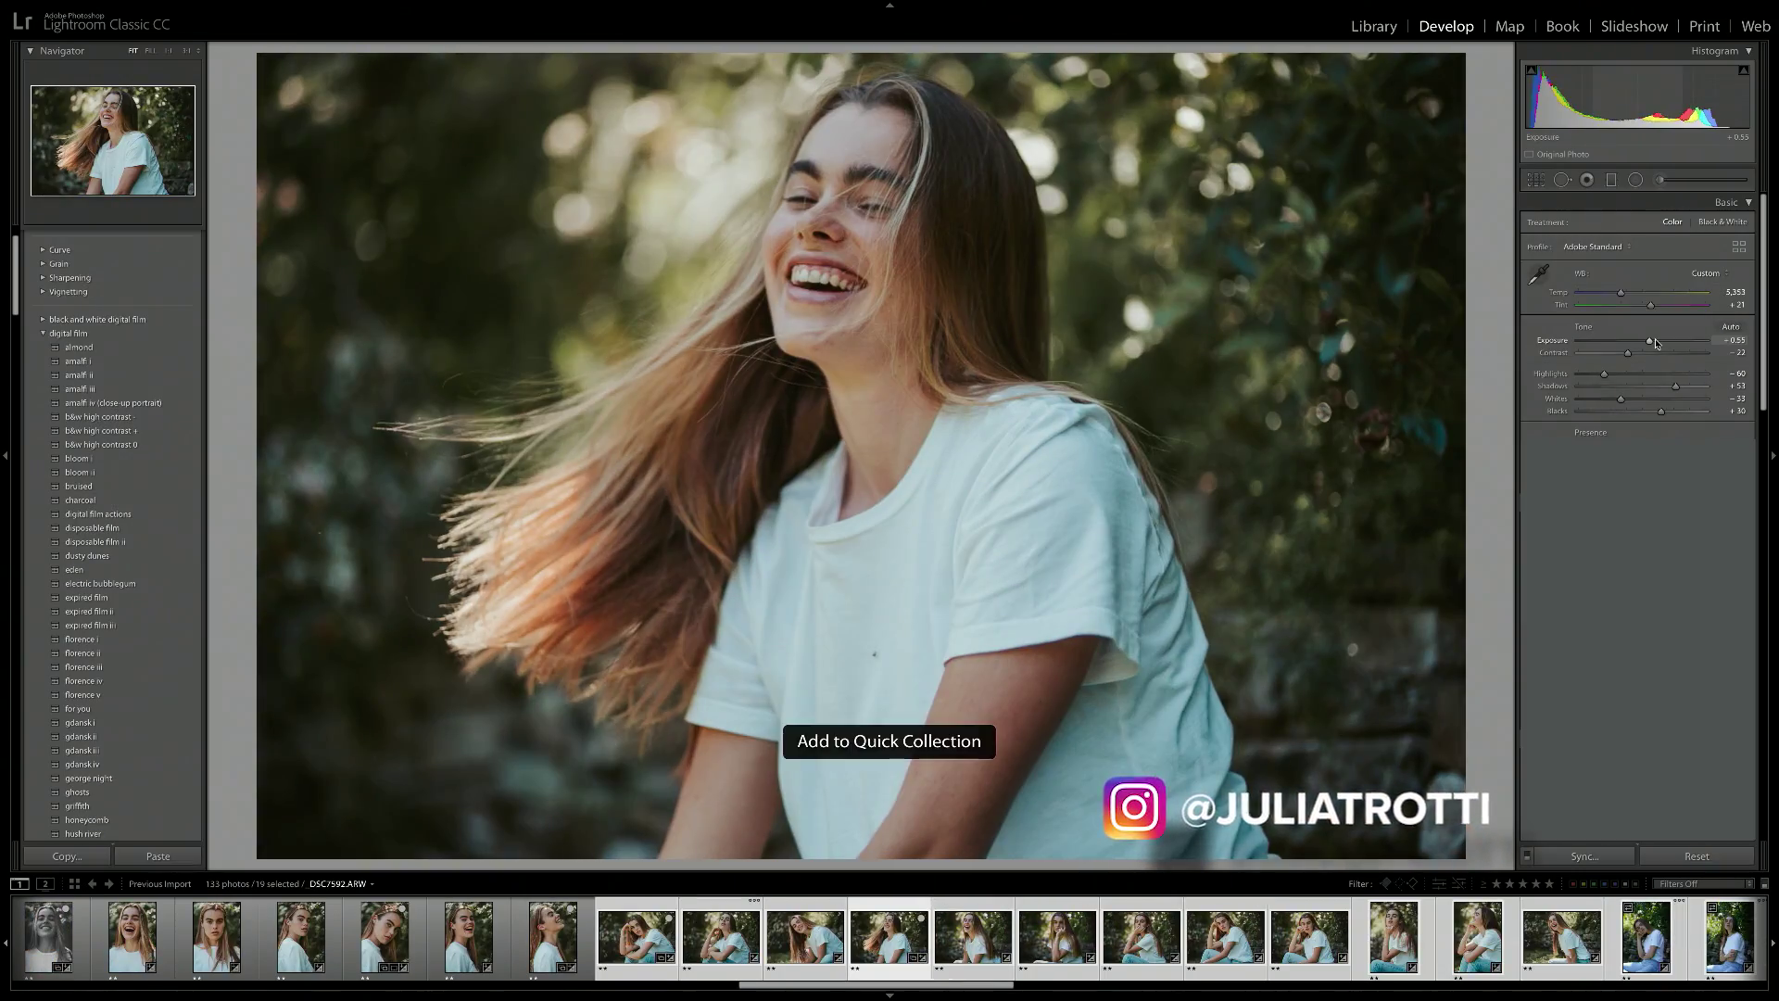
key(Right)
key(Right)
key(Right)
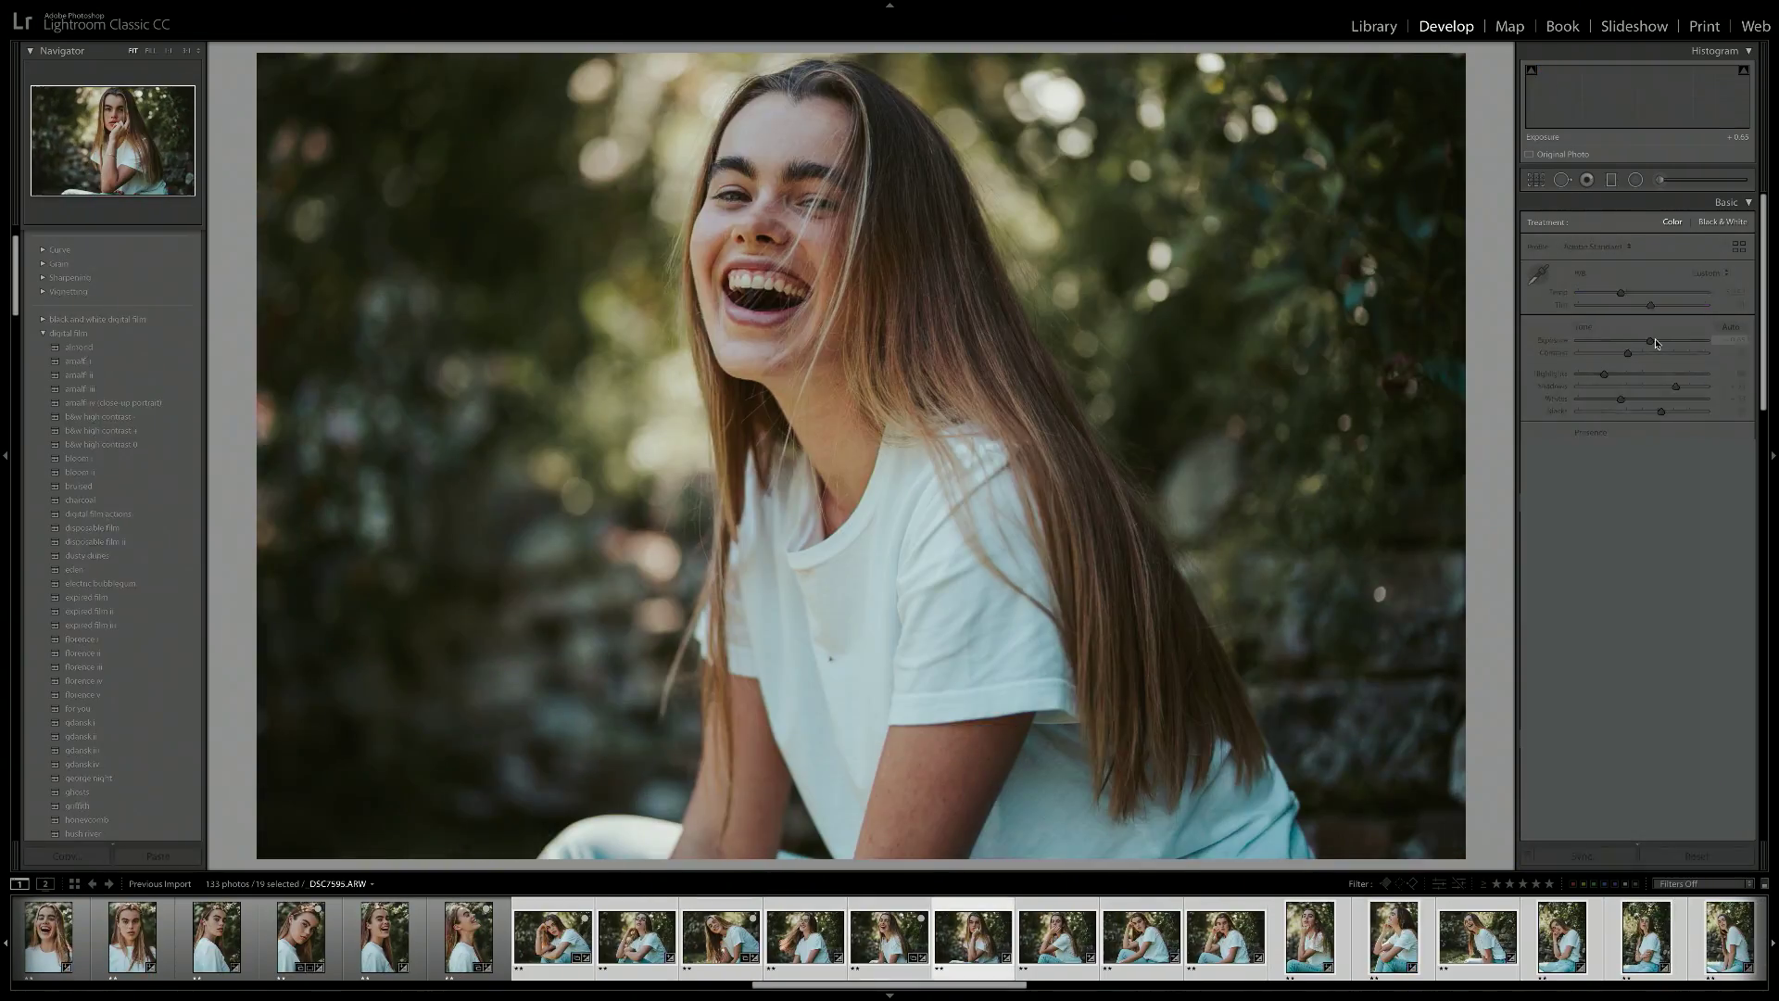
Go through the remaining synced seated photos and set the exposure of the laughing, forward-leaning shot to +0.75.
key(Right)
key(Right)
key(Right)
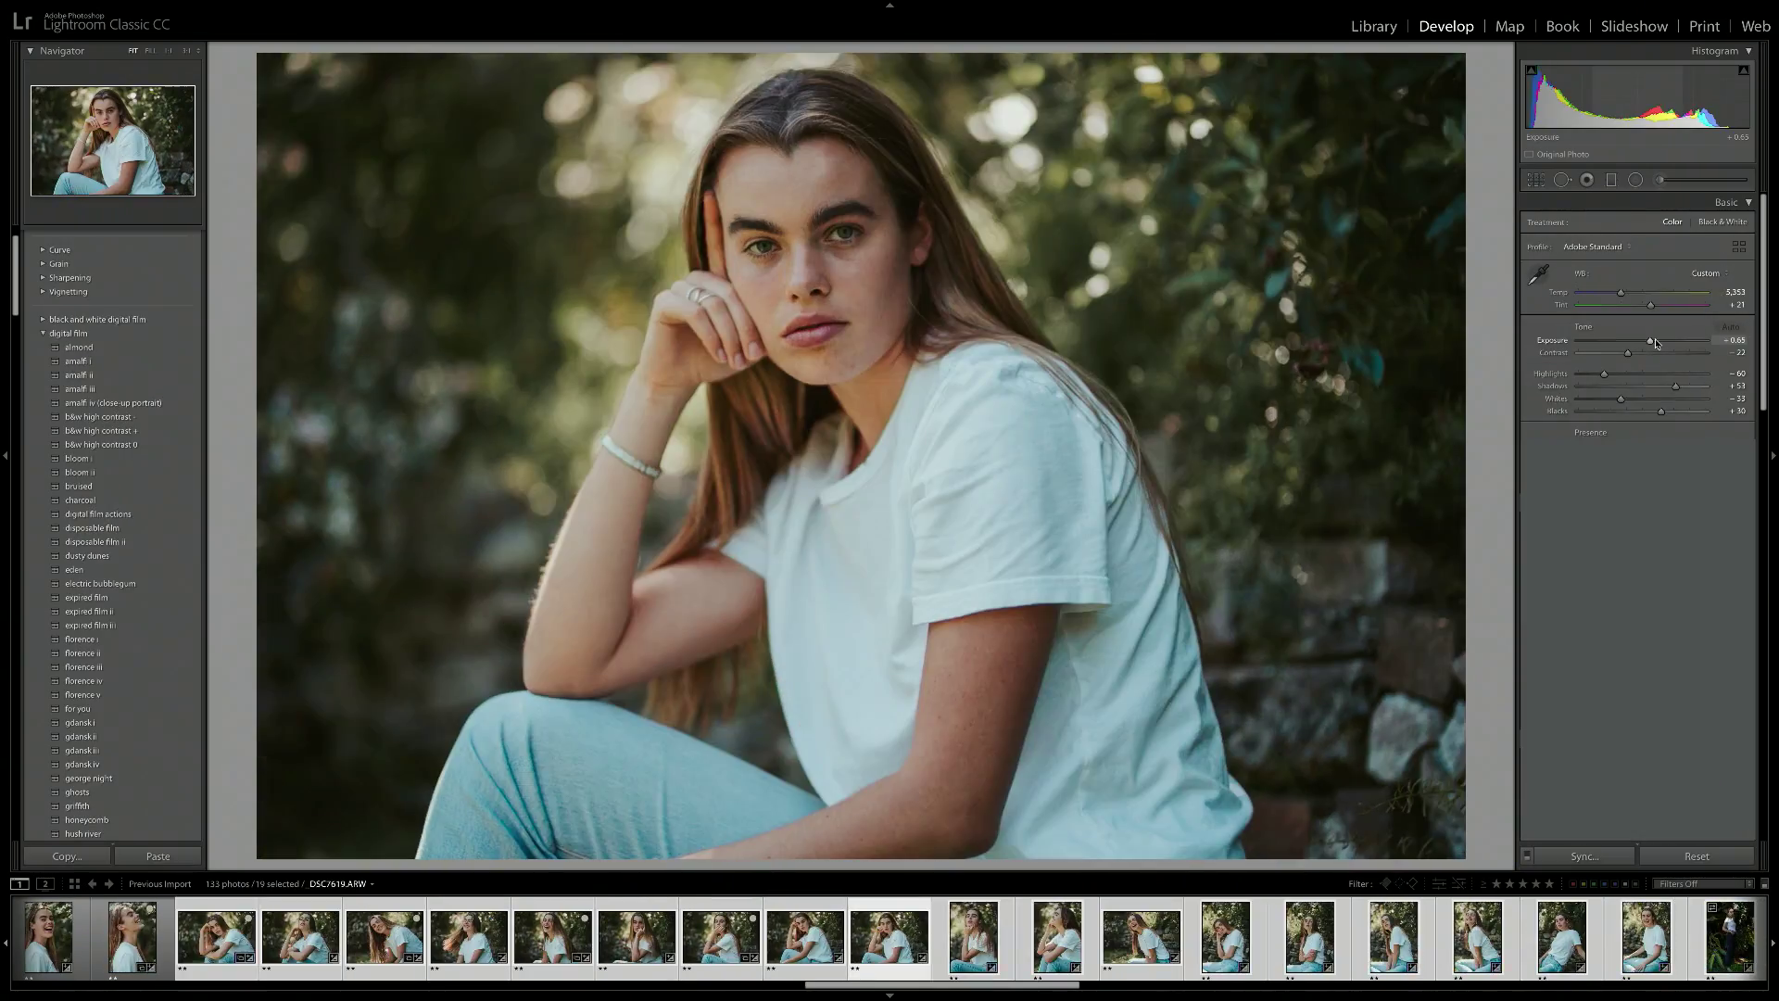
key(Right)
key(Right)
key(Right)
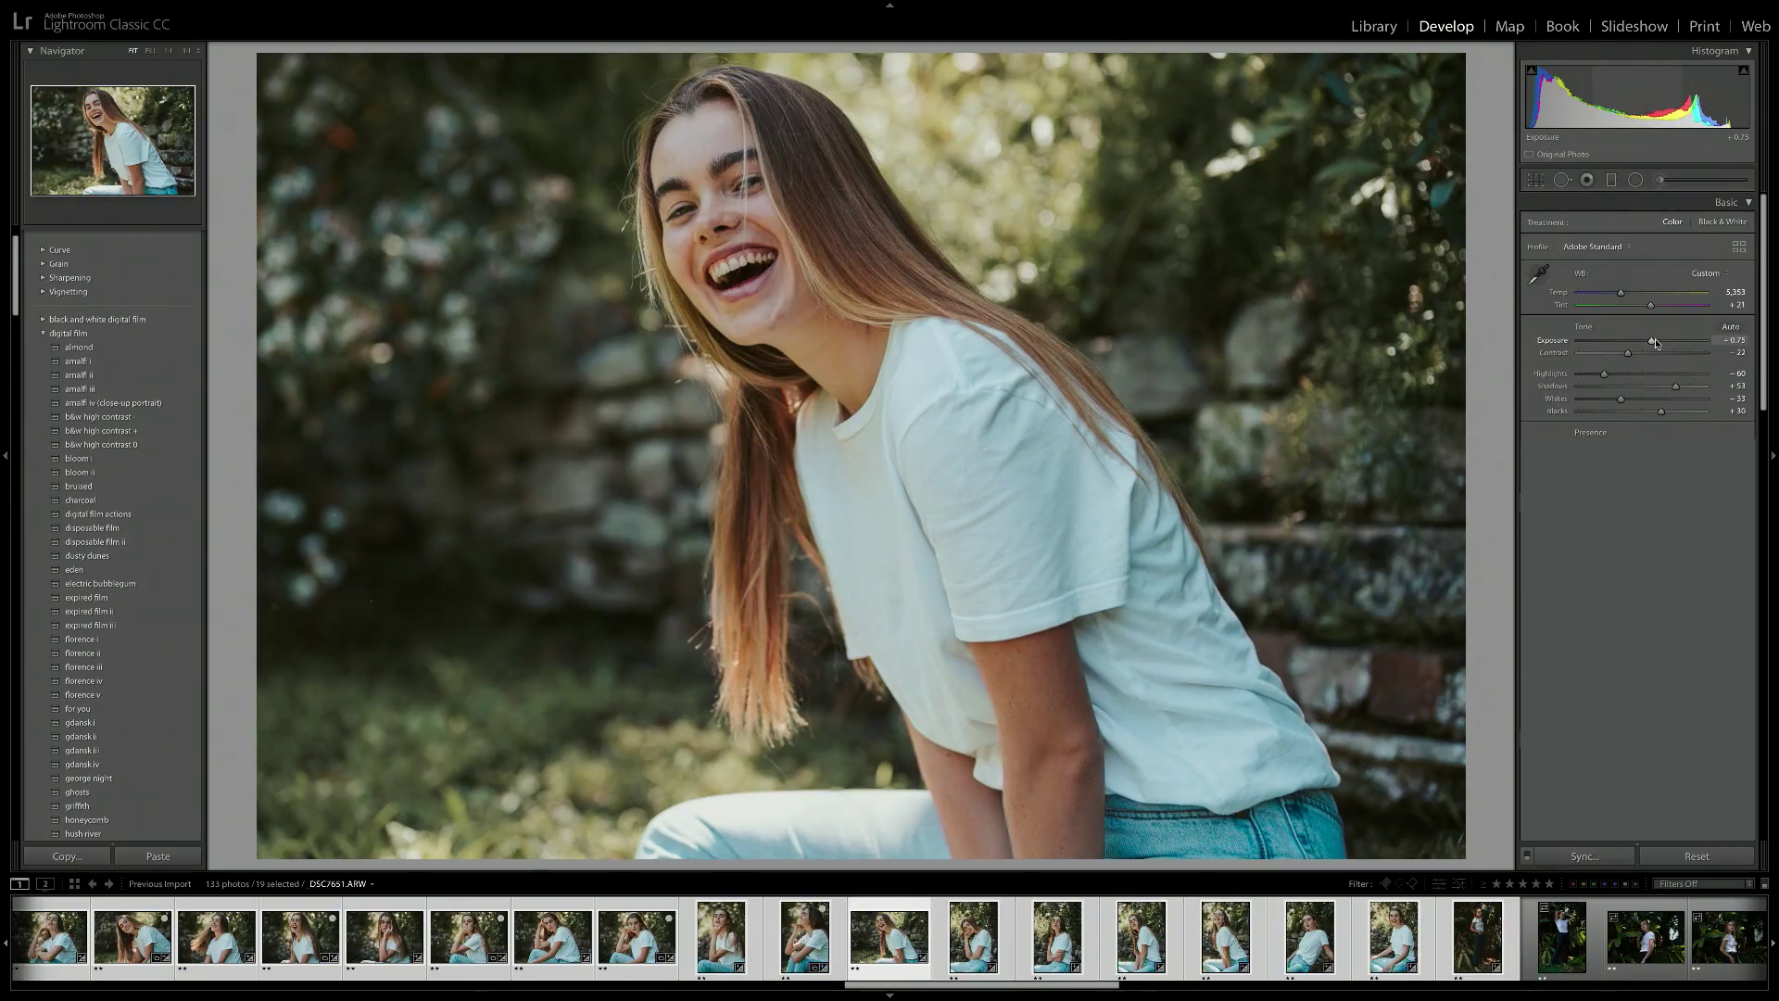
key(Right)
key(Right)
key(Right)
key(Right)
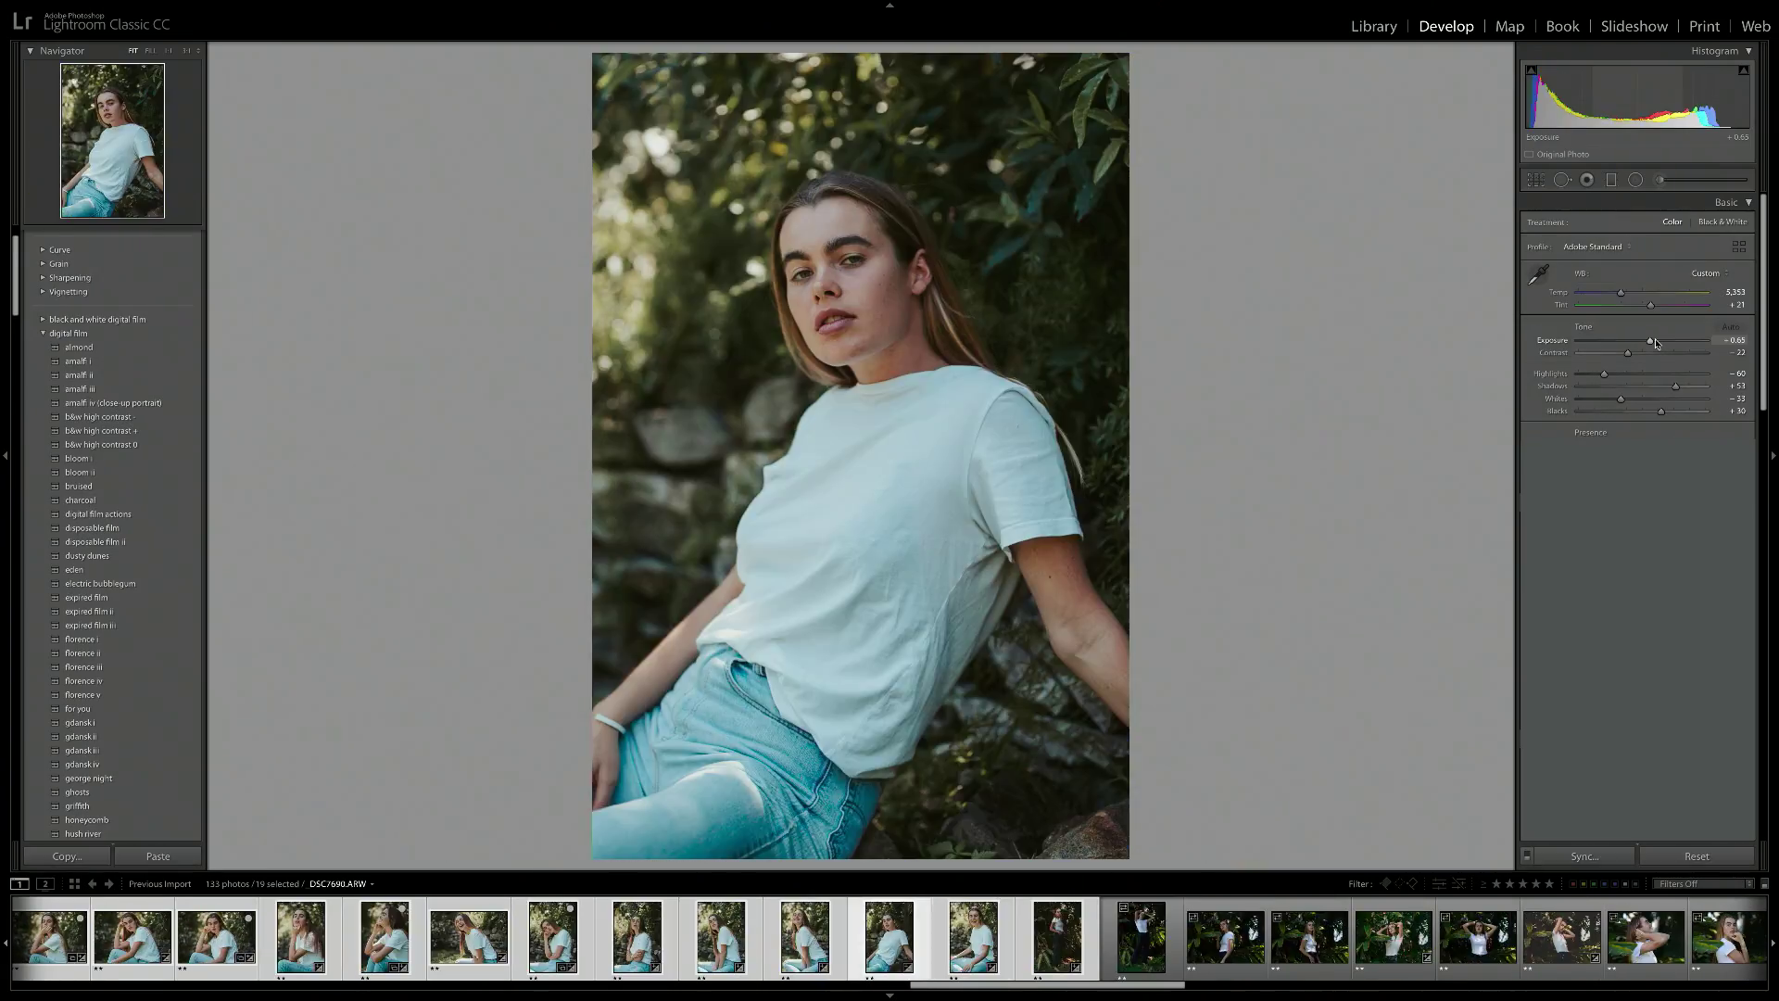
Set the exposure of the full-length standing photo in the dark foliage to +1.45 and sync its settings across eight photos.
key(Right)
key(Right)
key(Right)
key(Right)
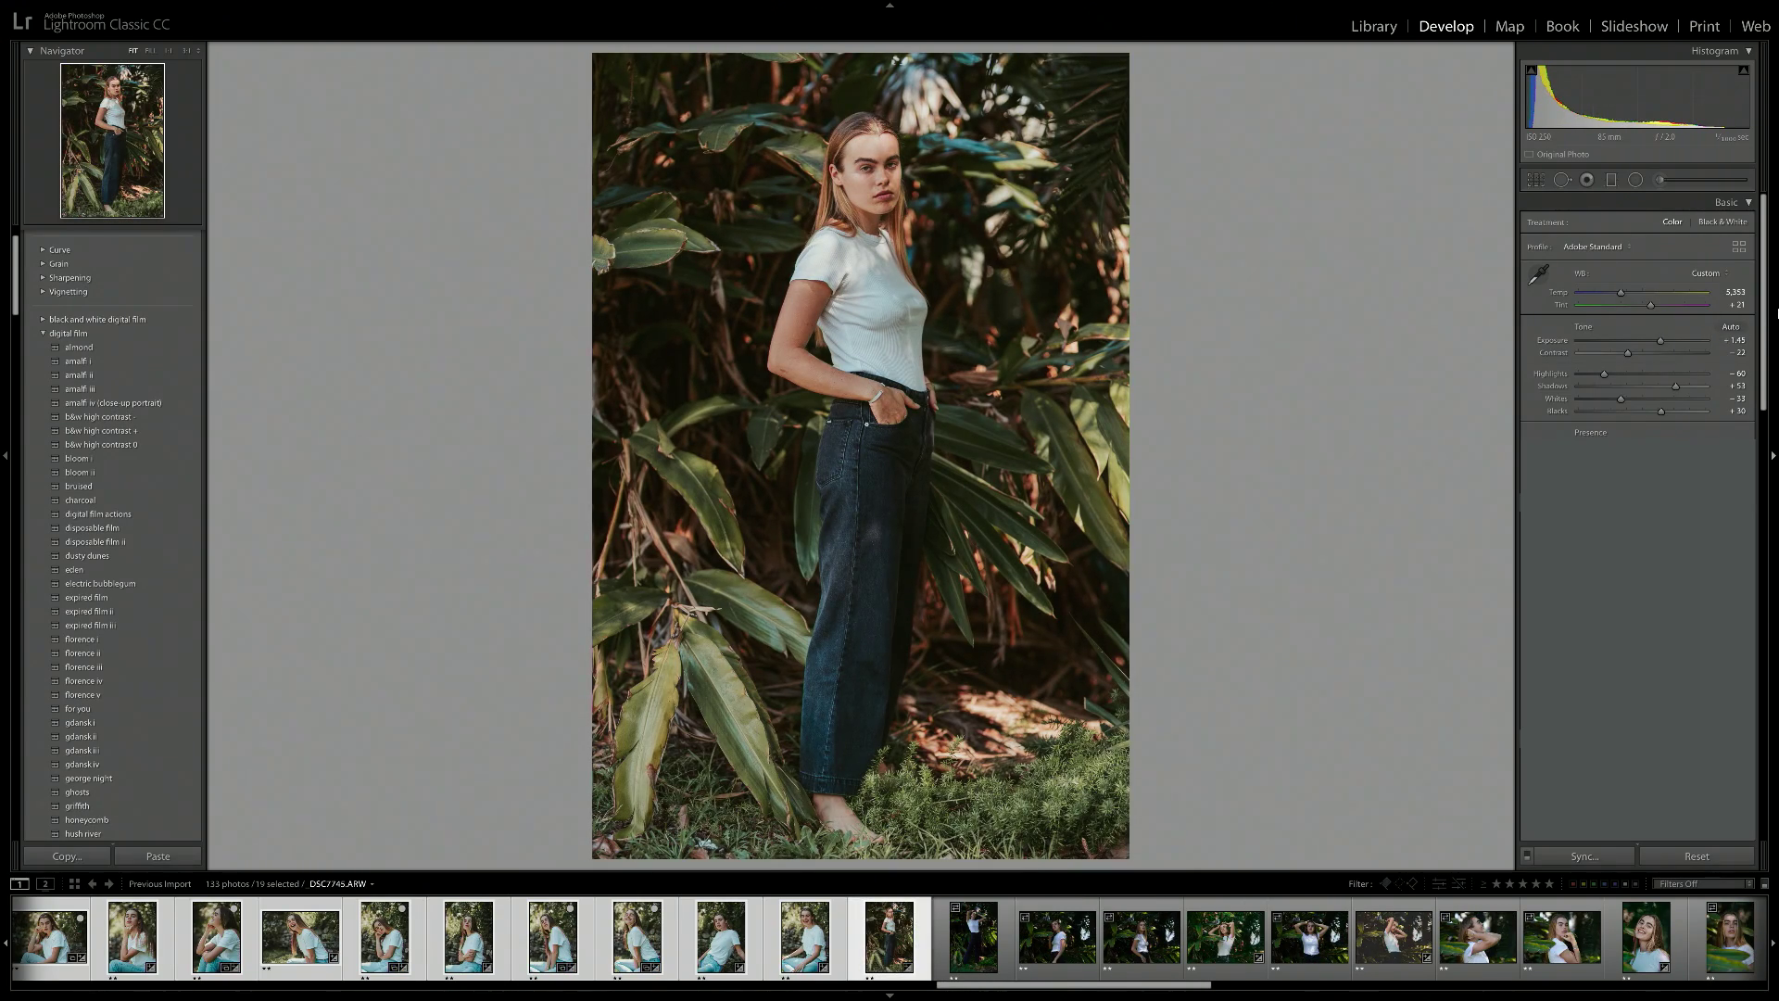
key(Right)
key(Right)
key(Right)
key(Right)
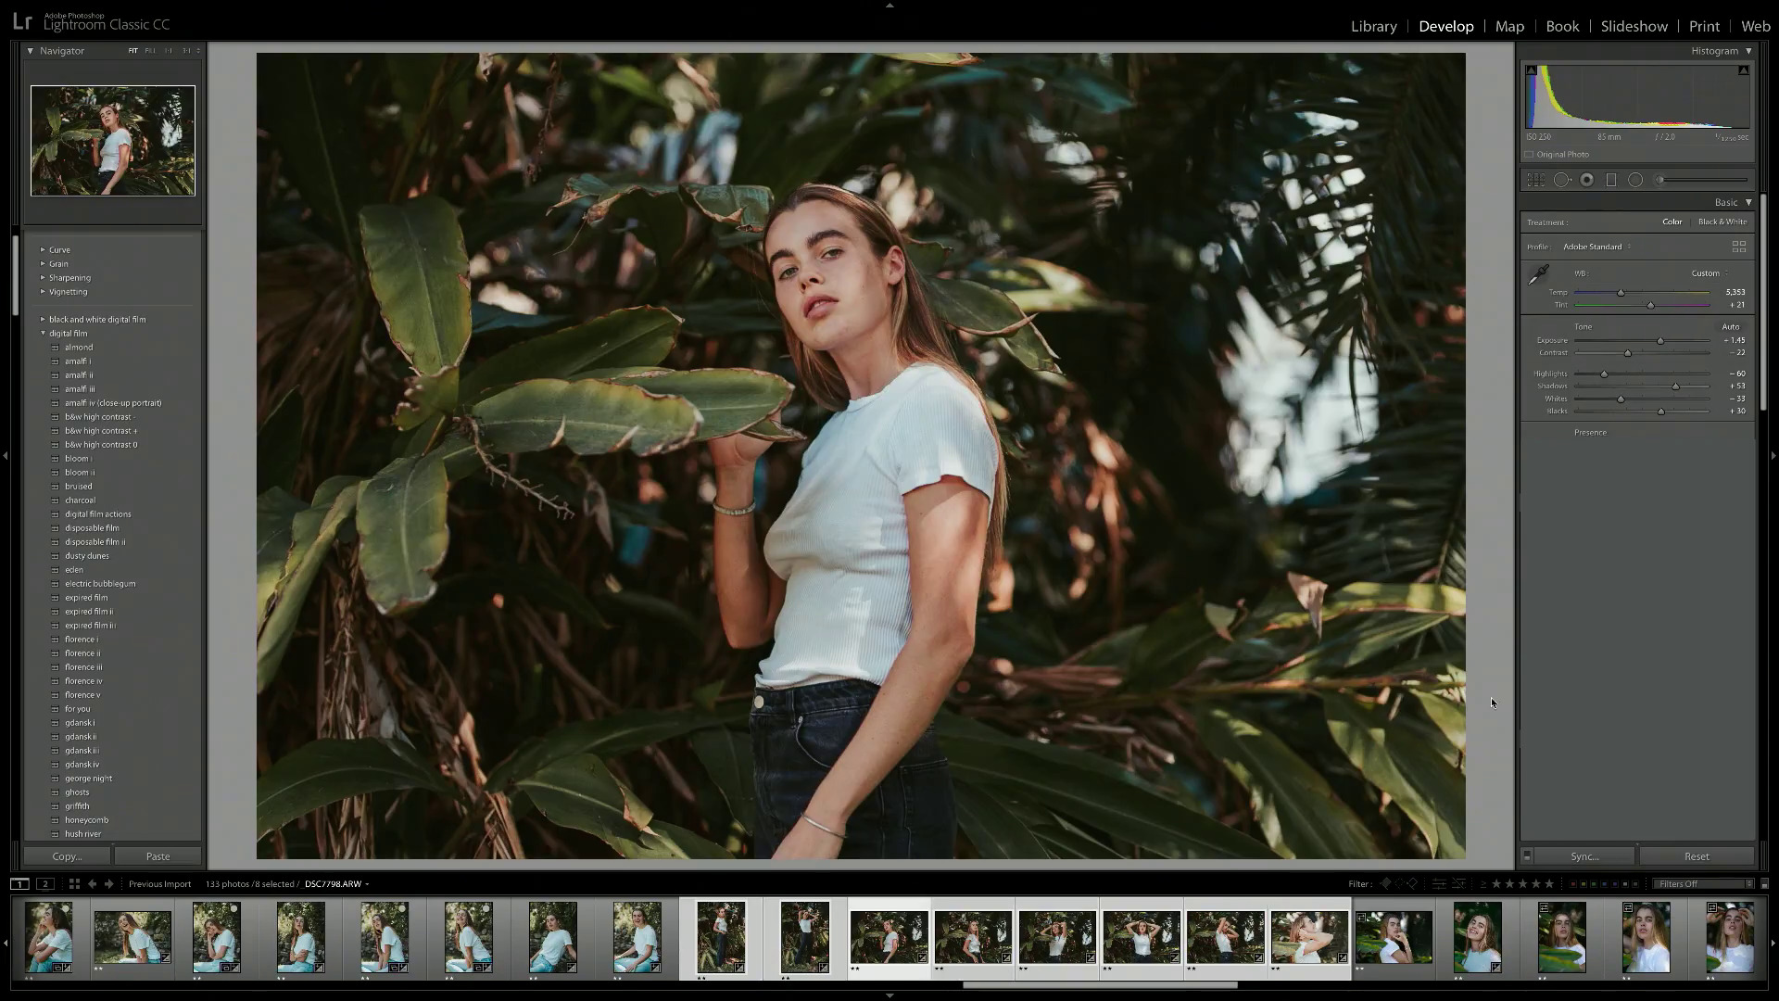
Convert the full-length foliage photo to black and white, brighten it with a graduated filter and add it to the Quick Collection.
key(Left)
key(Left)
key(b)
drag(1642, 340, 1654, 340)
click(1611, 180)
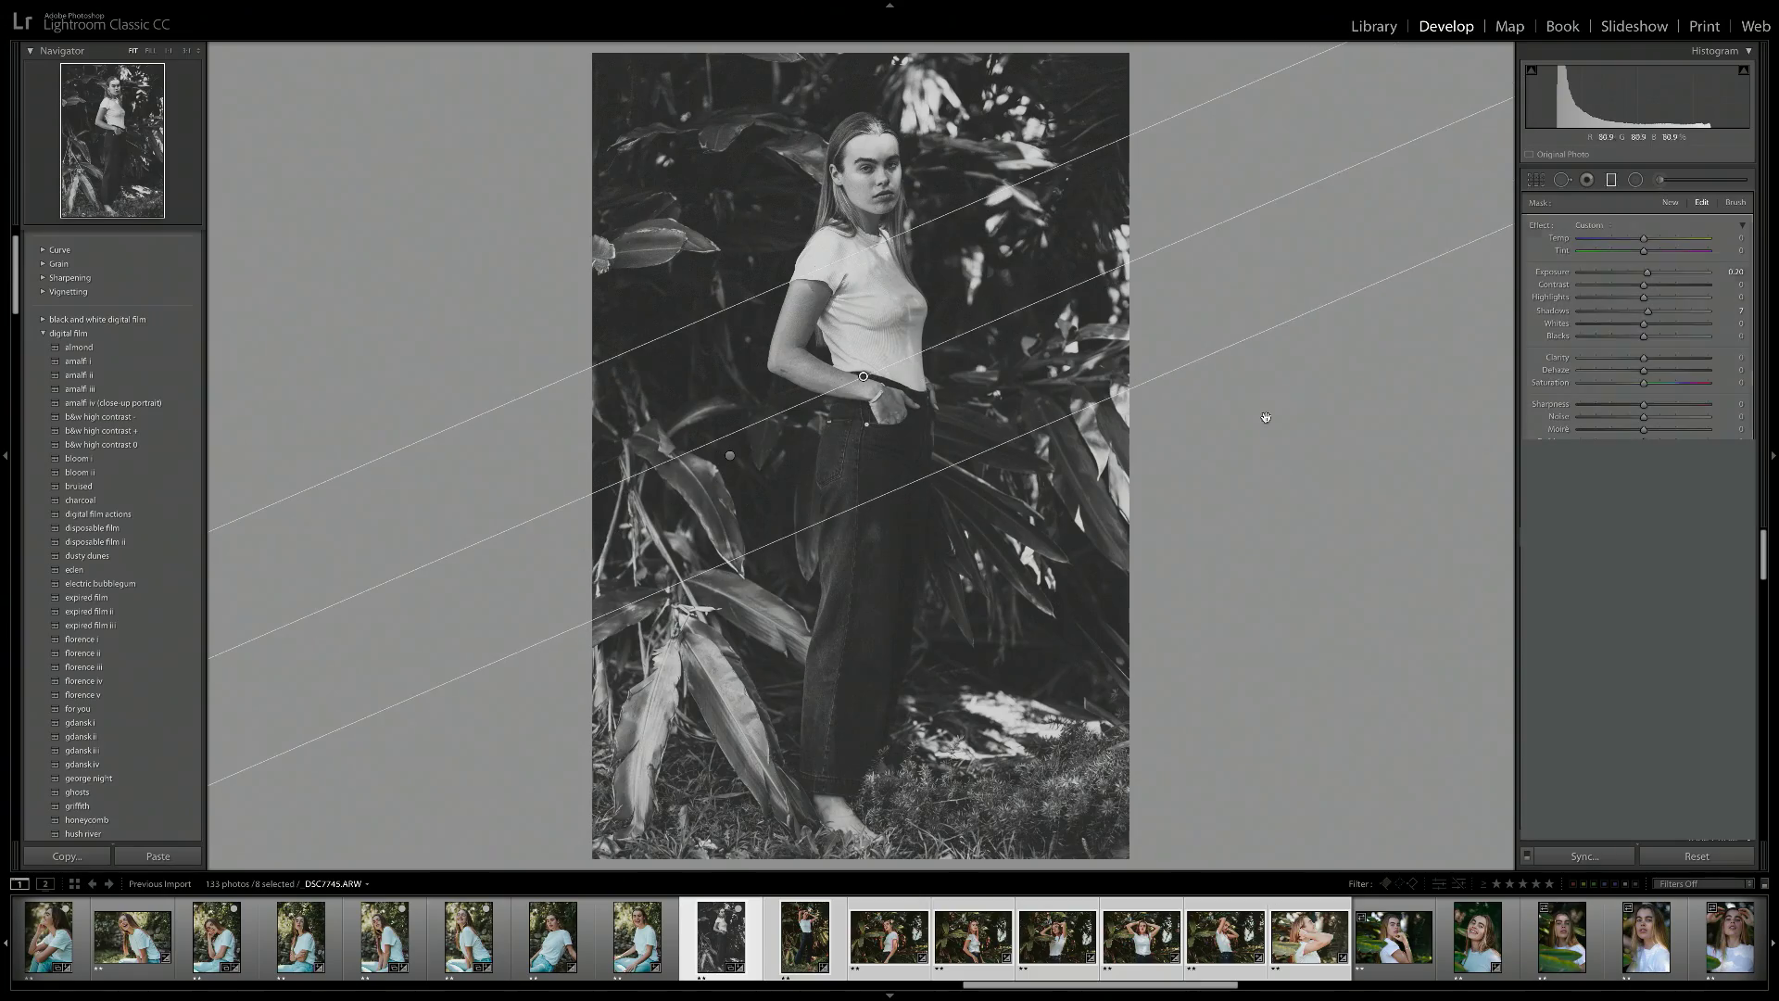
drag(1631, 272, 1642, 272)
key(m)
Lower the exposure of the close-up with the raised arms and sync its settings across a selection of seven photos.
key(Right)
key(Right)
key(Right)
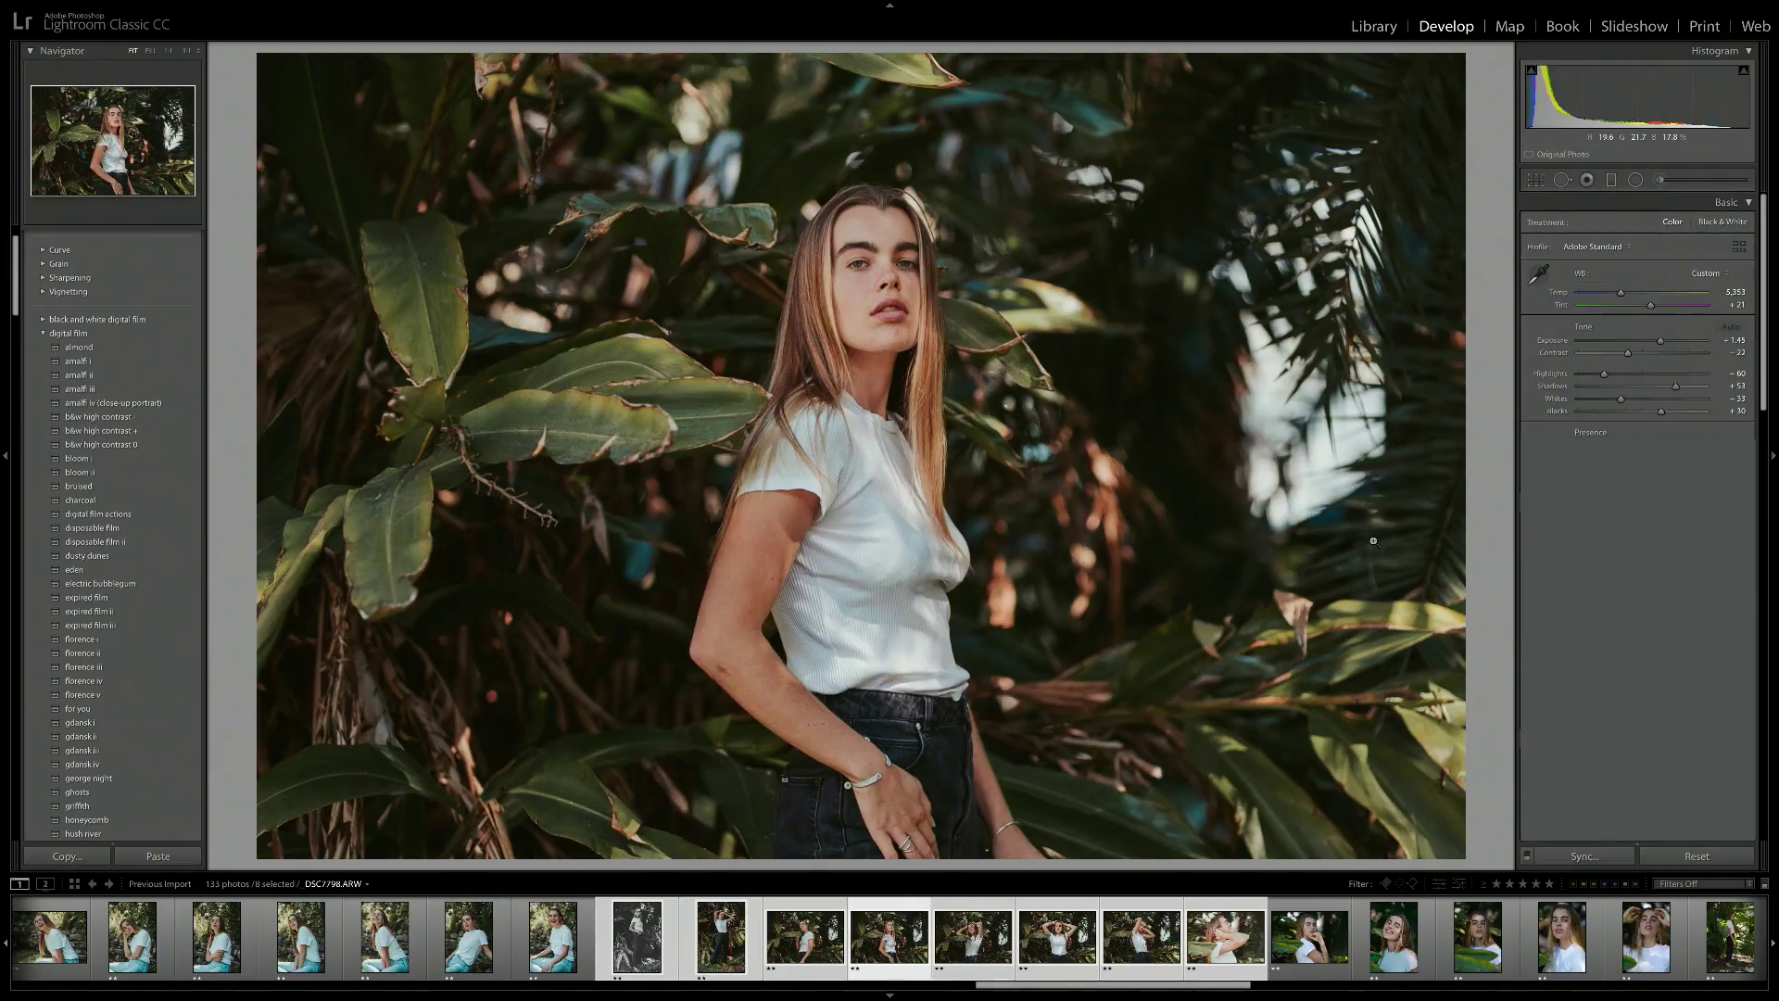
key(Right)
key(Right)
key(Right)
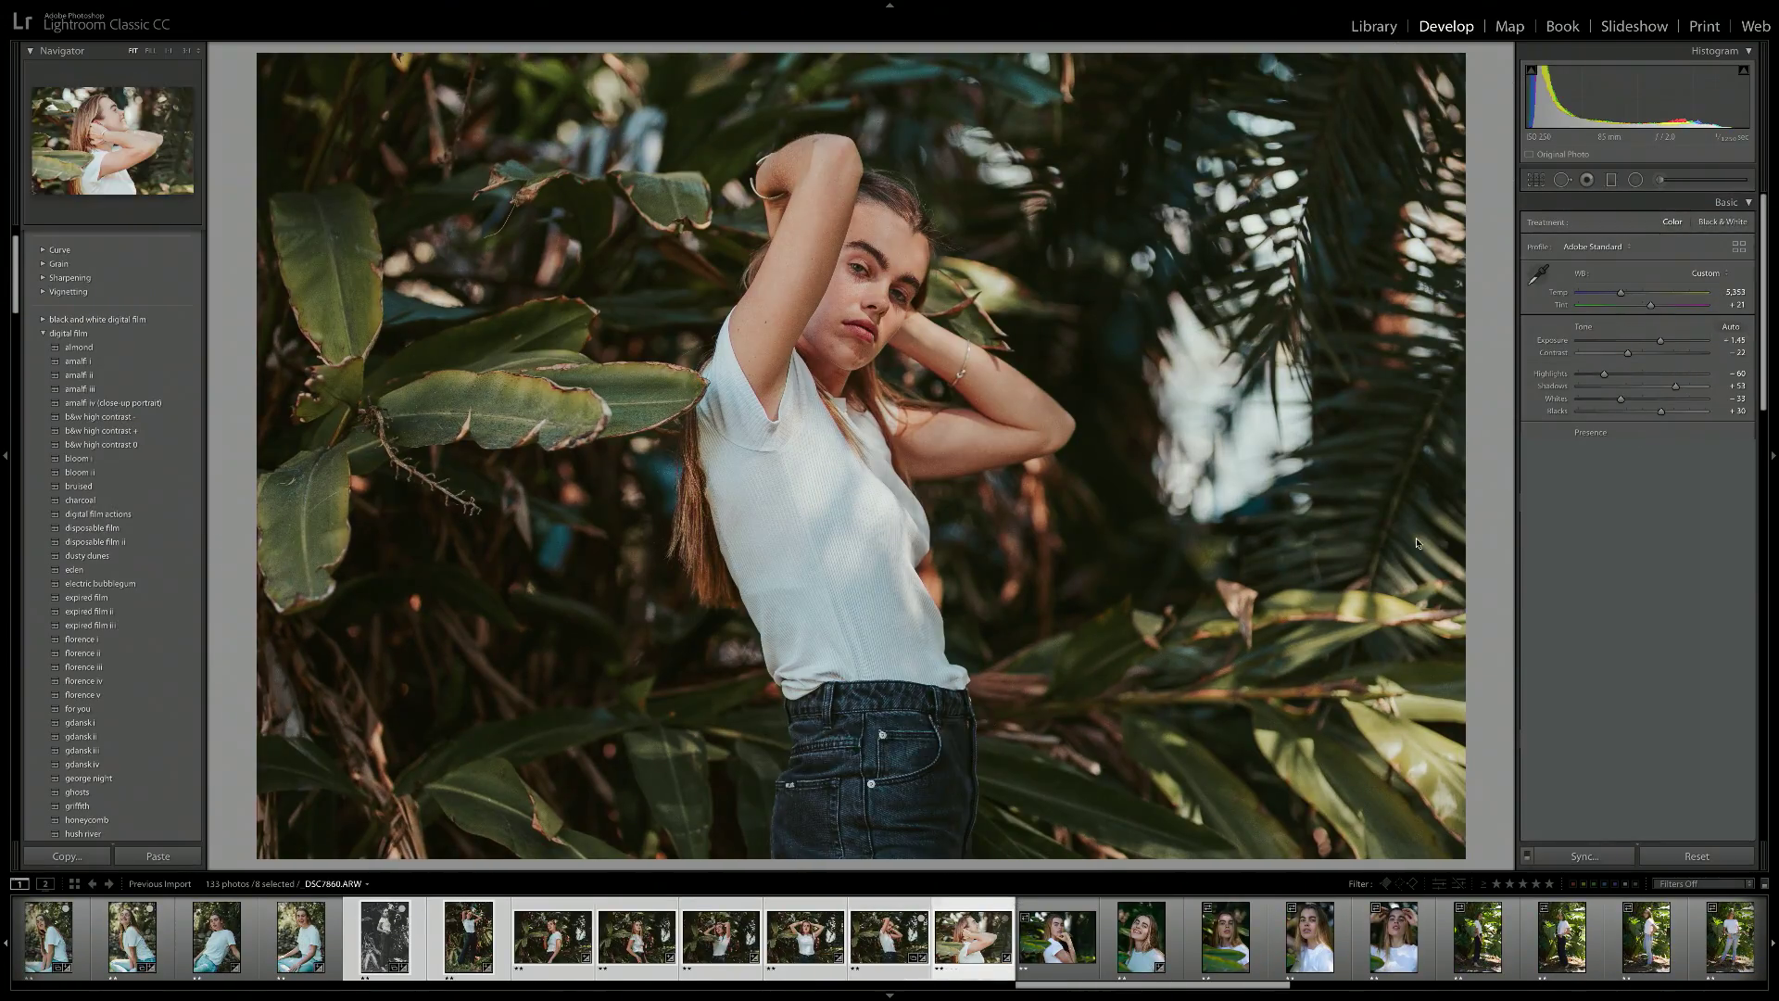
drag(1660, 340, 1650, 340)
click(973, 936)
click(890, 936)
shift+click(1394, 935)
key(ctrl+alt+s)
Add the smiling upright portrait to the Quick Collection and set the exposure of the long-haired close-up to +0.25.
key(Right)
key(Right)
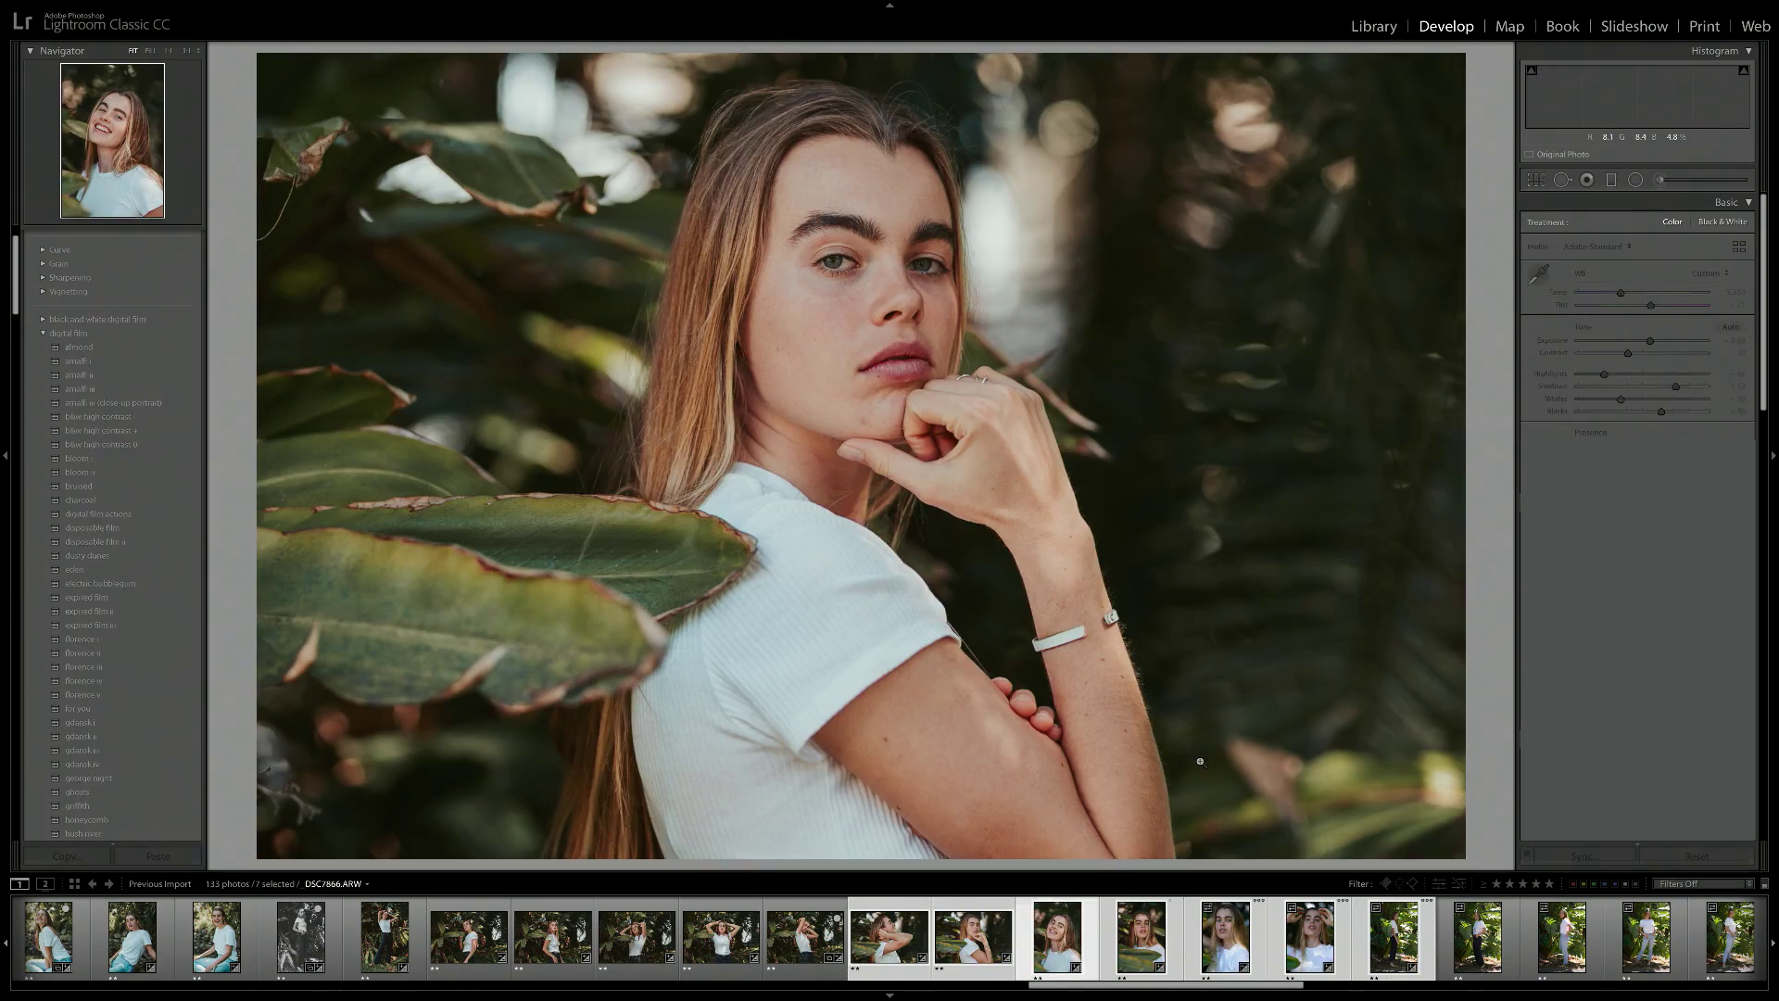
key(b)
key(Right)
key(Right)
drag(1652, 341, 1648, 342)
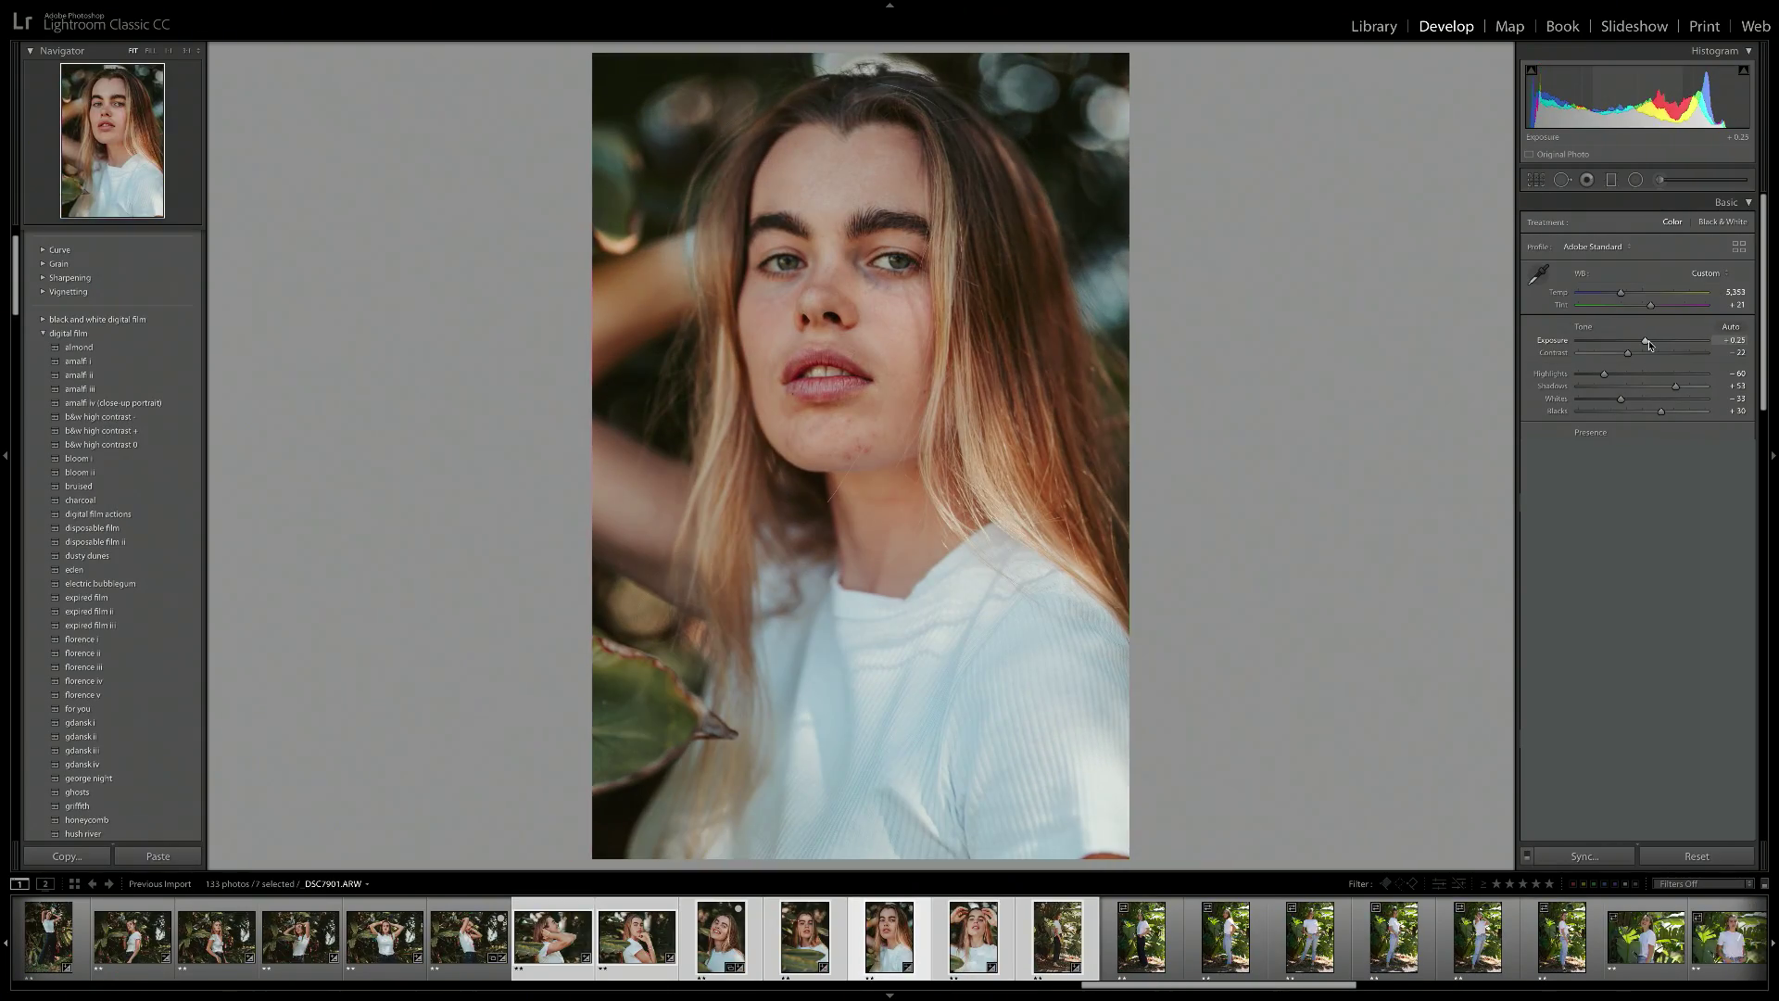
Convert the portrait with both hands raised beside the head to black and white and add it to the Quick Collection.
key(Right)
key(v)
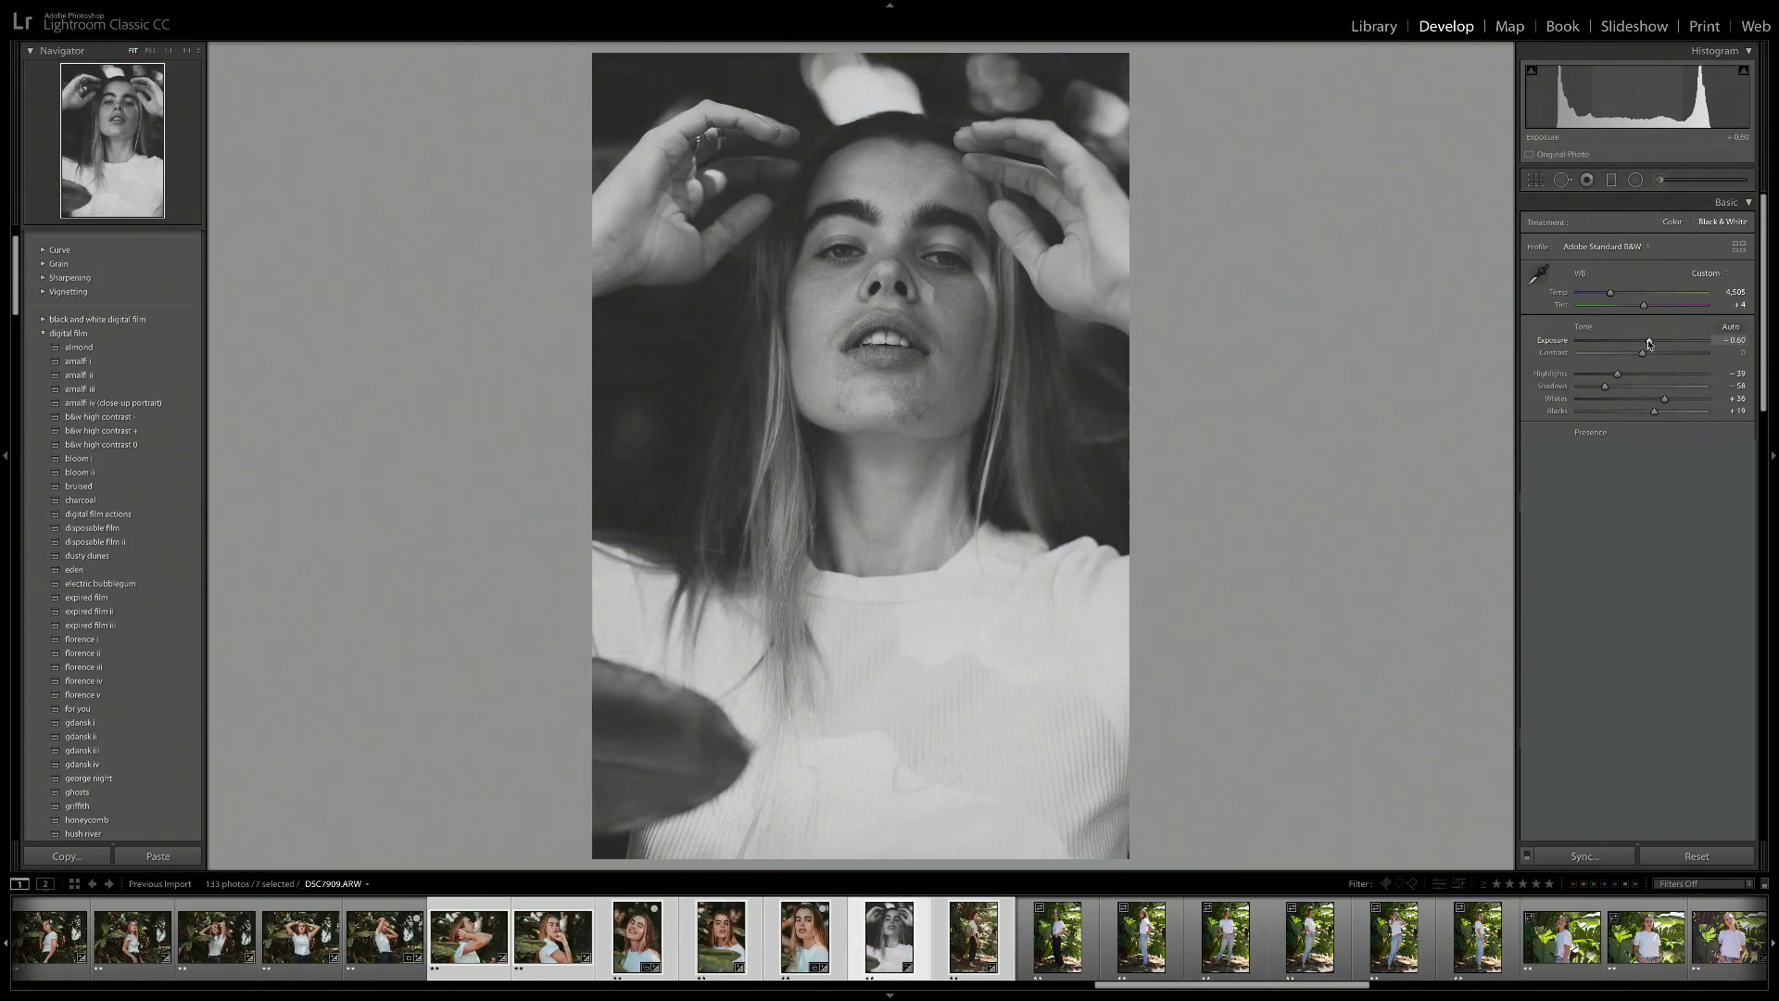
key(Right)
key(b)
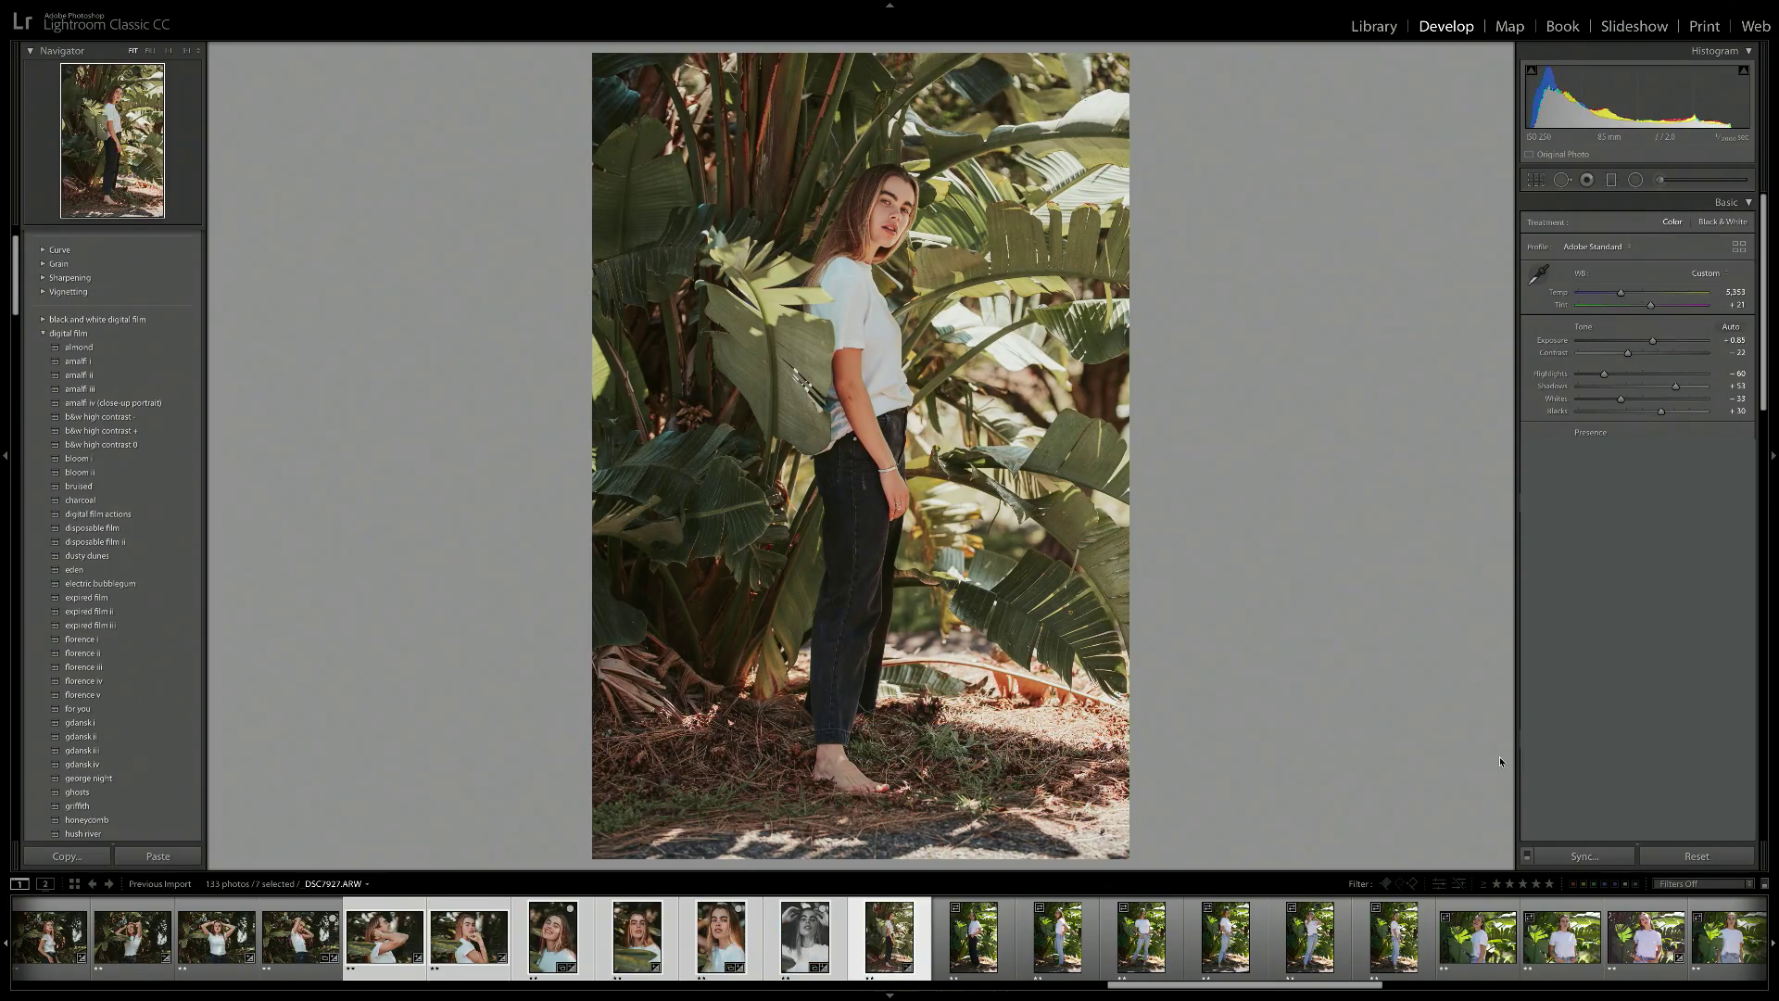
Set the blacks of the full-length photo beside the large leaf to +15 and sync its settings across eight photos.
click(973, 938)
key(Left)
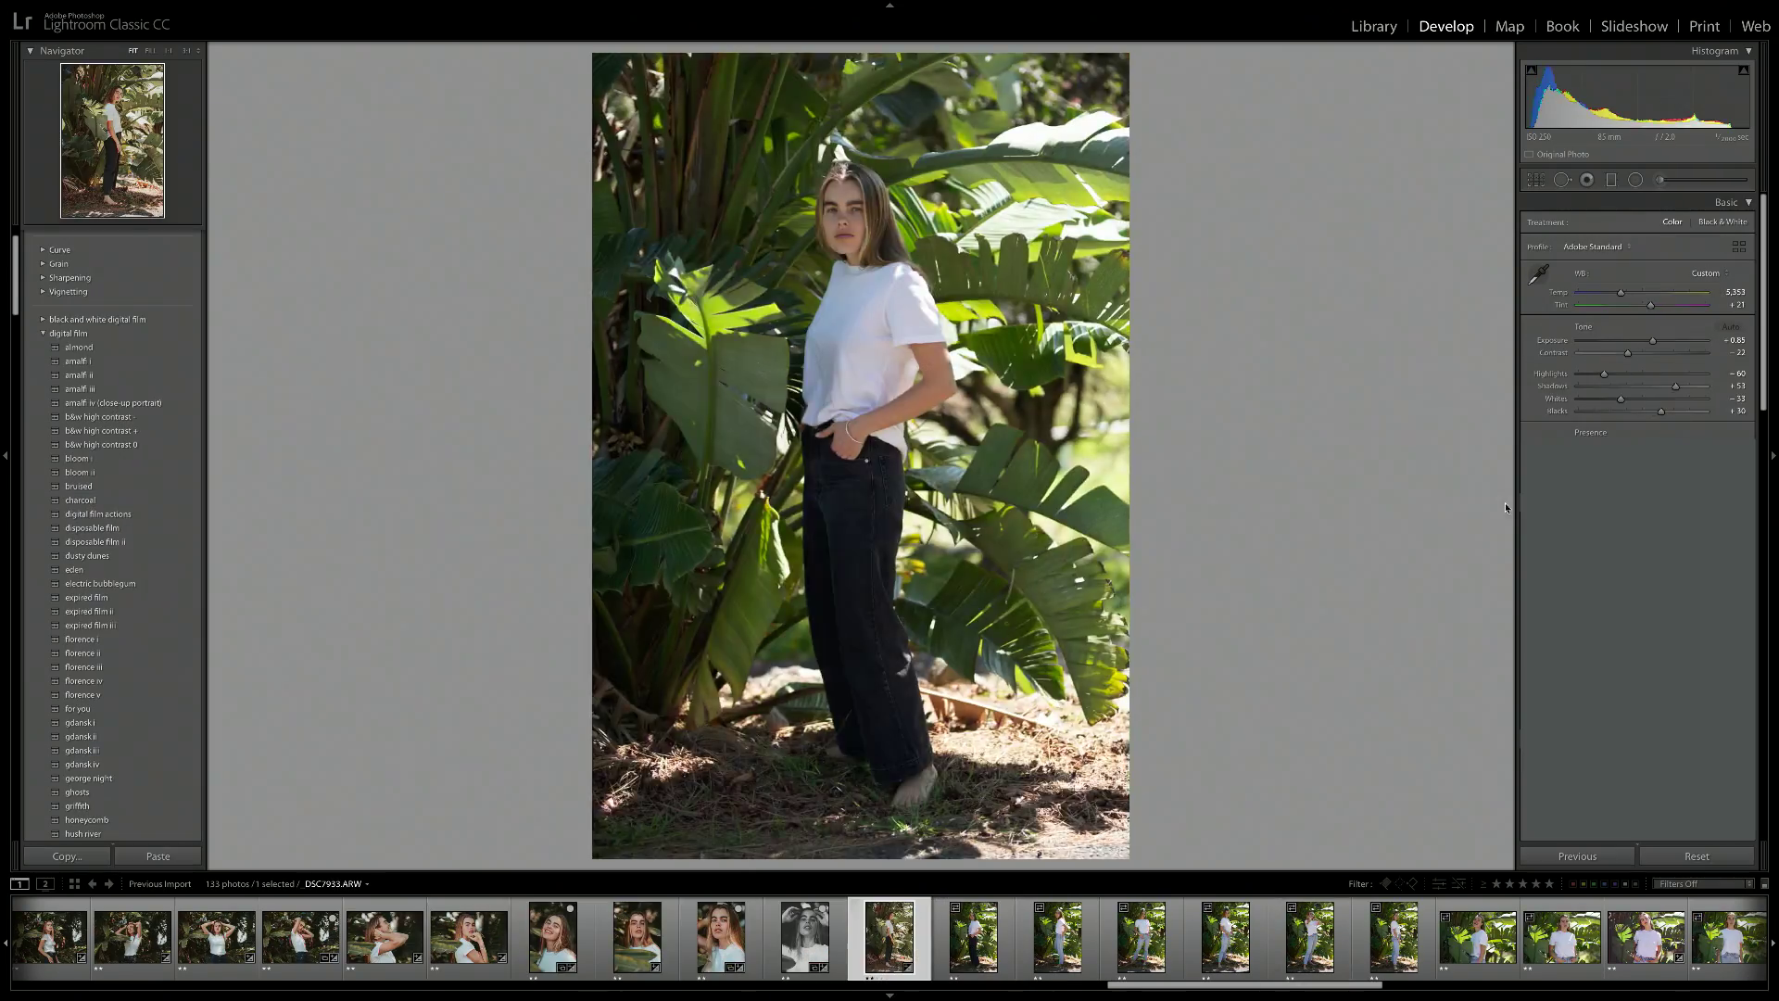
drag(1661, 411, 1651, 411)
scroll(1226, 937, right, 3)
shift+click(1228, 937)
Go through the synced full-length photos and set the exposure of the laughing landscape shot behind the leaf to +0.55.
key(Right)
key(Right)
key(Right)
key(Right)
key(Right)
key(Right)
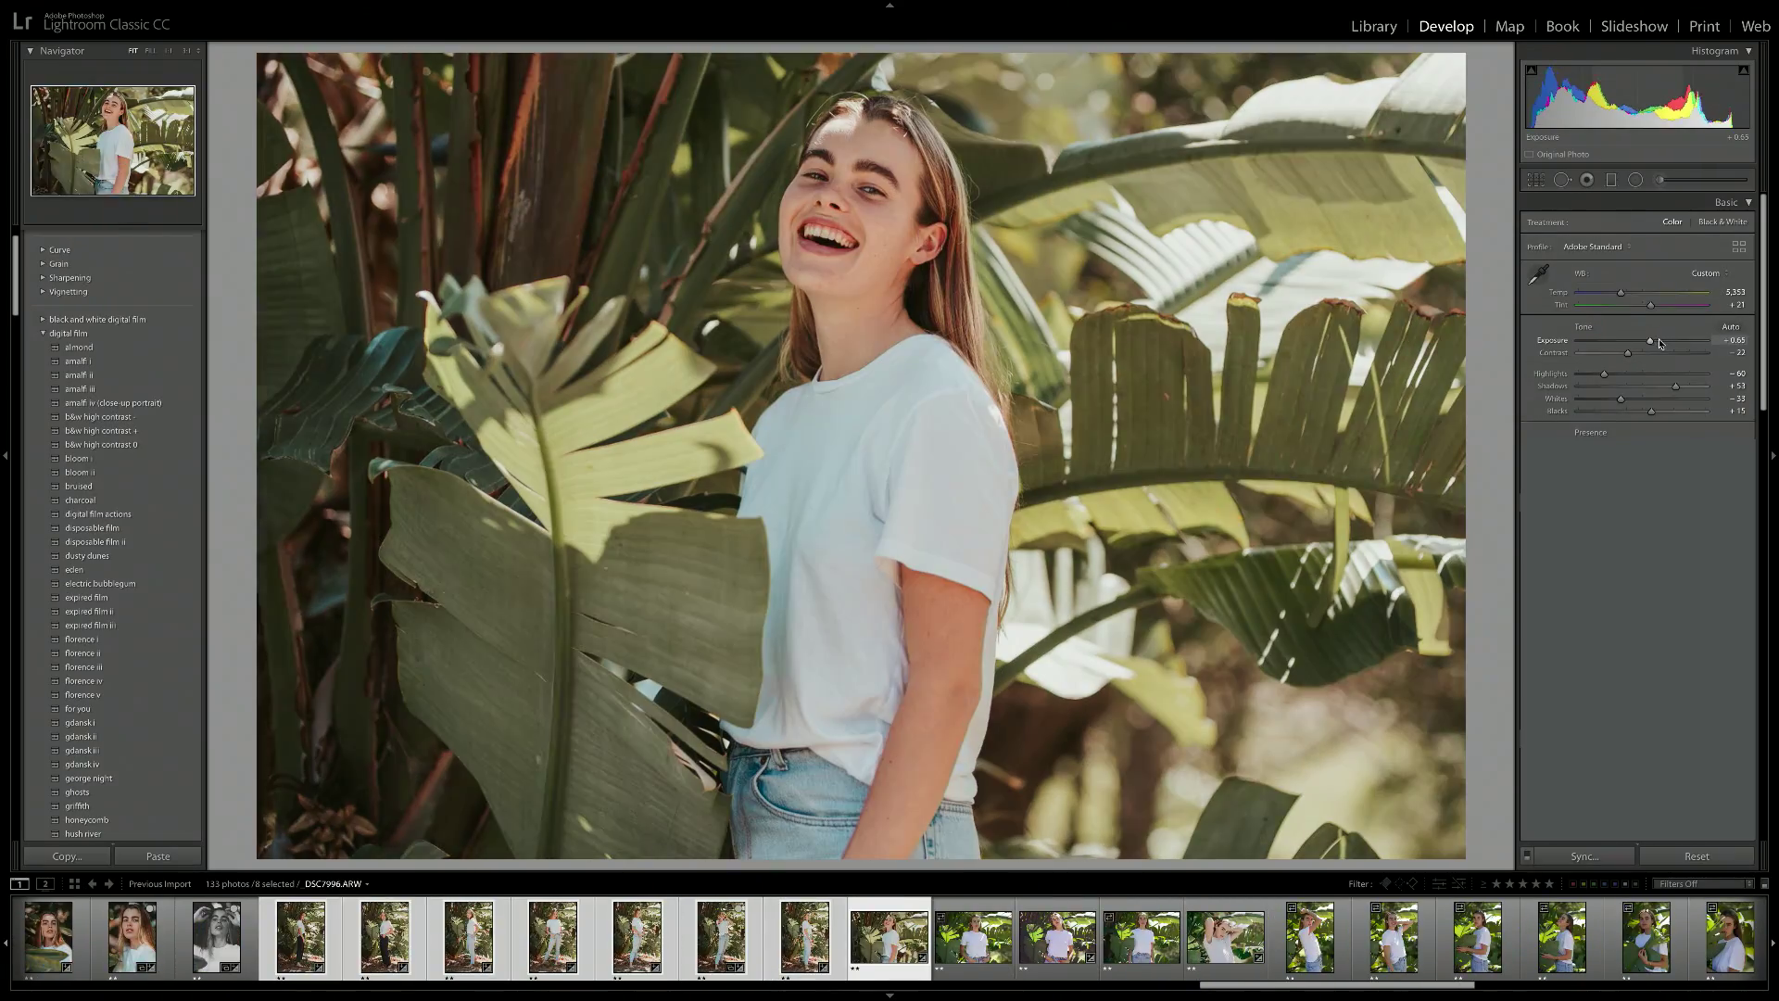
Sync the settings of the laughing leaf photo across 17 photos and add it to the Quick Collection.
click(888, 965)
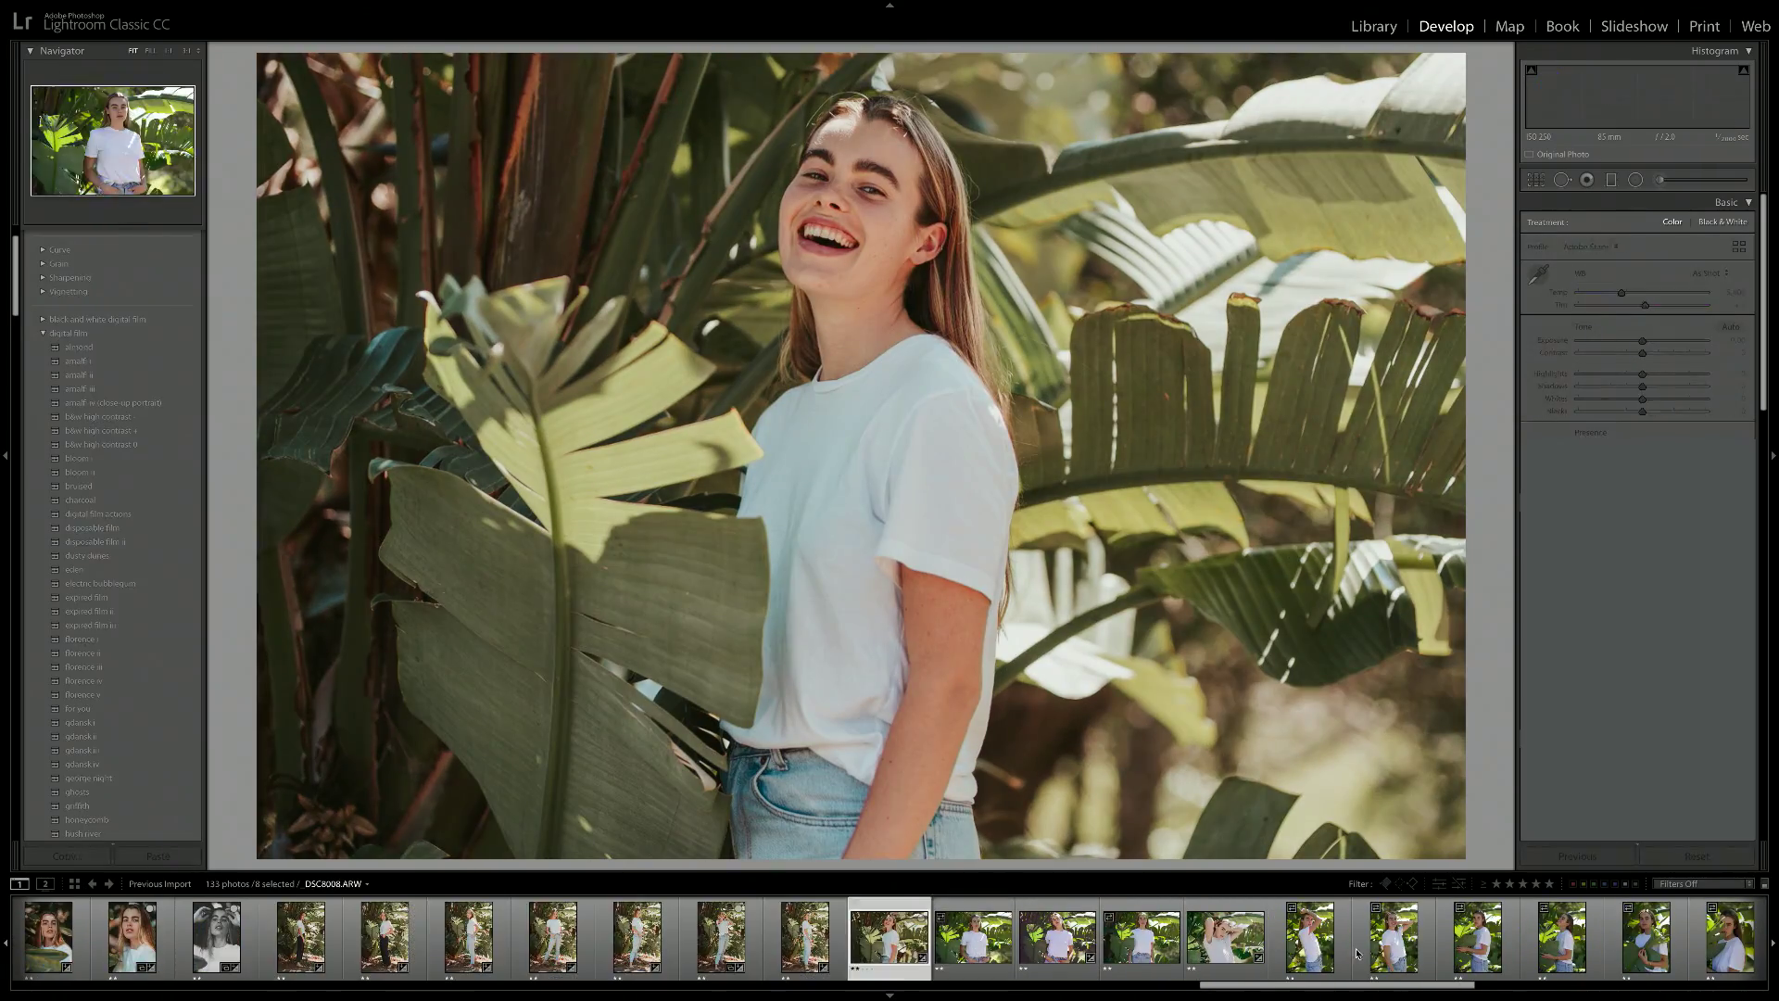
scroll(1057, 938, right, 3)
shift+click(1281, 938)
key(b)
click(1578, 856)
Convert the landscape photo with both arms behind the head to black and white and raise its contrast.
key(Right)
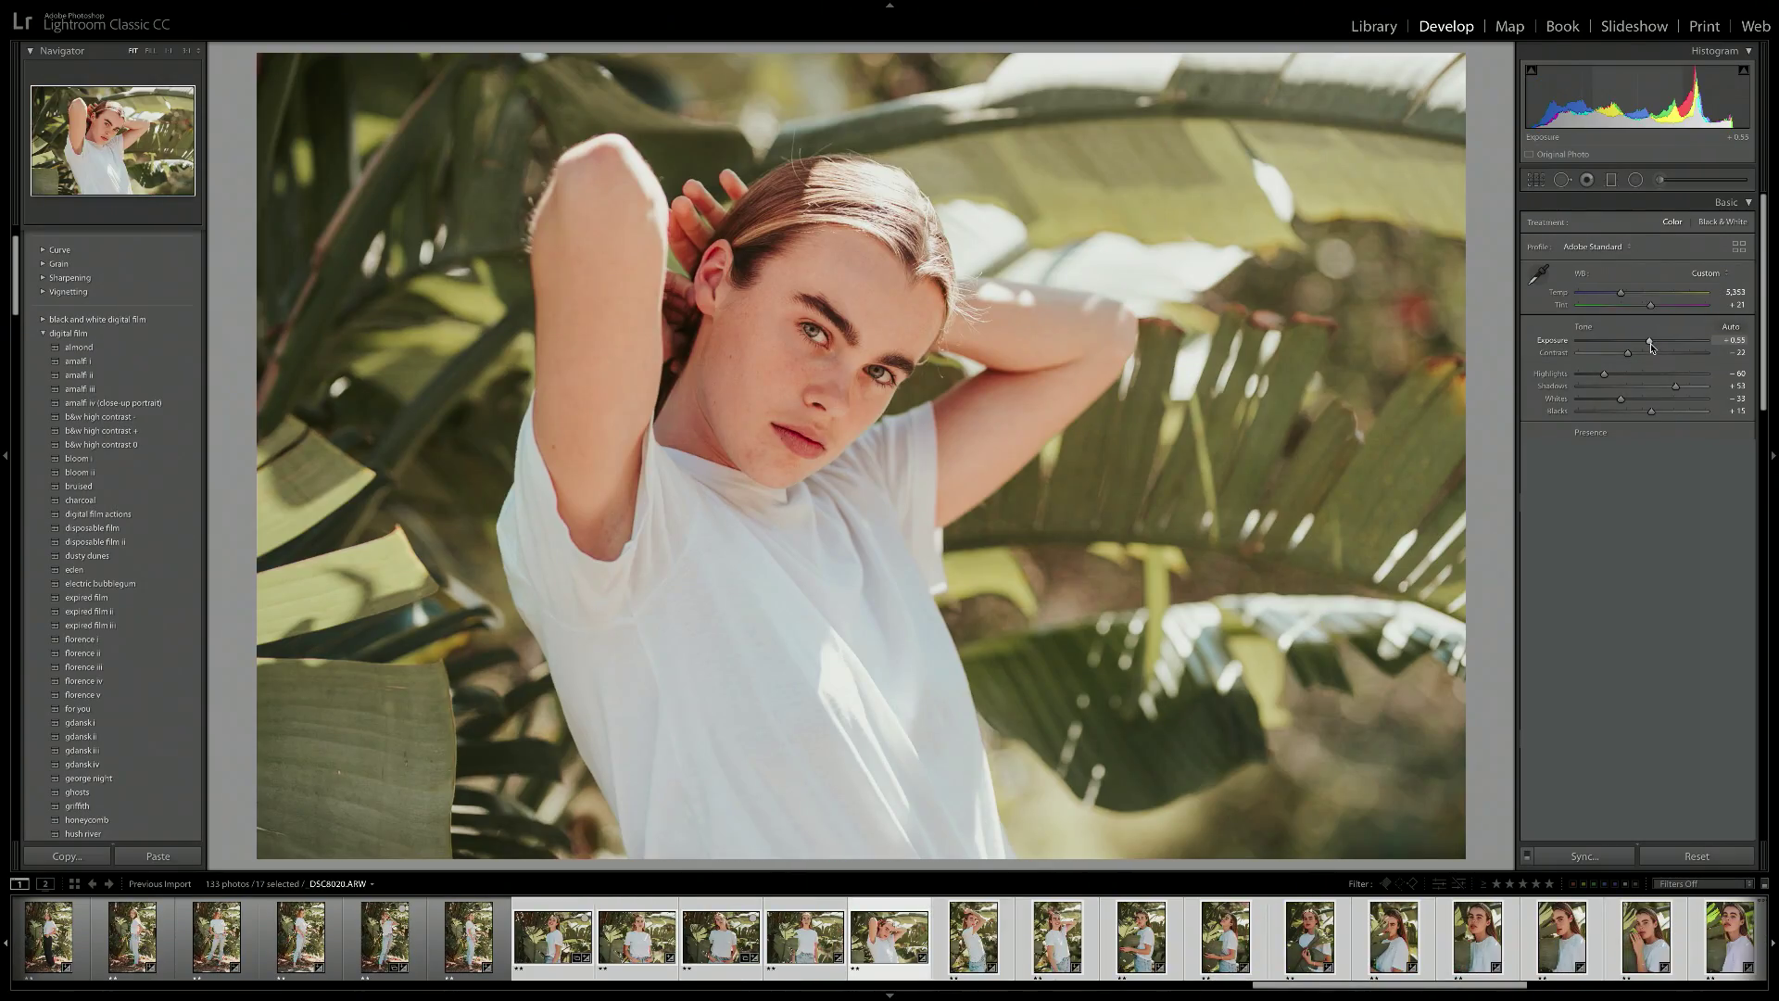
click(138, 794)
drag(1641, 352, 1658, 352)
drag(1605, 385, 1644, 340)
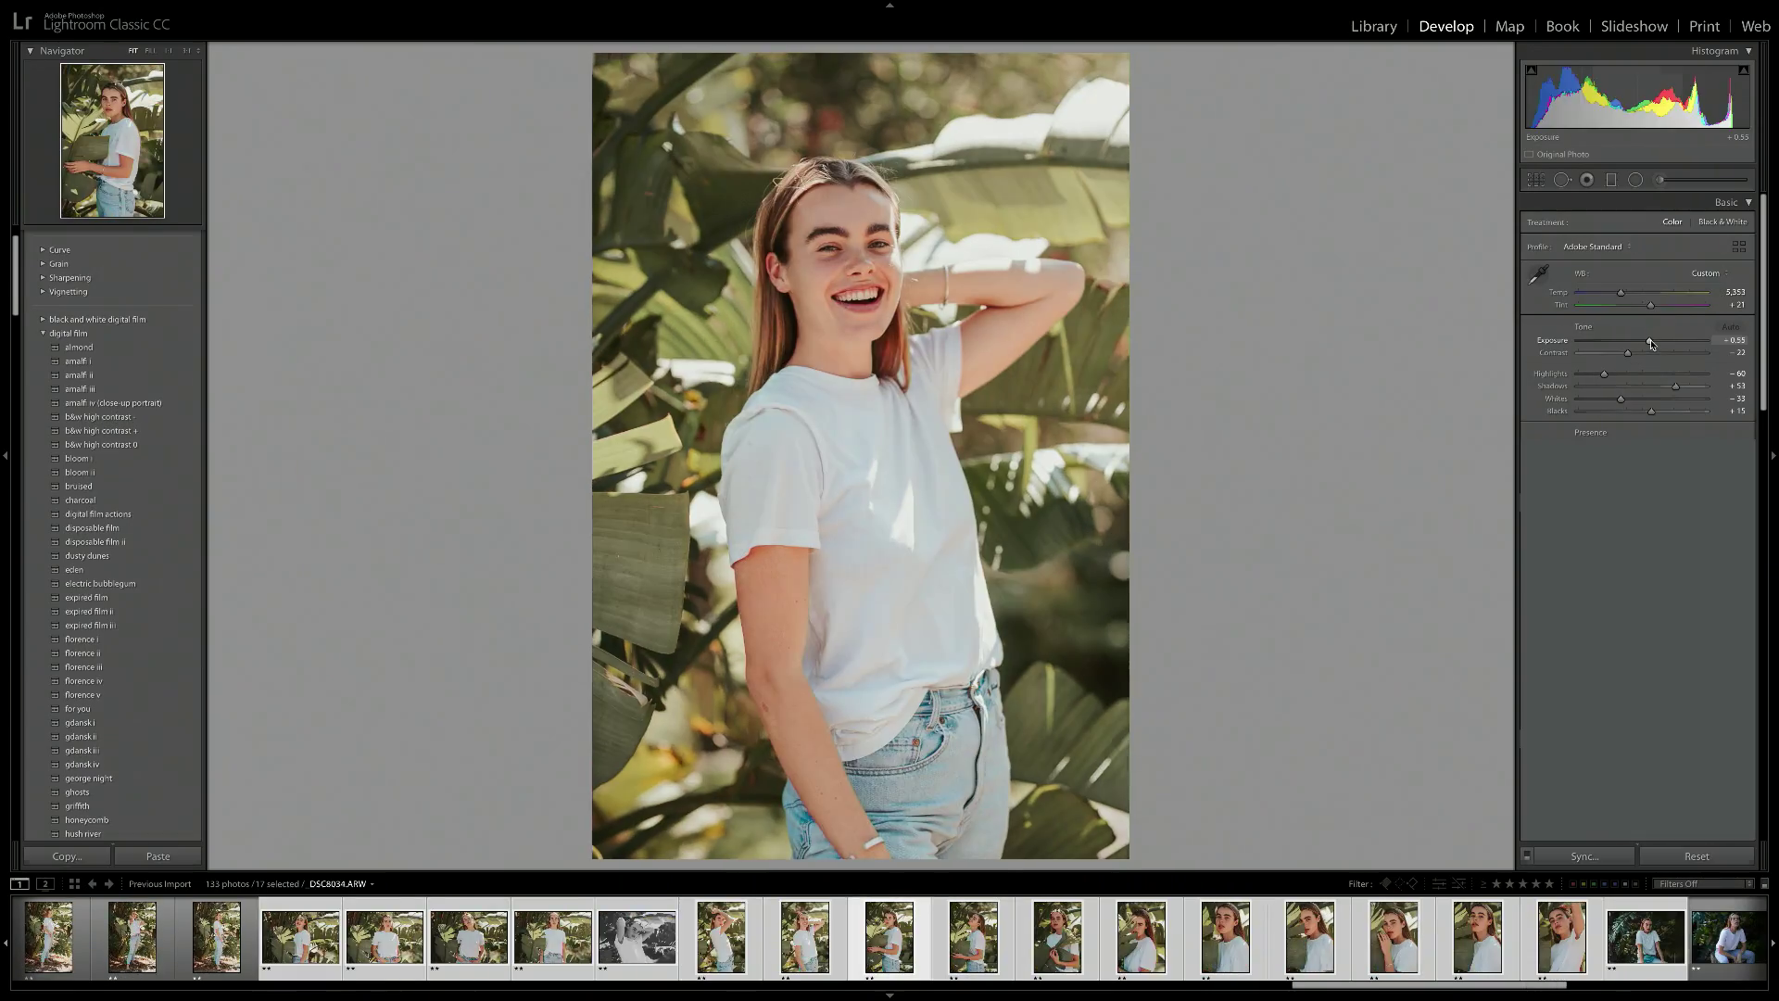
Convert the upright portrait with one arm raised to black and white with contrast +23 and add it to the Quick Collection.
key(Right)
key(Right)
key(Right)
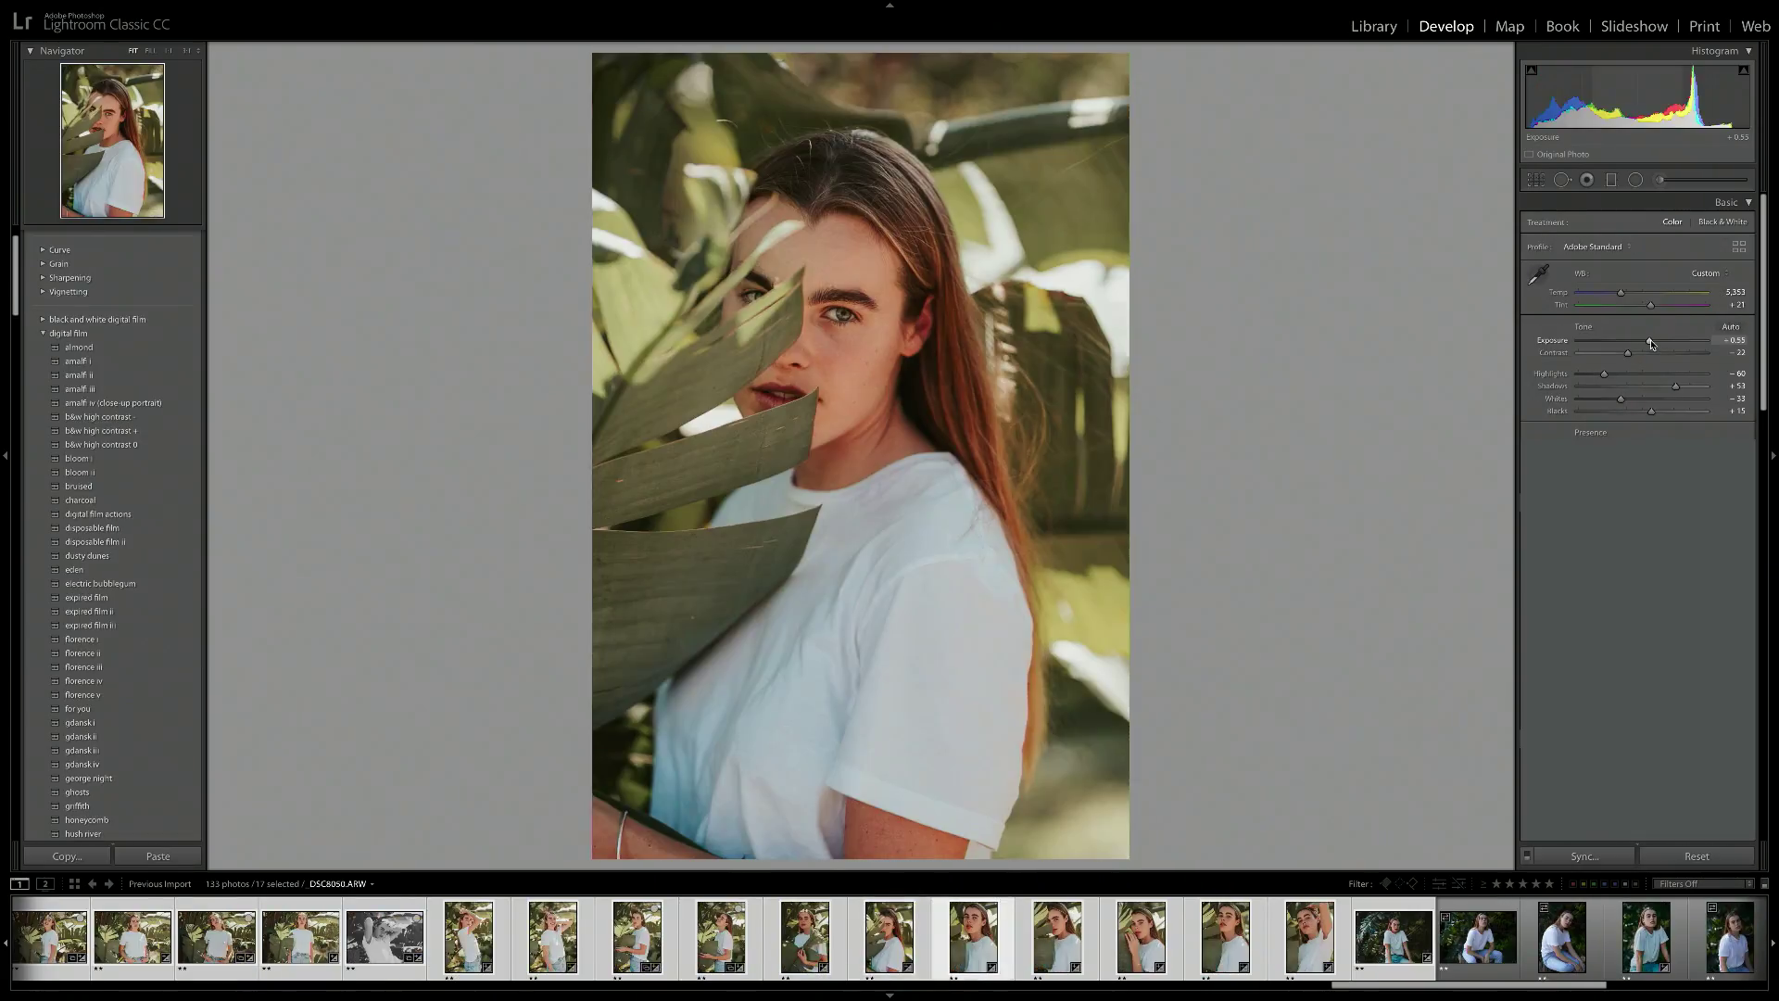
key(Right)
key(Right)
key(Right)
key(Right)
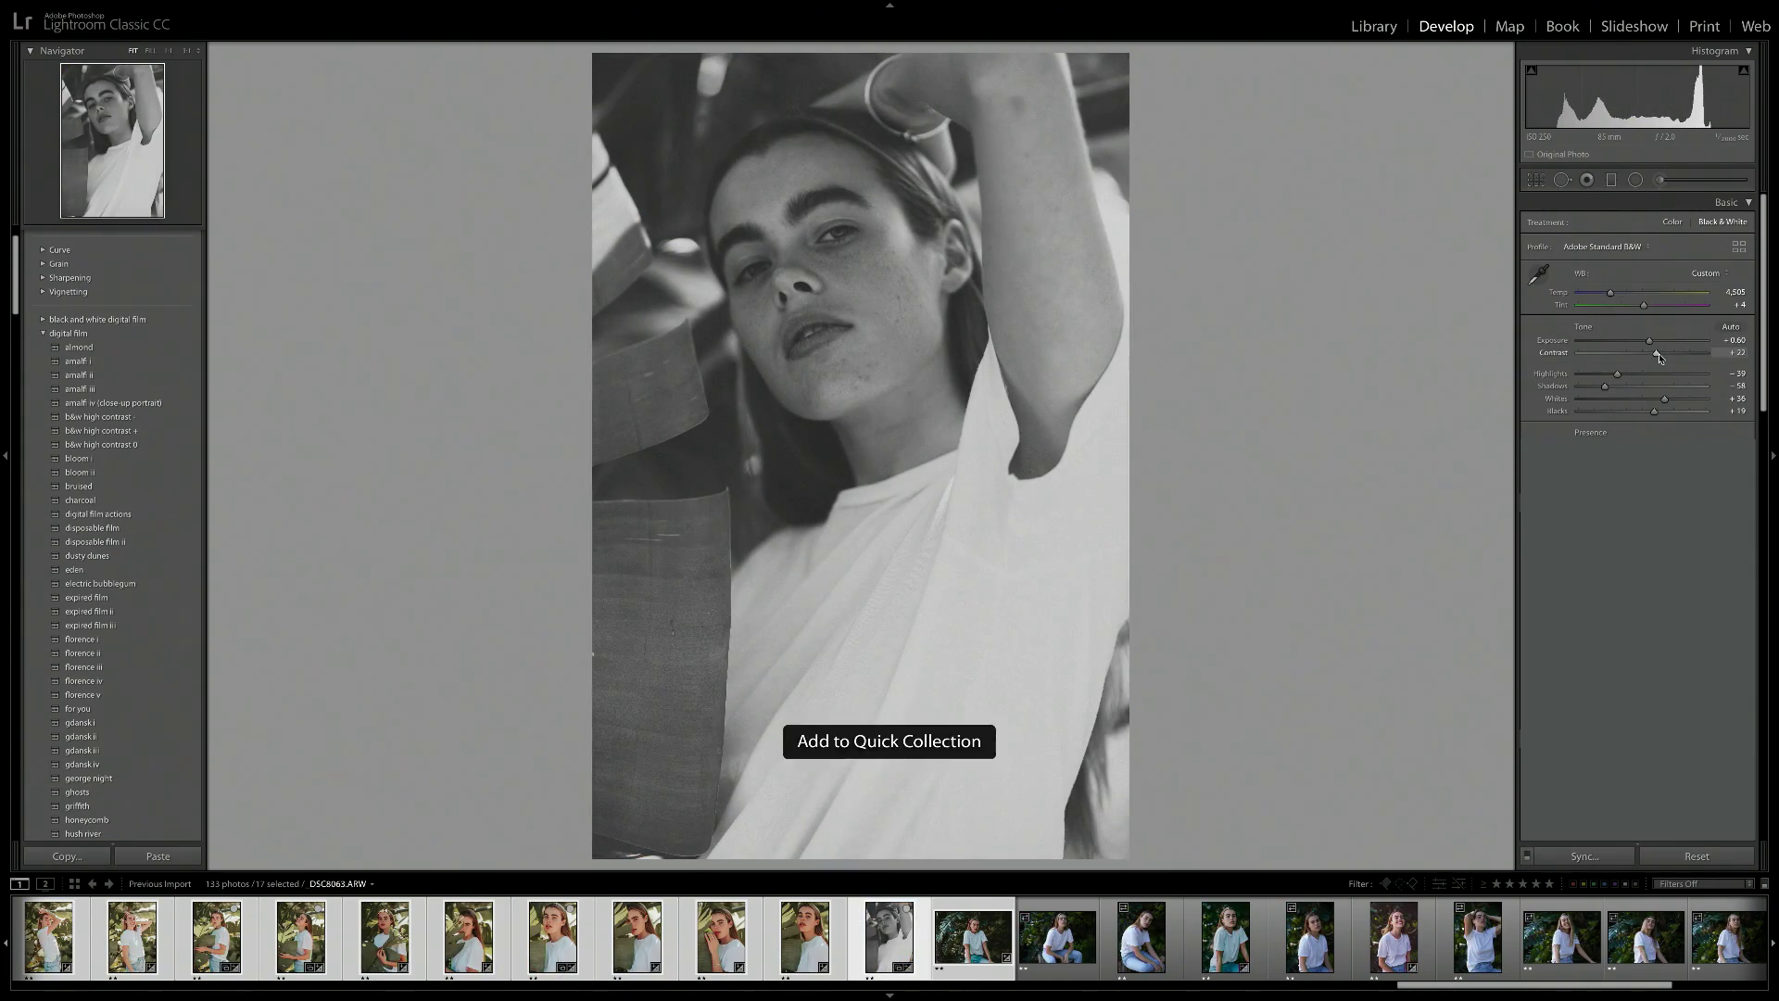
Set the front-facing seated photo to exposure +1.00, highlights -81 and shadows +32, and sync its settings across 17 photos.
key(Right)
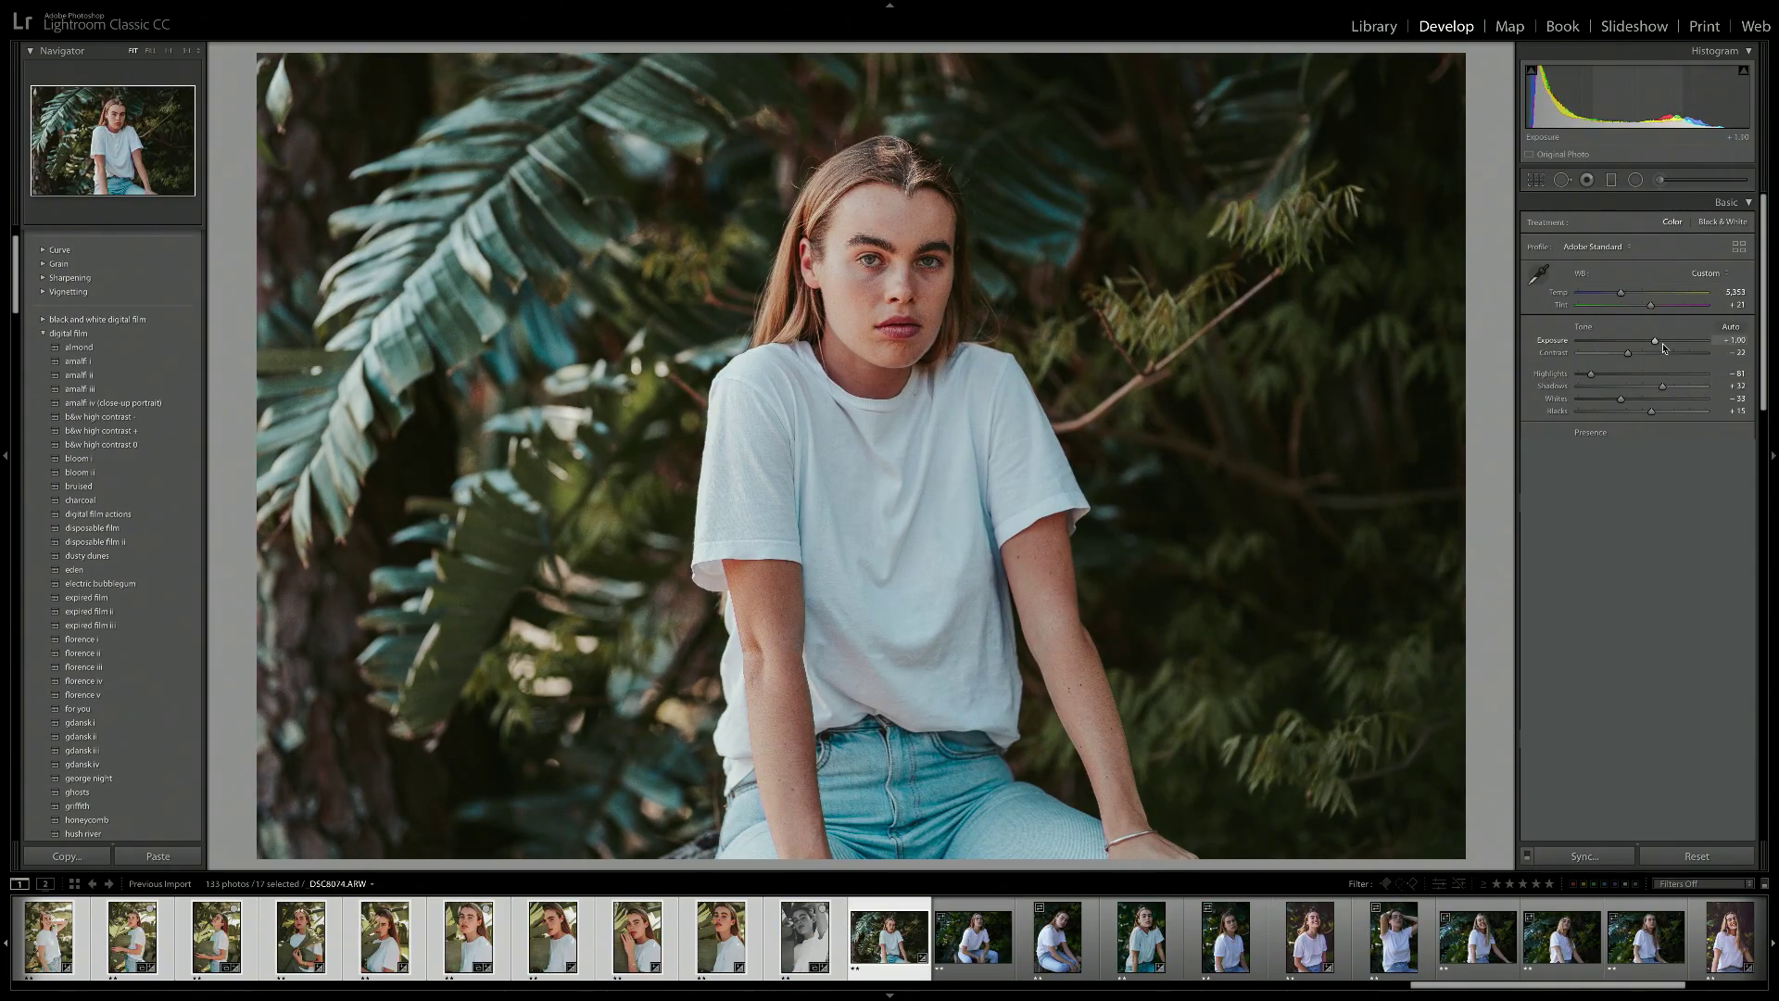
click(1578, 856)
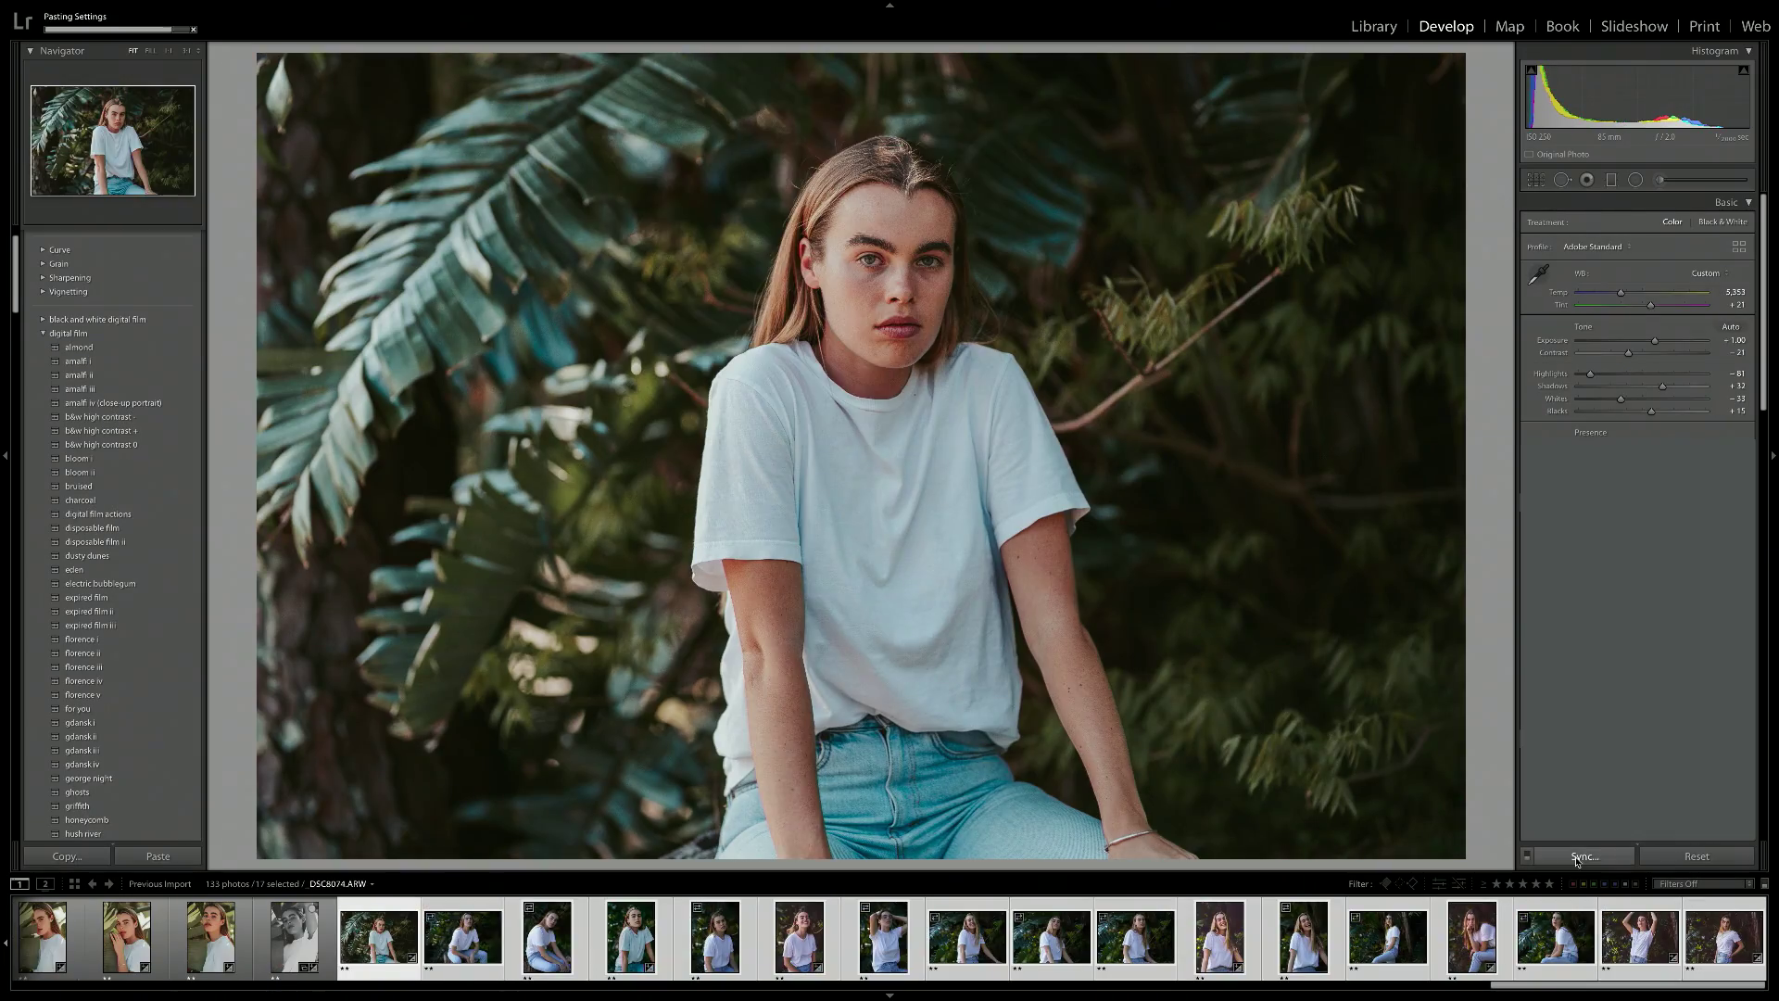
Set the upright seated portrait's exposure to +0.90 and add it and the best laughing seated shots to the Quick Collection.
key(Right)
key(Right)
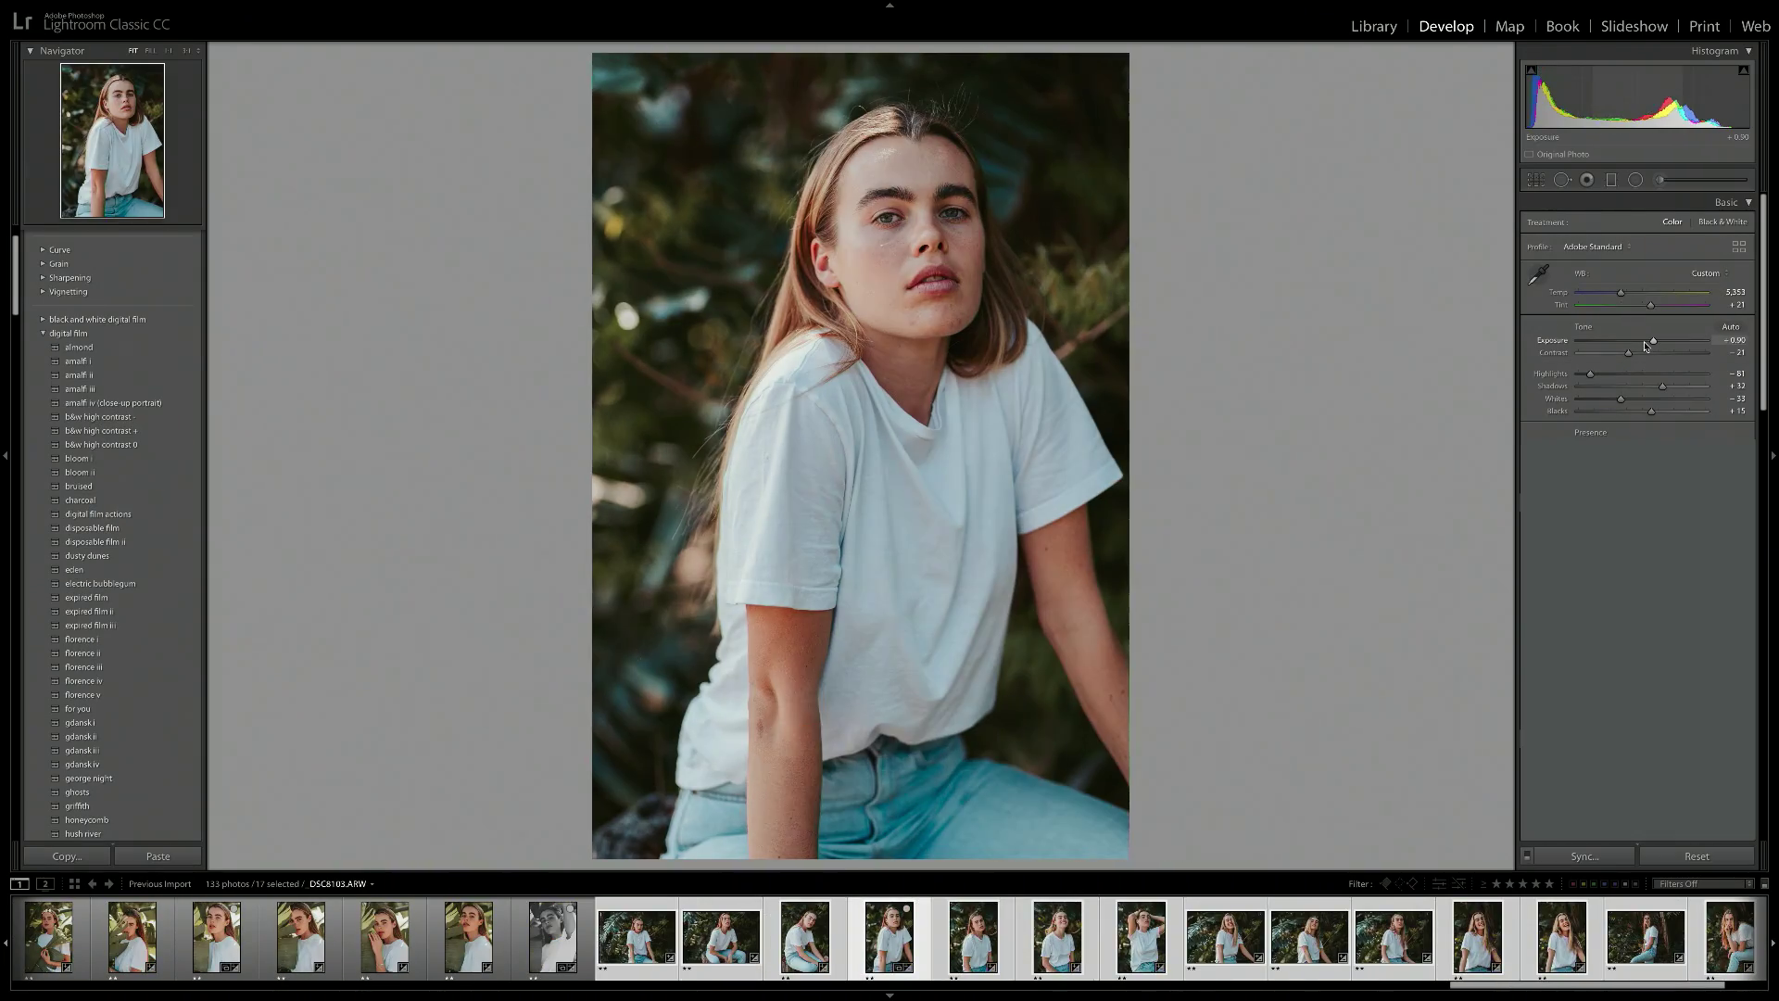
key(Right)
key(Right)
key(Right)
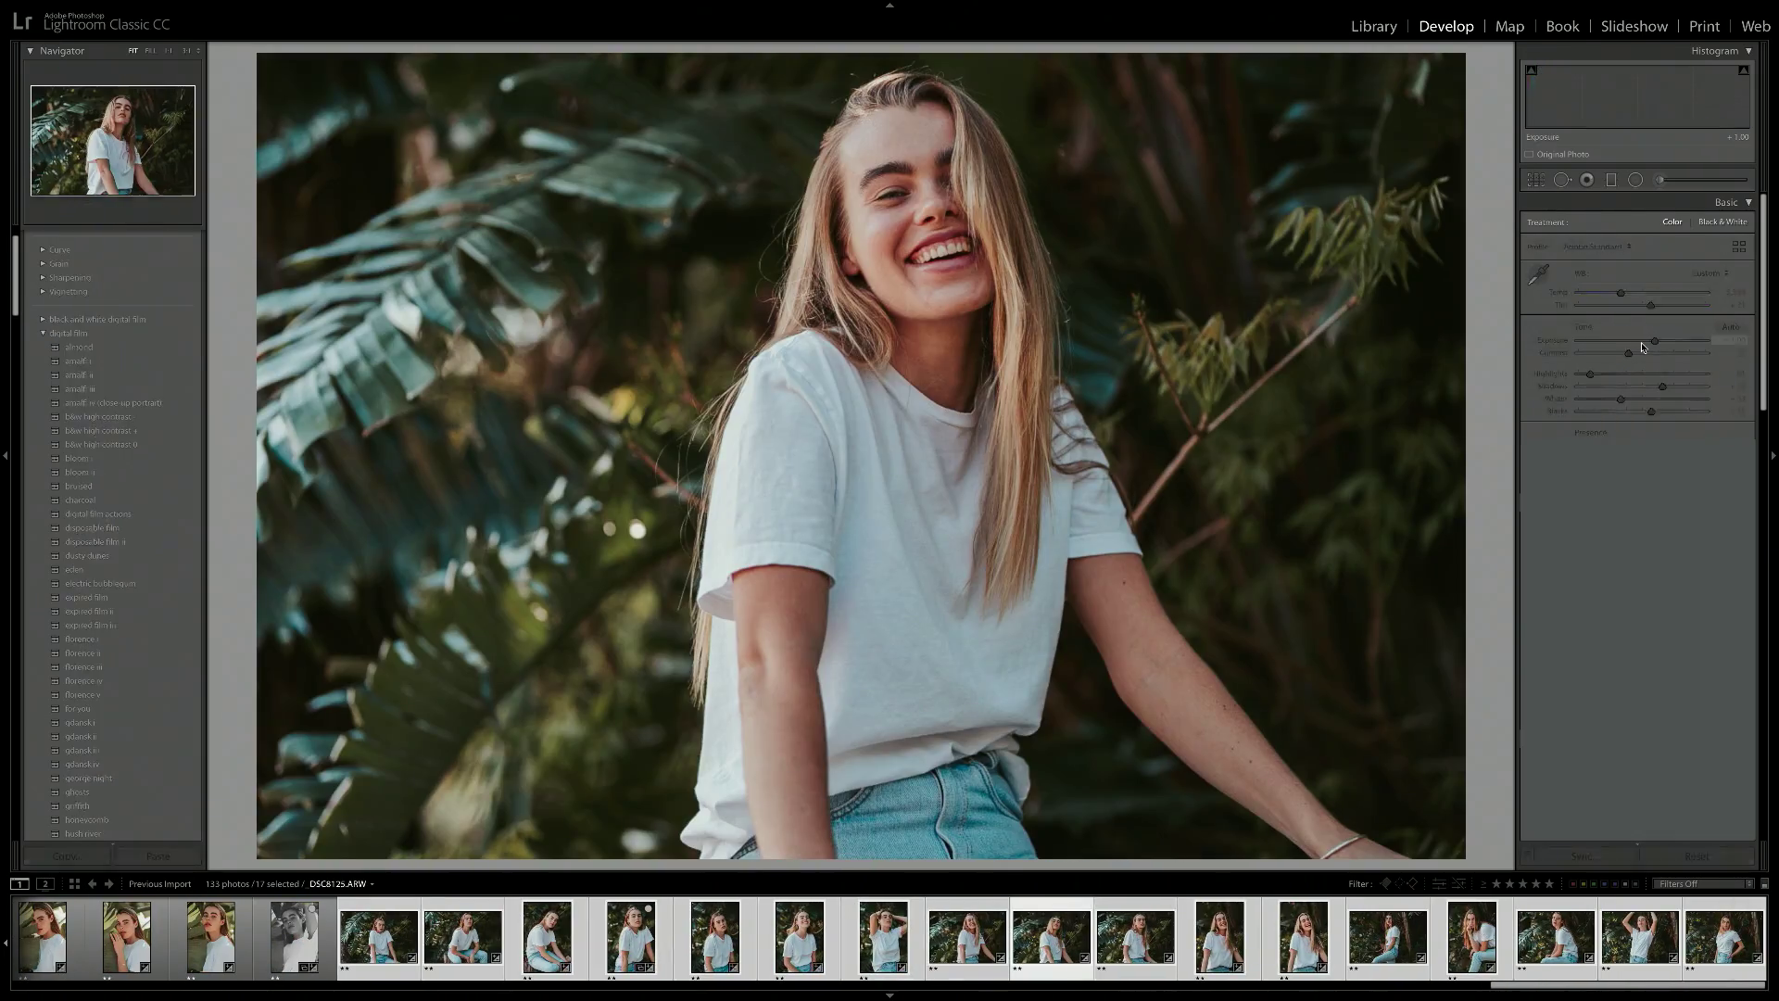
key(Right)
key(Right)
key(Right)
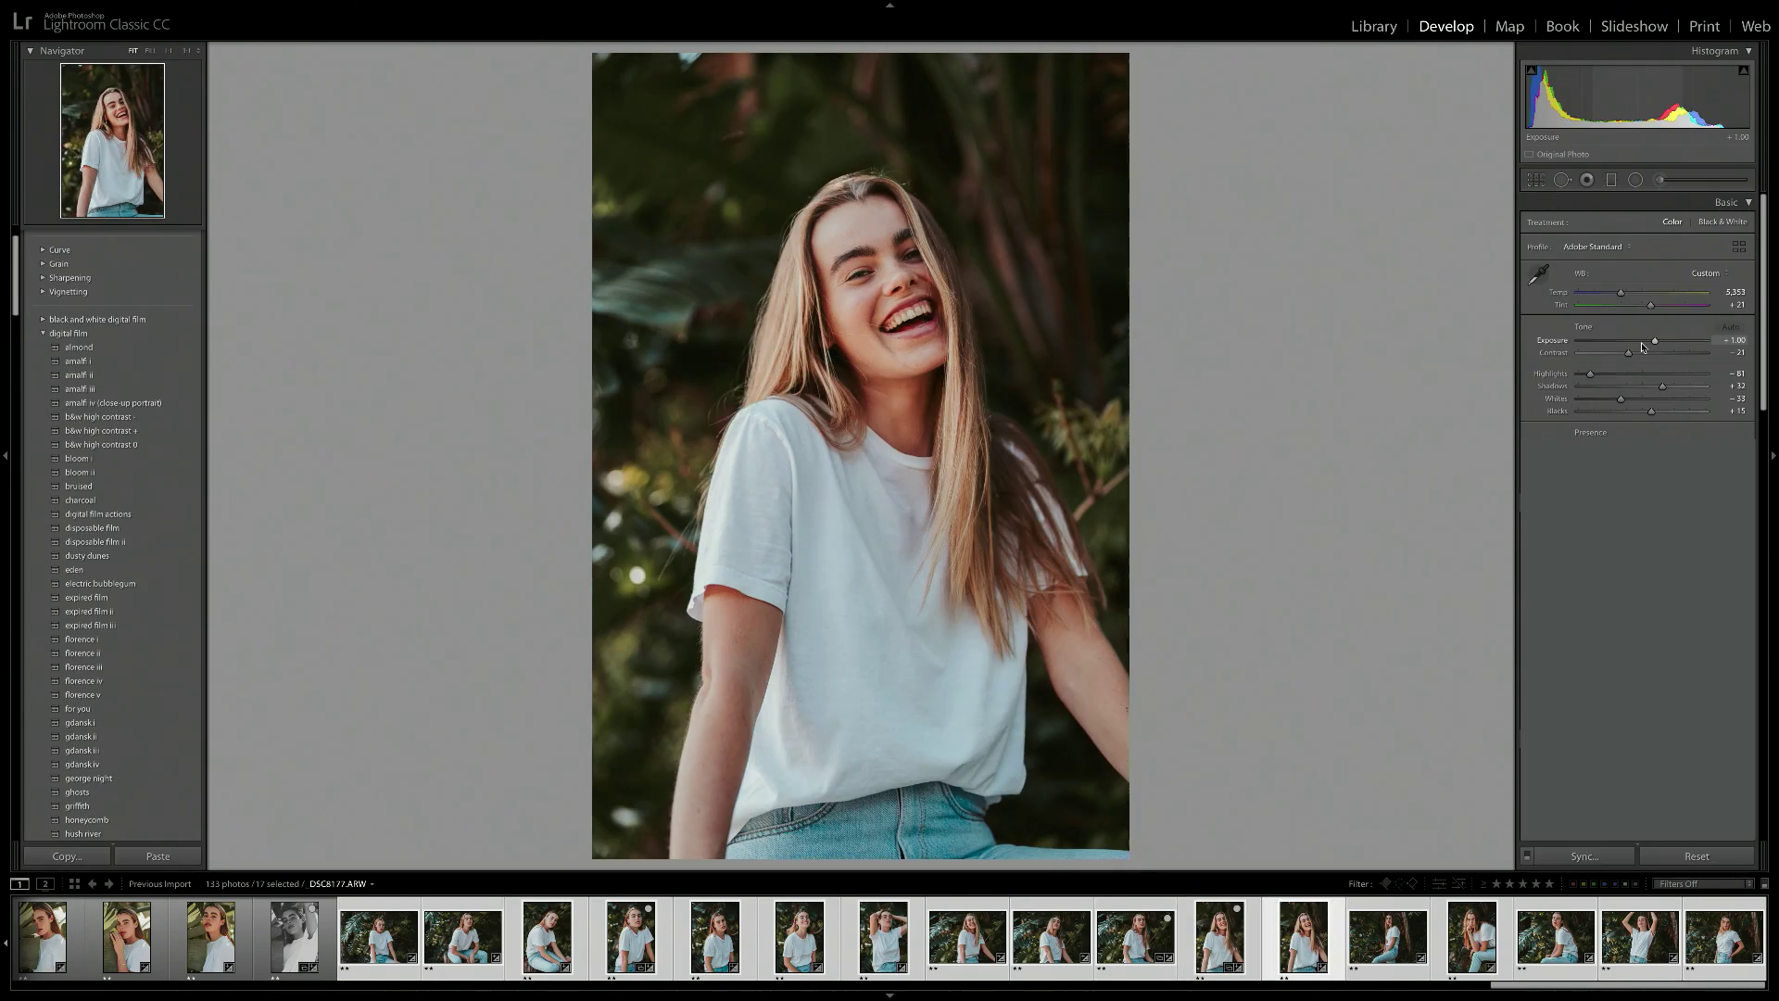
Convert the photo with both arms overhead to black and white, set its exposure to +0.15 and add it to the Quick Collection.
key(Right)
key(Right)
key(Right)
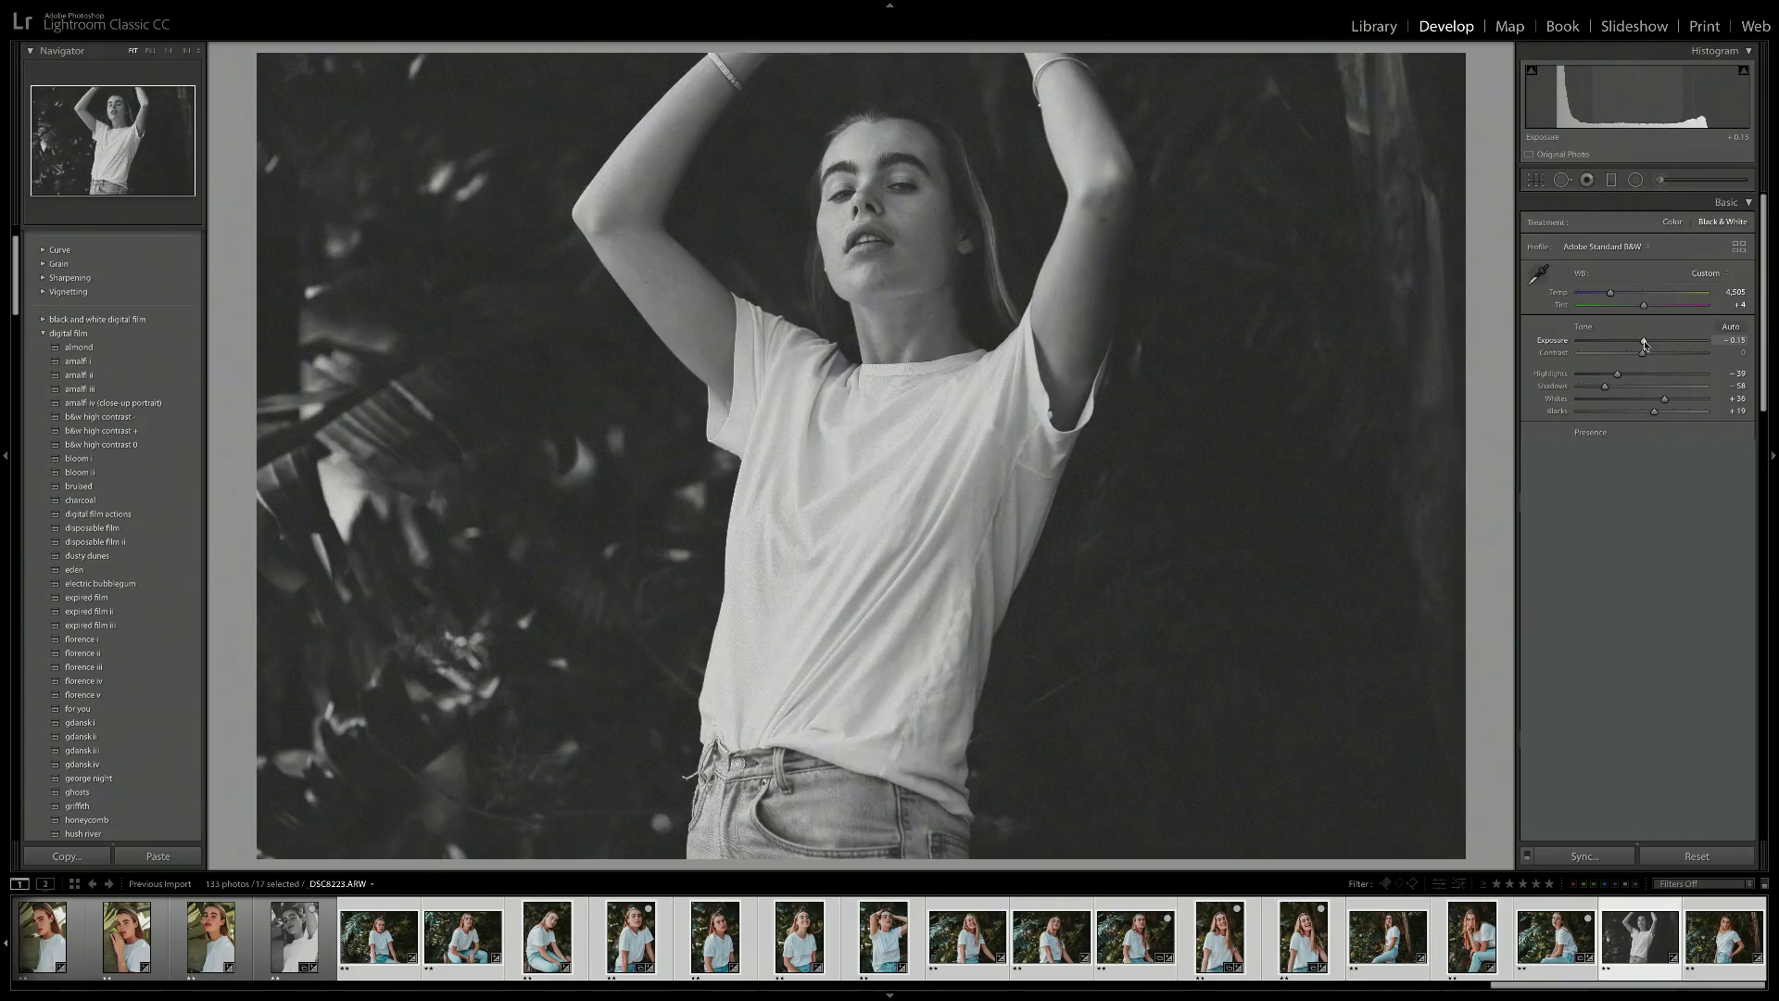
key(Right)
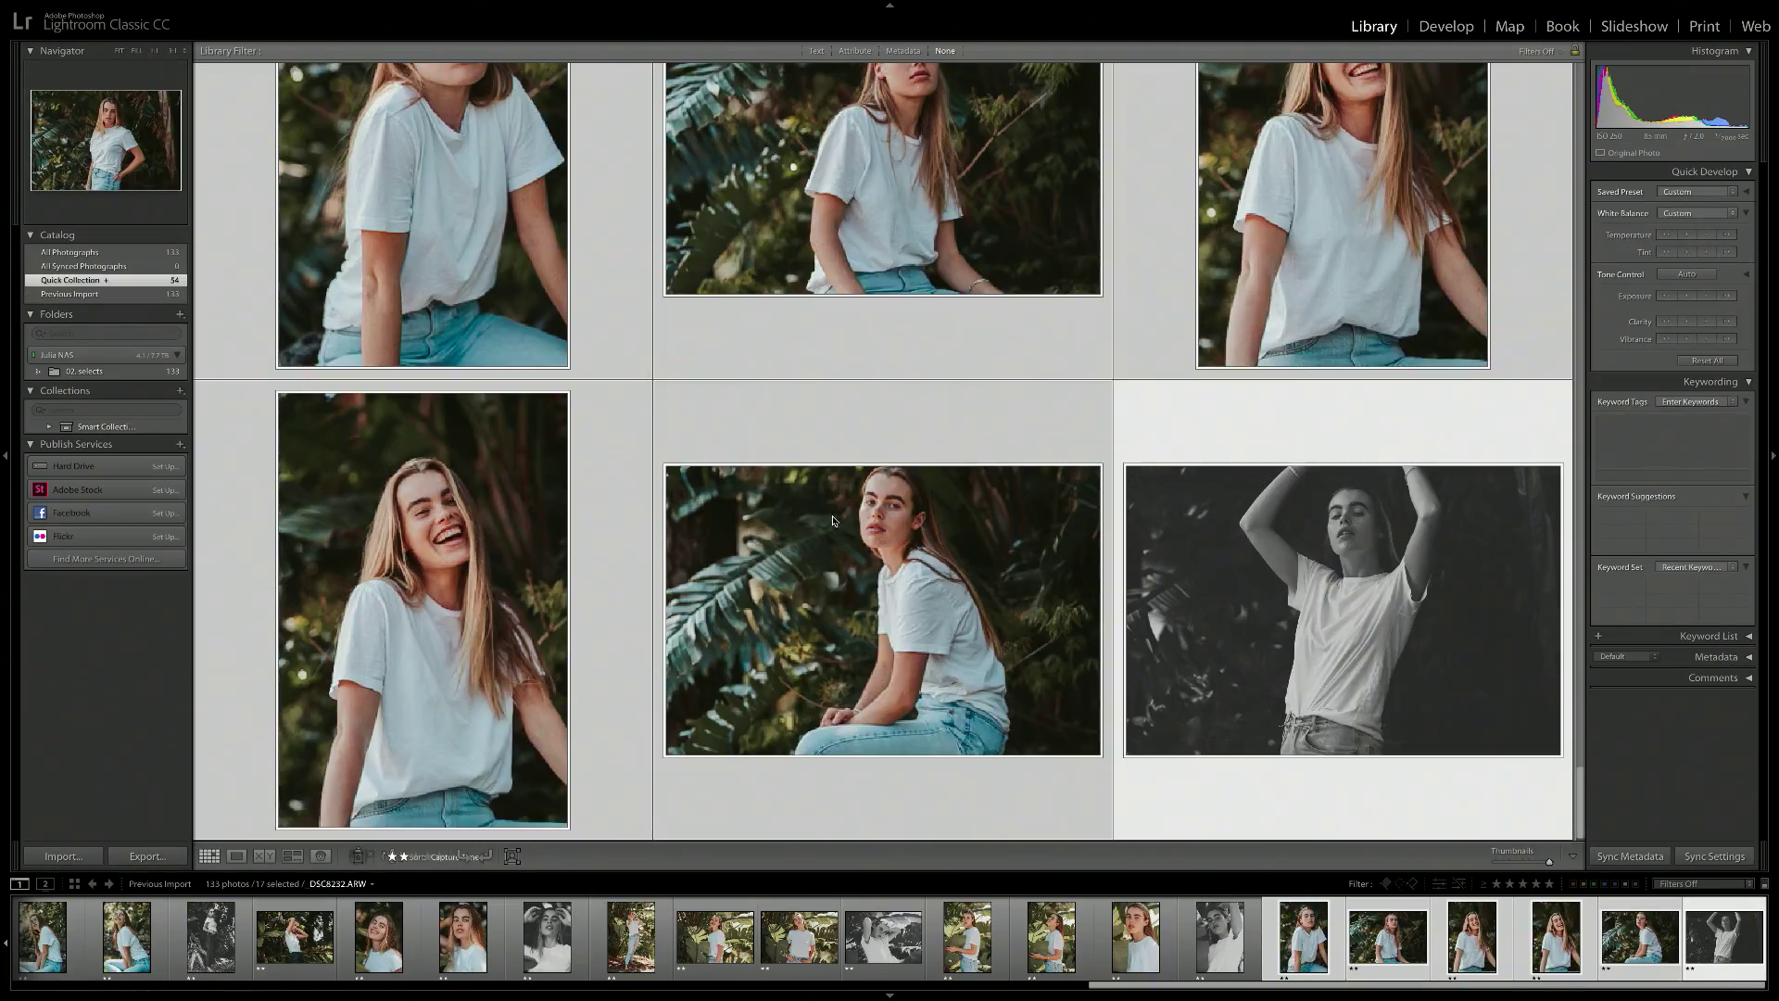
Review the Quick Collection and remove one weaker portrait and the upright seated shot leaning on one hand.
scroll(1565, 735, down, 10)
drag(1579, 736, 1583, 385)
click(414, 697)
key(b)
scroll(513, 725, up, 10)
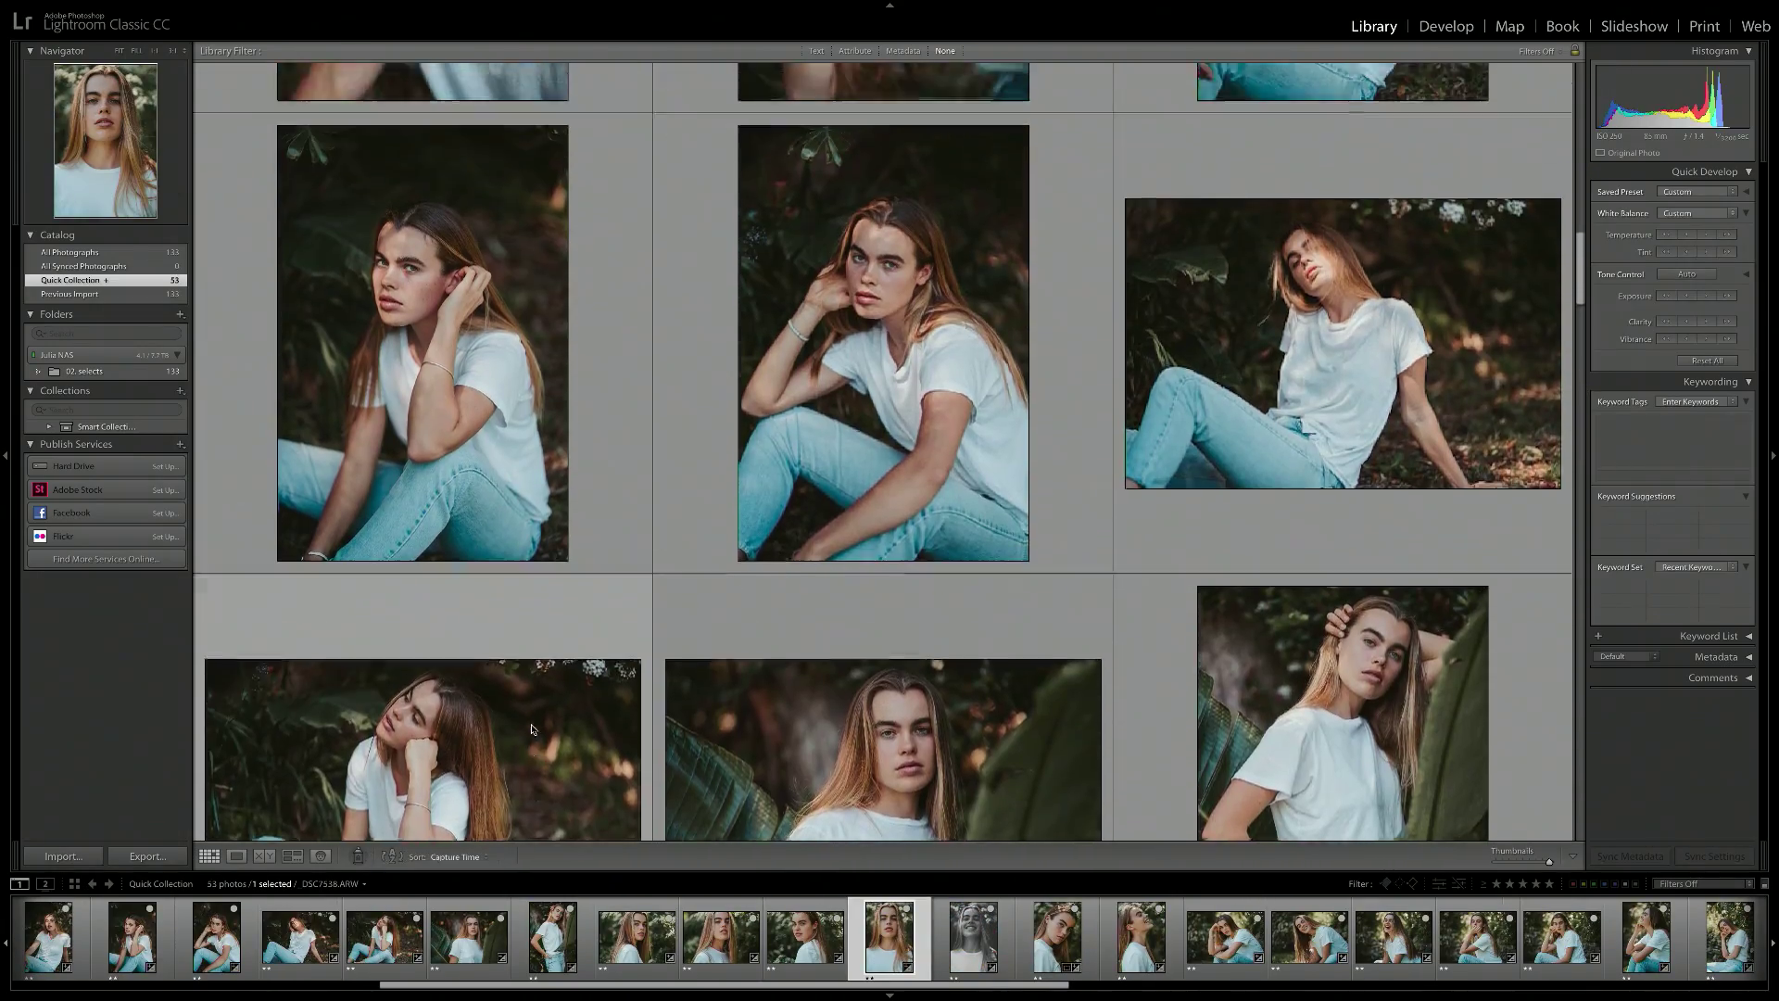
click(857, 618)
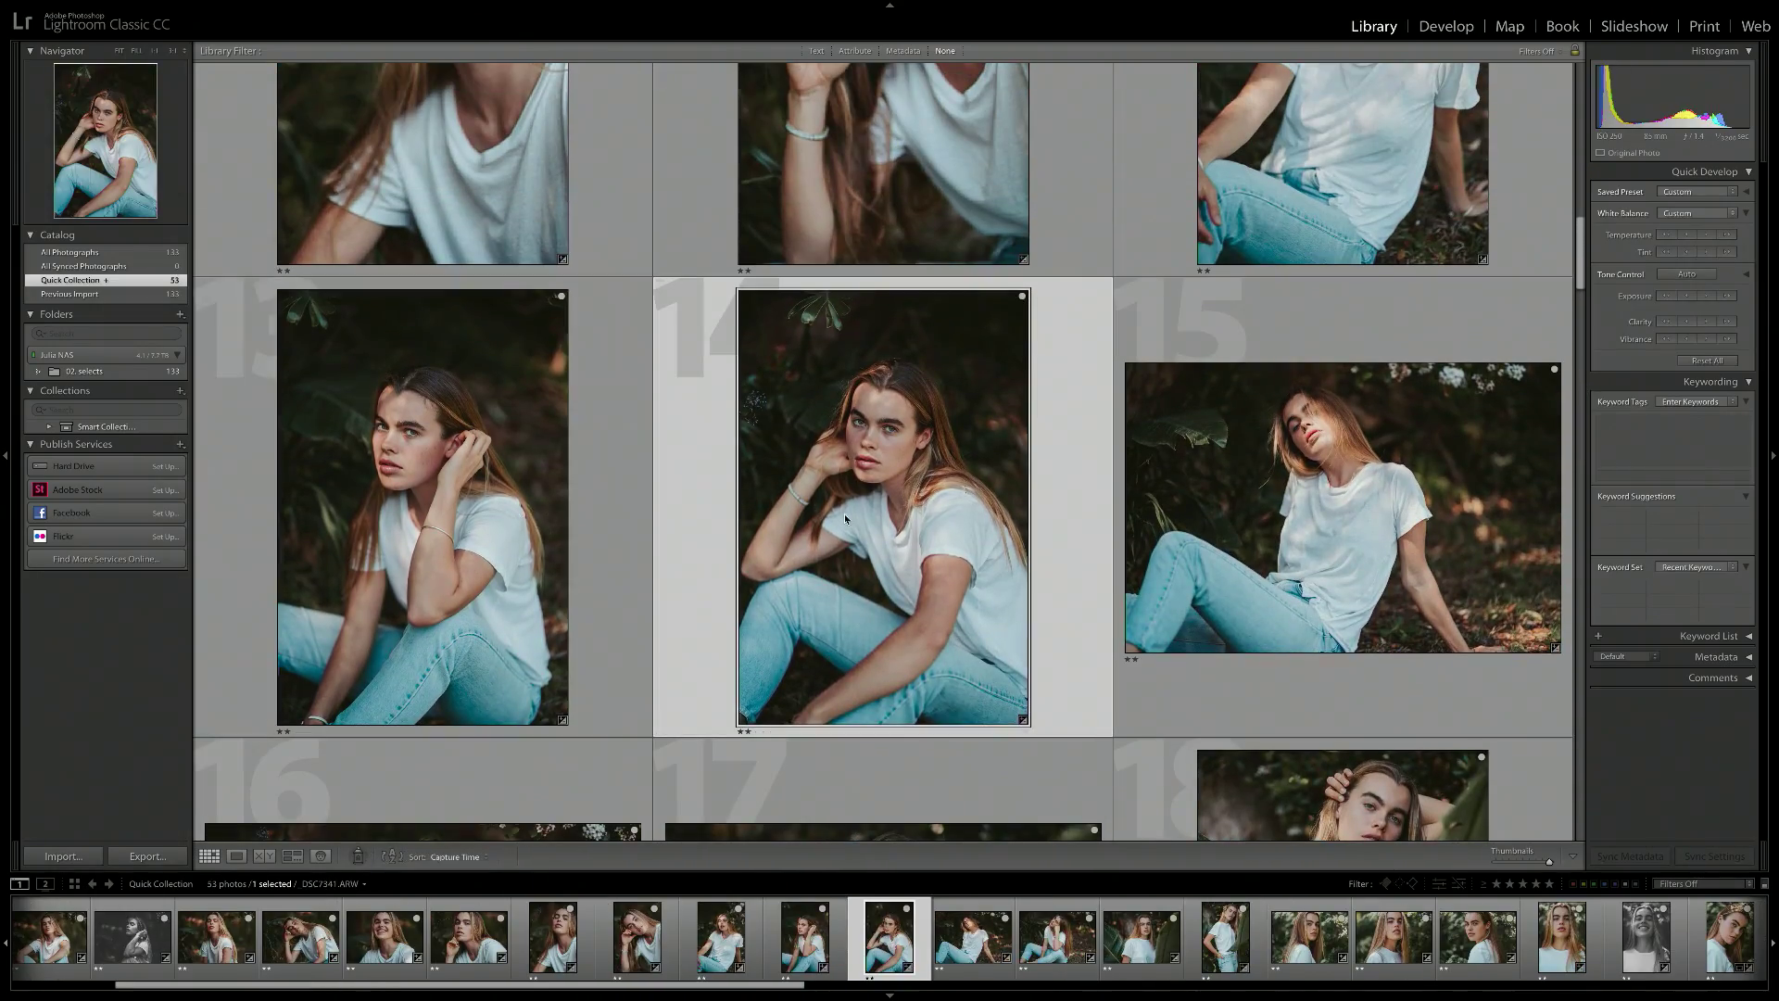
key(b)
Remove the smiling landscape portrait and the seated portrait with the arms resting on the knees from the Quick Collection.
scroll(858, 560, up, 5)
scroll(858, 564, up, 1)
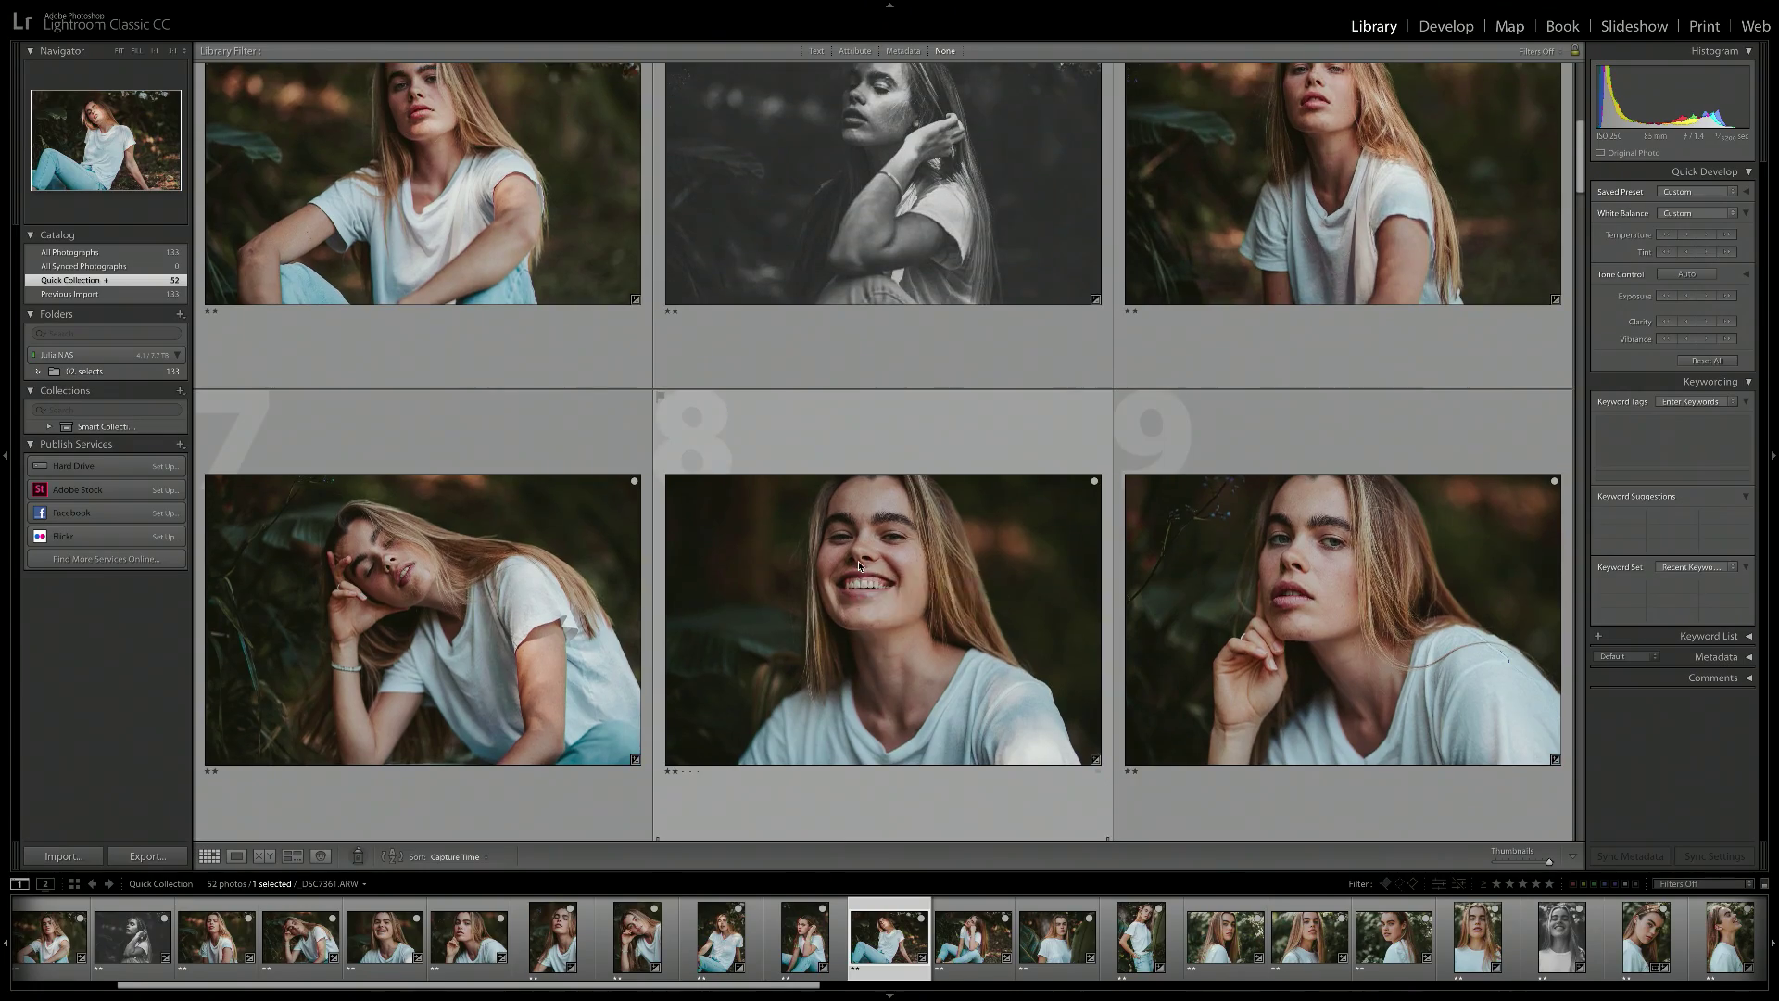
click(858, 564)
key(b)
scroll(858, 563, up, 4)
click(423, 538)
key(b)
Select all photos in the Quick Collection and export them as JPEGs to the export folder on the desktop.
scroll(989, 598, up, 5)
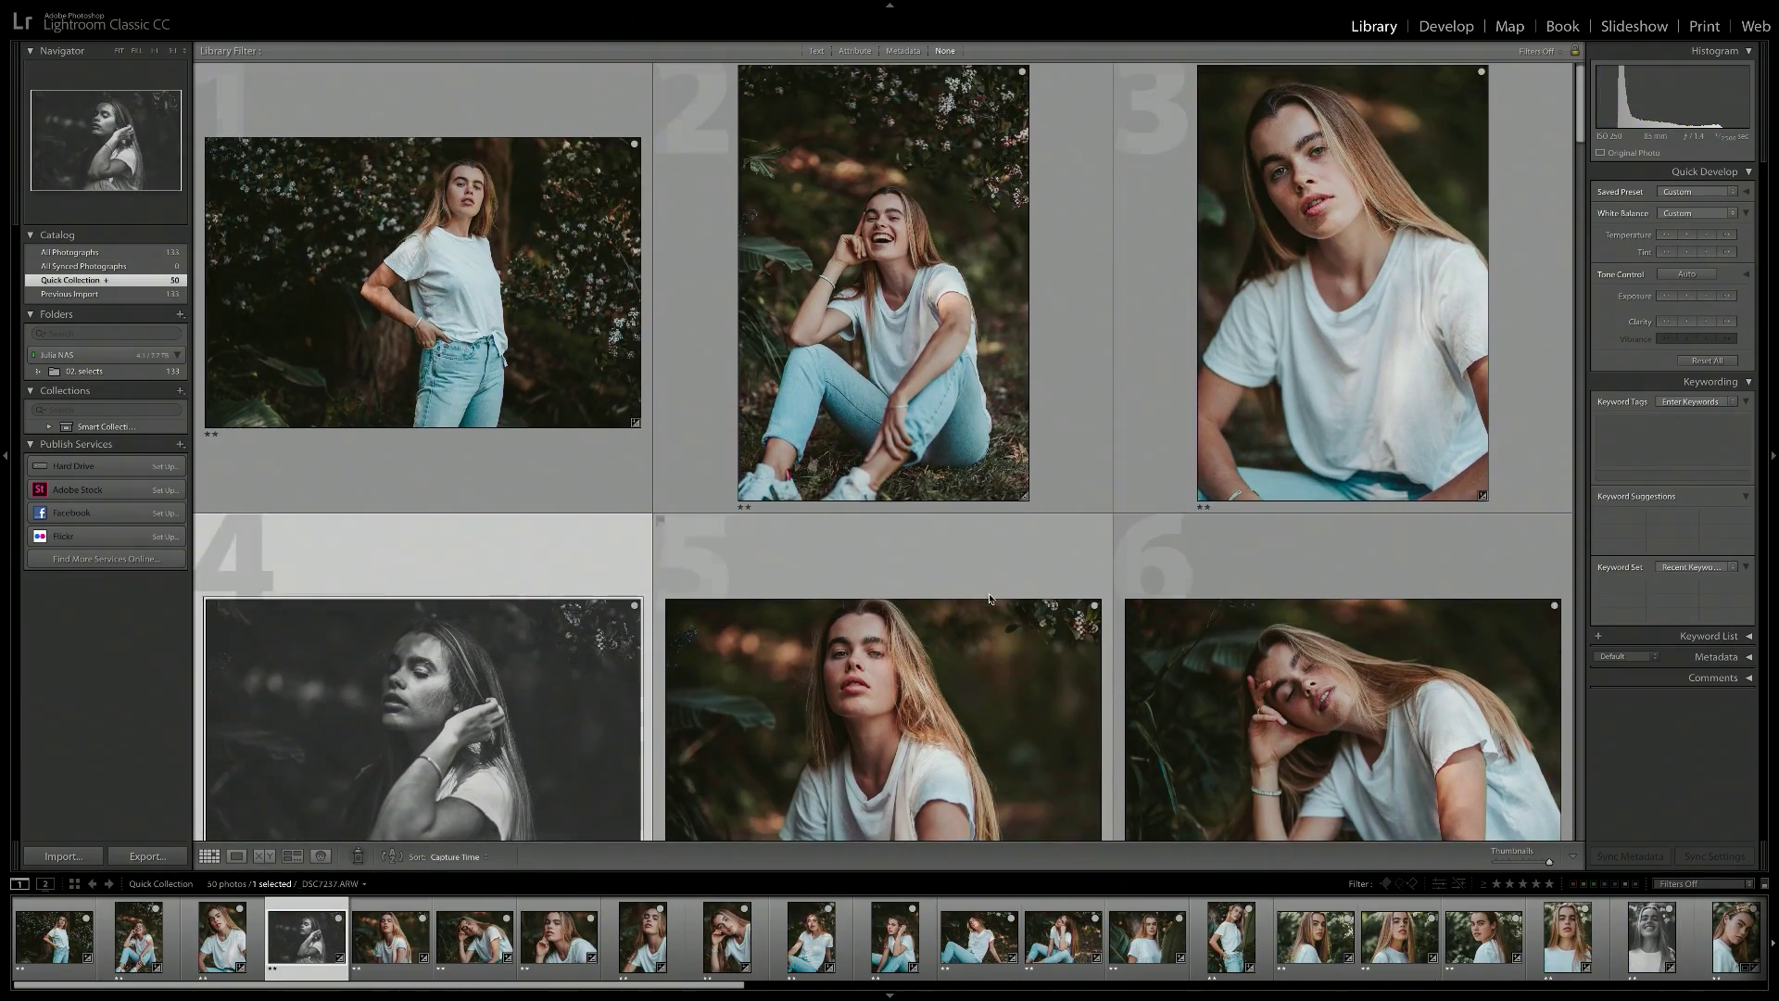
click(494, 324)
key(ctrl+a)
click(704, 685)
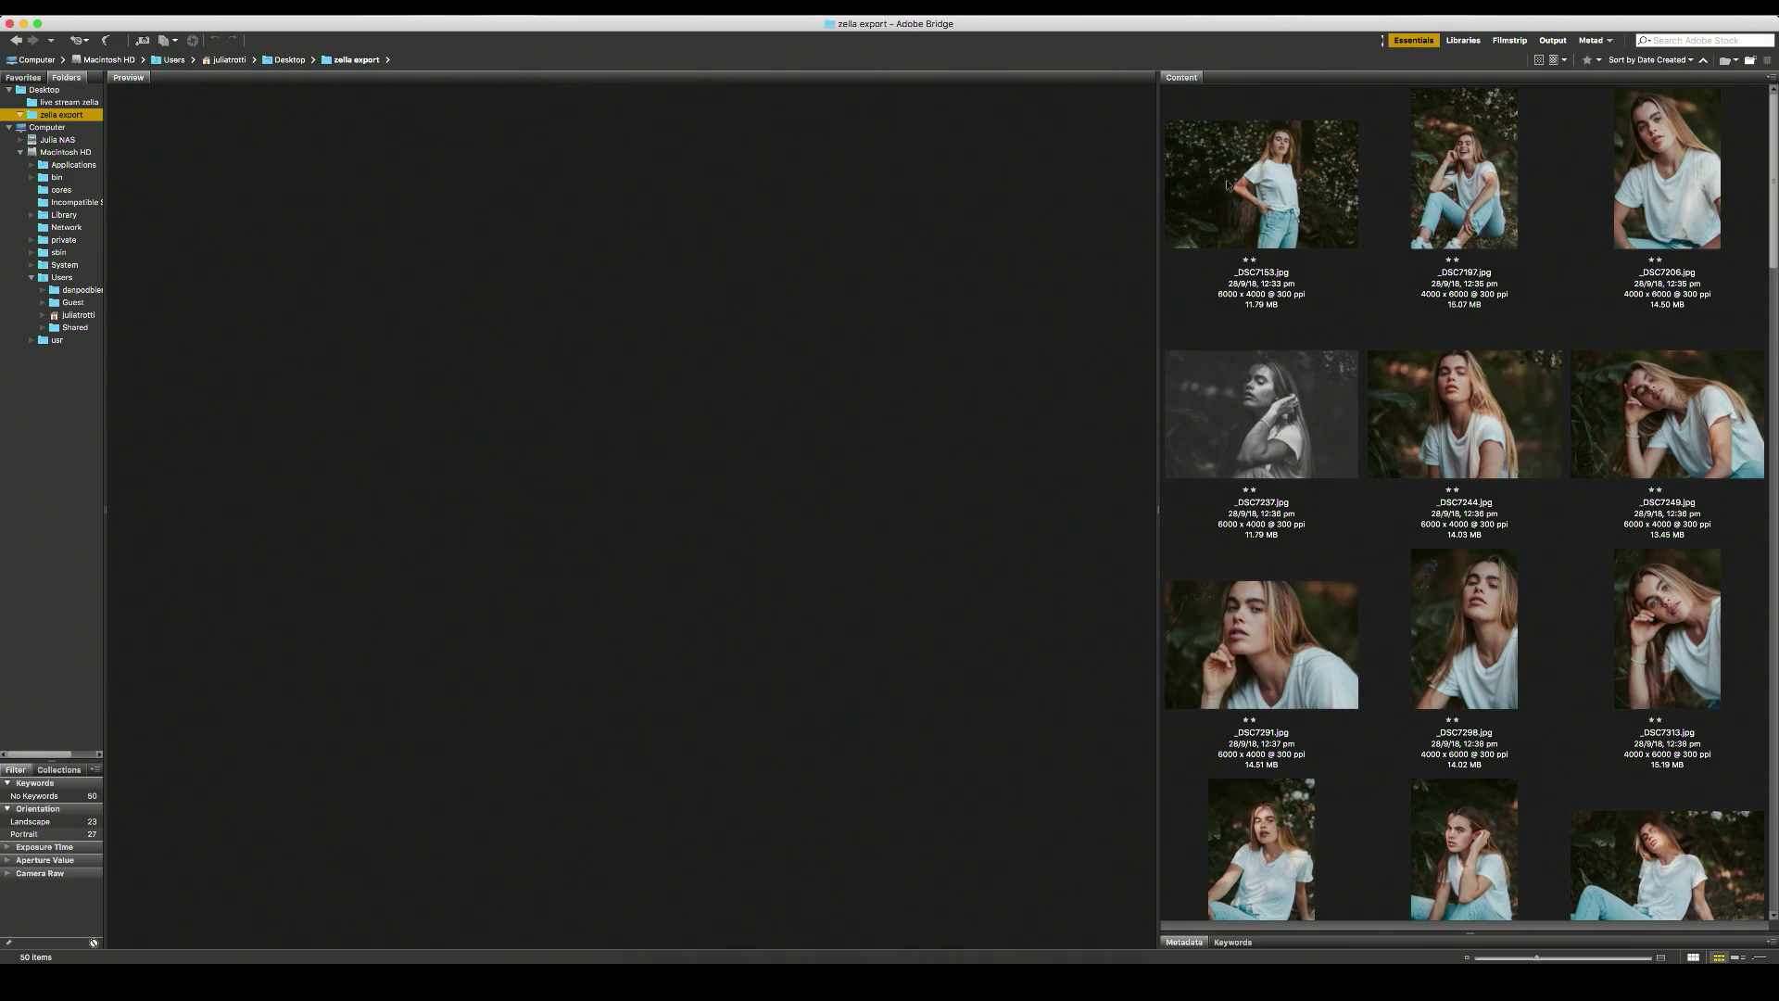
Switch to Adobe Bridge, delete _DSC7153.jpg from the export folder and preview the seated photos that follow.
click(1247, 208)
key(super+BackSpace)
click(1463, 195)
click(1493, 400)
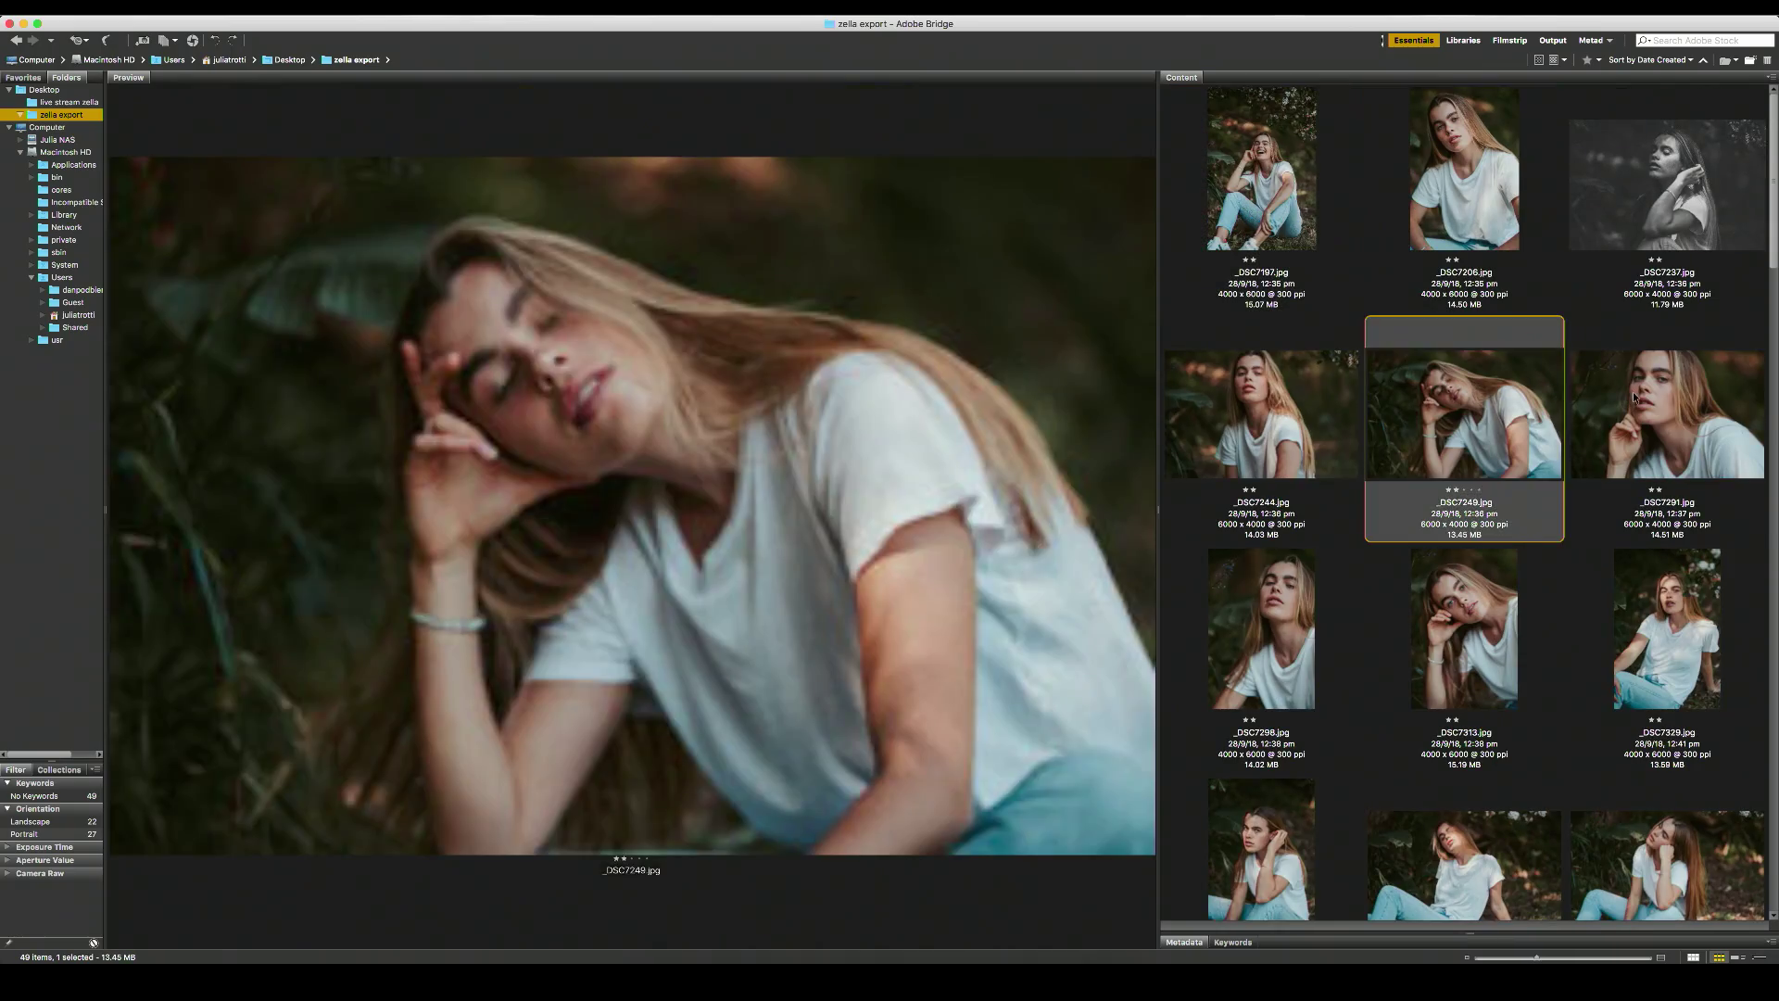
click(1635, 399)
scroll(1466, 610, down, 2)
click(1465, 610)
scroll(1473, 609, down, 4)
Delete _DSC7385.jpg and _DSC7504.jpg from the export folder.
click(1315, 403)
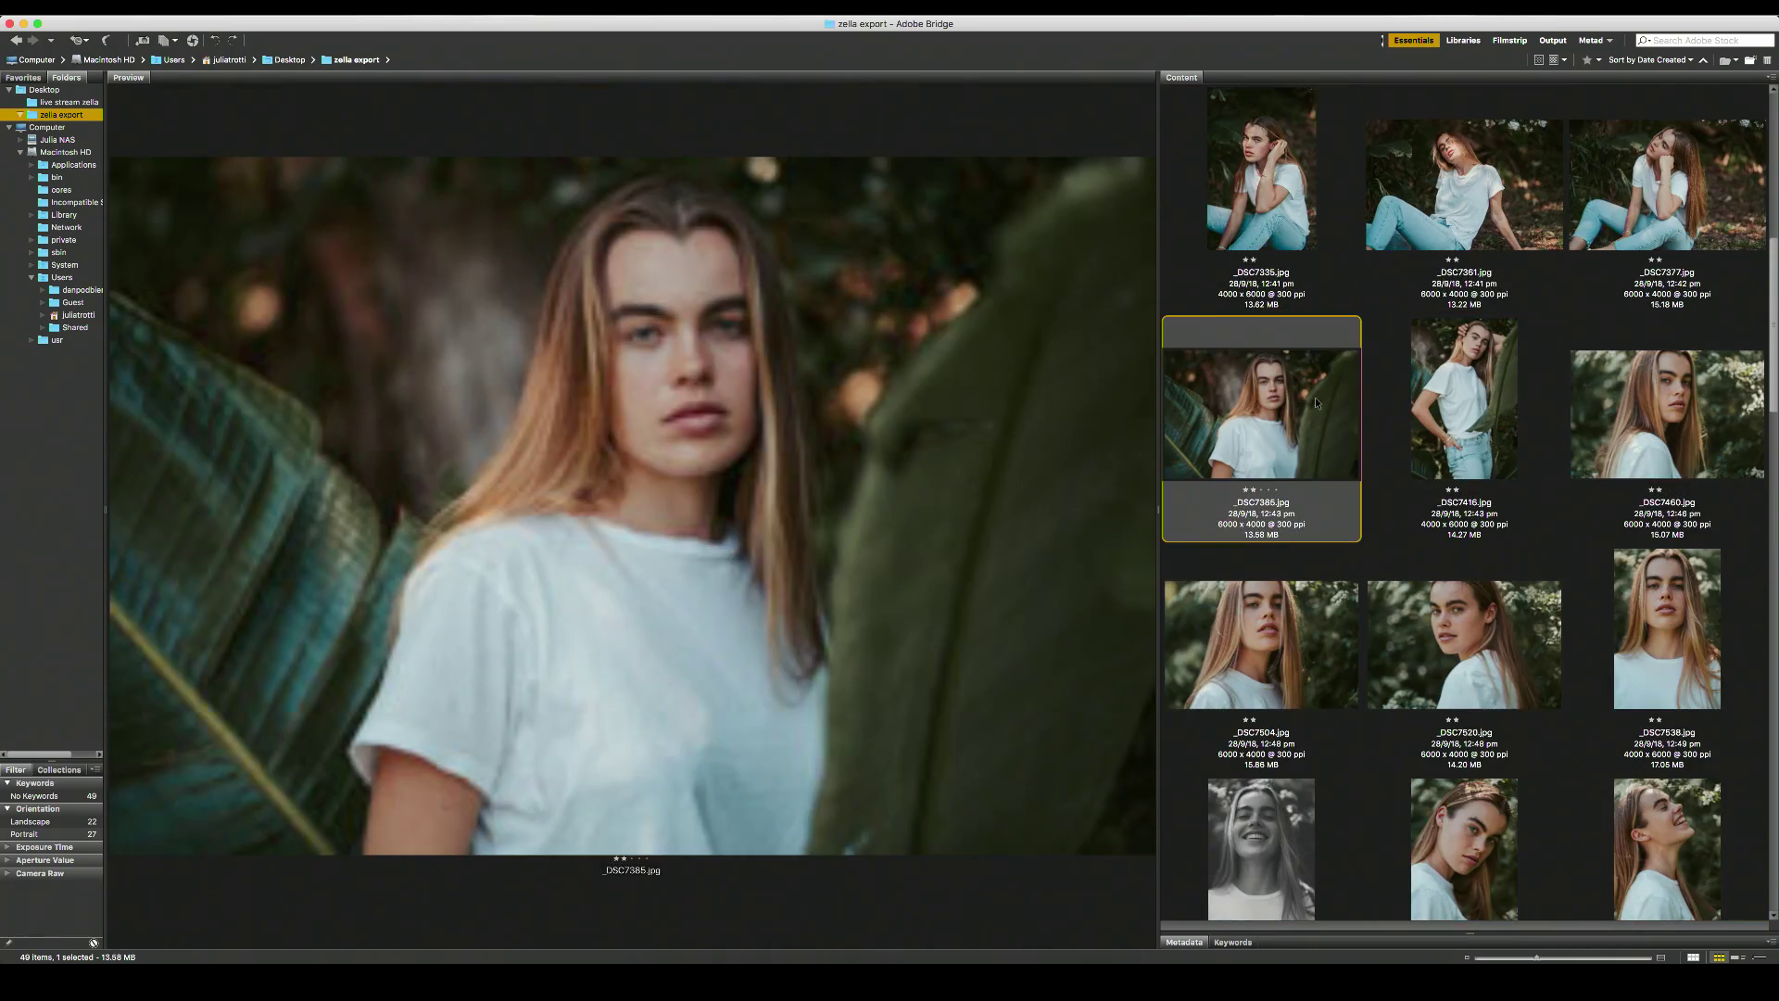
key(BackSpace)
click(1610, 415)
key(BackSpace)
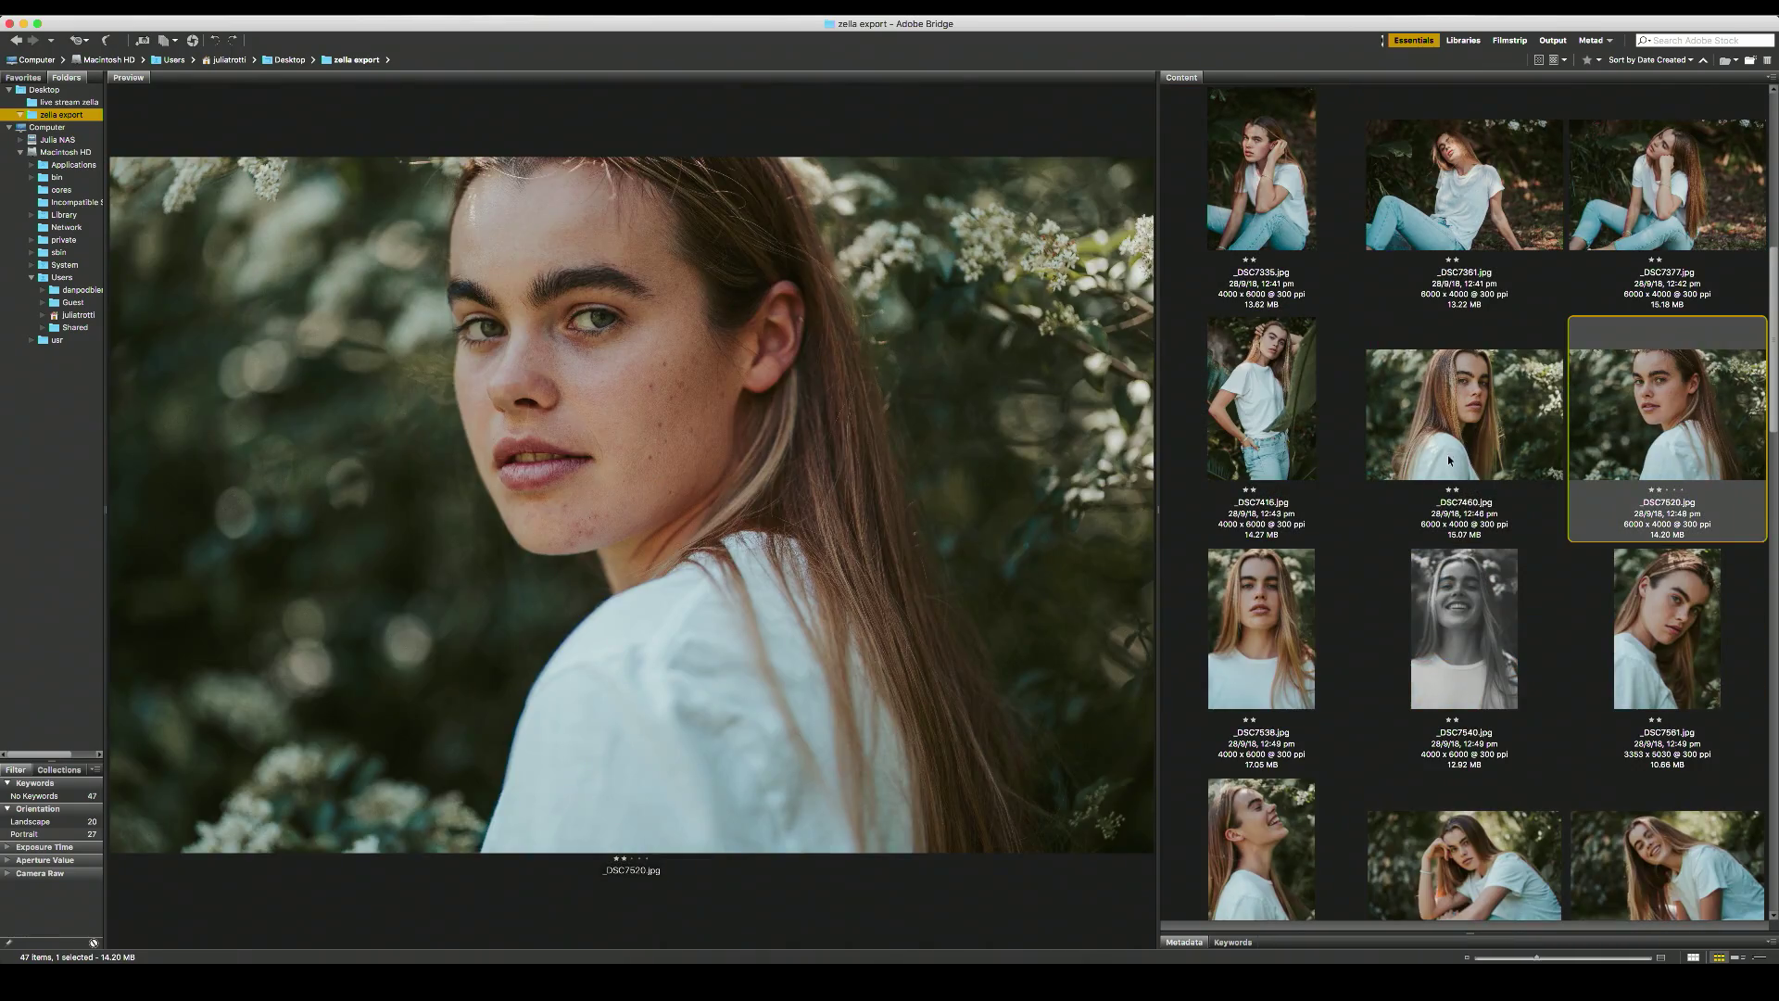
Compare the over-the-shoulder shots _DSC7460.jpg and _DSC7520.jpg, delete _DSC7520.jpg and preview _DSC7561.jpg.
click(1448, 456)
click(1582, 442)
key(super+BackSpace)
click(1463, 625)
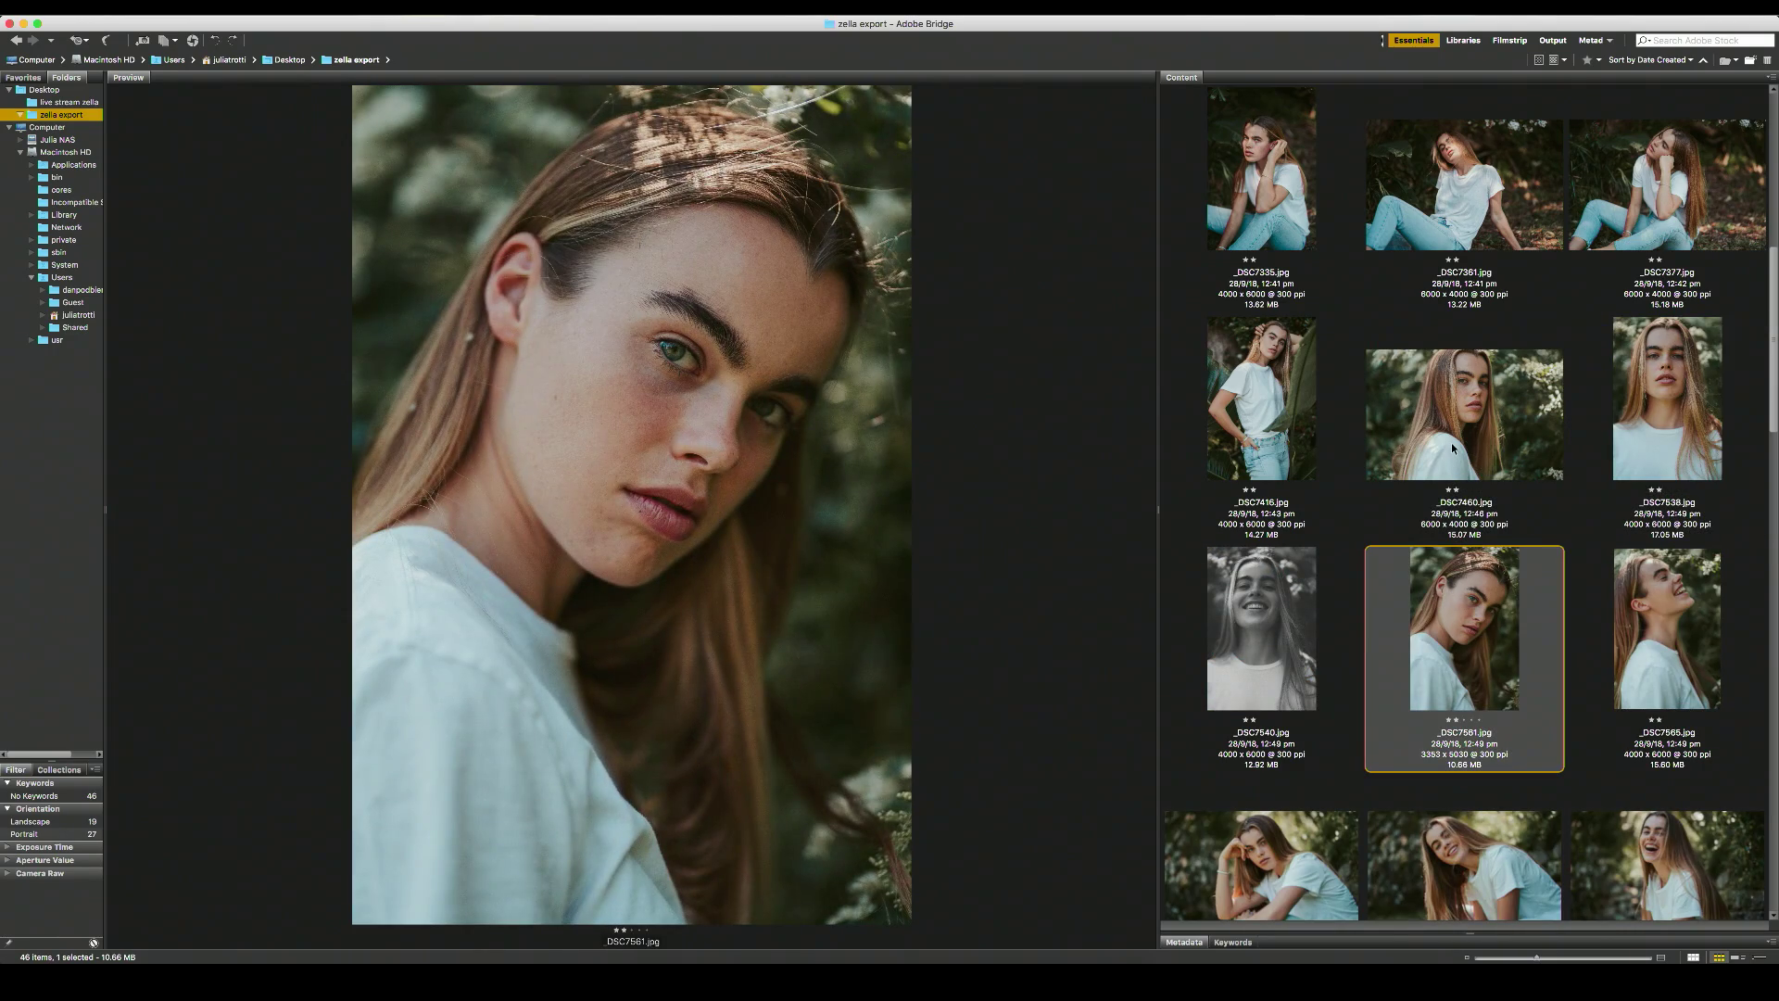
Compare _DSC7460.jpg with _DSC7561.jpg and preview the seated photos from _DSC7580.jpg to _DSC7611.jpg.
click(1451, 449)
click(1459, 620)
click(1452, 445)
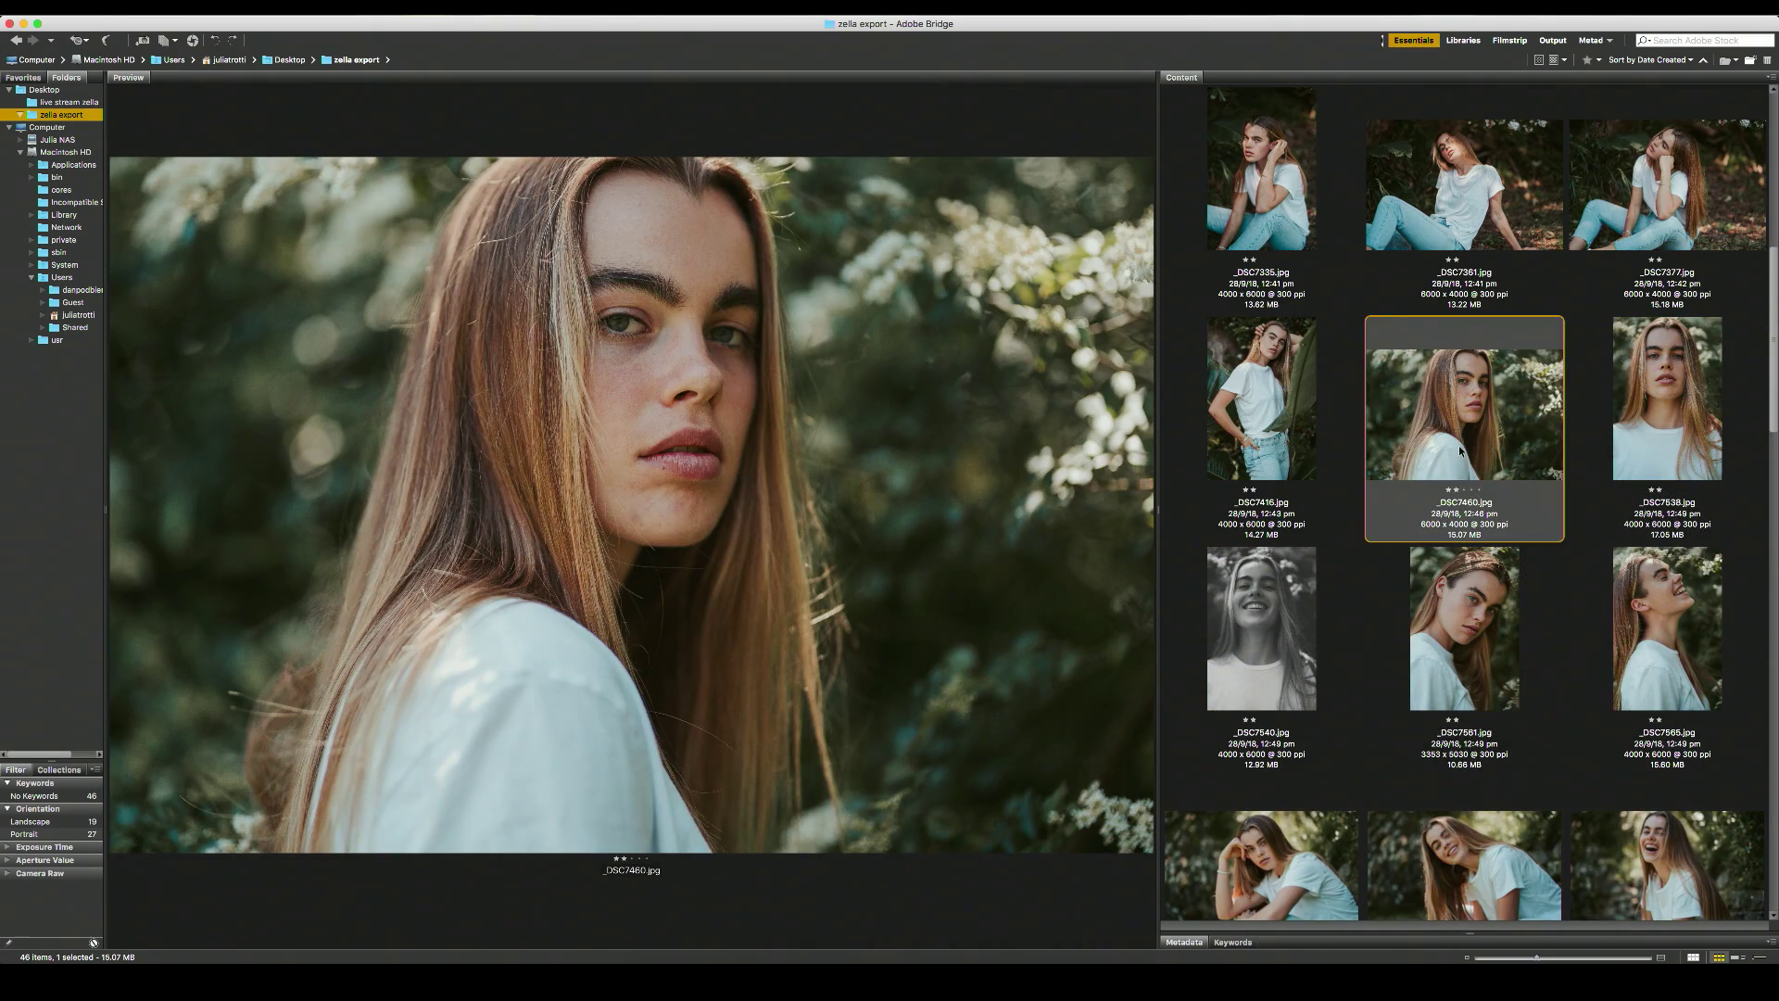
scroll(1408, 519, down, 2)
click(1311, 636)
click(1538, 635)
scroll(1537, 636, down, 2)
click(1271, 638)
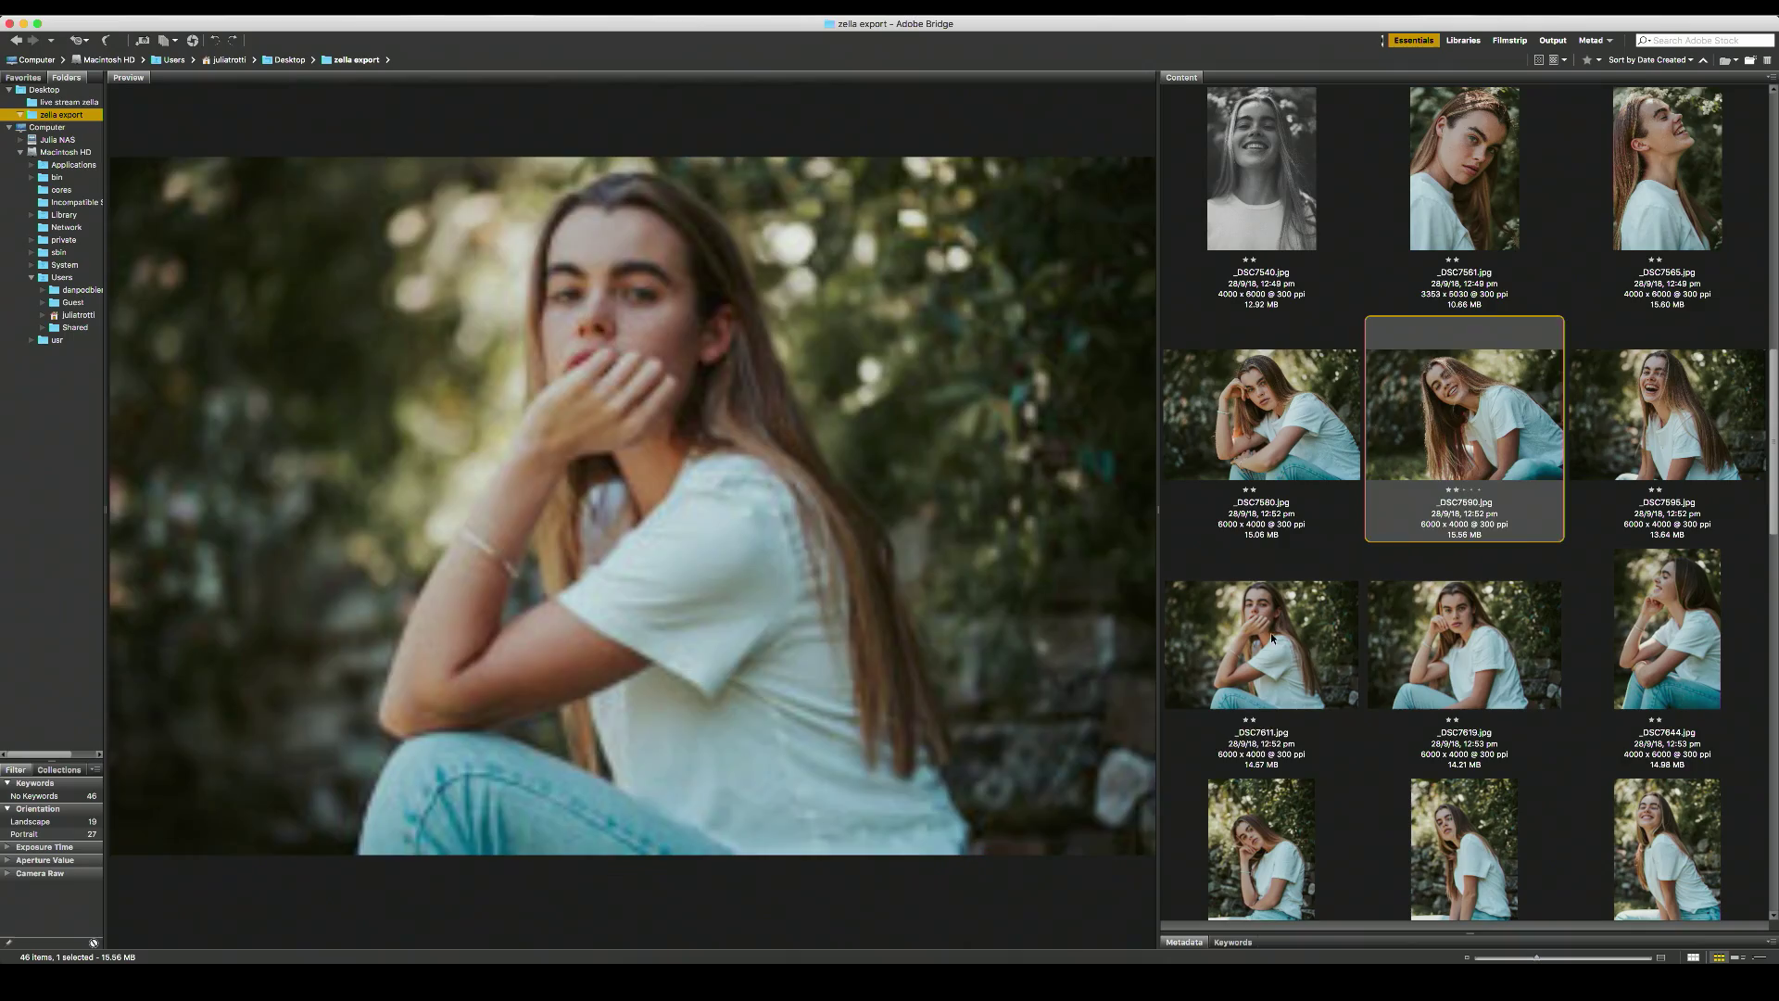
Delete the seated photos _DSC7580.jpg, _DSC7595.jpg and _DSC7619.jpg from the export folder.
click(1308, 442)
key(BackSpace)
click(1427, 447)
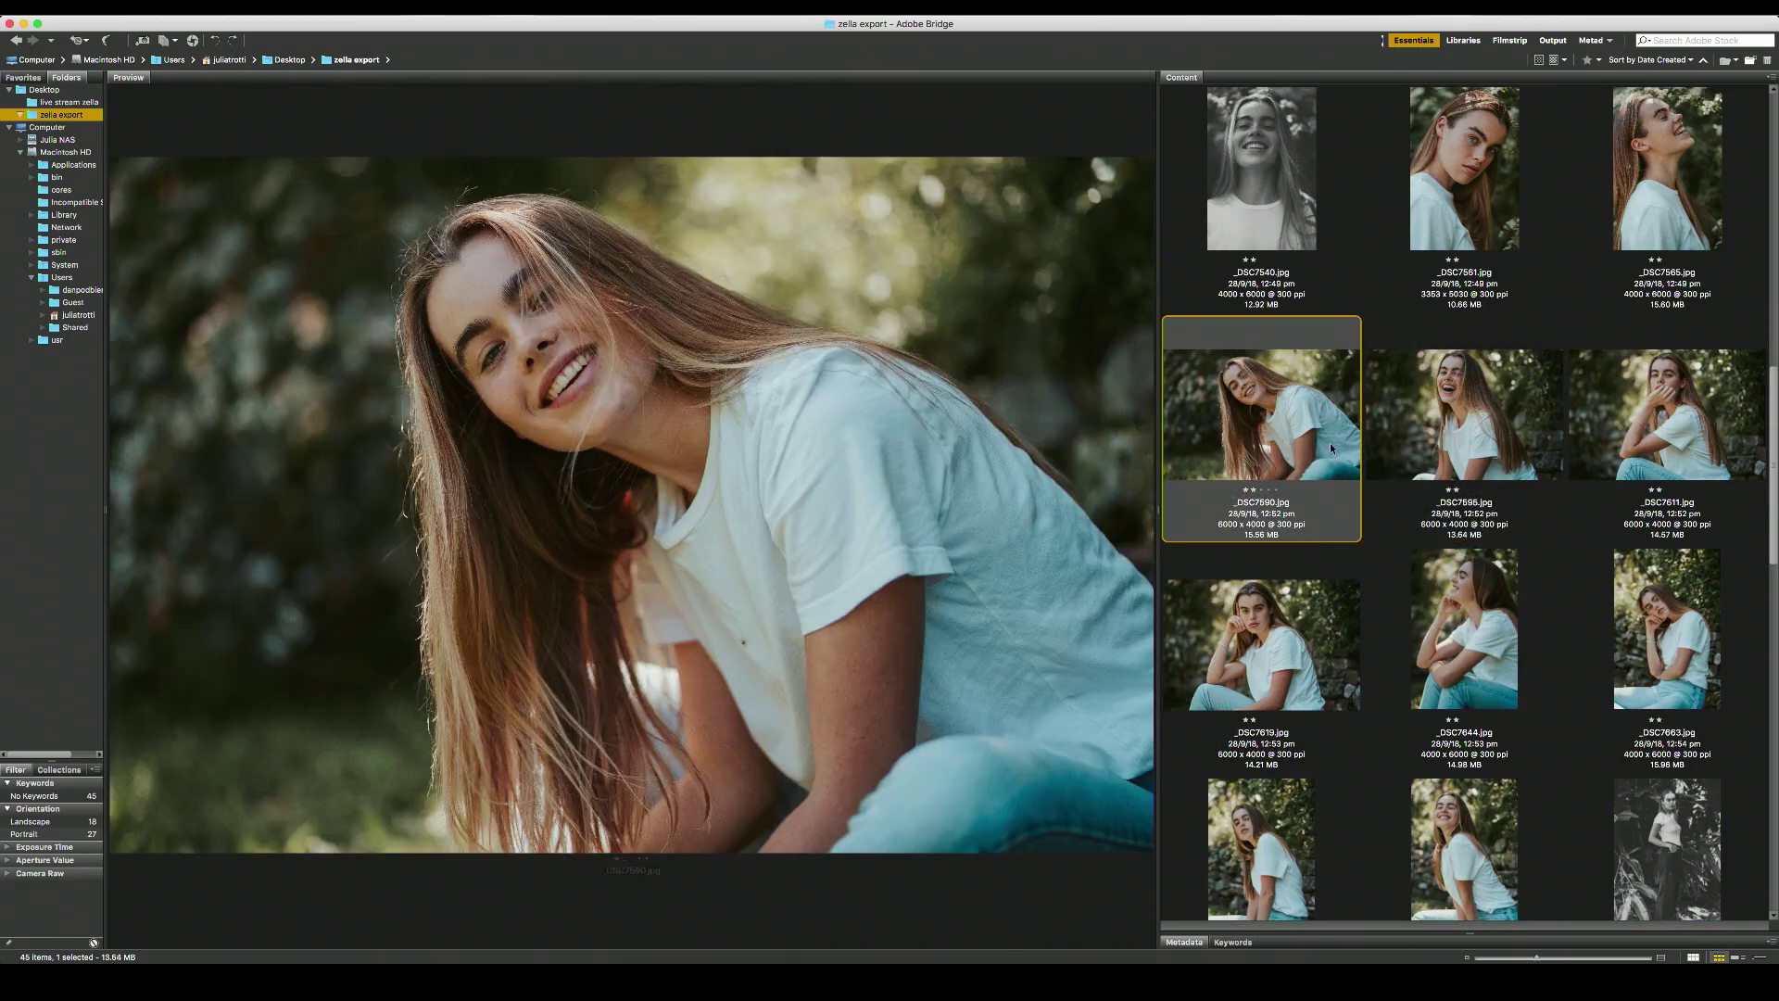
key(BackSpace)
click(1630, 430)
key(BackSpace)
Compare the seated portrait-format shots and delete _DSC7679.jpg and _DSC7683.jpg.
click(1266, 608)
click(1462, 612)
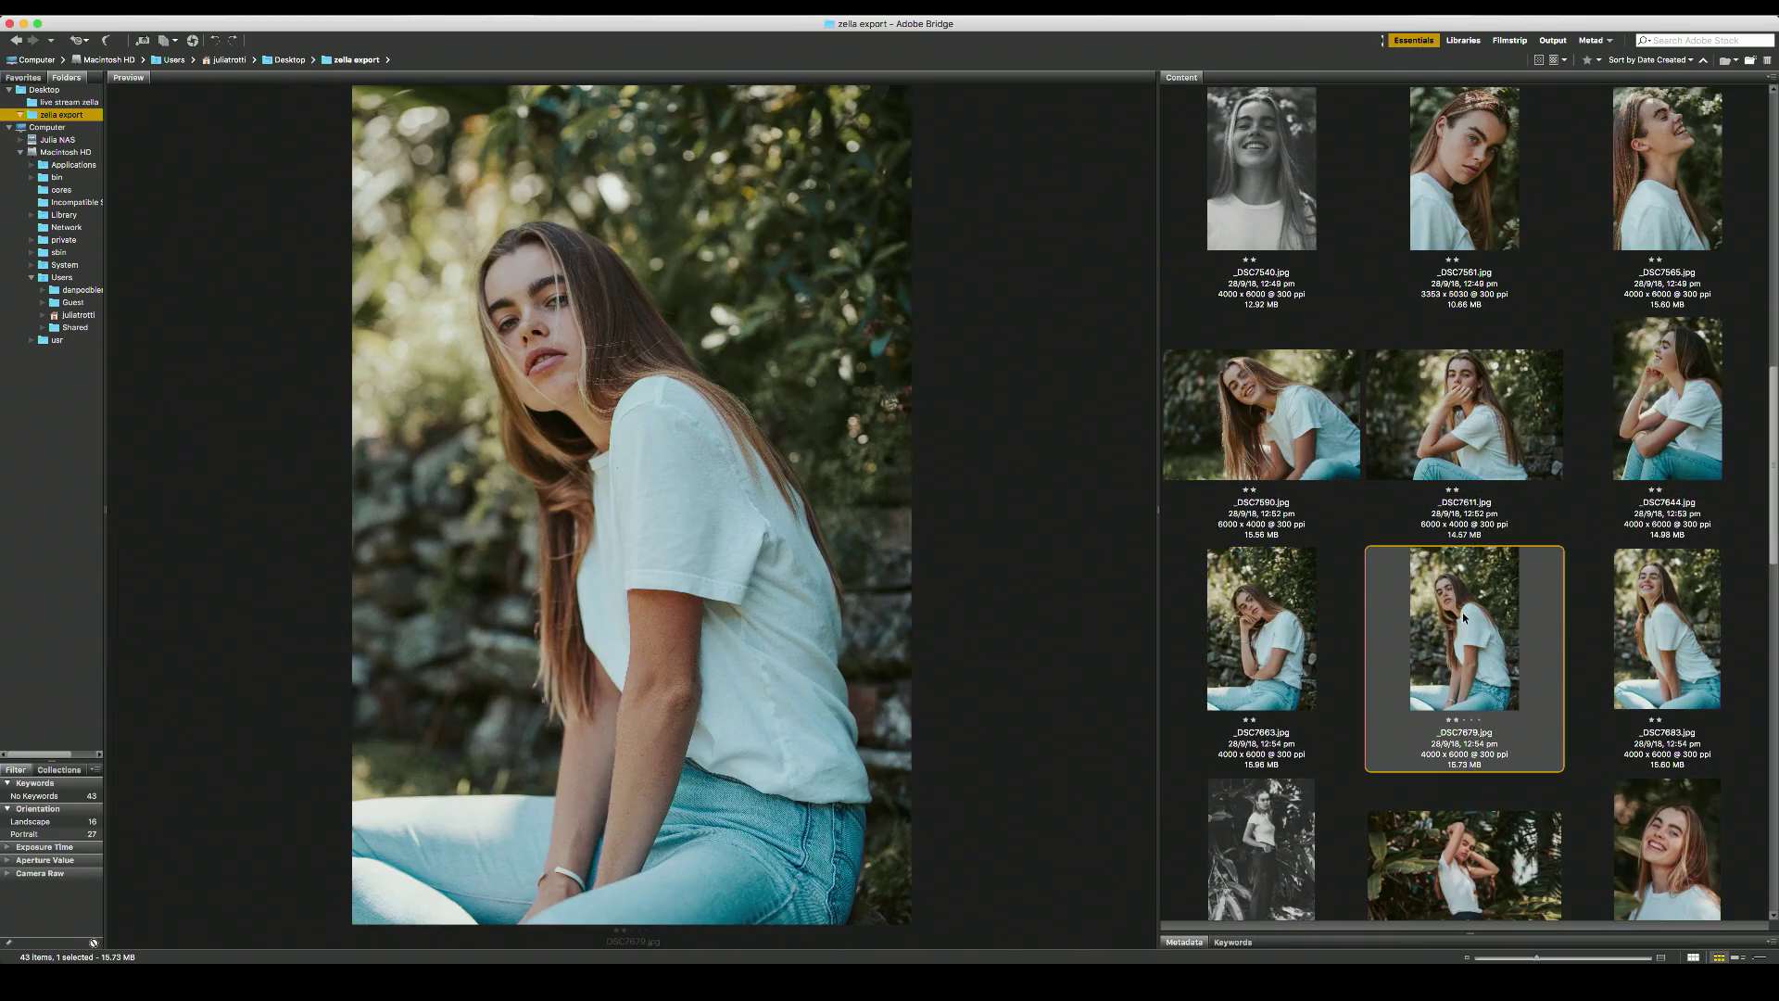
click(1308, 621)
click(1445, 619)
key(BackSpace)
key(BackSpace)
Review the photos from _DSC7590.jpg to _DSC7909.jpg and delete _DSC7901.jpg and _DSC7909.jpg.
click(1612, 435)
click(1319, 421)
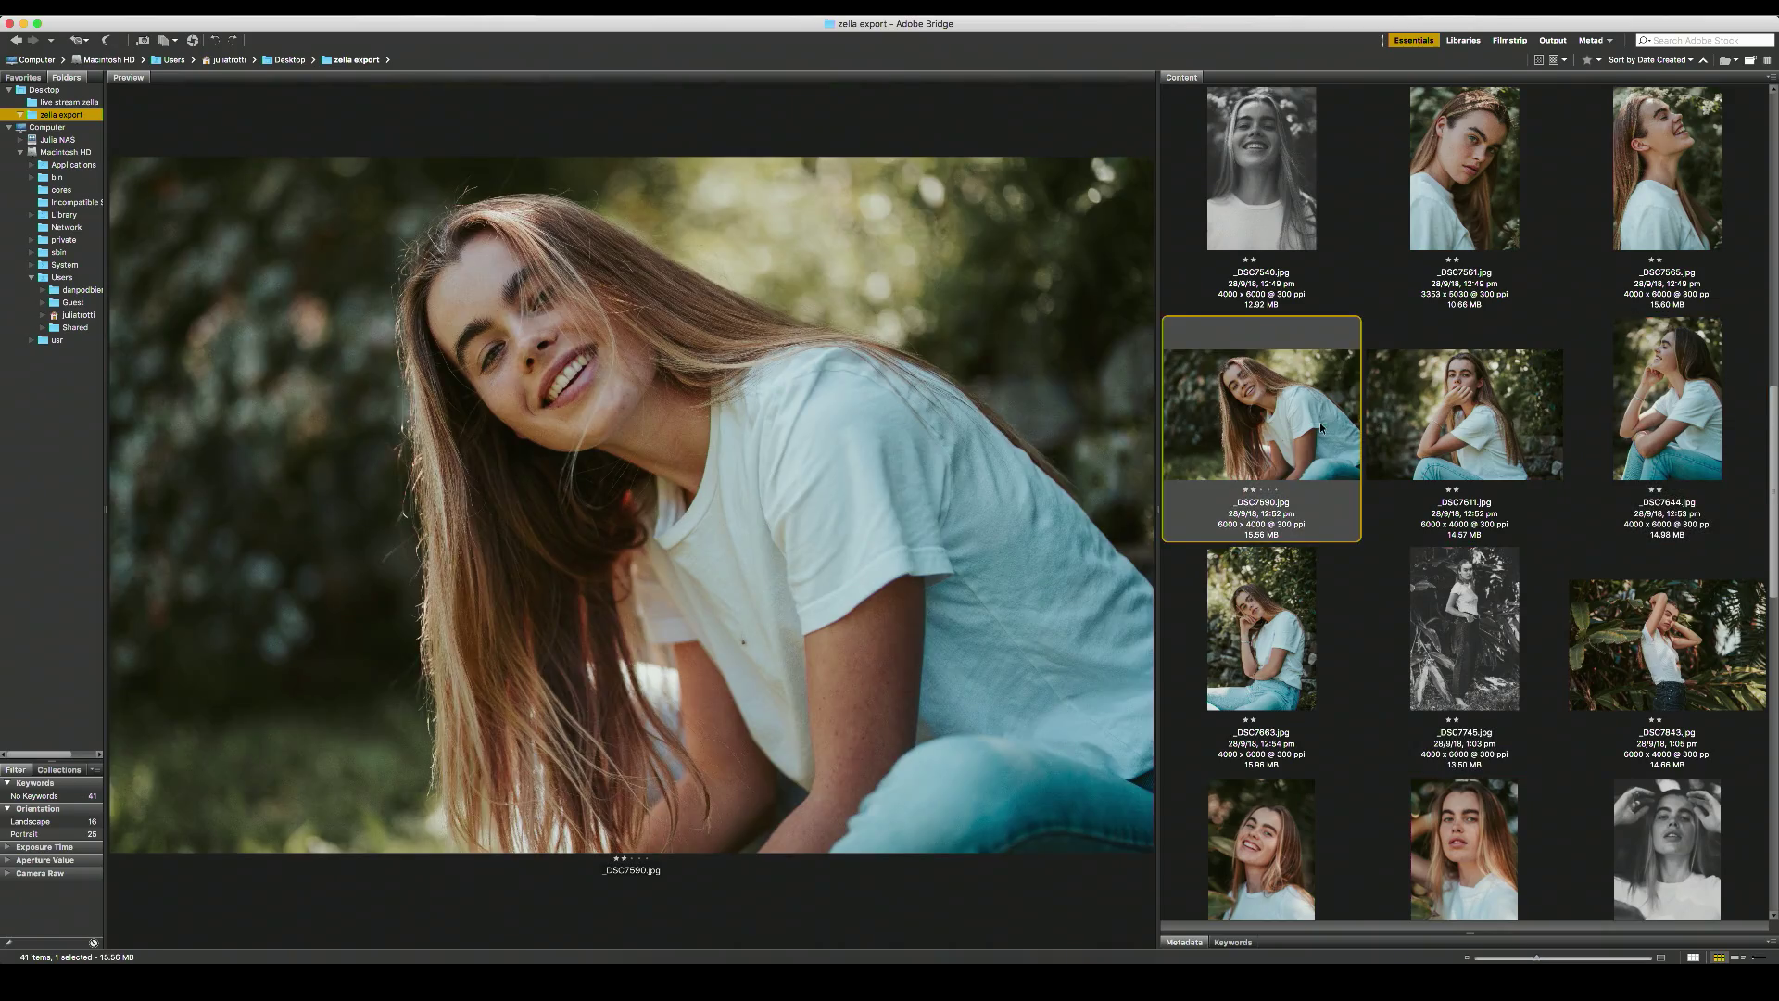
scroll(1319, 421, down, 2)
click(1336, 430)
click(1473, 430)
click(1640, 428)
click(1283, 622)
click(1458, 626)
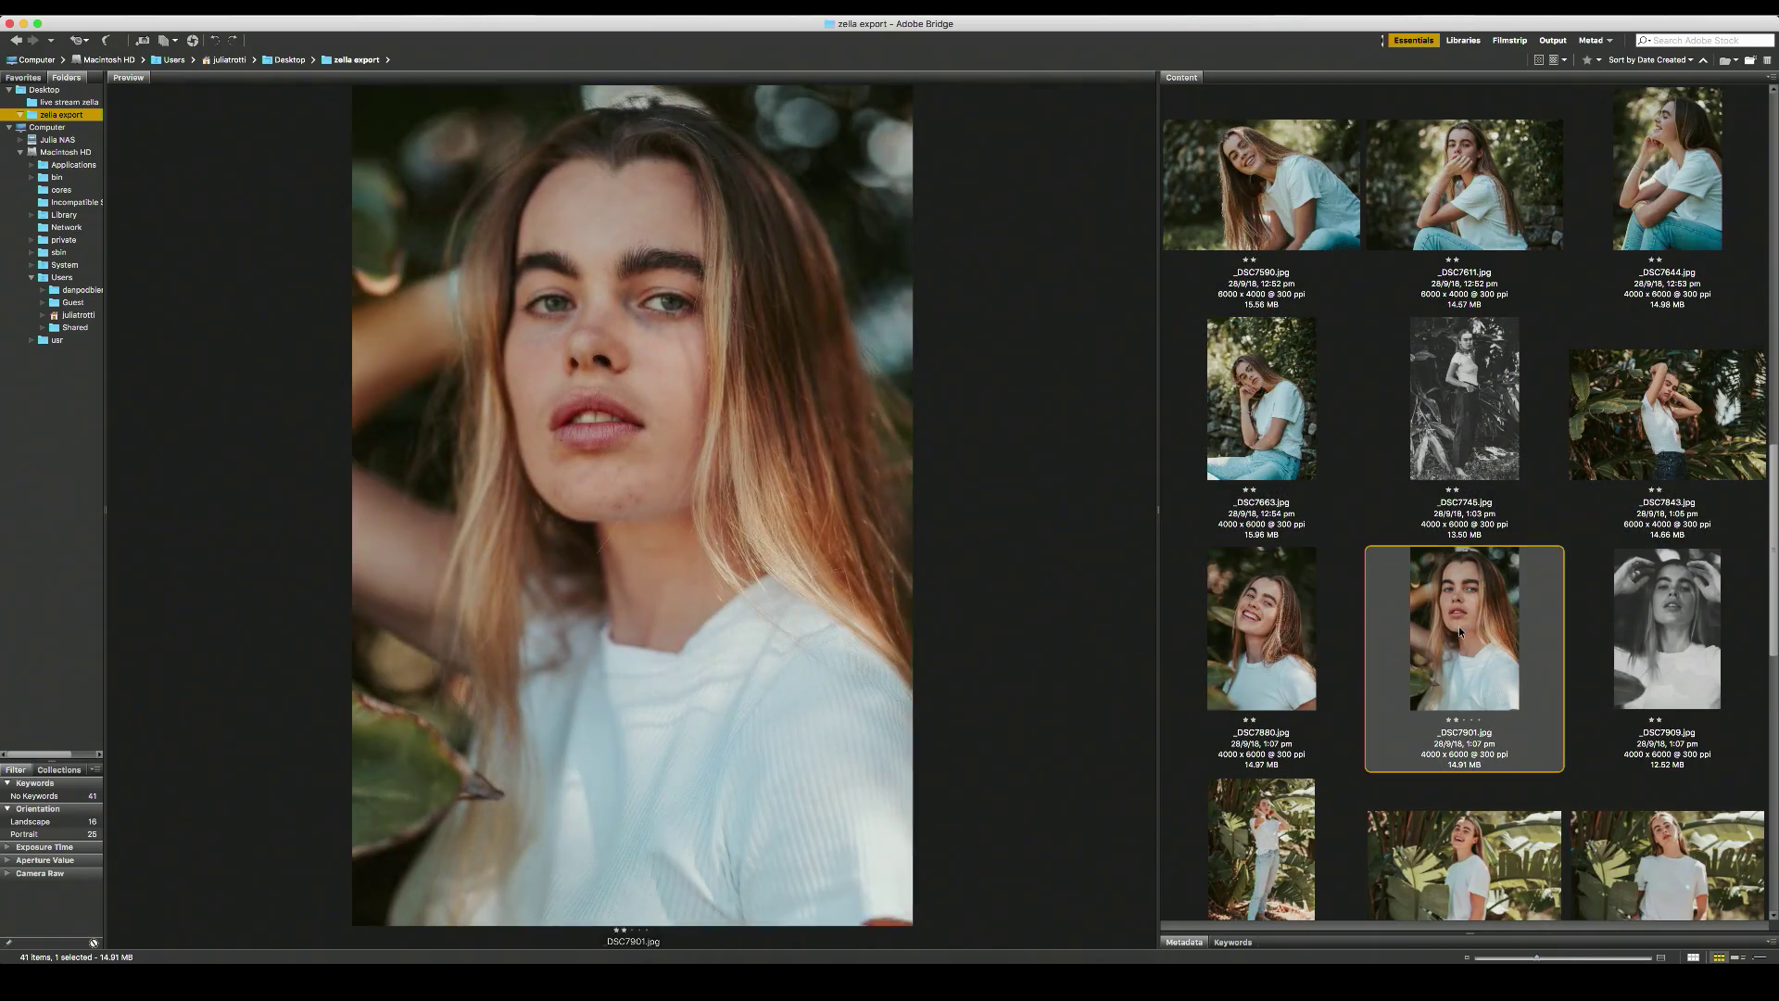
key(BackSpace)
scroll(1532, 630, down, 2)
key(BackSpace)
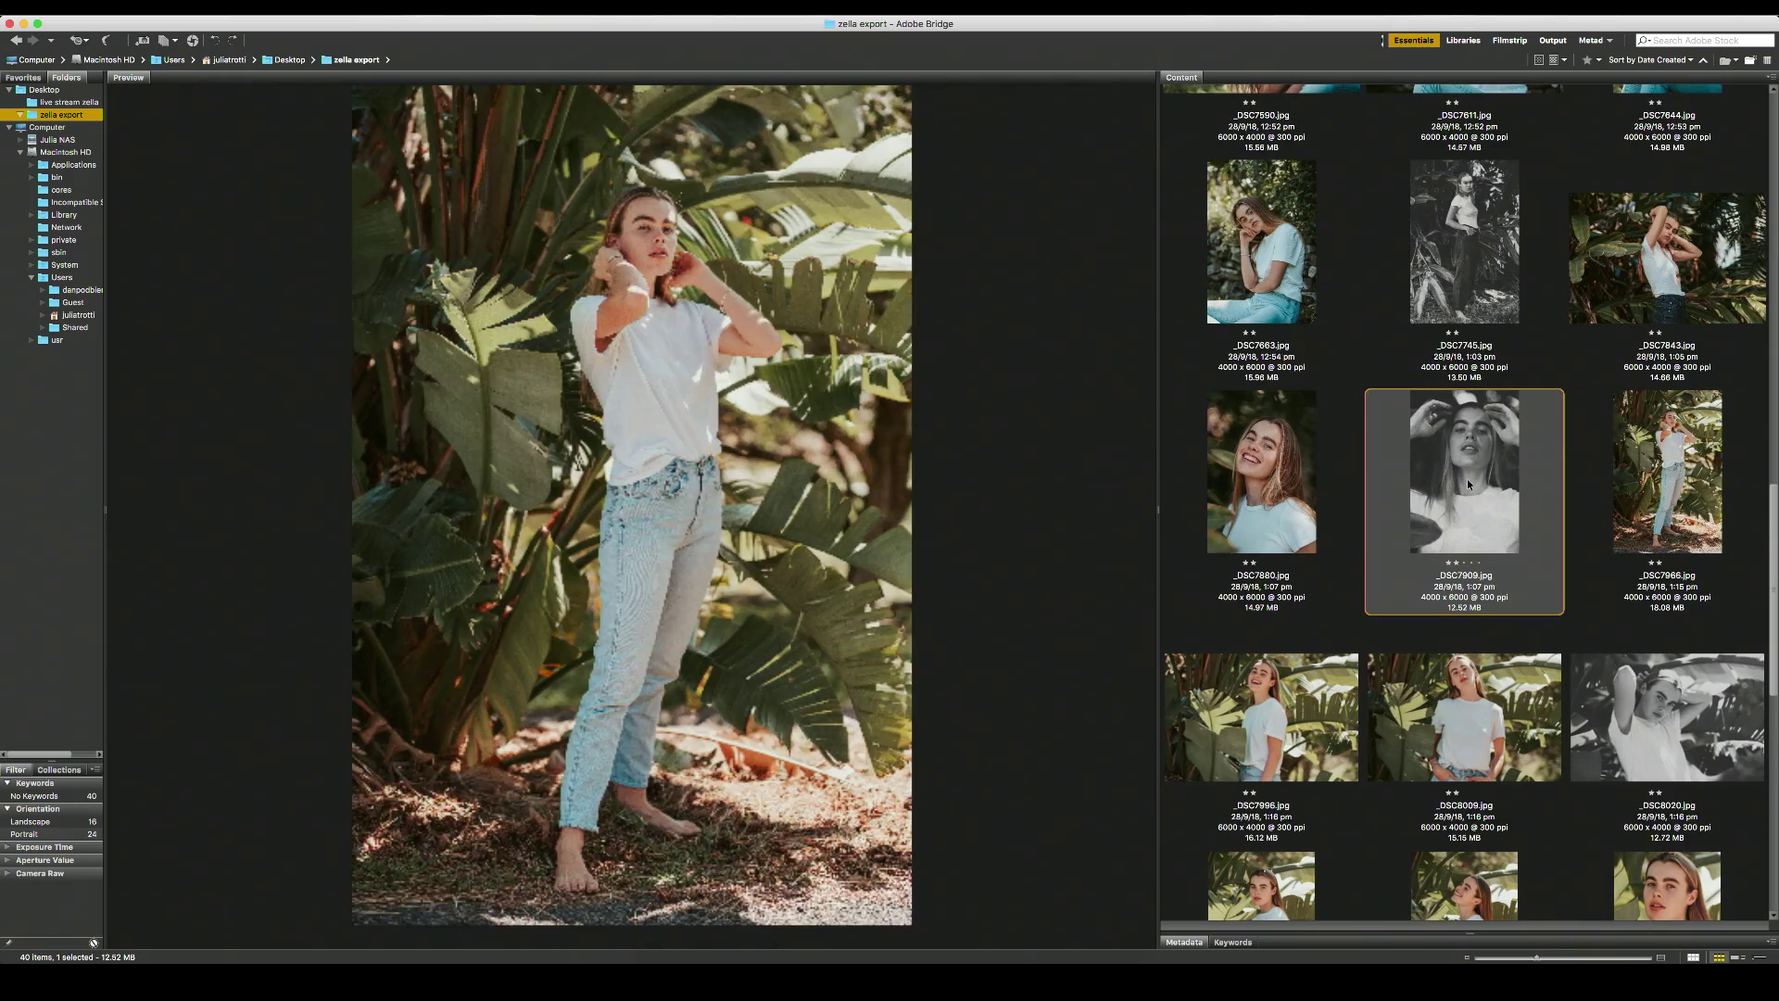
Examine the remaining photos from _DSC7966.jpg to _DSC8177.jpg, looking for weak or duplicate shots.
click(1619, 512)
click(1300, 695)
click(1458, 695)
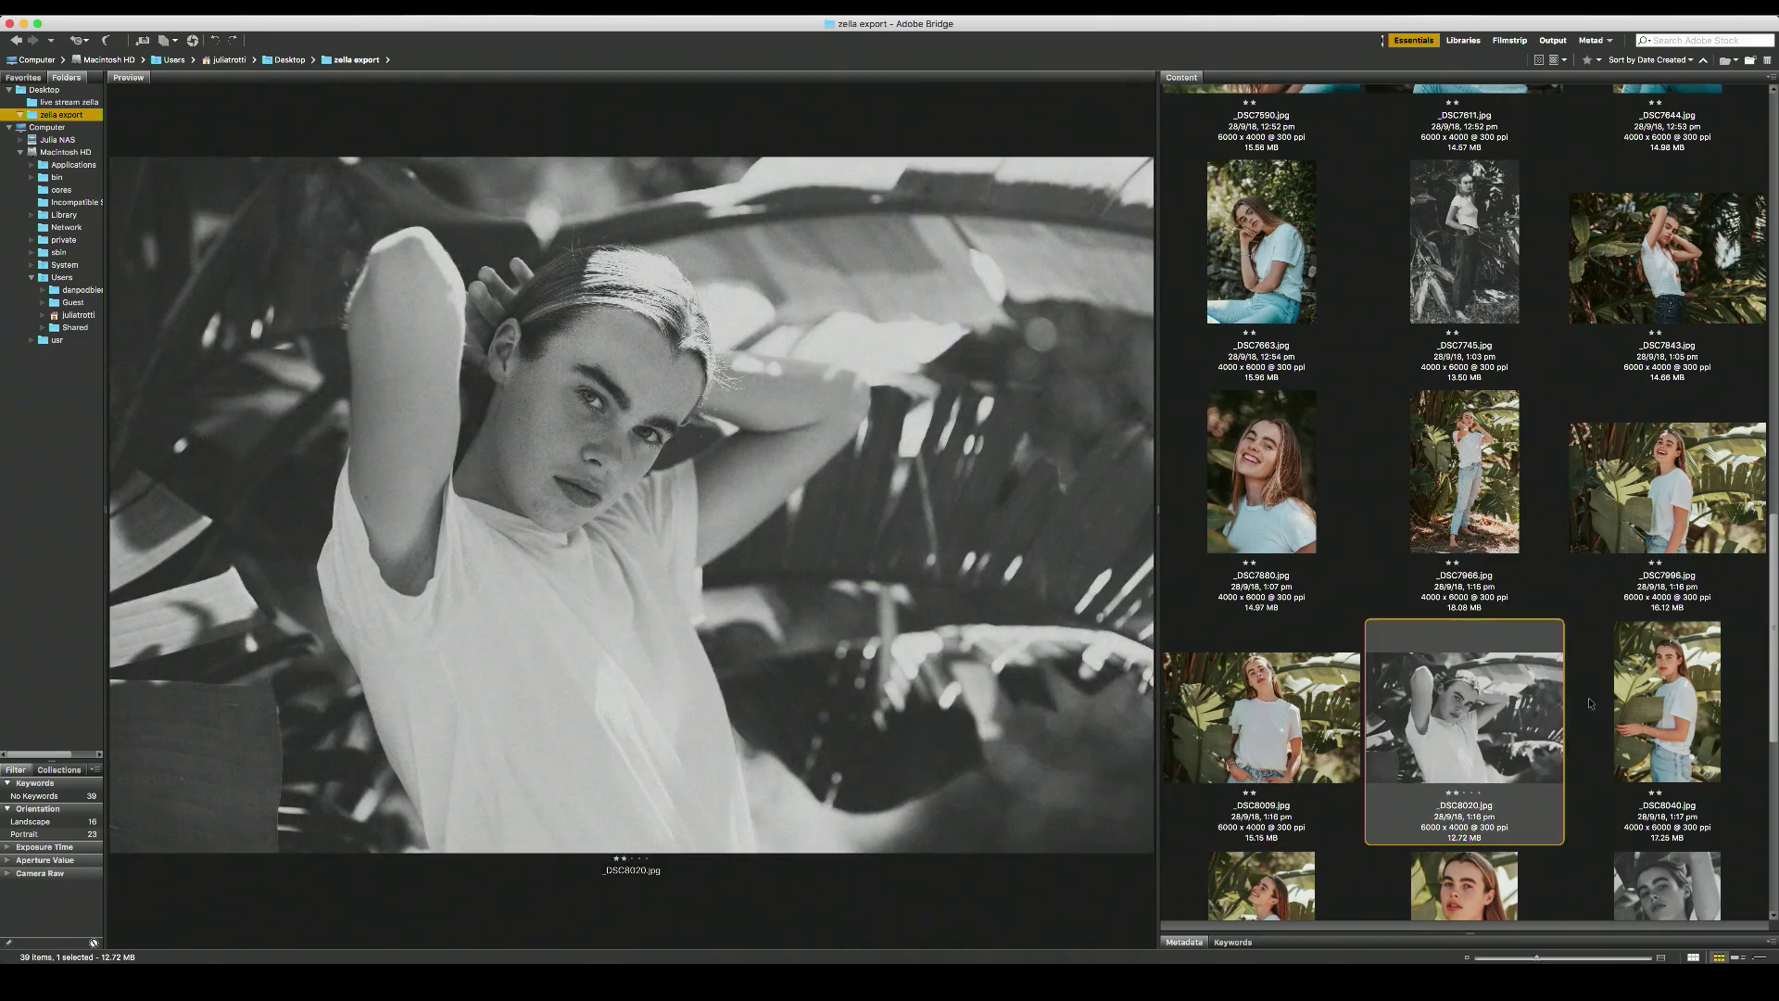
click(1631, 695)
scroll(1369, 617, down, 1)
click(1296, 669)
click(1463, 685)
scroll(1473, 676, down, 1)
click(1642, 475)
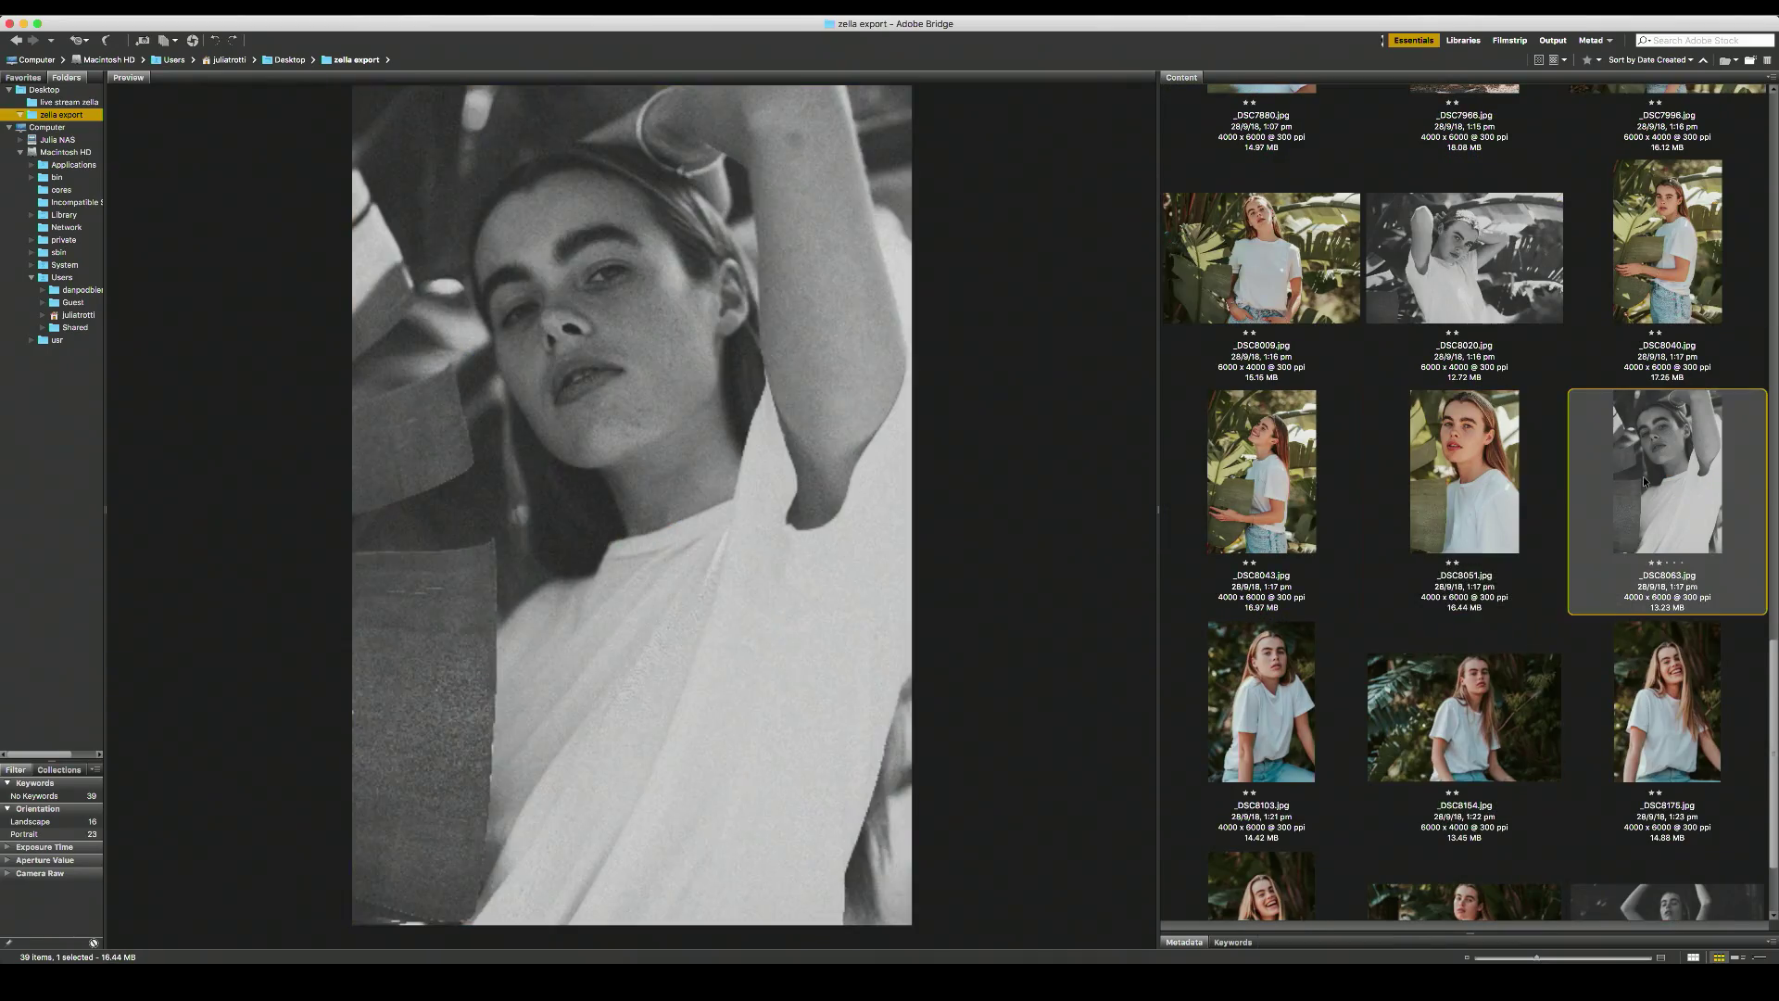
click(1473, 474)
click(1279, 690)
click(1430, 683)
scroll(1473, 648, down, 2)
click(1586, 554)
click(1247, 789)
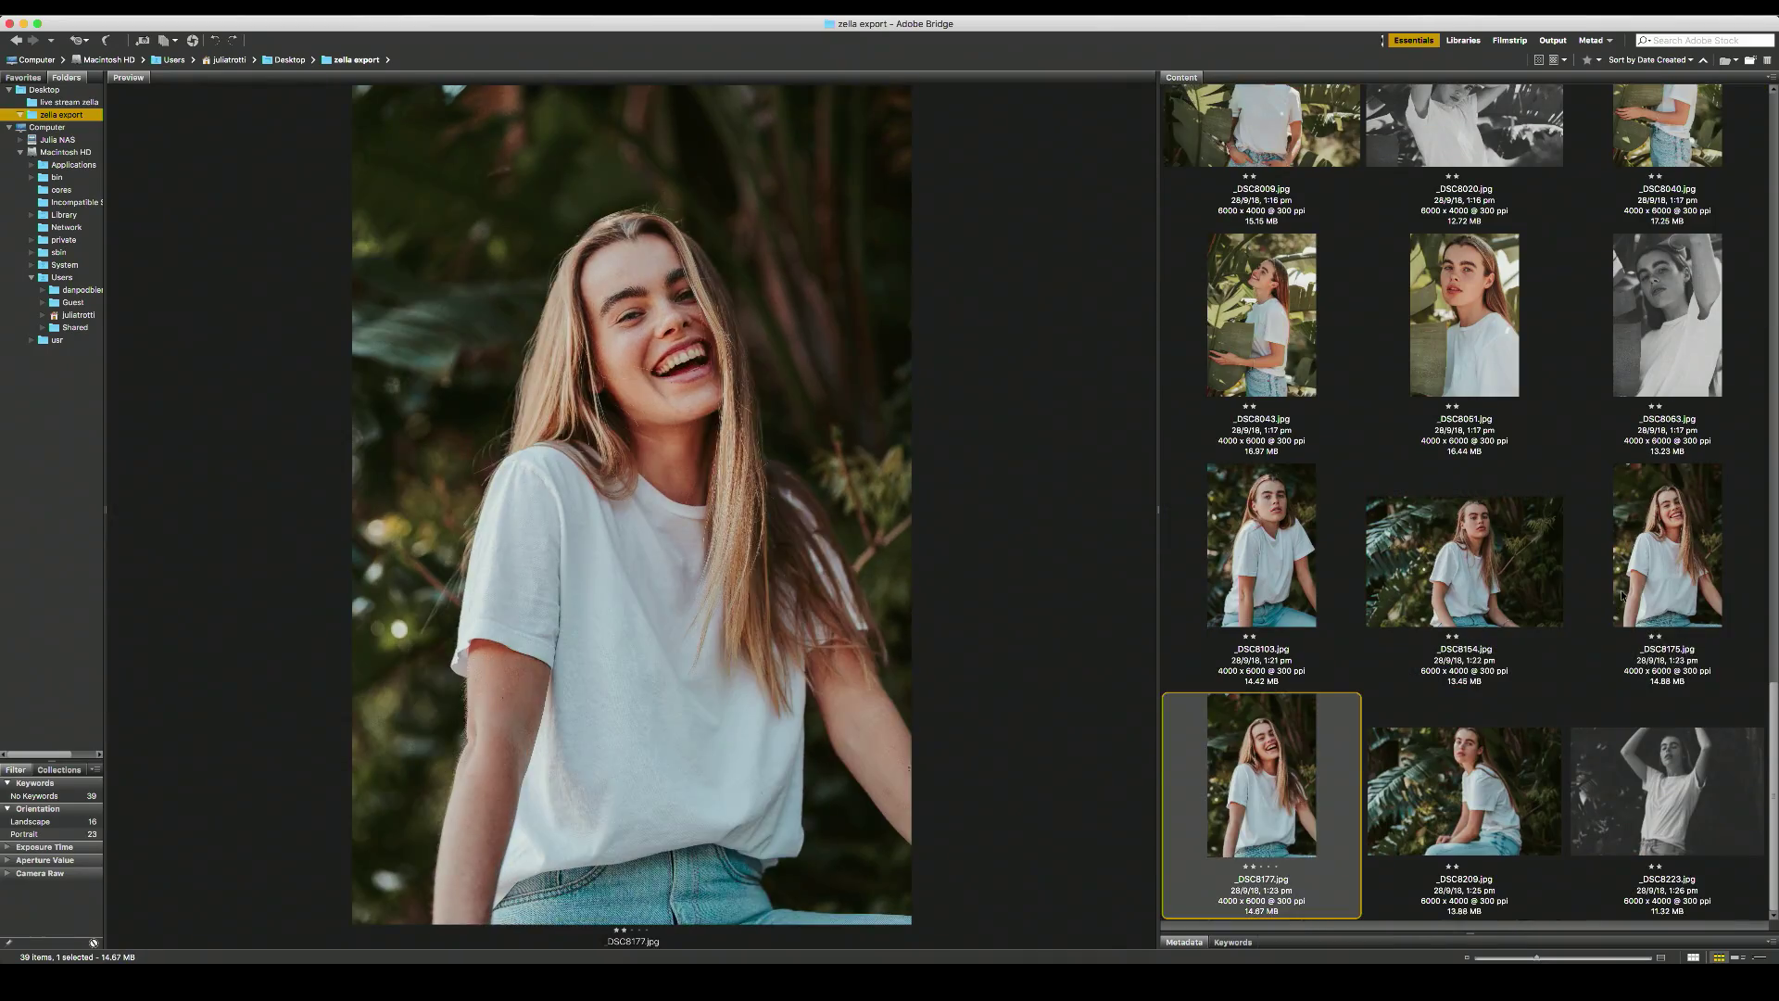
Delete _DSC8175.jpg and _DSC8209.jpg from the export folder.
click(1631, 556)
key(super+BackSpace)
click(1250, 789)
key(super+BackSpace)
Delete _DSC8103.jpg and the black-and-white _DSC8223.jpg, and preview _DSC8154.jpg.
key(Left)
key(Left)
key(Left)
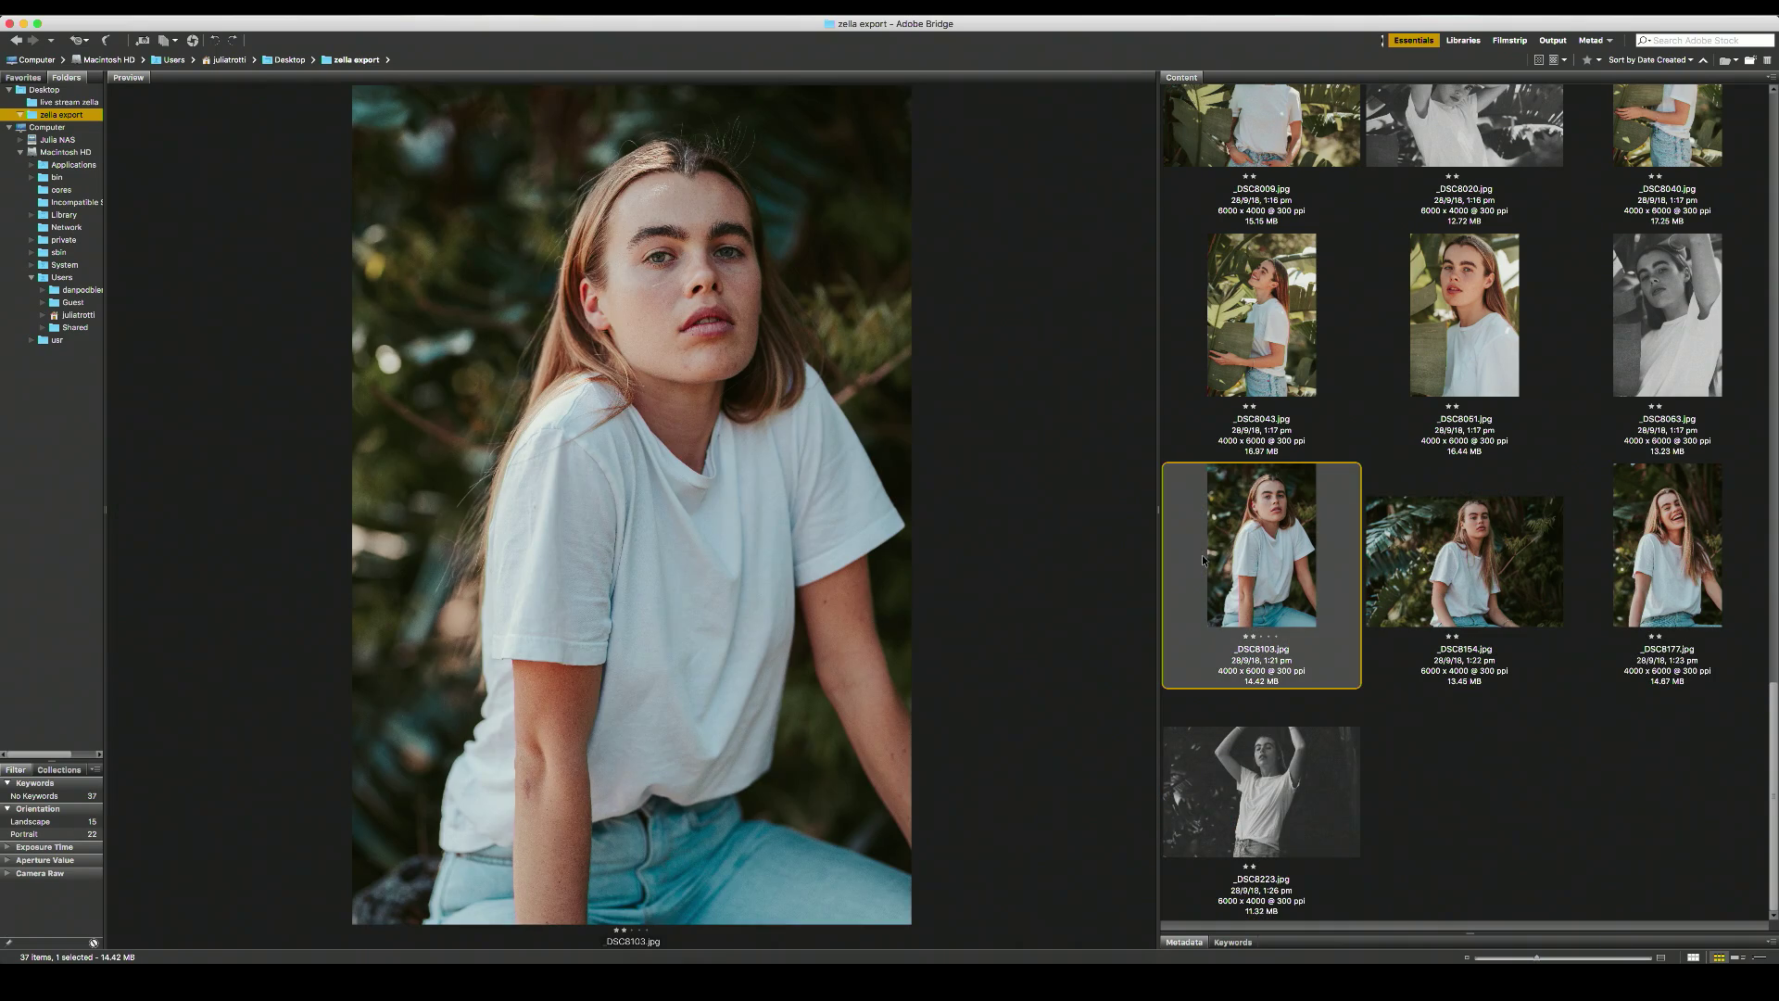
key(BackSpace)
click(1626, 767)
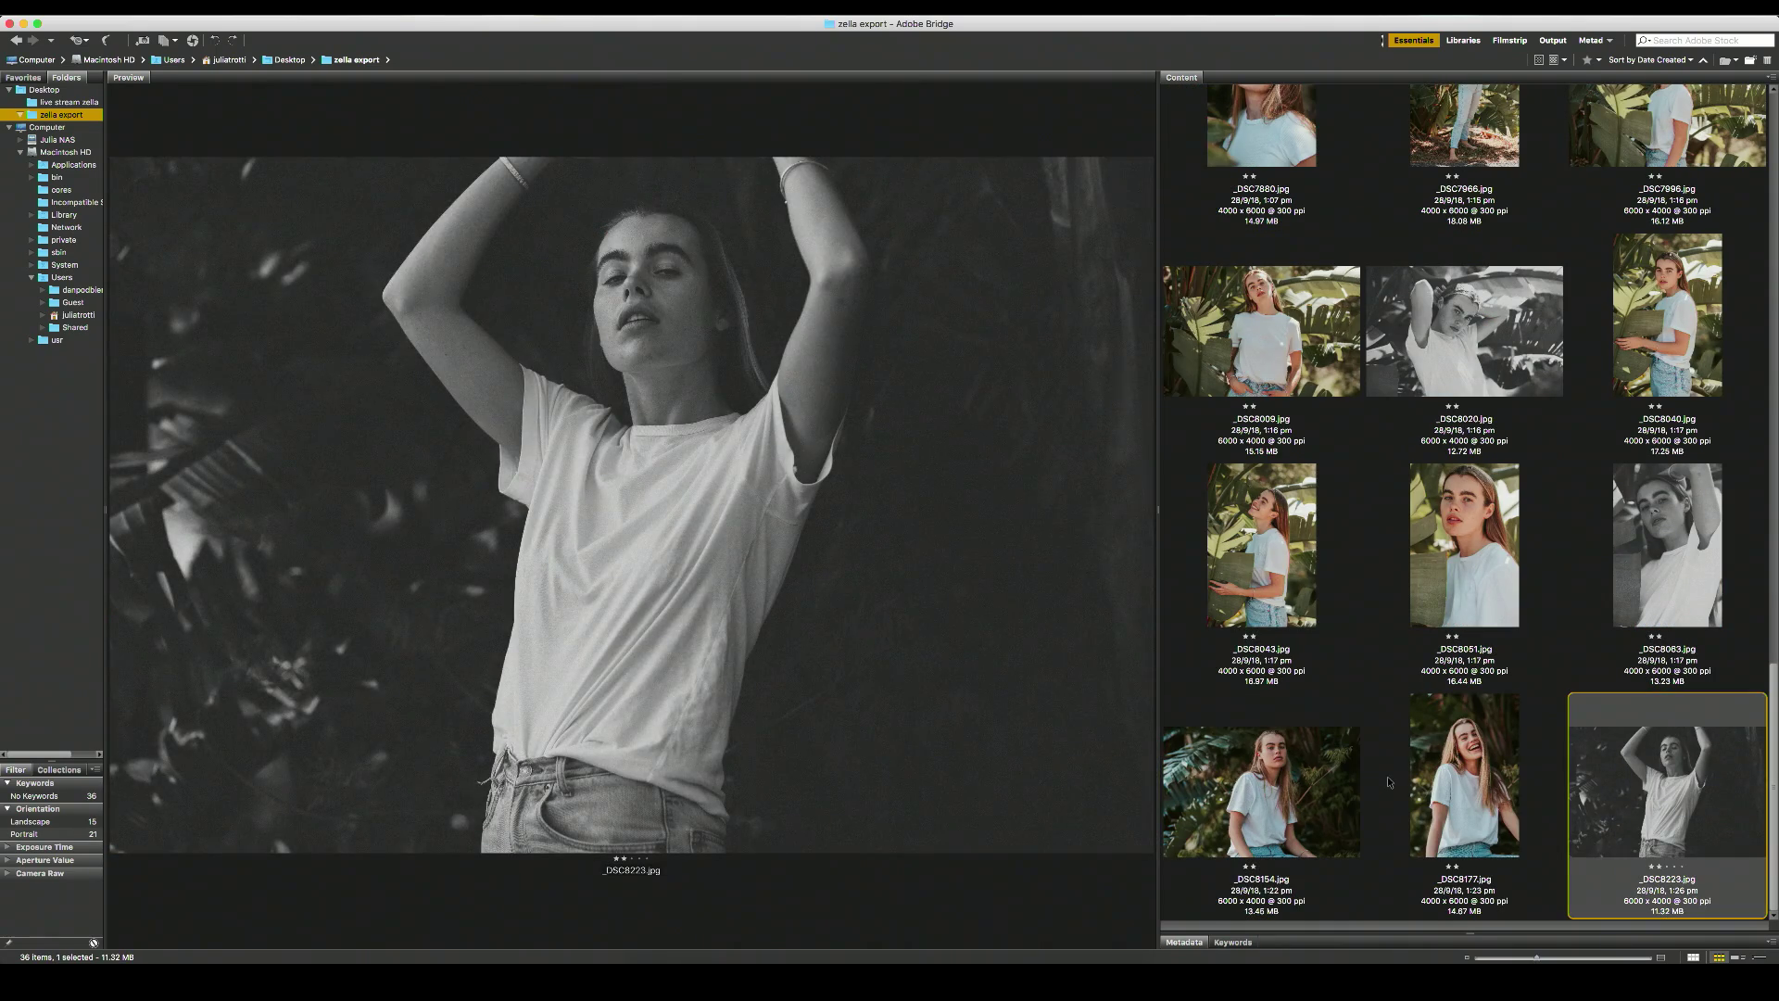
key(BackSpace)
click(1259, 781)
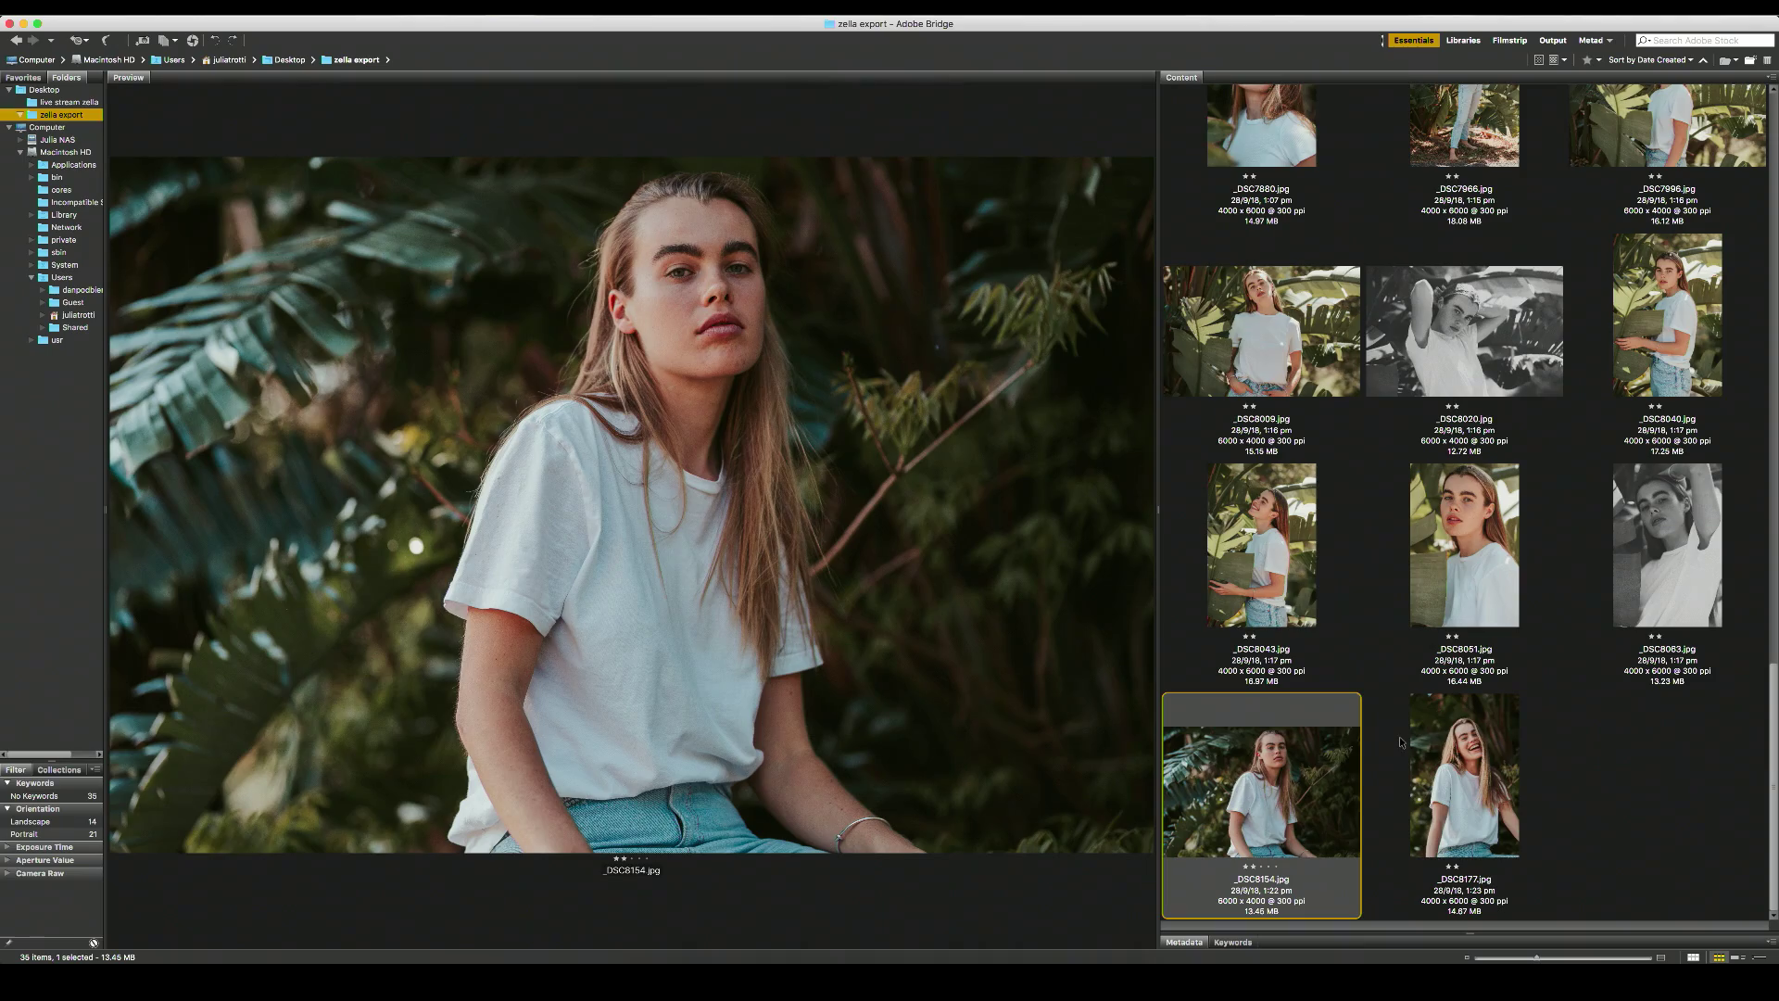
Select all photos in the export folder and clear their star ratings.
scroll(1499, 737, up, 5)
scroll(1501, 744, up, 3)
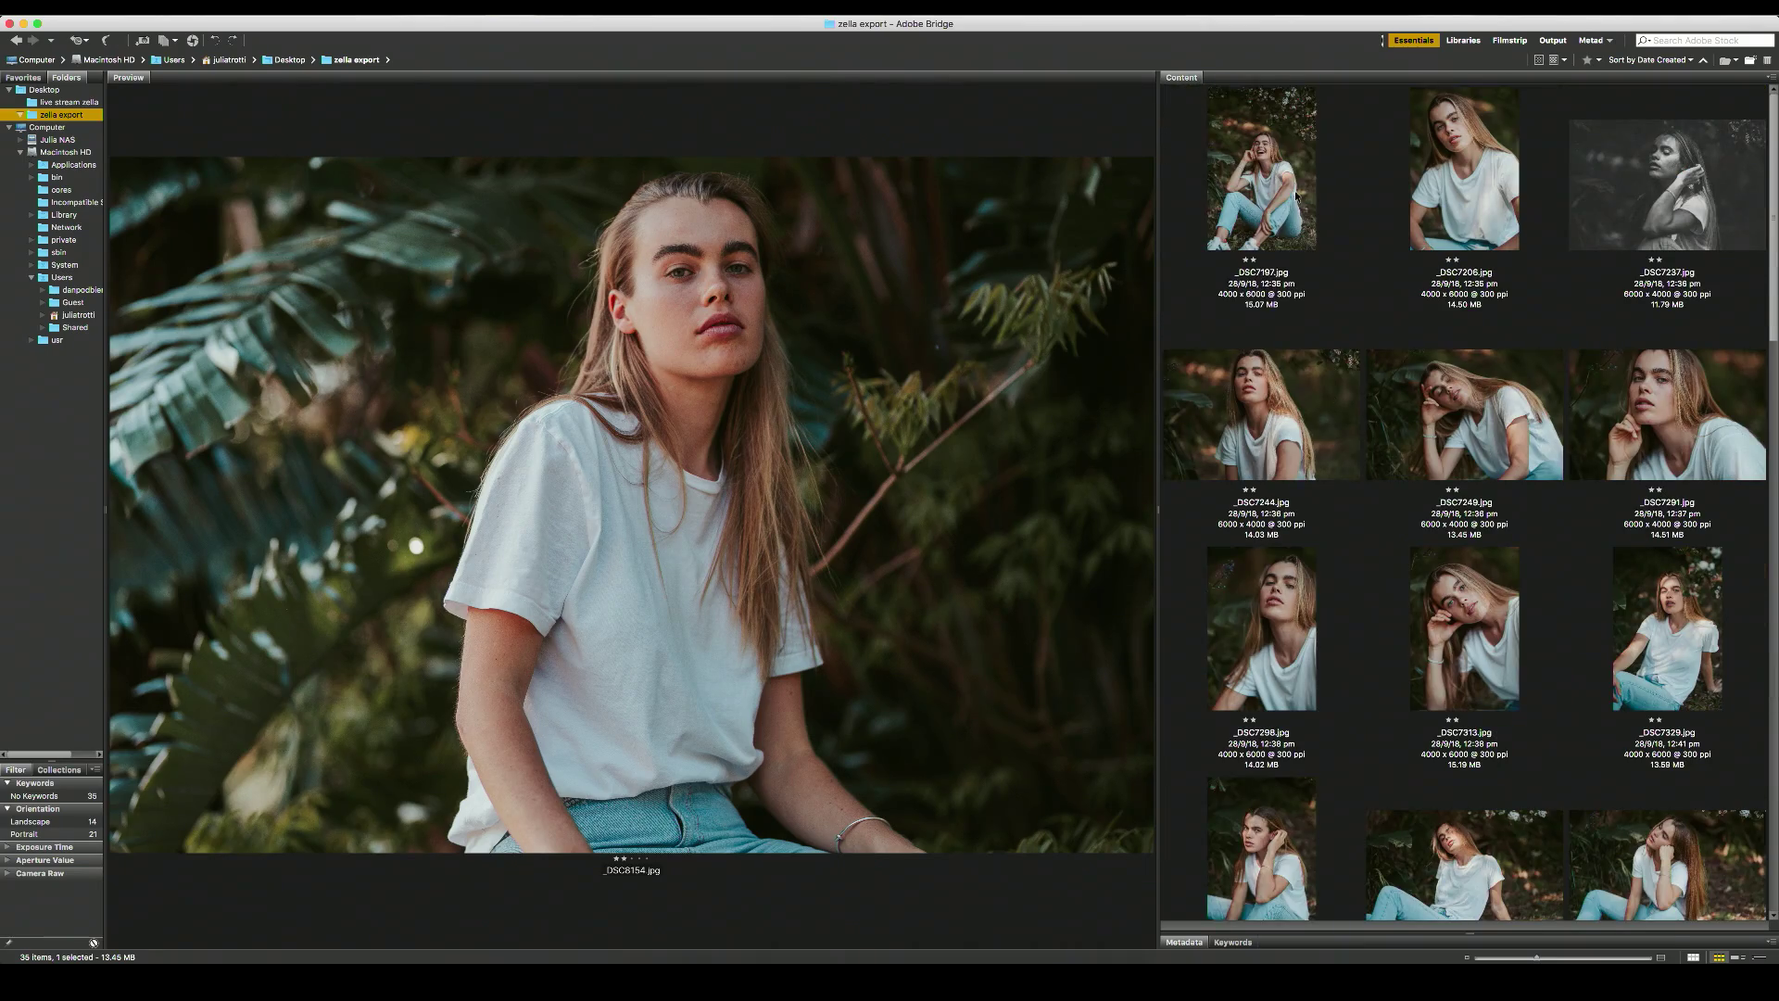
click(1295, 183)
key(super+a)
key(super+0)
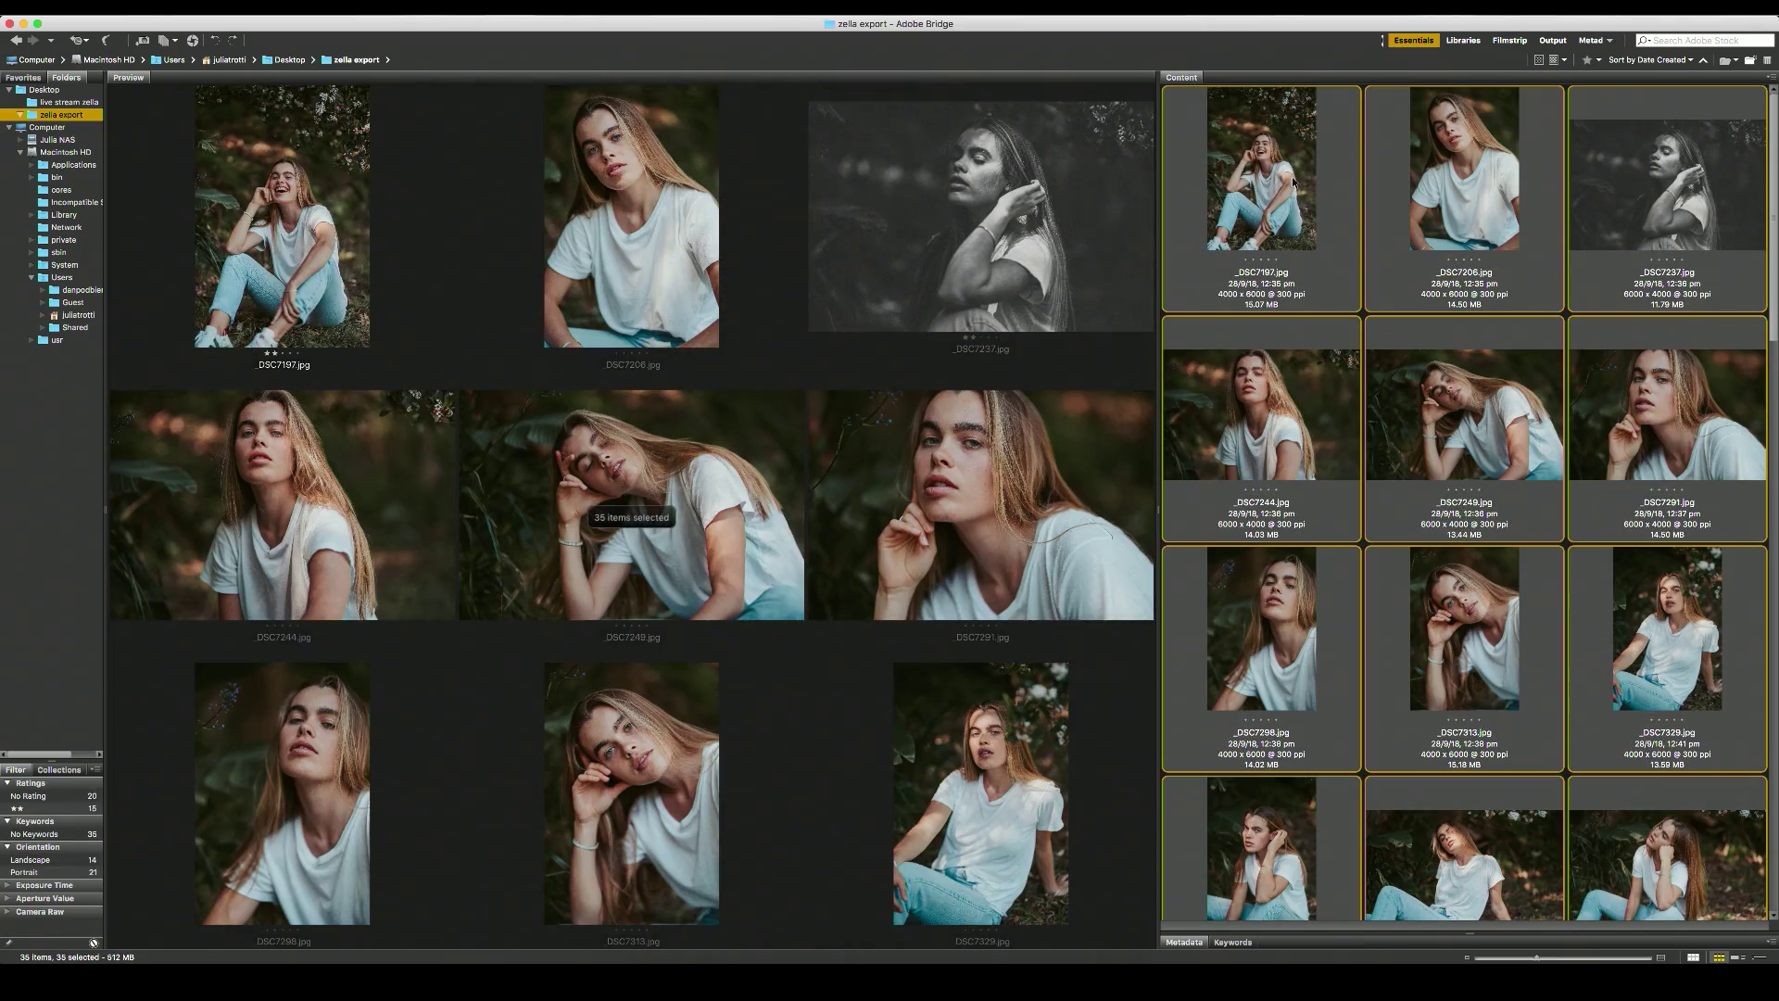
Rate the laughing shots _DSC7197.jpg and _DSC7540.jpg one star.
click(1293, 182)
key(super+1)
key(Down)
key(Right)
key(Right)
key(Right)
key(Right)
key(Right)
key(Right)
key(Right)
key(Right)
key(Right)
key(Right)
key(Right)
key(Right)
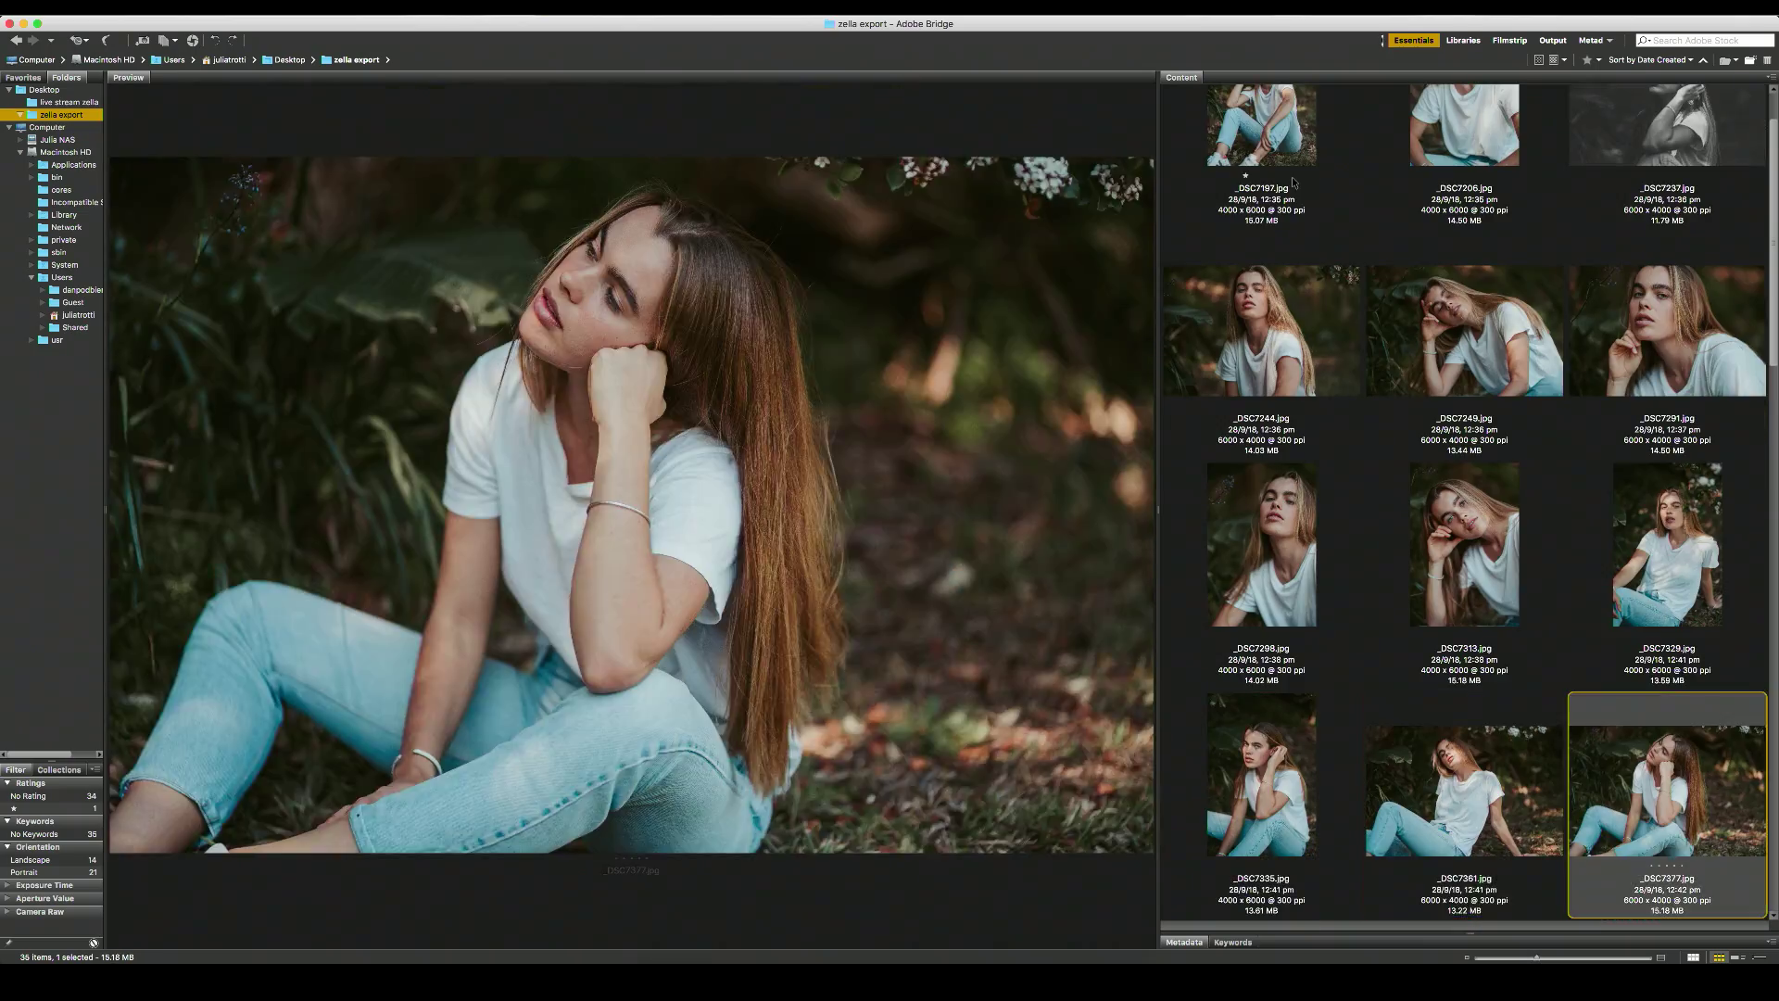
key(super+1)
Rate the smiling photos _DSC7565.jpg, _DSC7590.jpg and _DSC7644.jpg one star.
key(Right)
key(Right)
key(super+1)
key(Right)
key(super+1)
key(Right)
key(Right)
key(super+1)
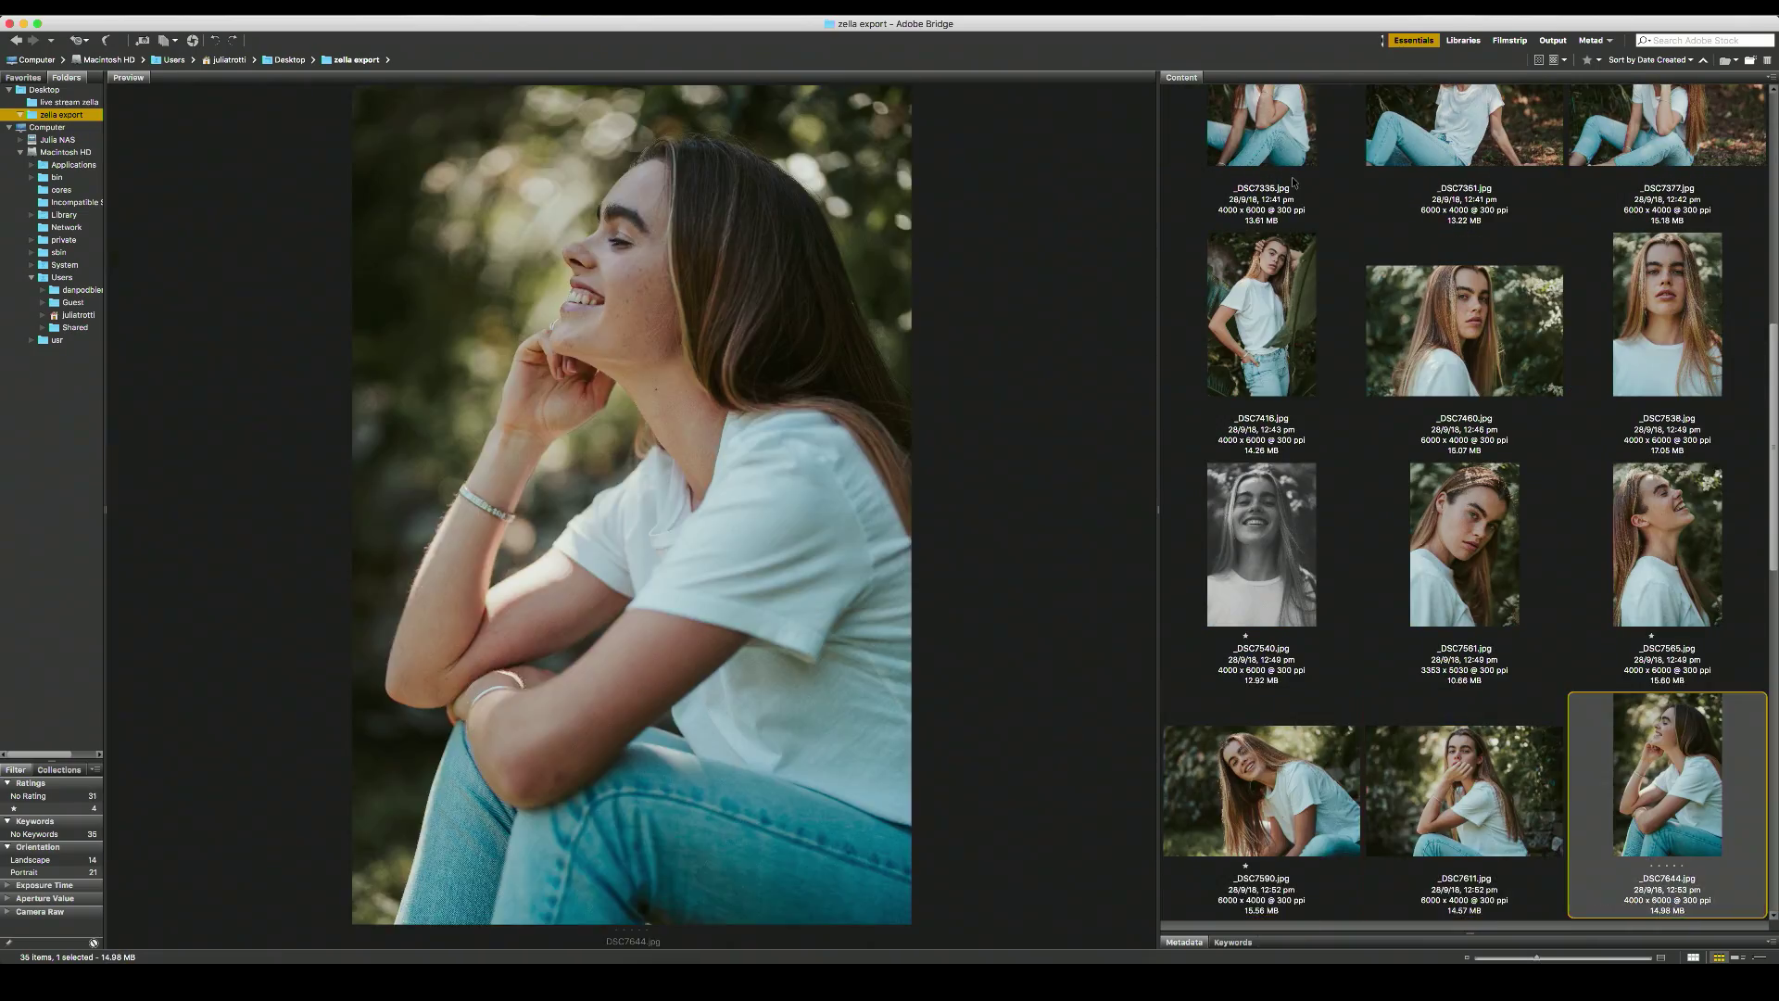
Rate the smiling photos _DSC7880.jpg and _DSC7996.jpg one star.
key(Right)
key(Right)
key(Right)
key(Right)
key(super+1)
key(Right)
key(Right)
key(super+1)
Rate _DSC8043.jpg and _DSC8177.jpg one star, and filter the folder to one-star photos.
key(Right)
key(Right)
key(Right)
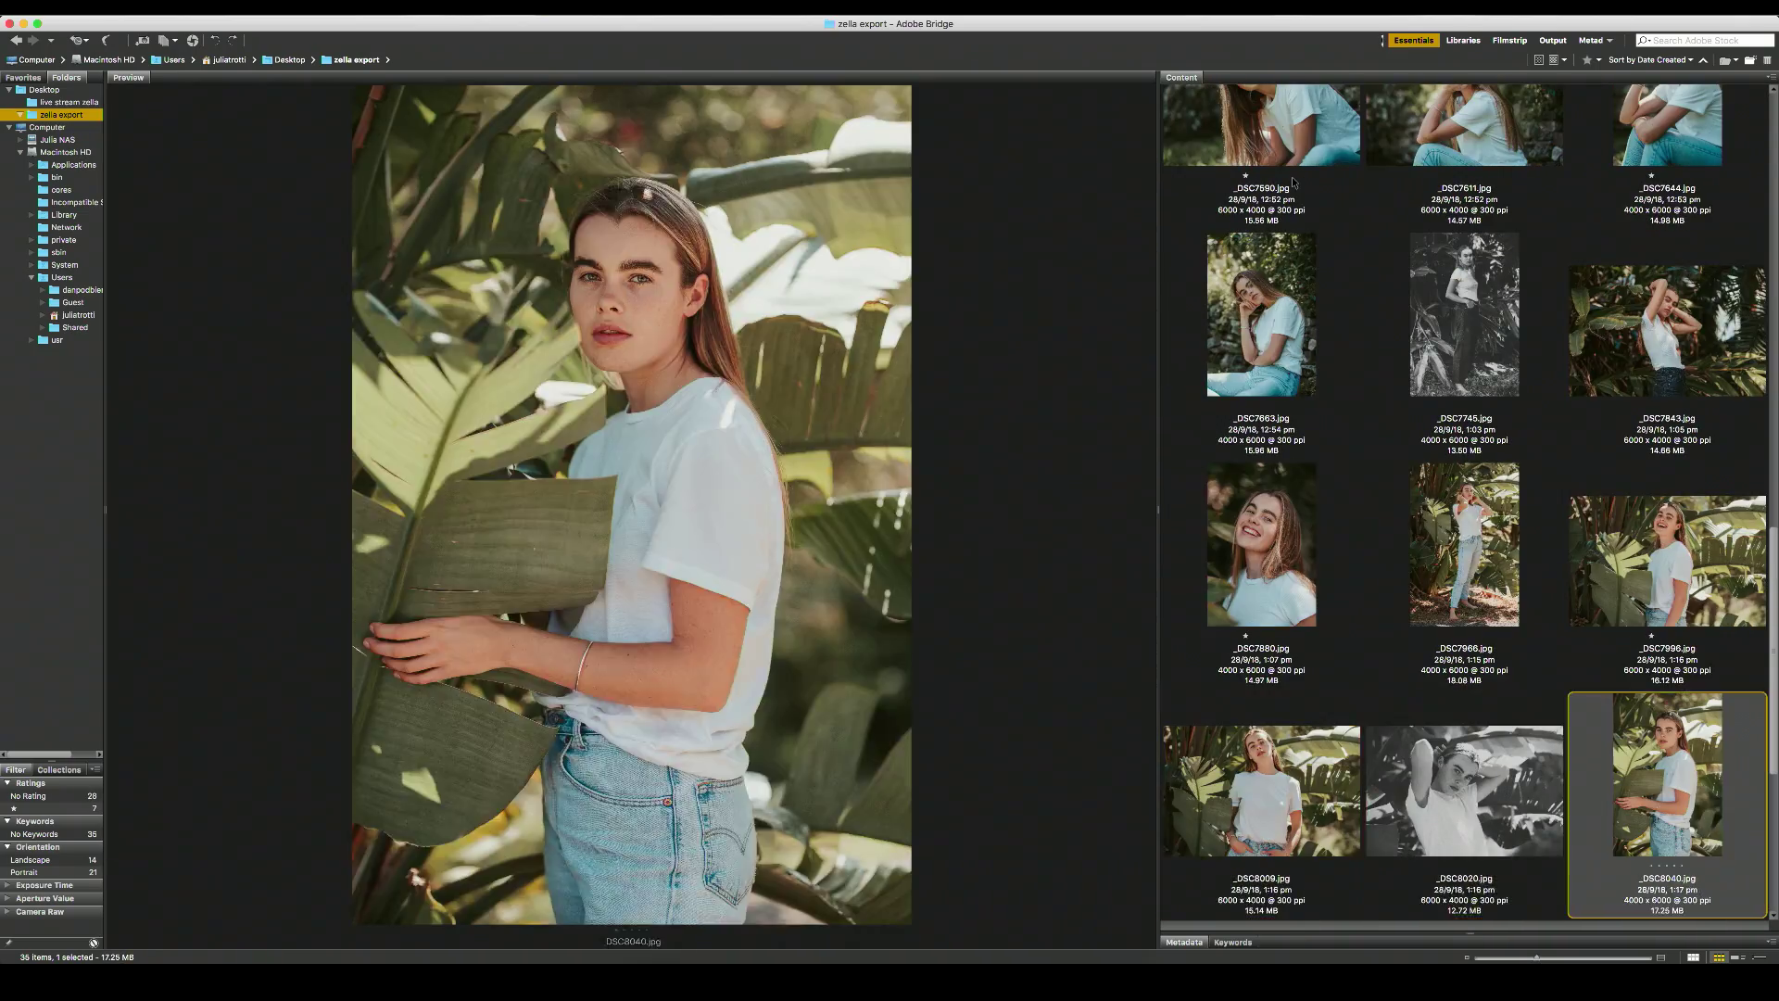
key(Right)
key(super+1)
key(Right)
key(Right)
key(Right)
key(Right)
key(super+alt+1)
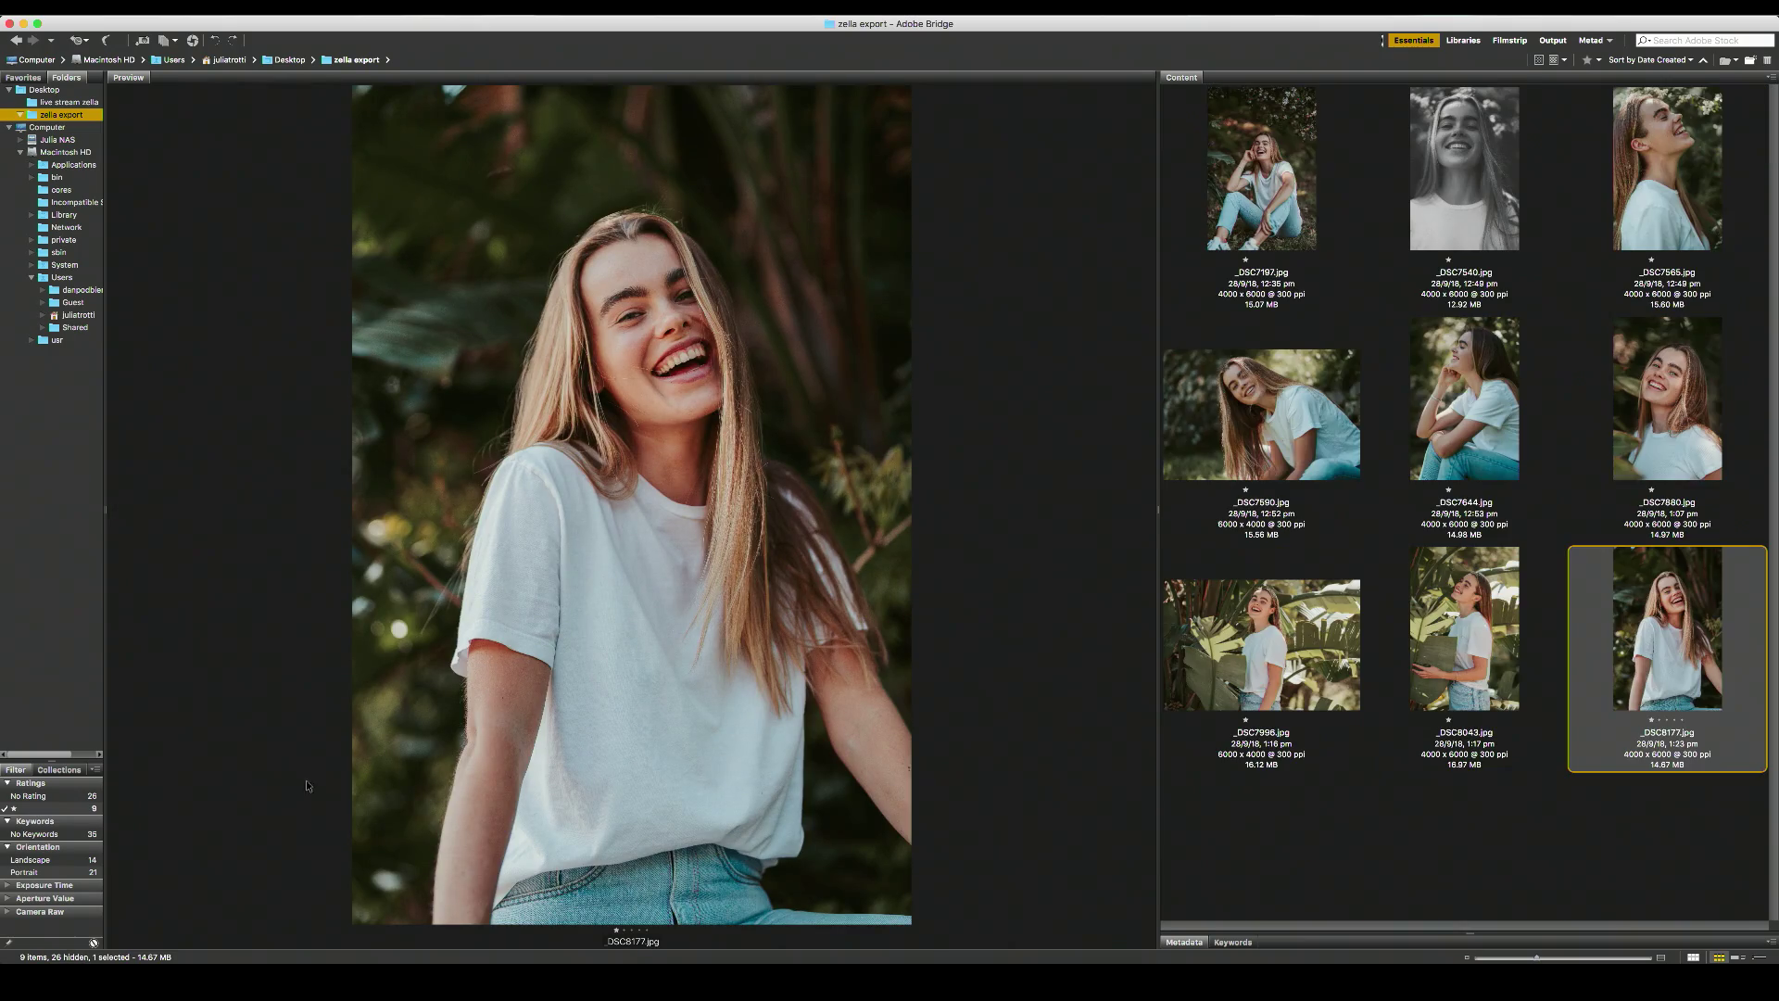
Compare the one-star smiling photos and delete the black-and-white _DSC7540.jpg.
click(1421, 350)
click(1599, 338)
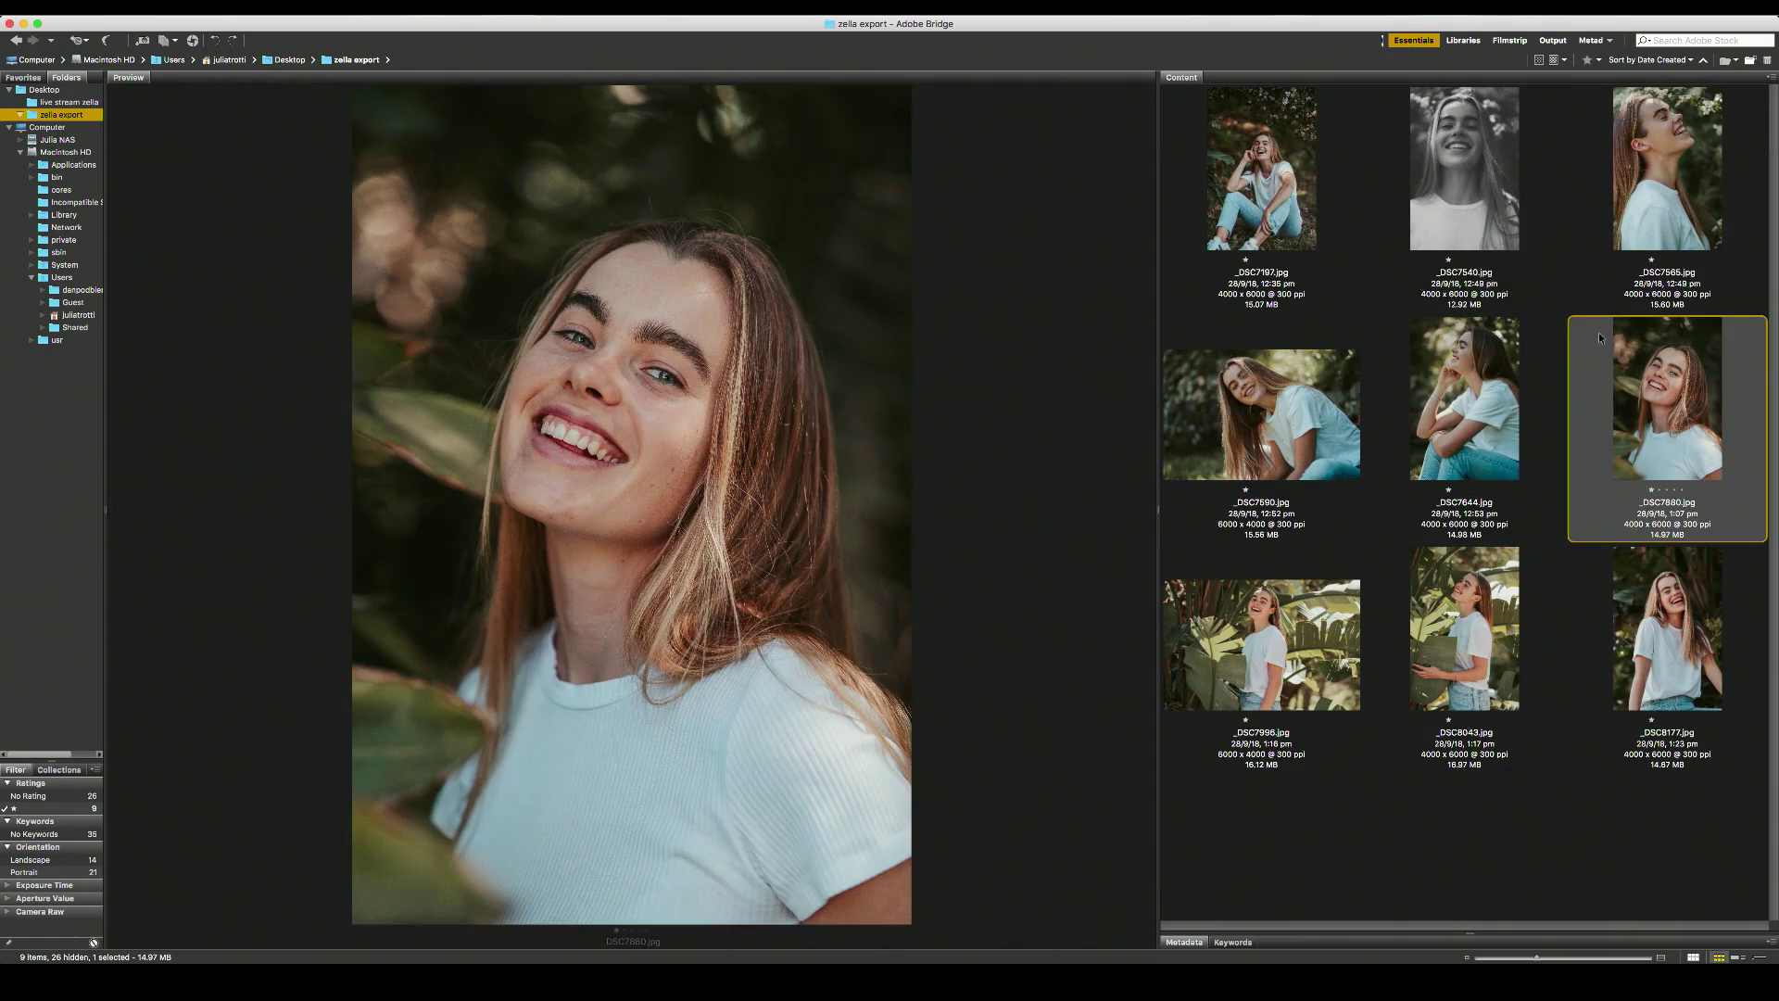
click(1461, 186)
key(super+BackSpace)
key(Right)
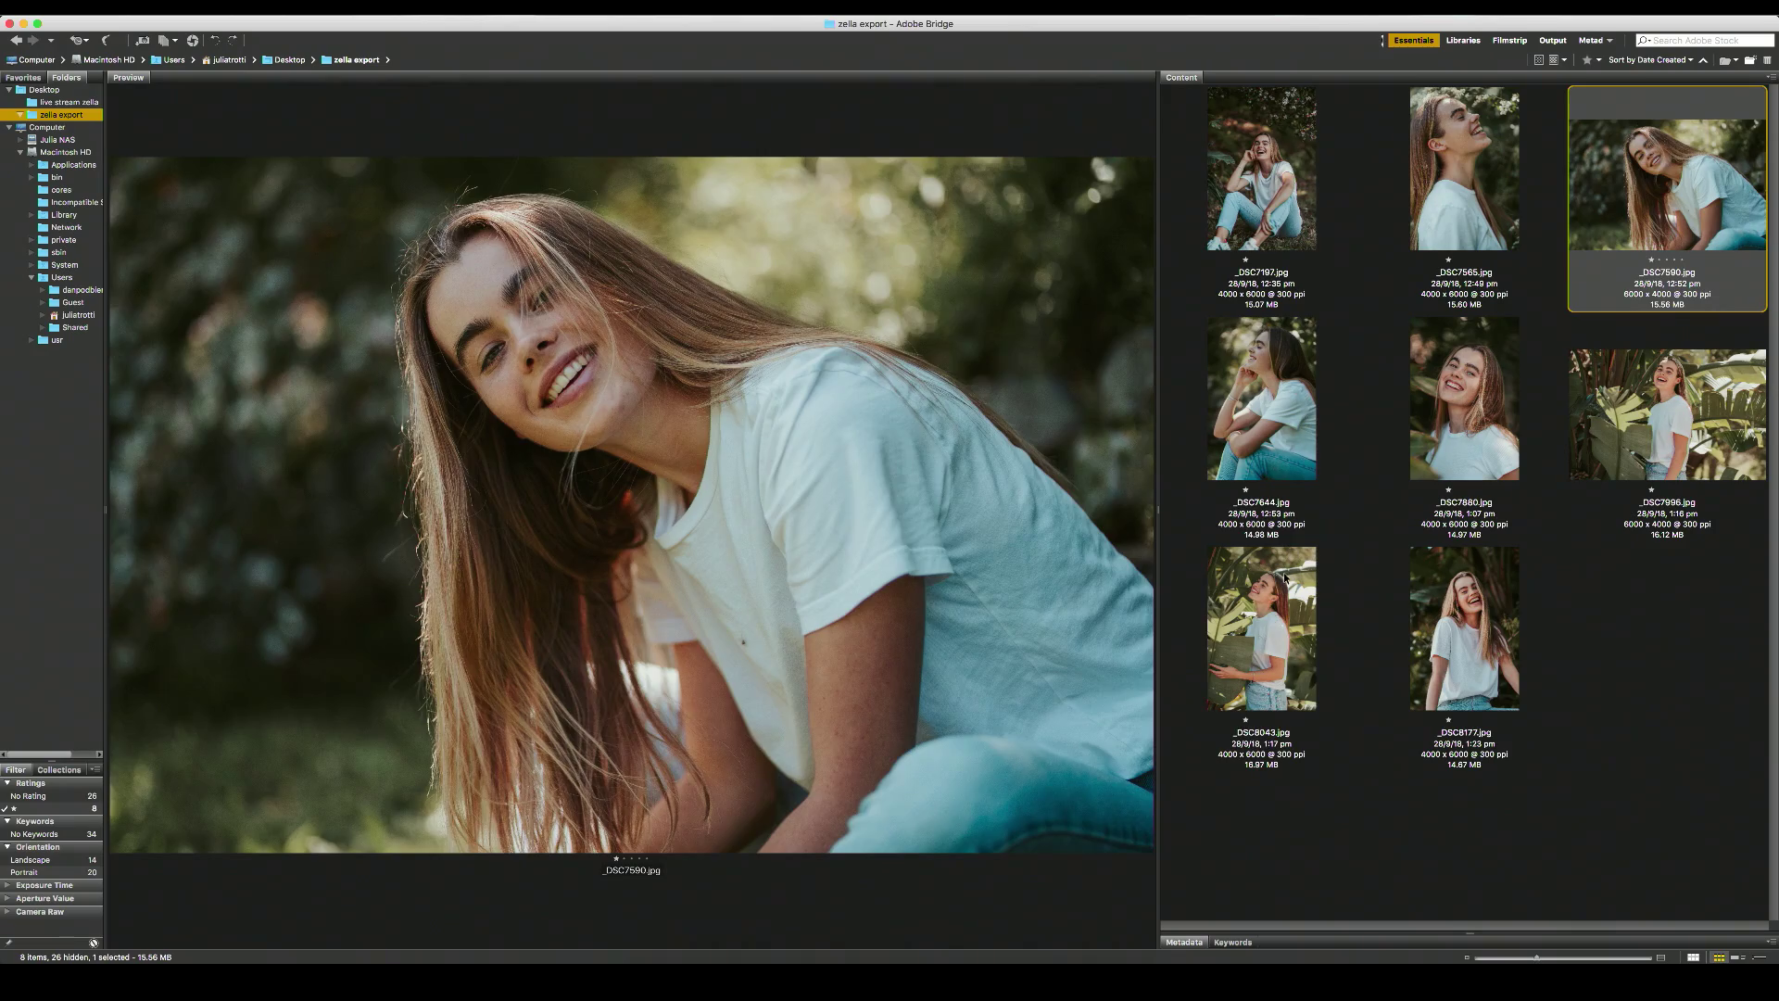
Compare the similar smiling shots and delete _DSC7644.jpg and _DSC7996.jpg.
key(Right)
click(1263, 587)
click(1605, 394)
click(1344, 376)
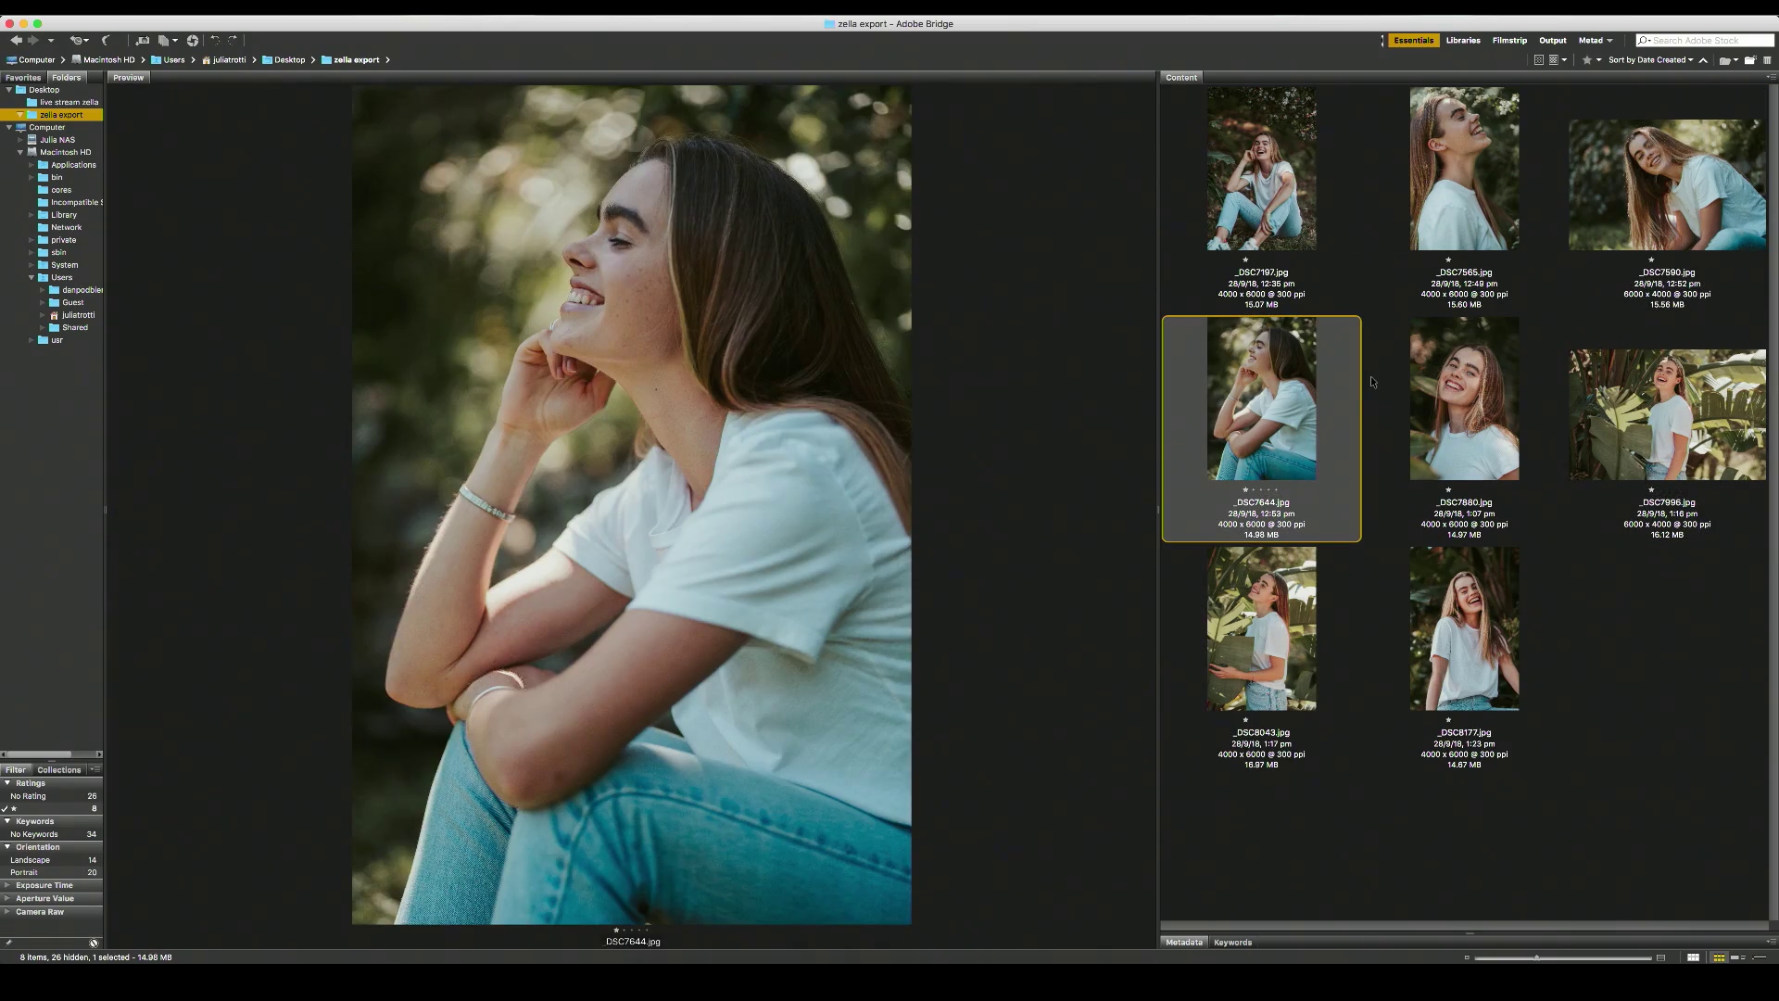
key(super+BackSpace)
key(Right)
key(super+BackSpace)
Preview each of the one-star smiling photos from _DSC7197.jpg to _DSC8177.jpg.
click(1262, 205)
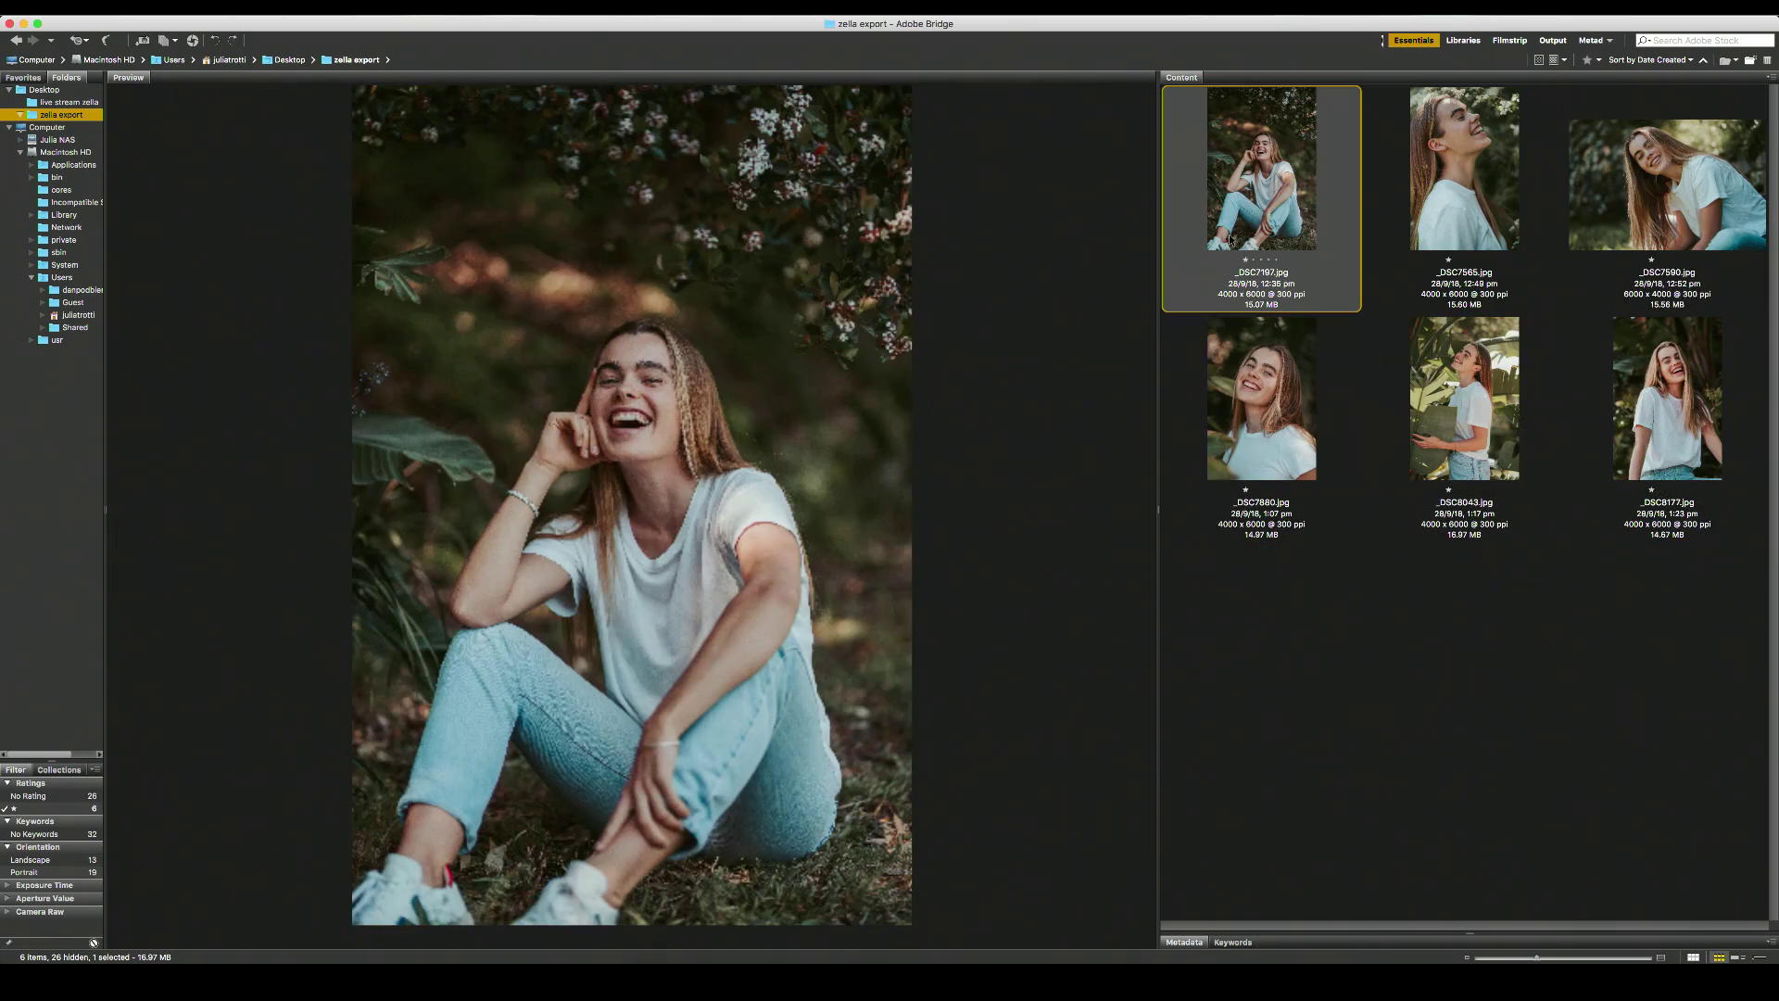
click(1441, 213)
click(1621, 214)
click(1284, 387)
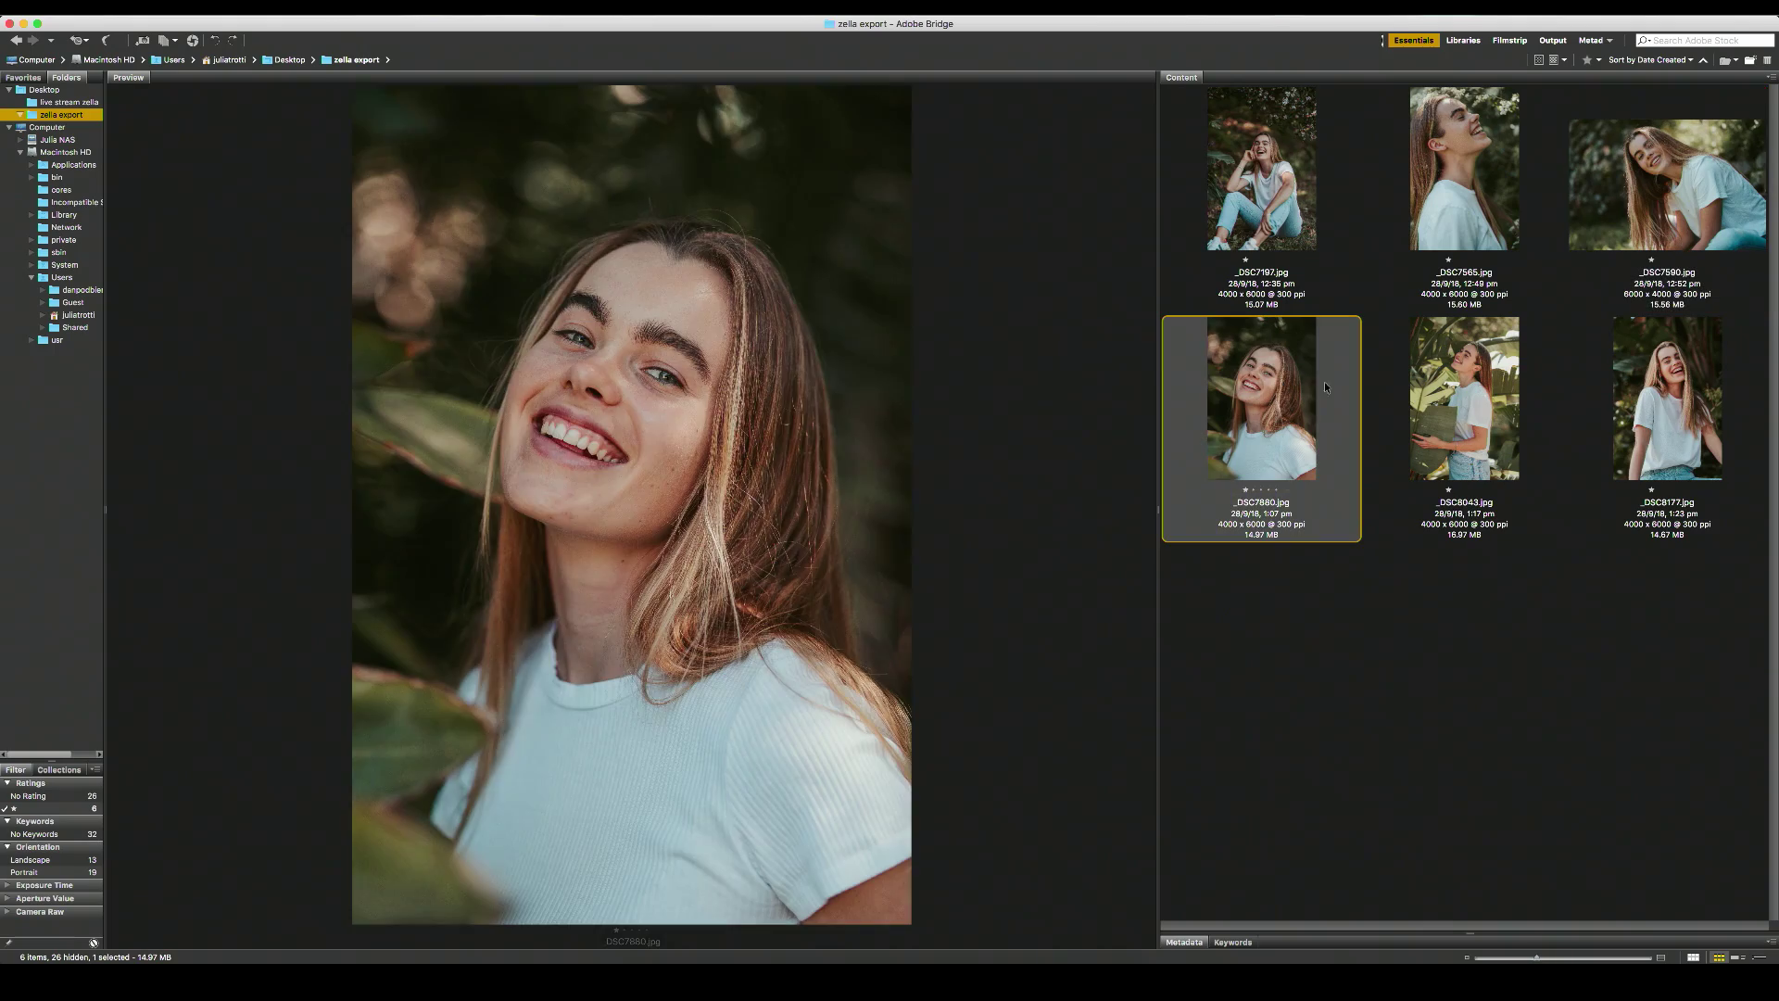
click(1454, 381)
click(1658, 389)
Remove the one-star filter and clear the star ratings of all photos in the folder.
click(14, 808)
click(1415, 185)
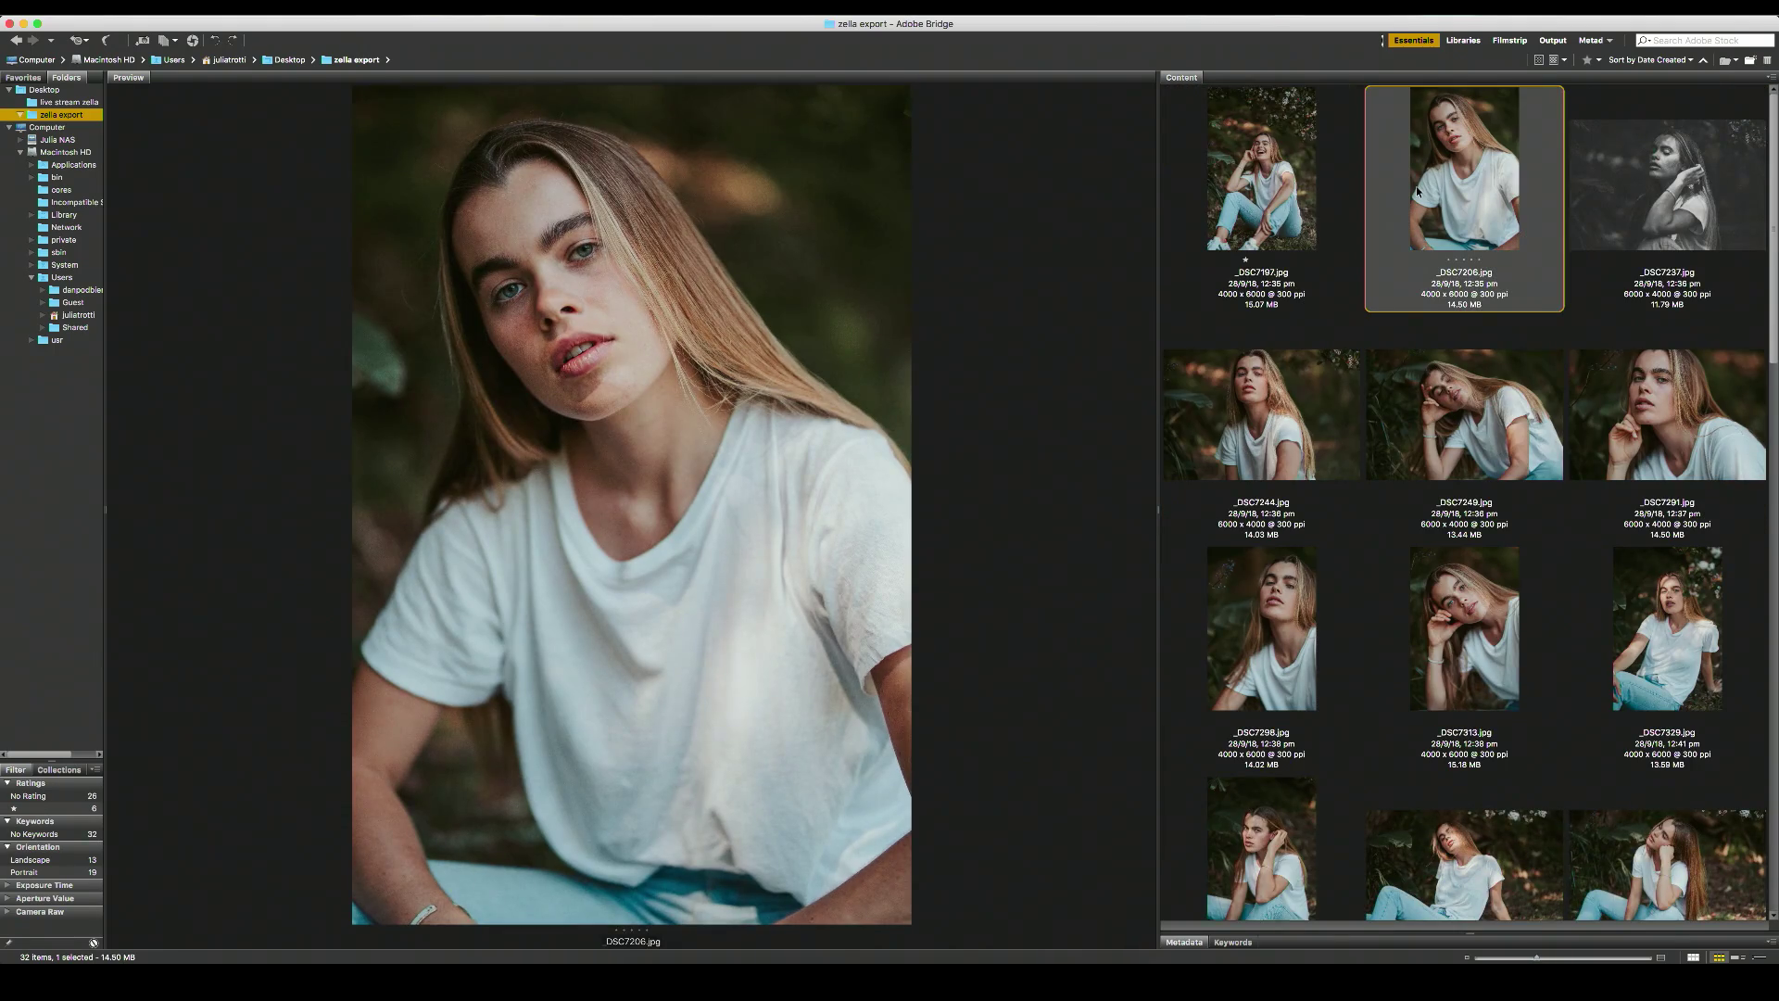
key(super+a)
Rate the serious portraits _DSC7206.jpg, _DSC7244.jpg, _DSC7291.jpg and _DSC7313.jpg one star.
click(1442, 190)
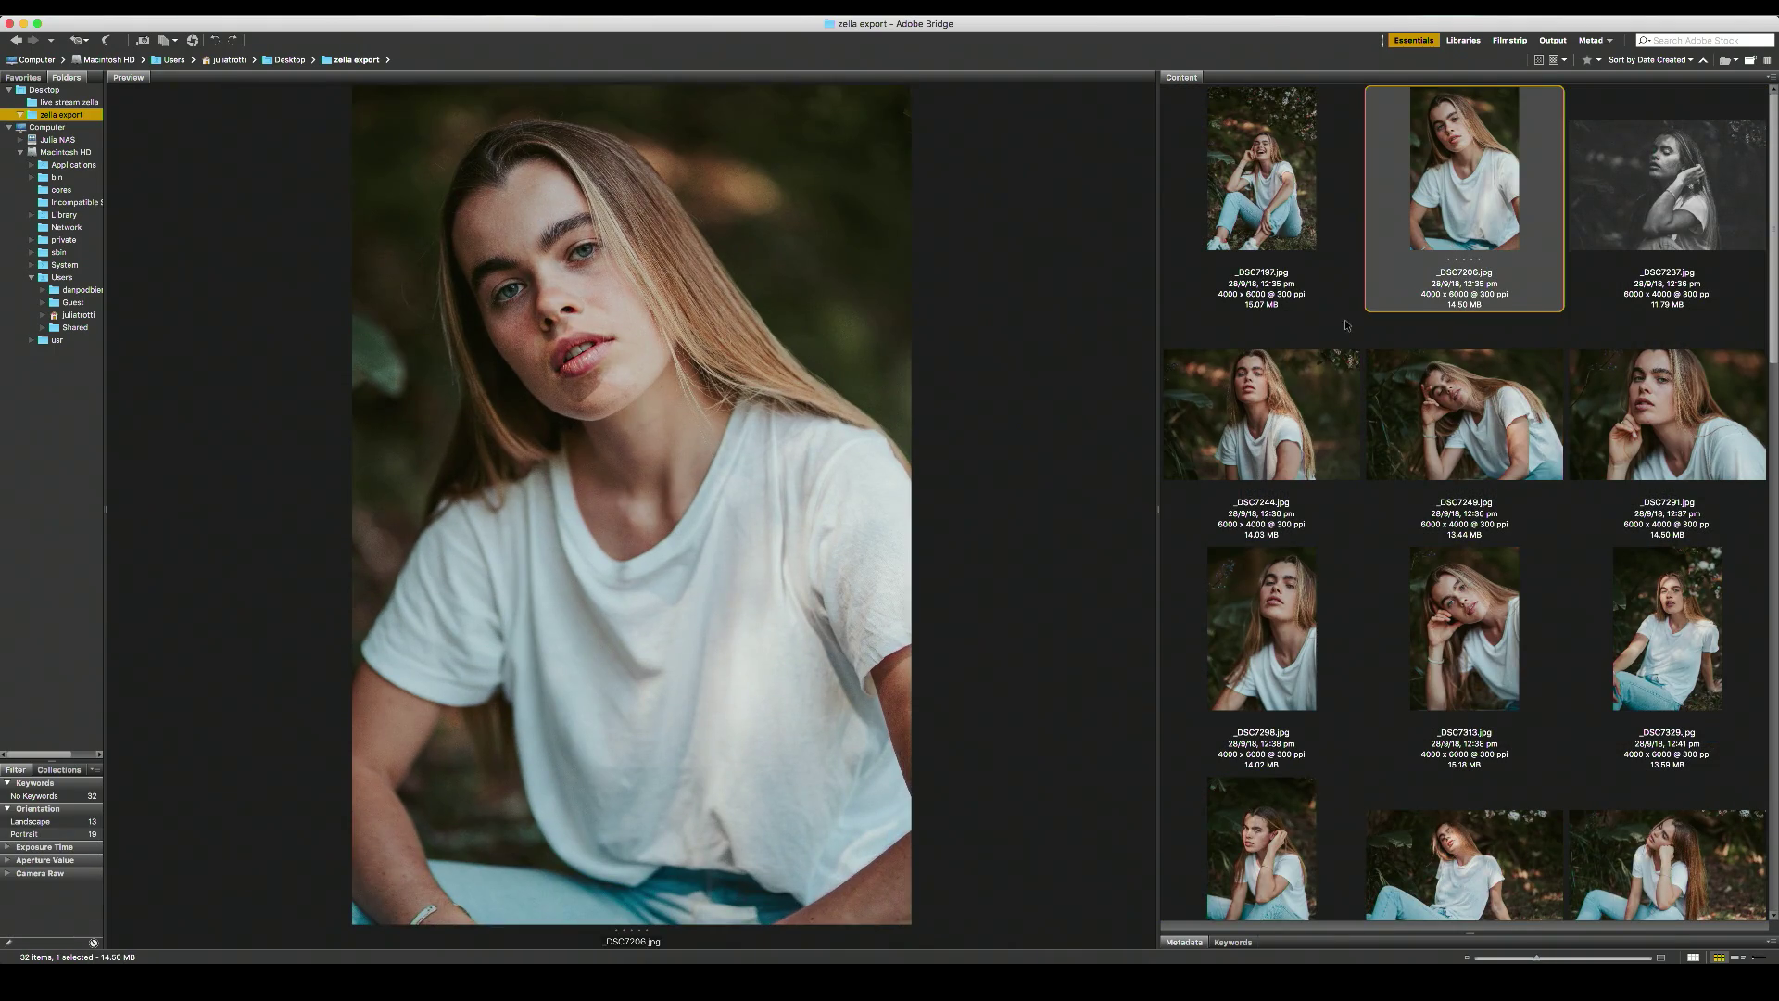
click(1297, 408)
click(1501, 621)
click(1659, 623)
scroll(1659, 623, down, 3)
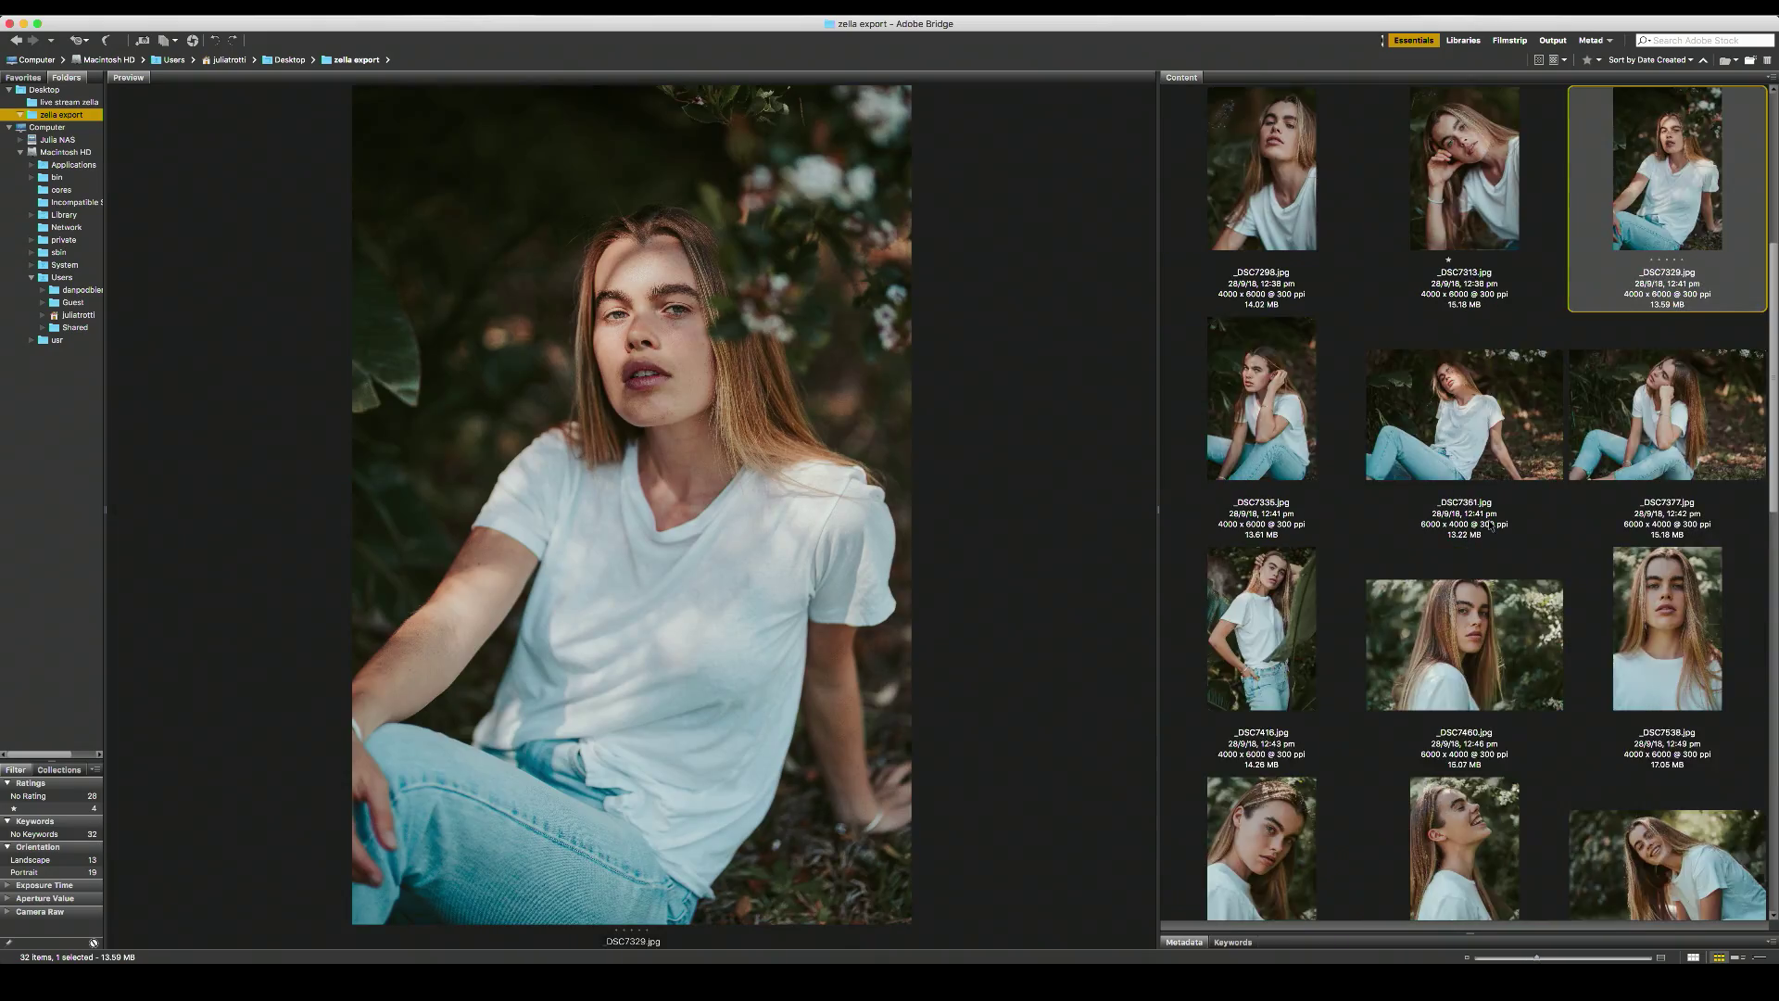
Rate the serious portraits _DSC7460.jpg, _DSC7538.jpg and _DSC7561.jpg one star.
click(1482, 431)
key(super+1)
click(1653, 445)
key(super+1)
click(1283, 621)
key(super+1)
Rate the seated photos _DSC7611.jpg and _DSC7663.jpg one star.
scroll(1548, 619, down, 1)
click(1307, 647)
key(super+1)
click(1458, 622)
key(super+1)
Rate _DSC7843.jpg, _DSC8009.jpg, _DSC8020.jpg and _DSC8040.jpg one star.
scroll(1458, 623, down, 1)
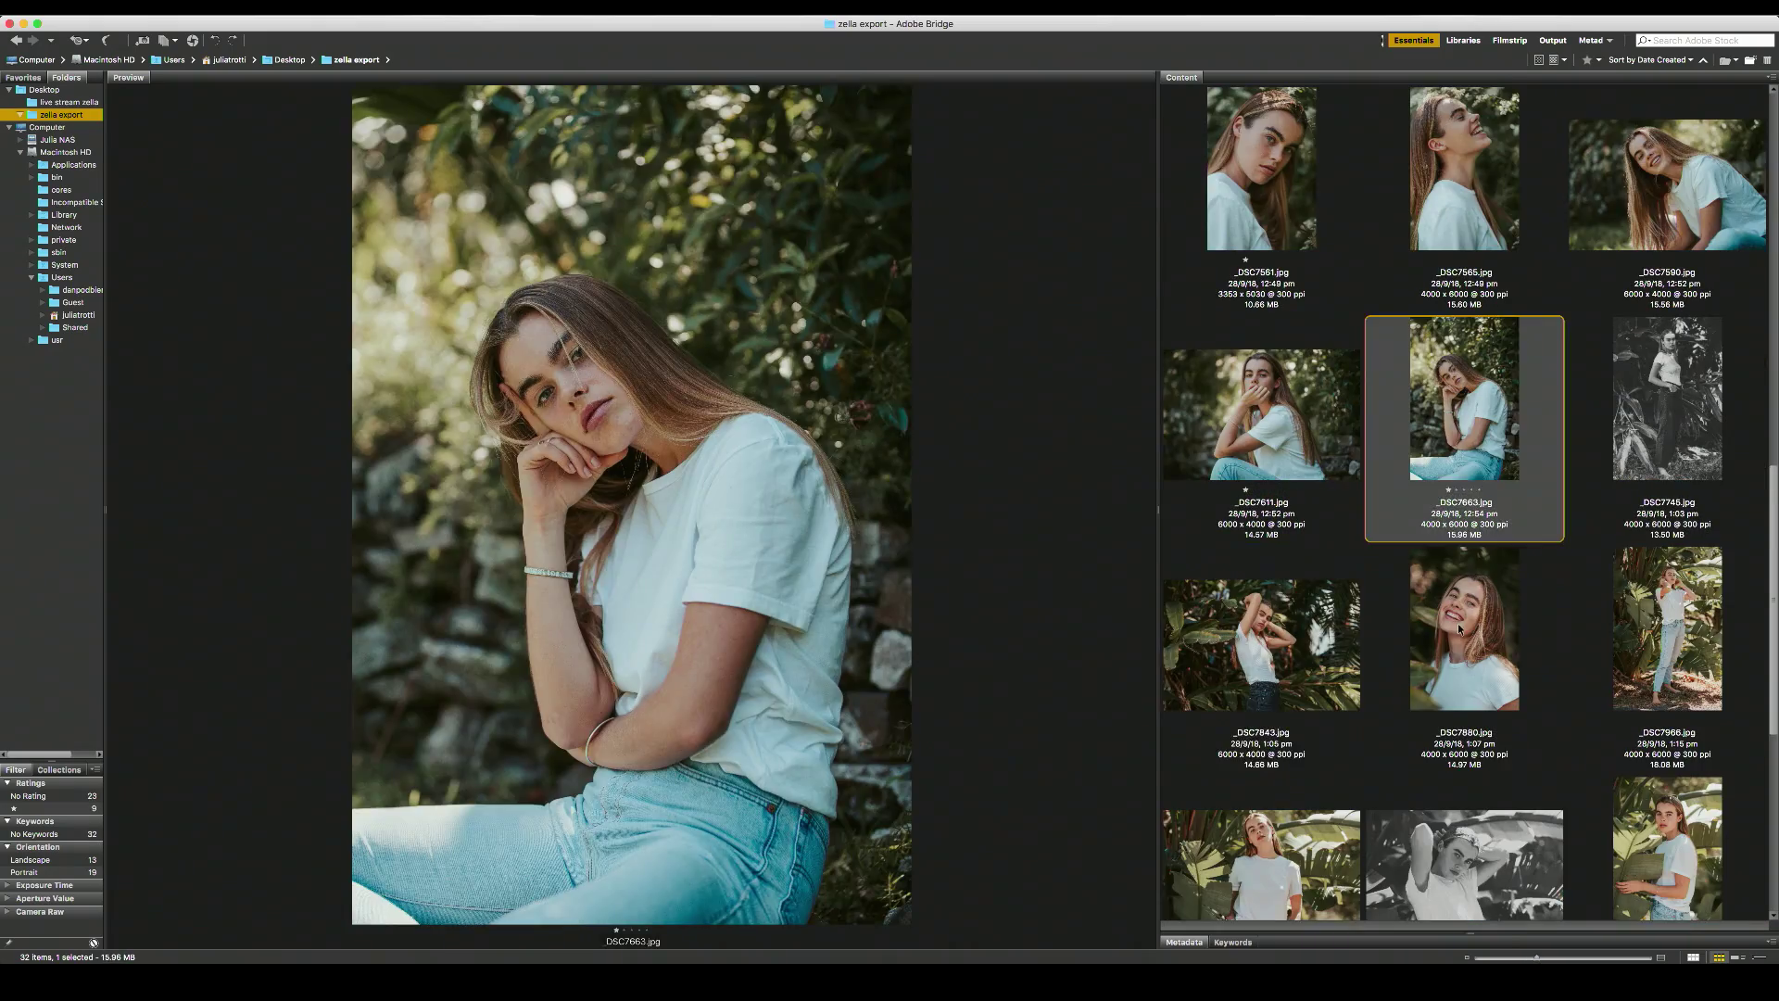
click(1297, 626)
key(super+1)
click(1286, 630)
click(1473, 630)
click(1649, 625)
scroll(1649, 625, down, 1)
Rate _DSC8051.jpg and _DSC8063.jpg one star, and filter the folder to one-star photos.
click(1473, 625)
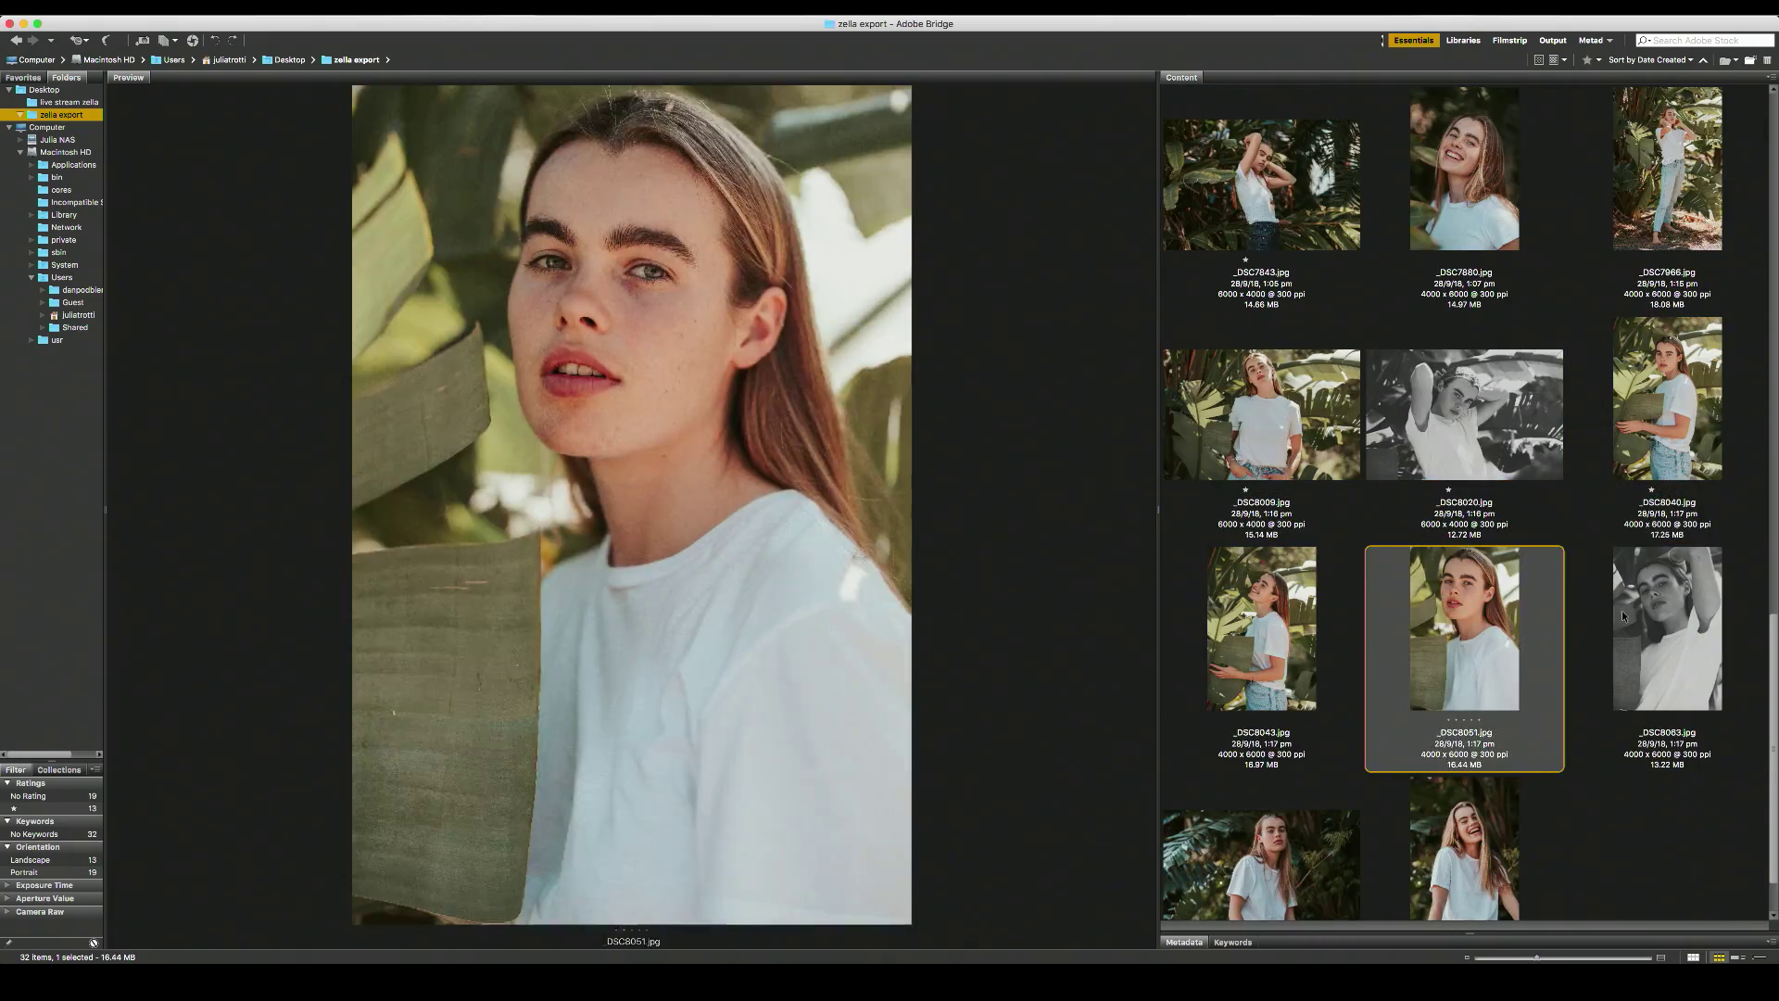
click(1640, 613)
key(super+1)
click(14, 808)
Review the first one-star serious portraits and delete _DSC7206.jpg.
scroll(1415, 546, up, 3)
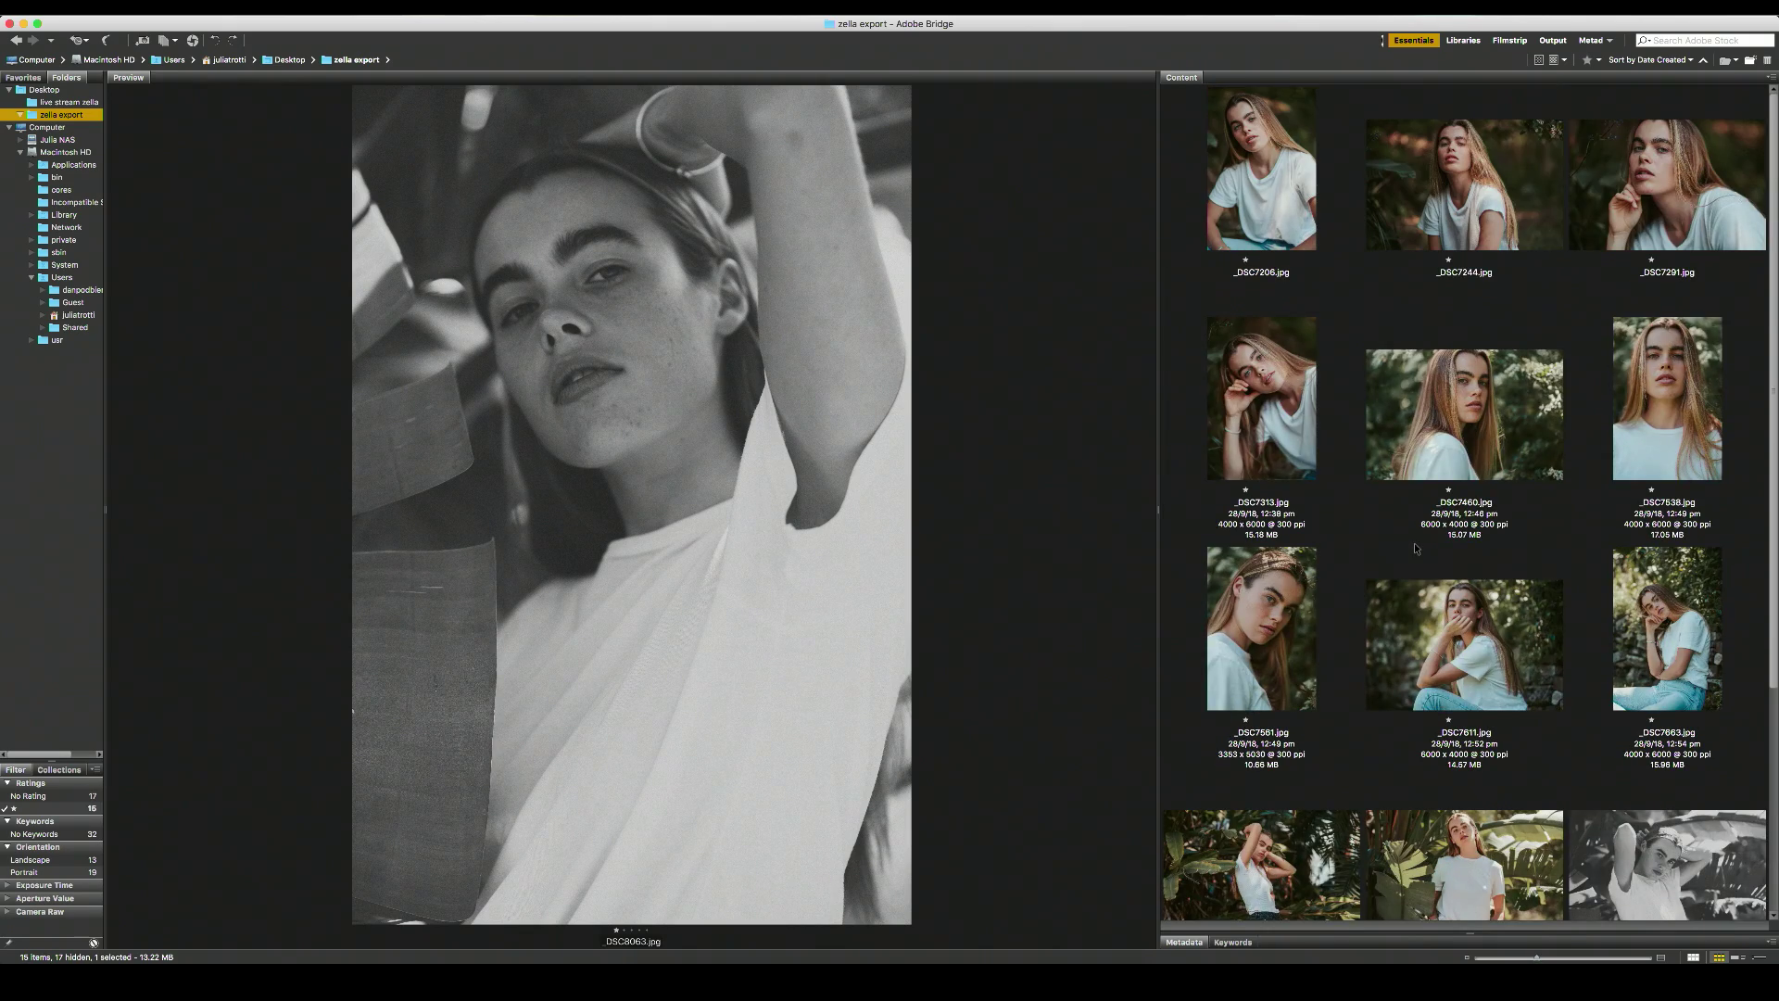
click(1469, 381)
click(1243, 130)
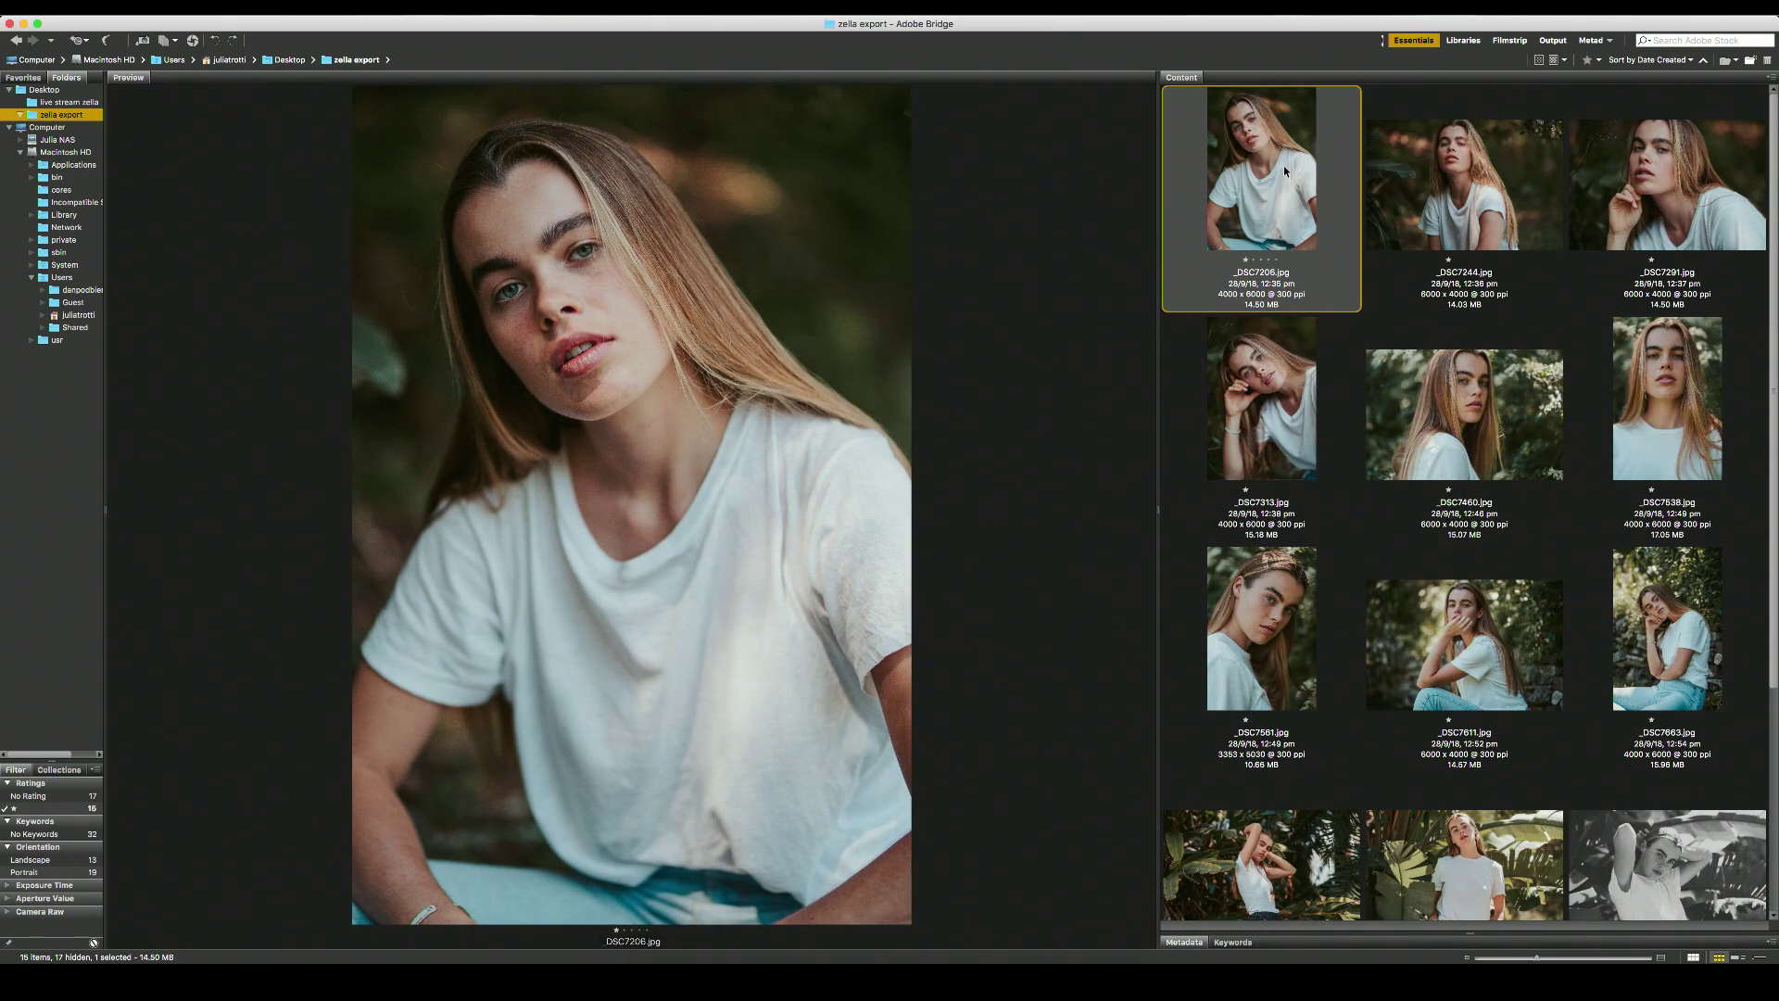
key(super+0)
Compare the close-up serious portraits _DSC7291.jpg, _DSC7313.jpg, _DSC7460.jpg and _DSC7561.jpg.
click(1448, 196)
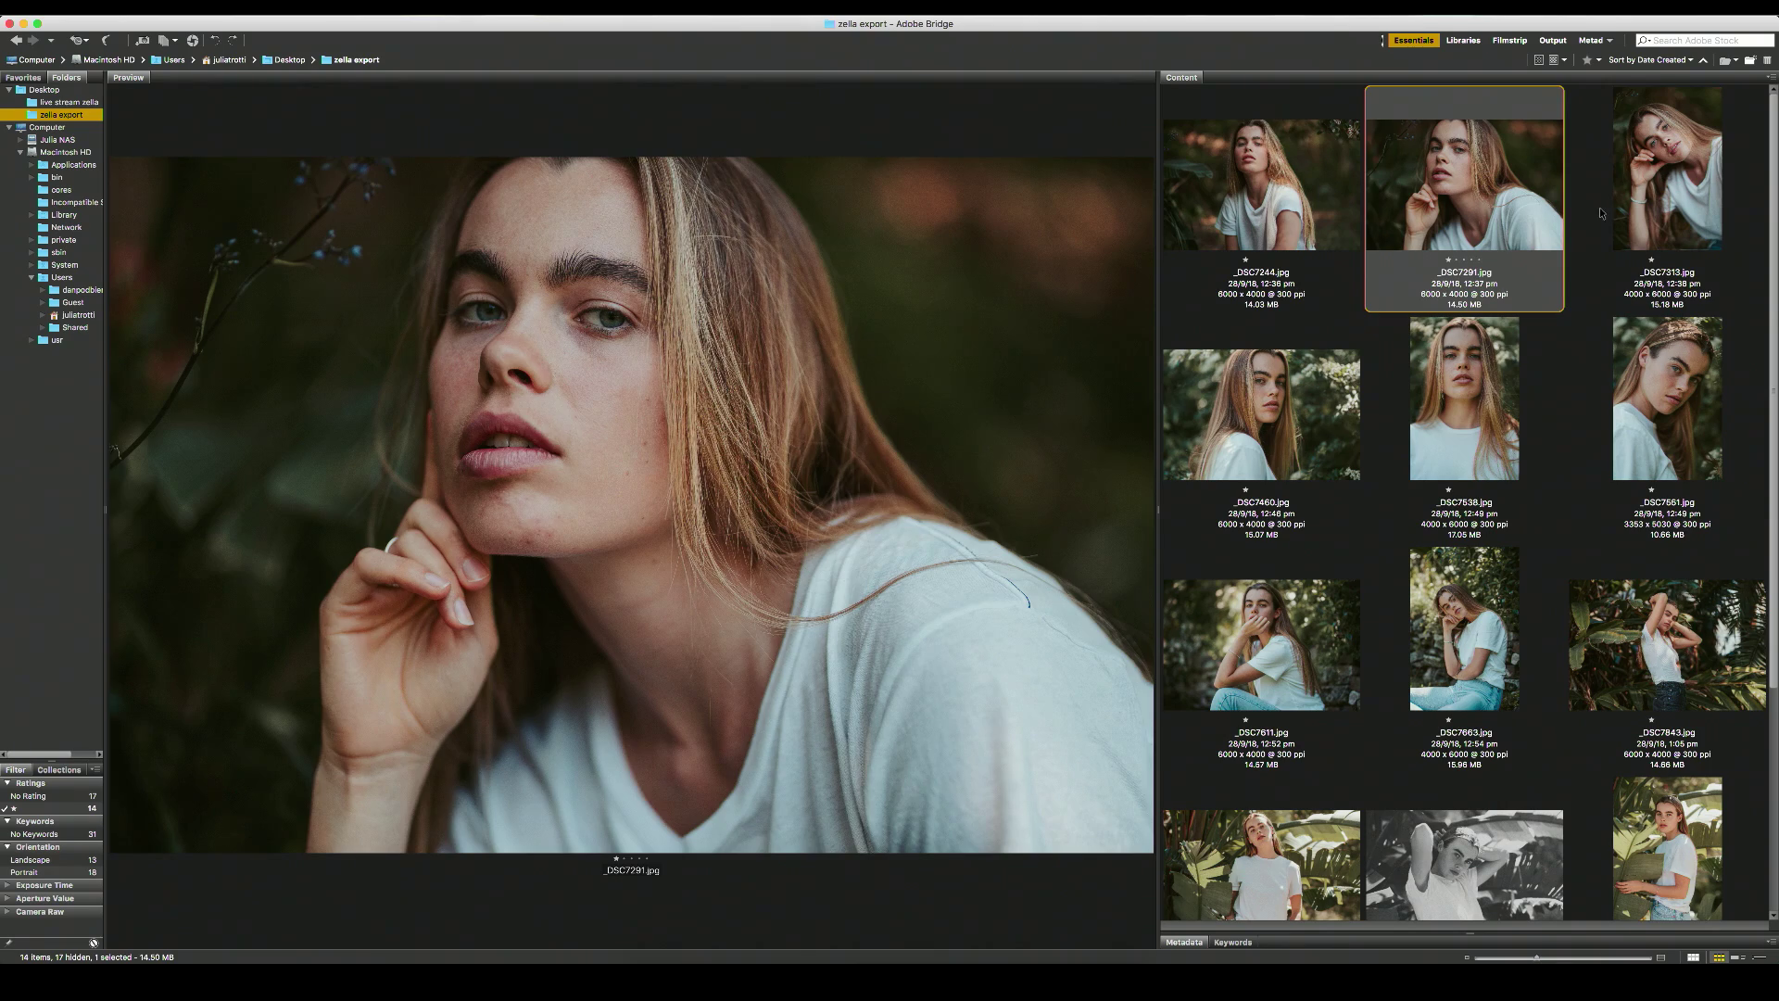
click(1599, 208)
click(1306, 394)
click(1620, 408)
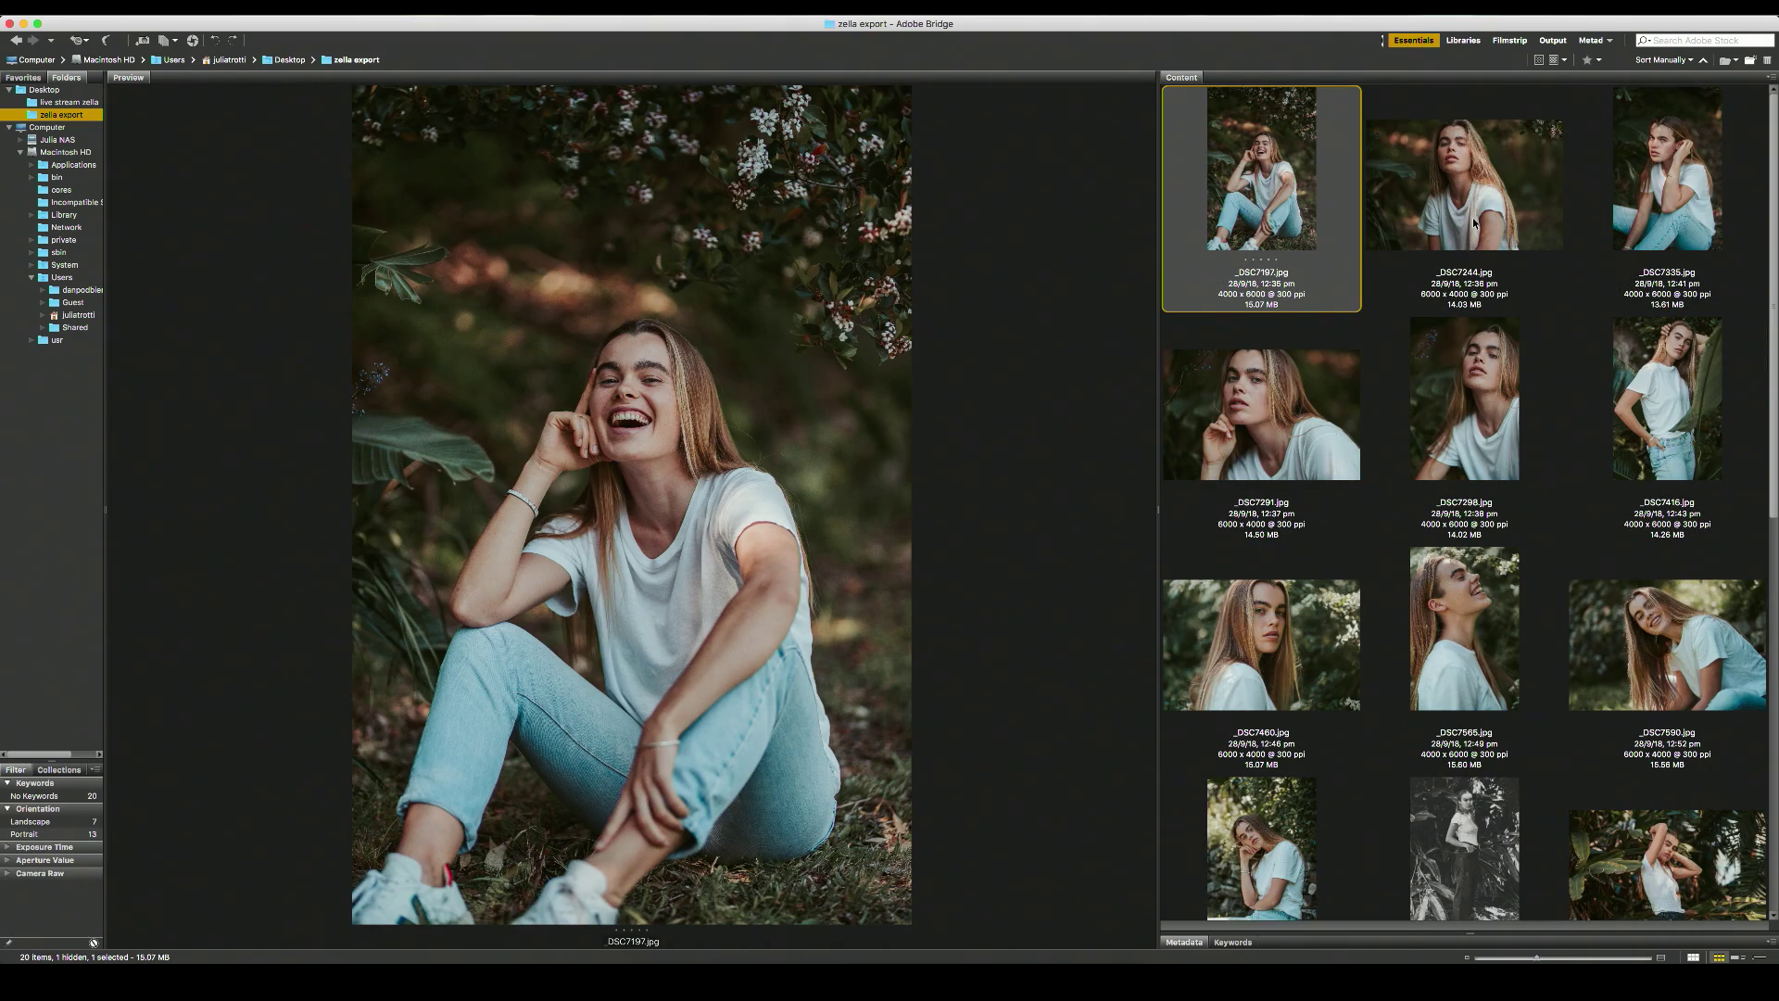
Review the kept portraits one by one in the preview, from _DSC7244.jpg through _DSC7663.jpg.
click(1474, 223)
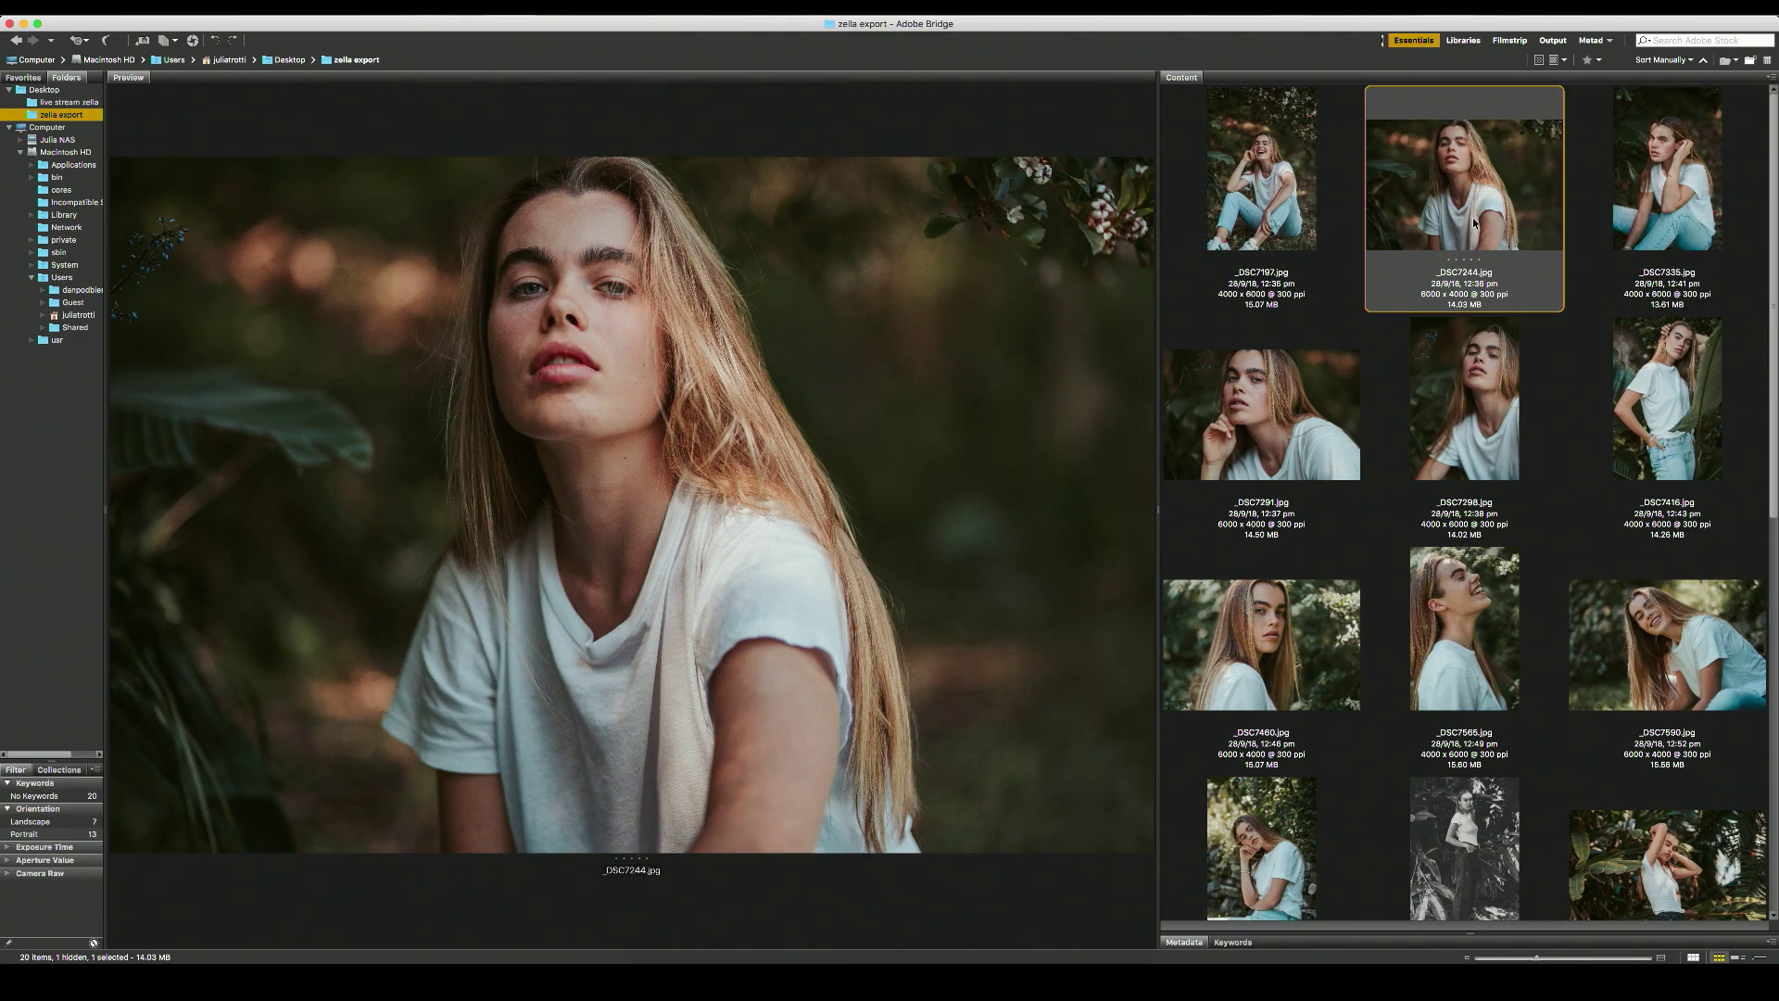
click(1654, 214)
click(1317, 379)
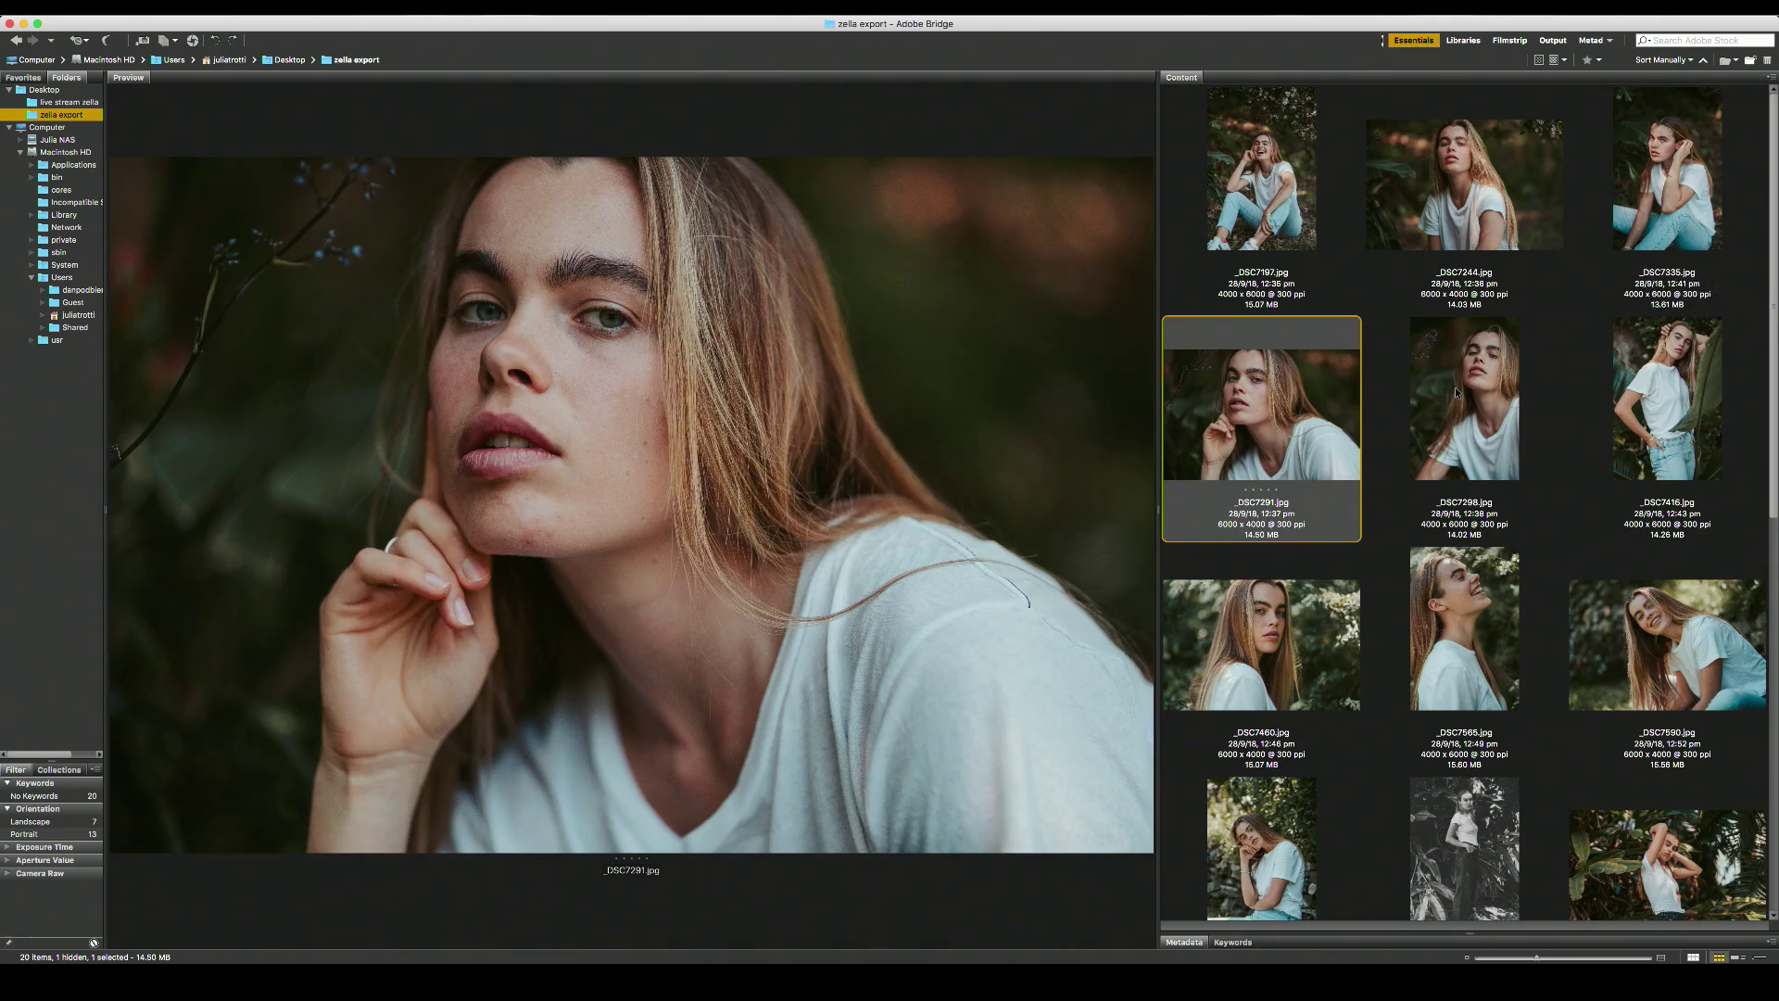
click(1455, 386)
click(1594, 419)
click(1270, 611)
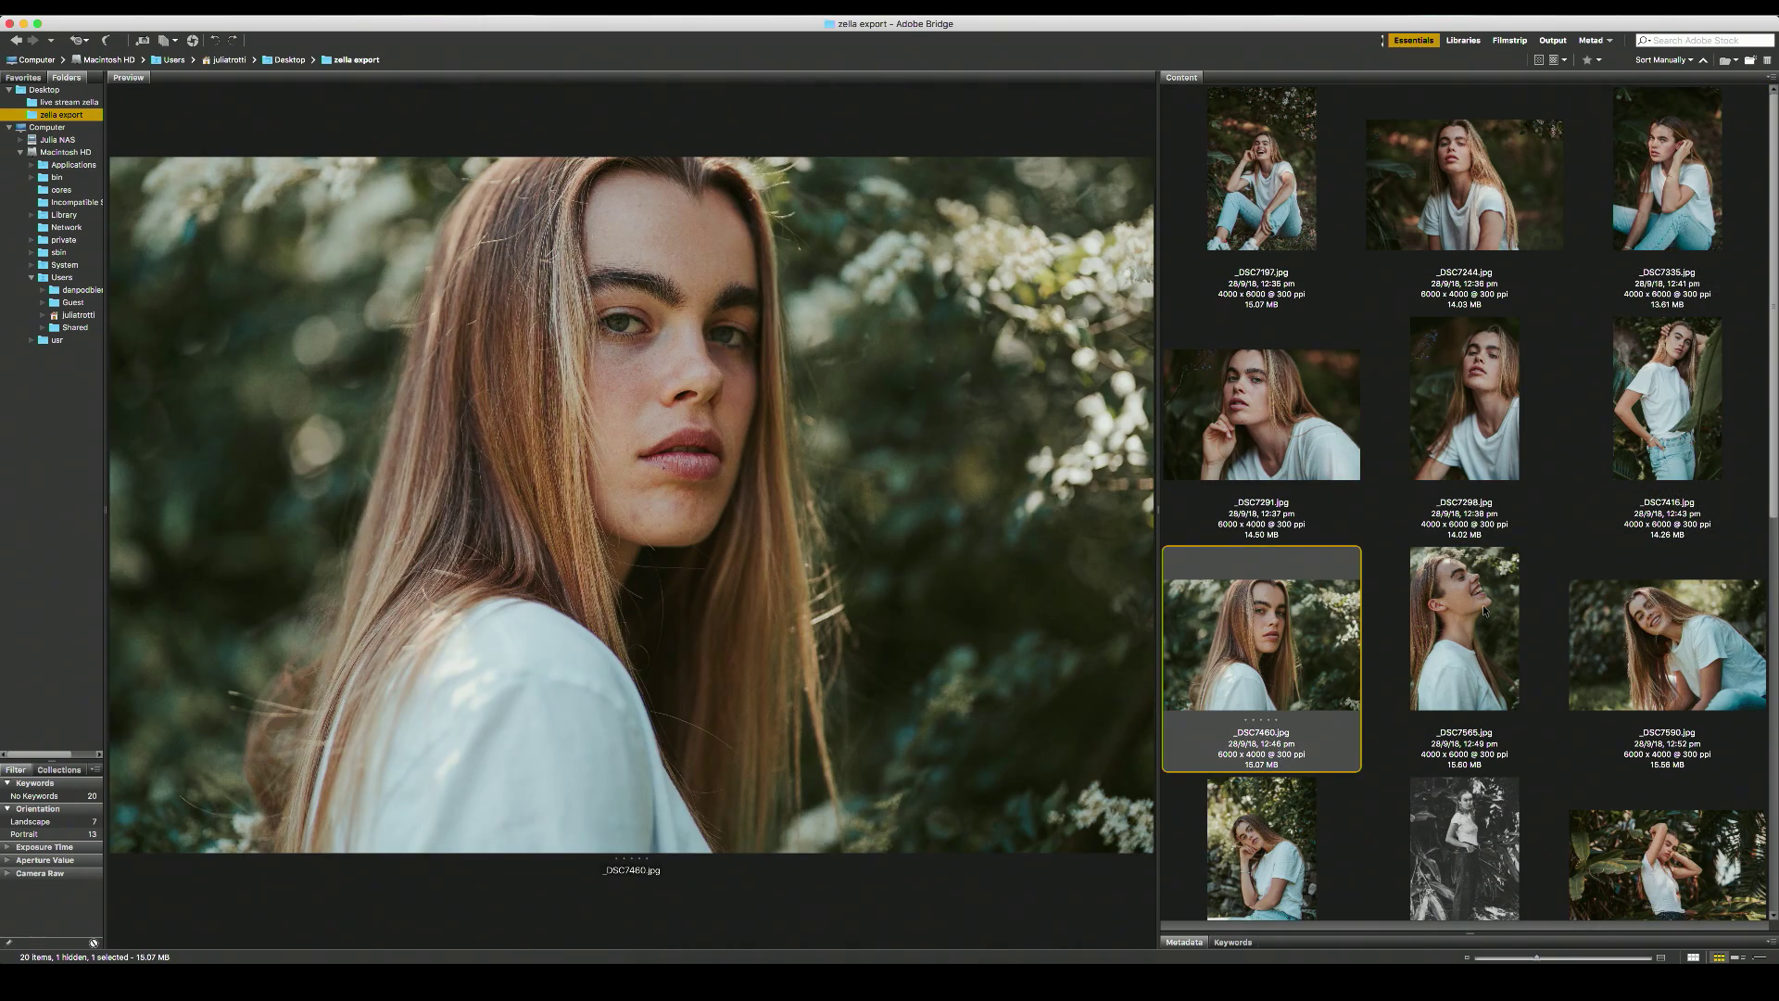
click(1482, 604)
click(1630, 607)
scroll(1575, 604, down, 1)
click(1297, 604)
Check the remaining photos _DSC8020.jpg, _DSC8009.jpg, _DSC7966.jpg and _DSC8051.jpg in the preview.
scroll(1410, 602, down, 5)
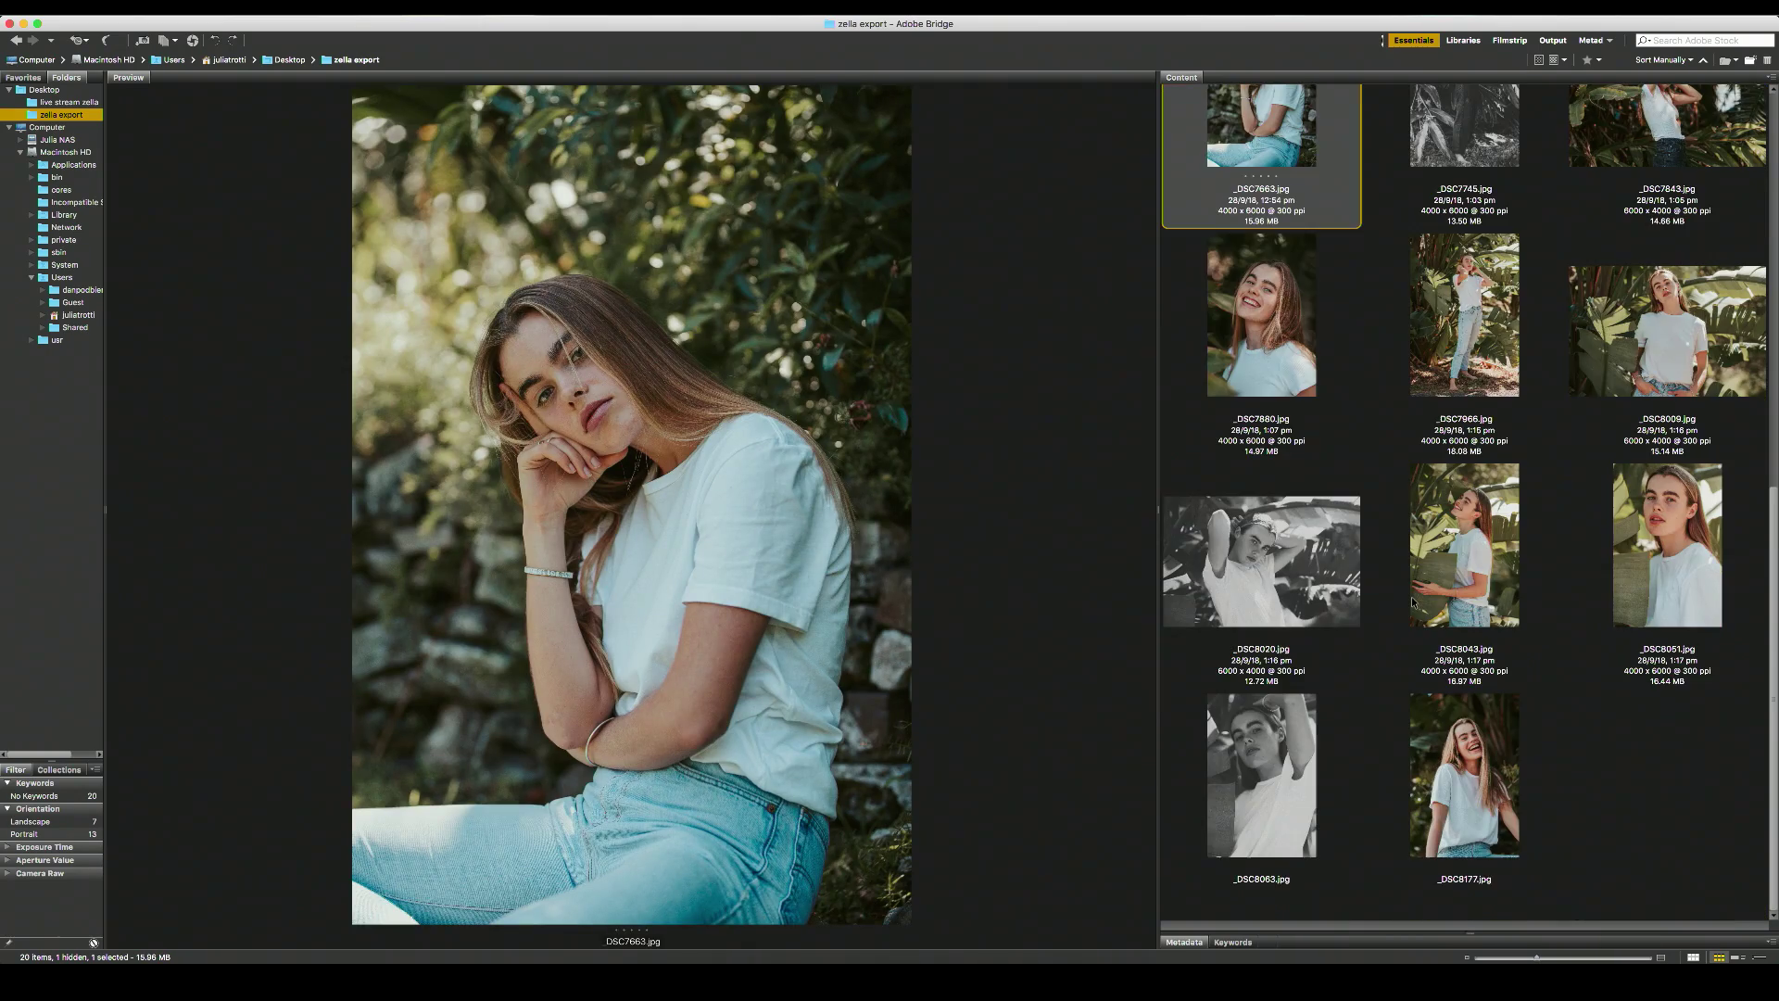
click(1261, 560)
click(1666, 331)
click(1455, 334)
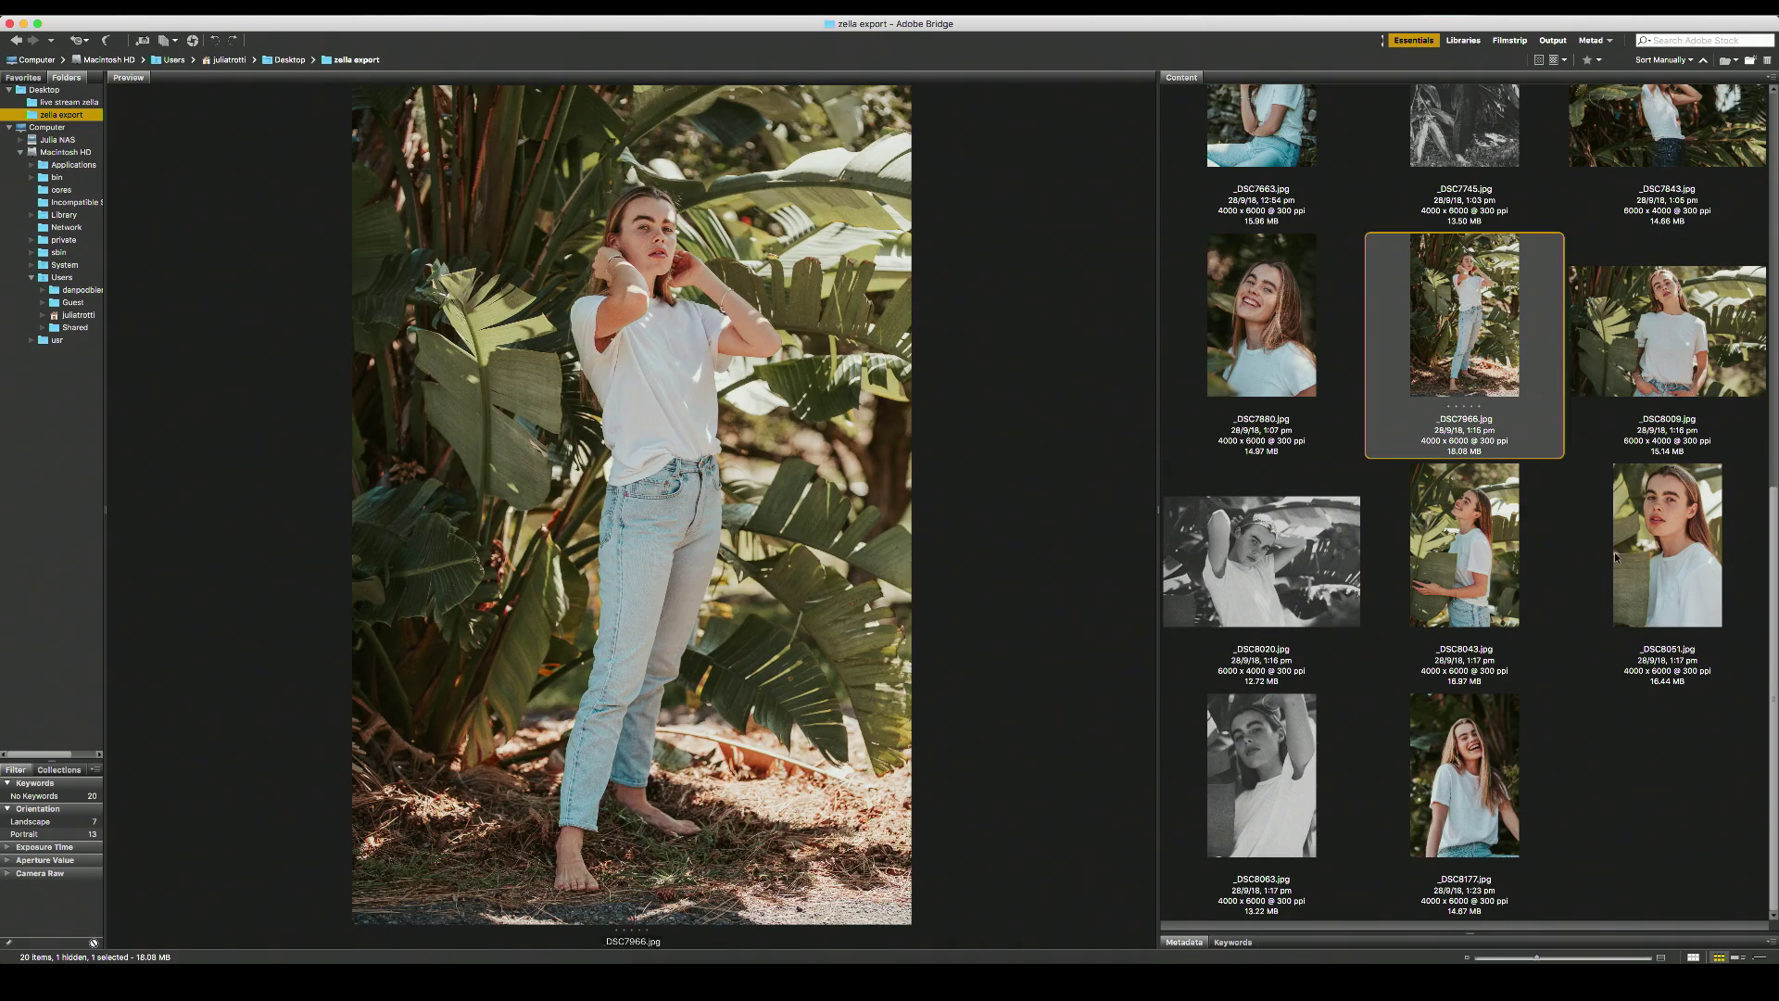
click(1616, 555)
Compare _DSC7244.jpg with _DSC7298.jpg and the photos on either side of it.
scroll(1564, 520, up, 10)
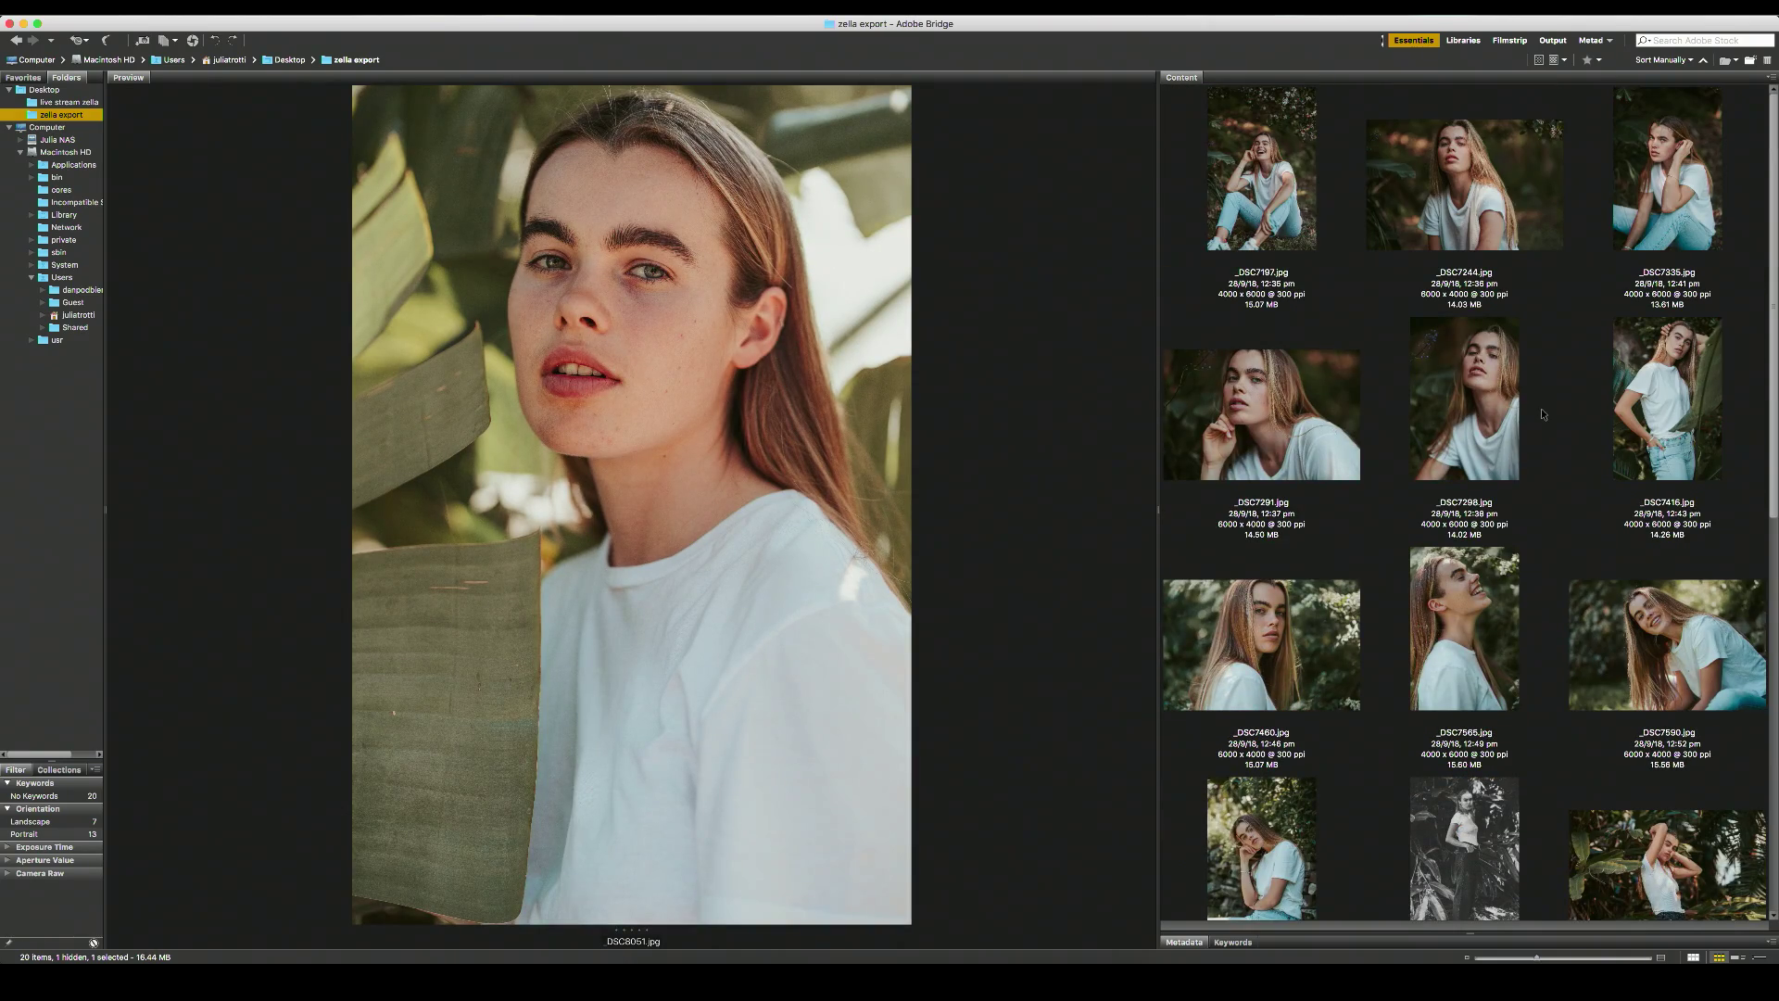
click(1482, 235)
key(Down)
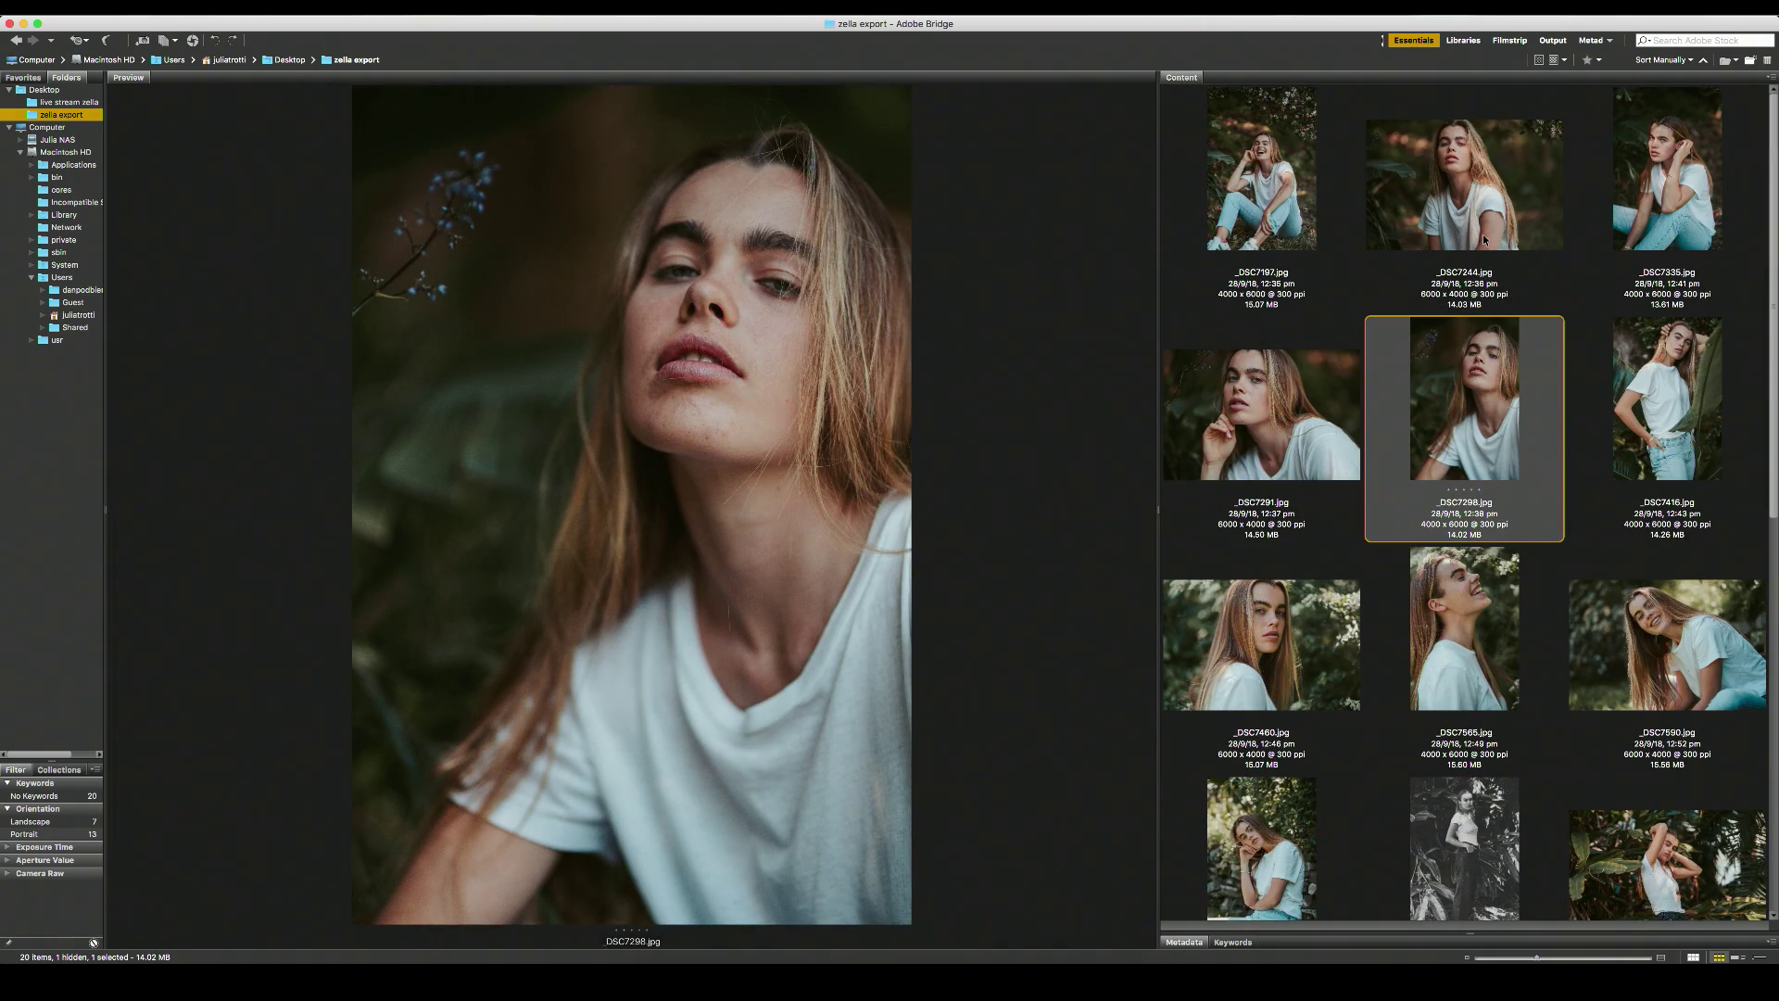
key(Left)
key(Right)
key(Right)
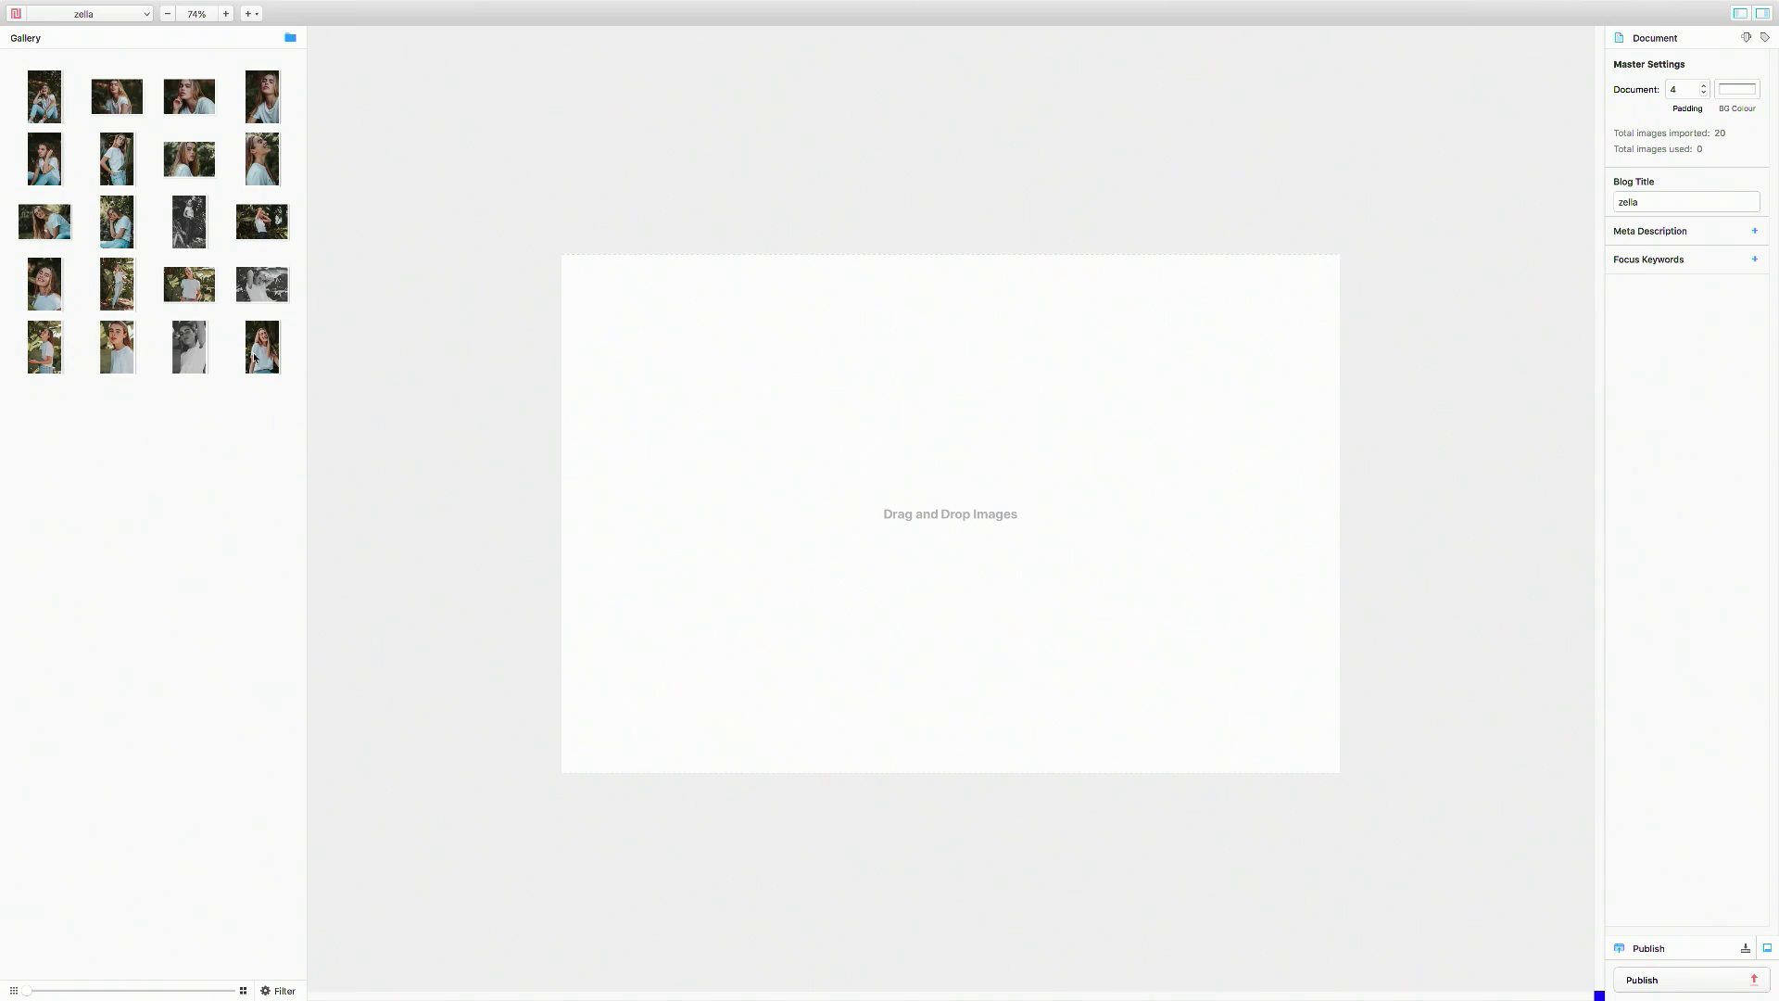
Add the first four gallery photos to the blog layout as full-width rows, placing the fourth before the third.
double_click(44, 96)
double_click(117, 96)
scroll(425, 307, down, 8)
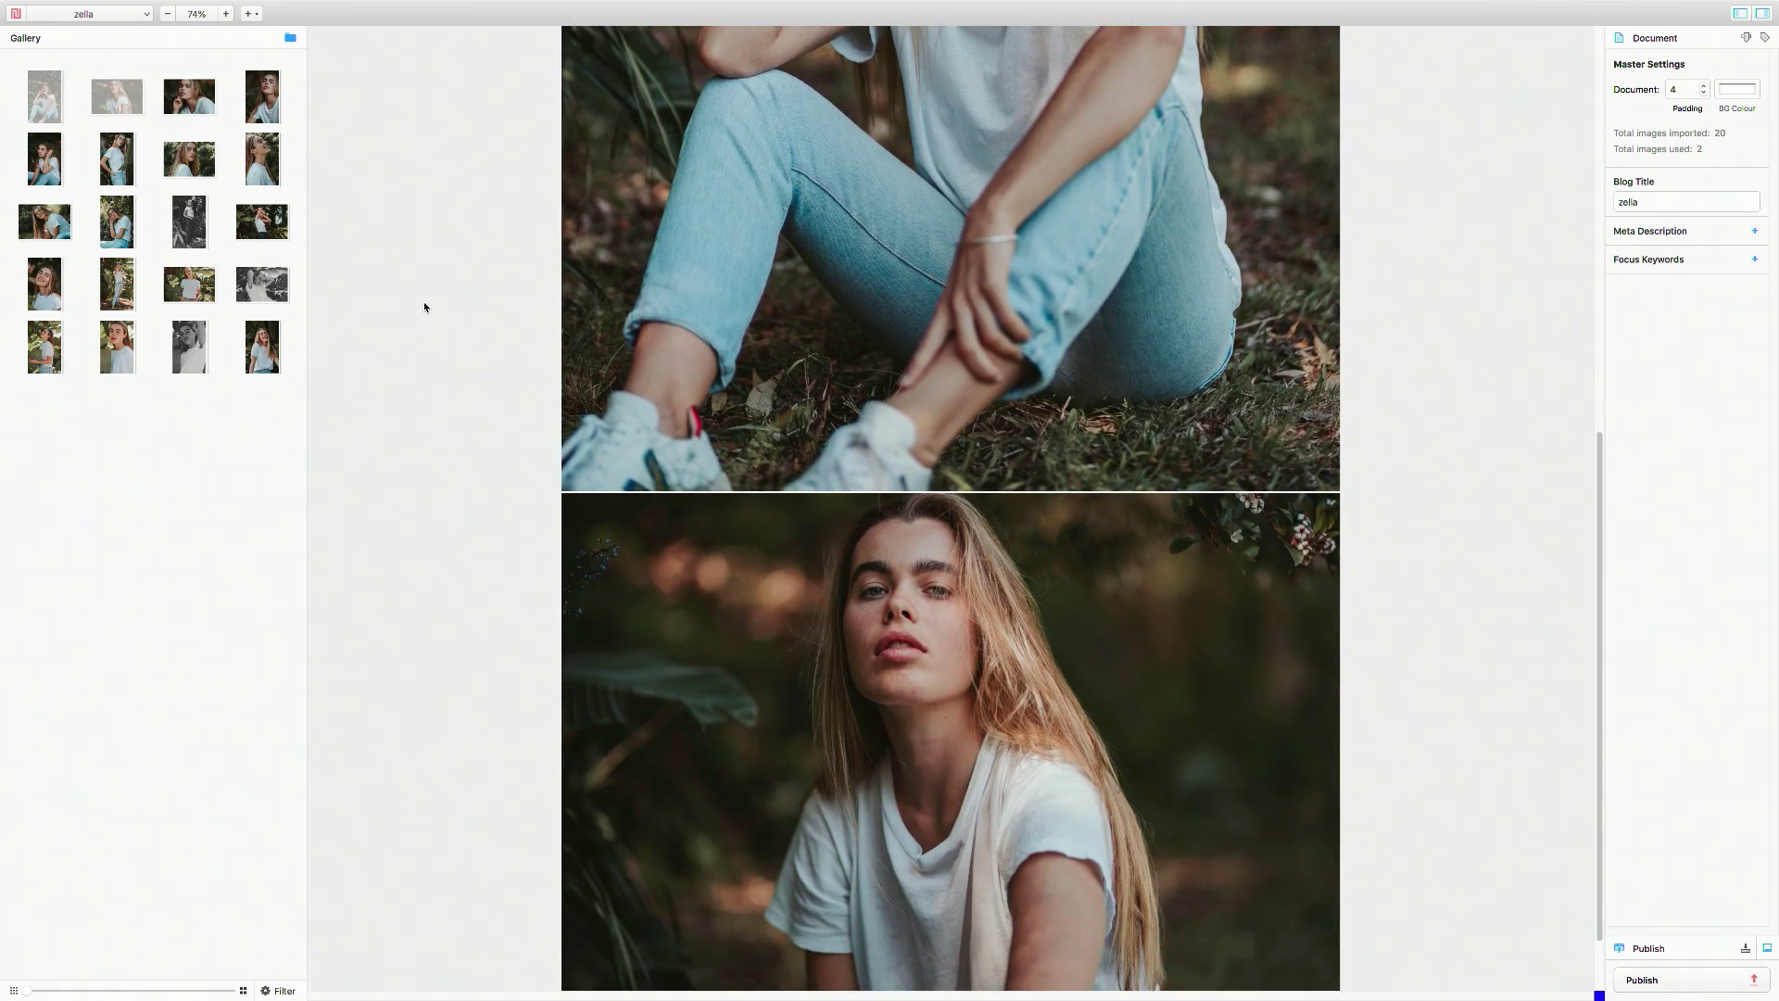
scroll(424, 306, down, 2)
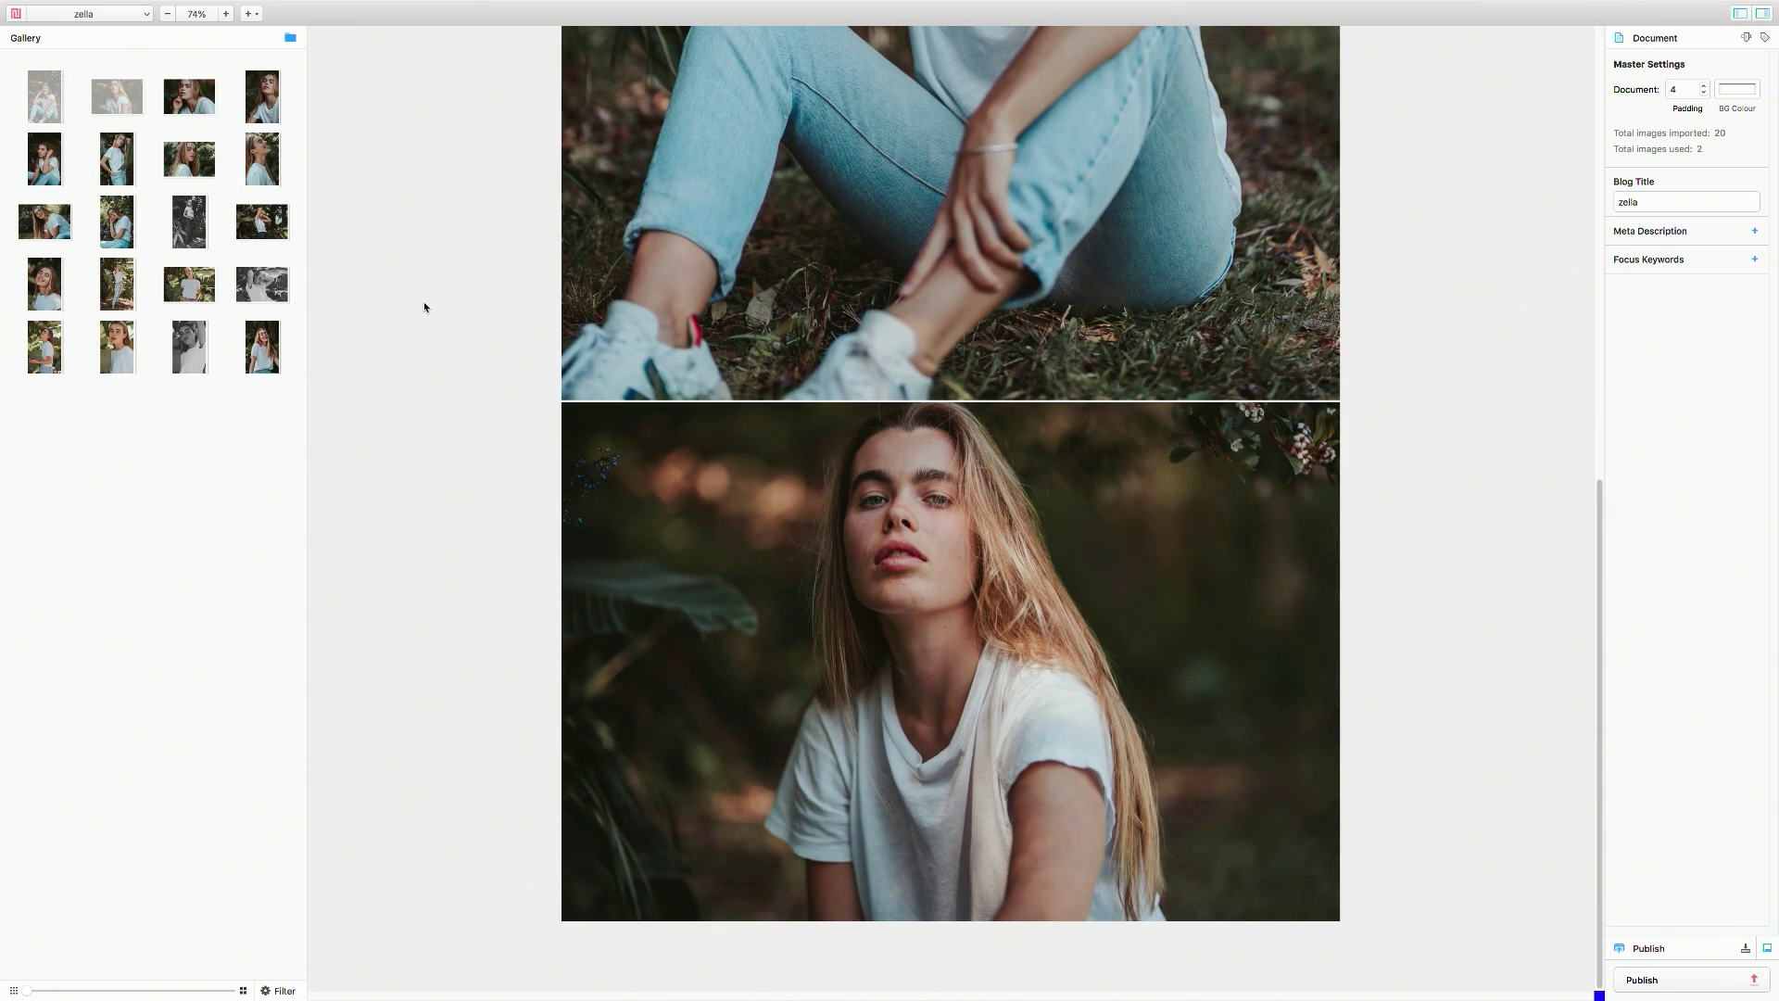
double_click(260, 103)
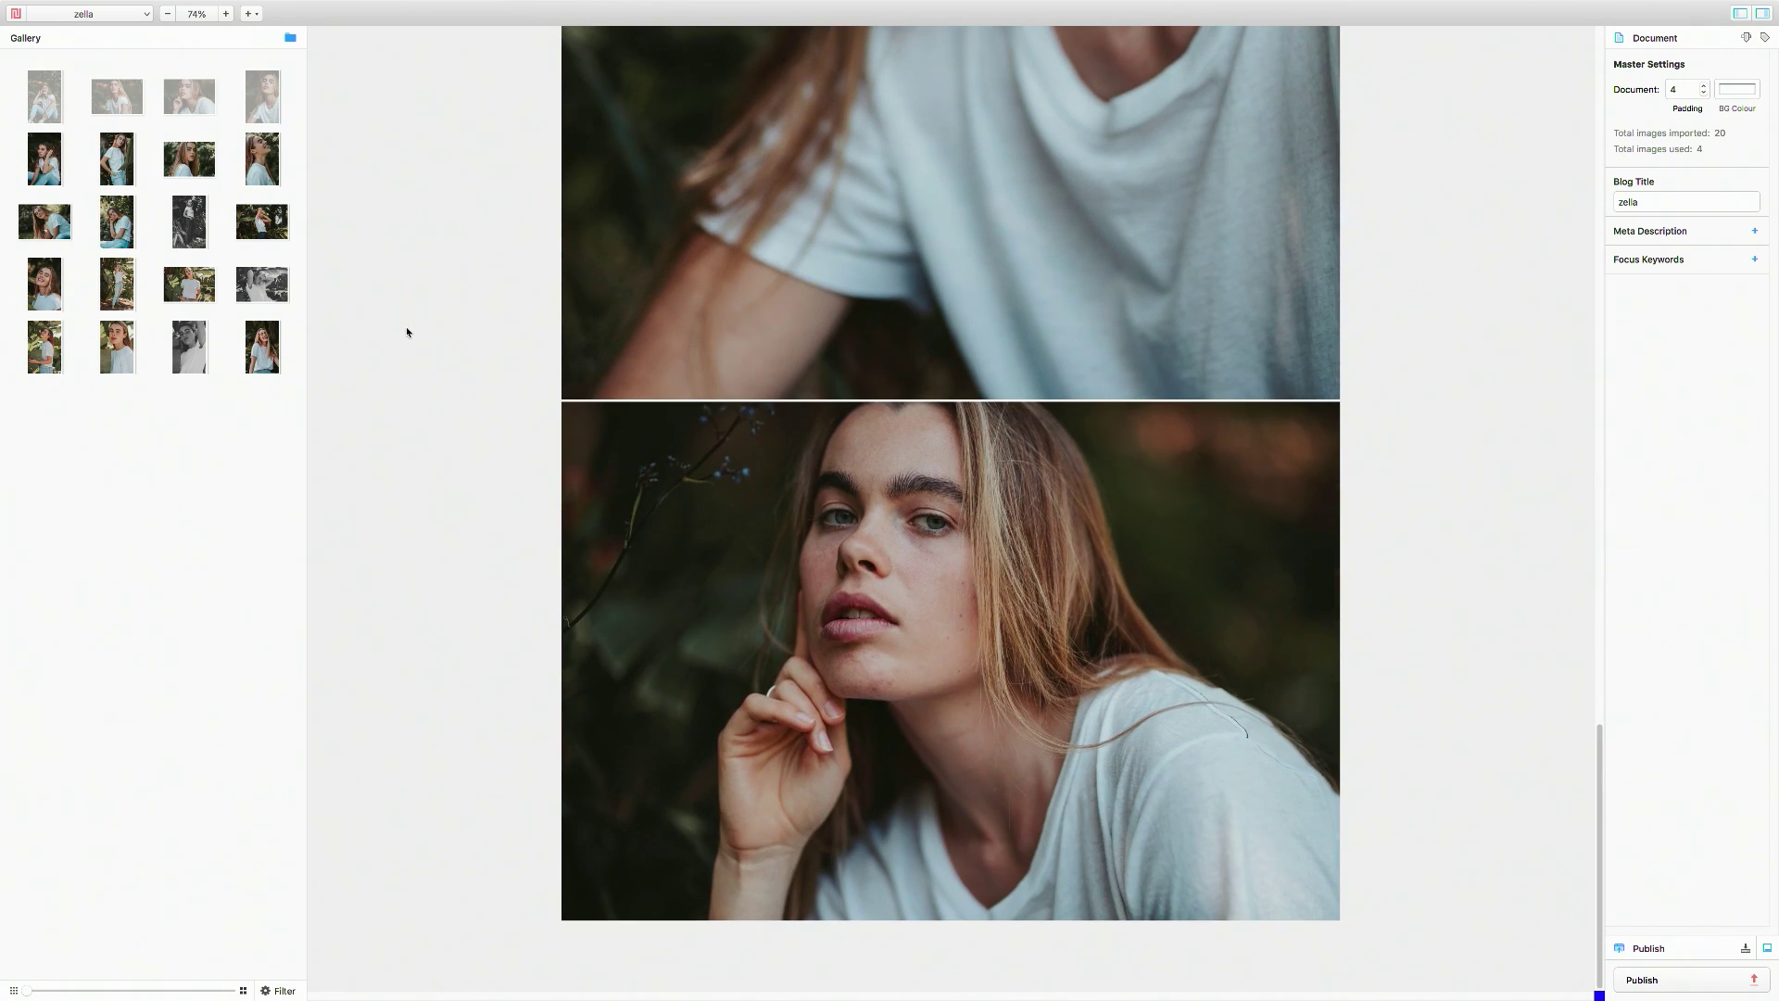
Place the seated hand-at-ear portrait in the same row as the chin-on-hand landscape photo, to its left.
drag(45, 158, 593, 435)
drag(189, 97, 1334, 862)
scroll(468, 528, up, 10)
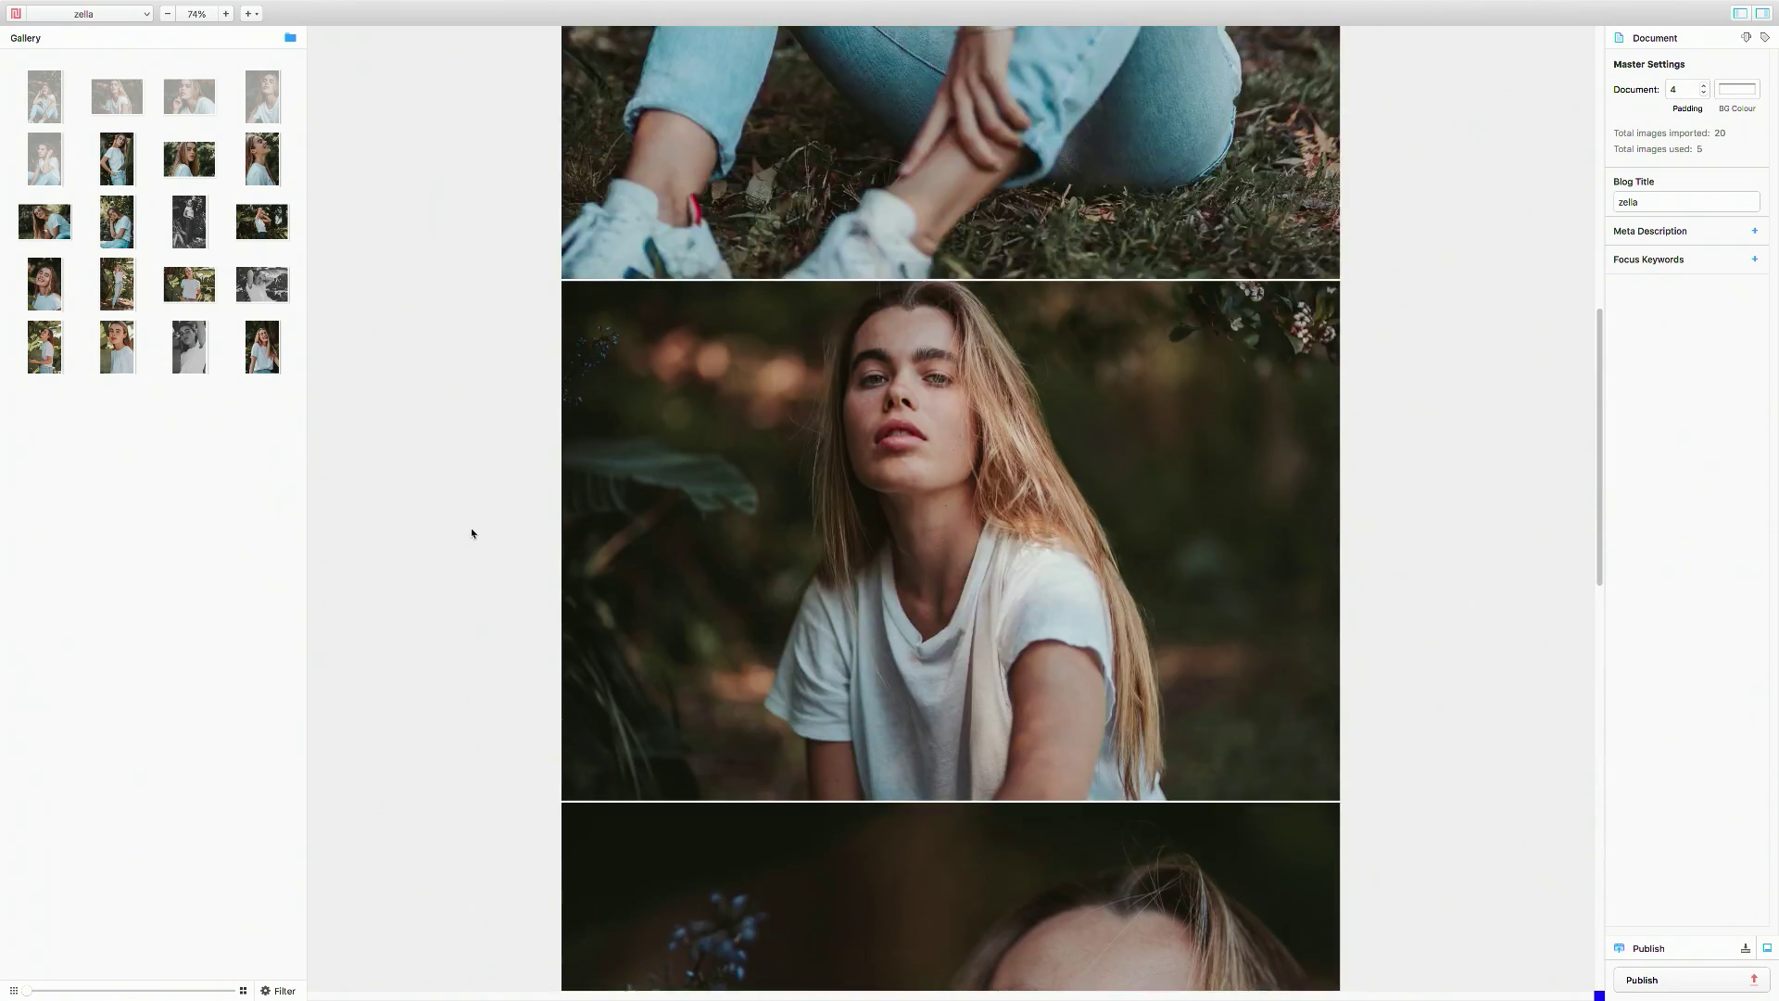
Pair the standing hand-in-hair portrait with the seated chin-on-hand portrait in a new row, and insert the over-the-shoulder landscape above them.
scroll(471, 533, down, 10)
drag(116, 158, 398, 319)
drag(116, 220, 1287, 603)
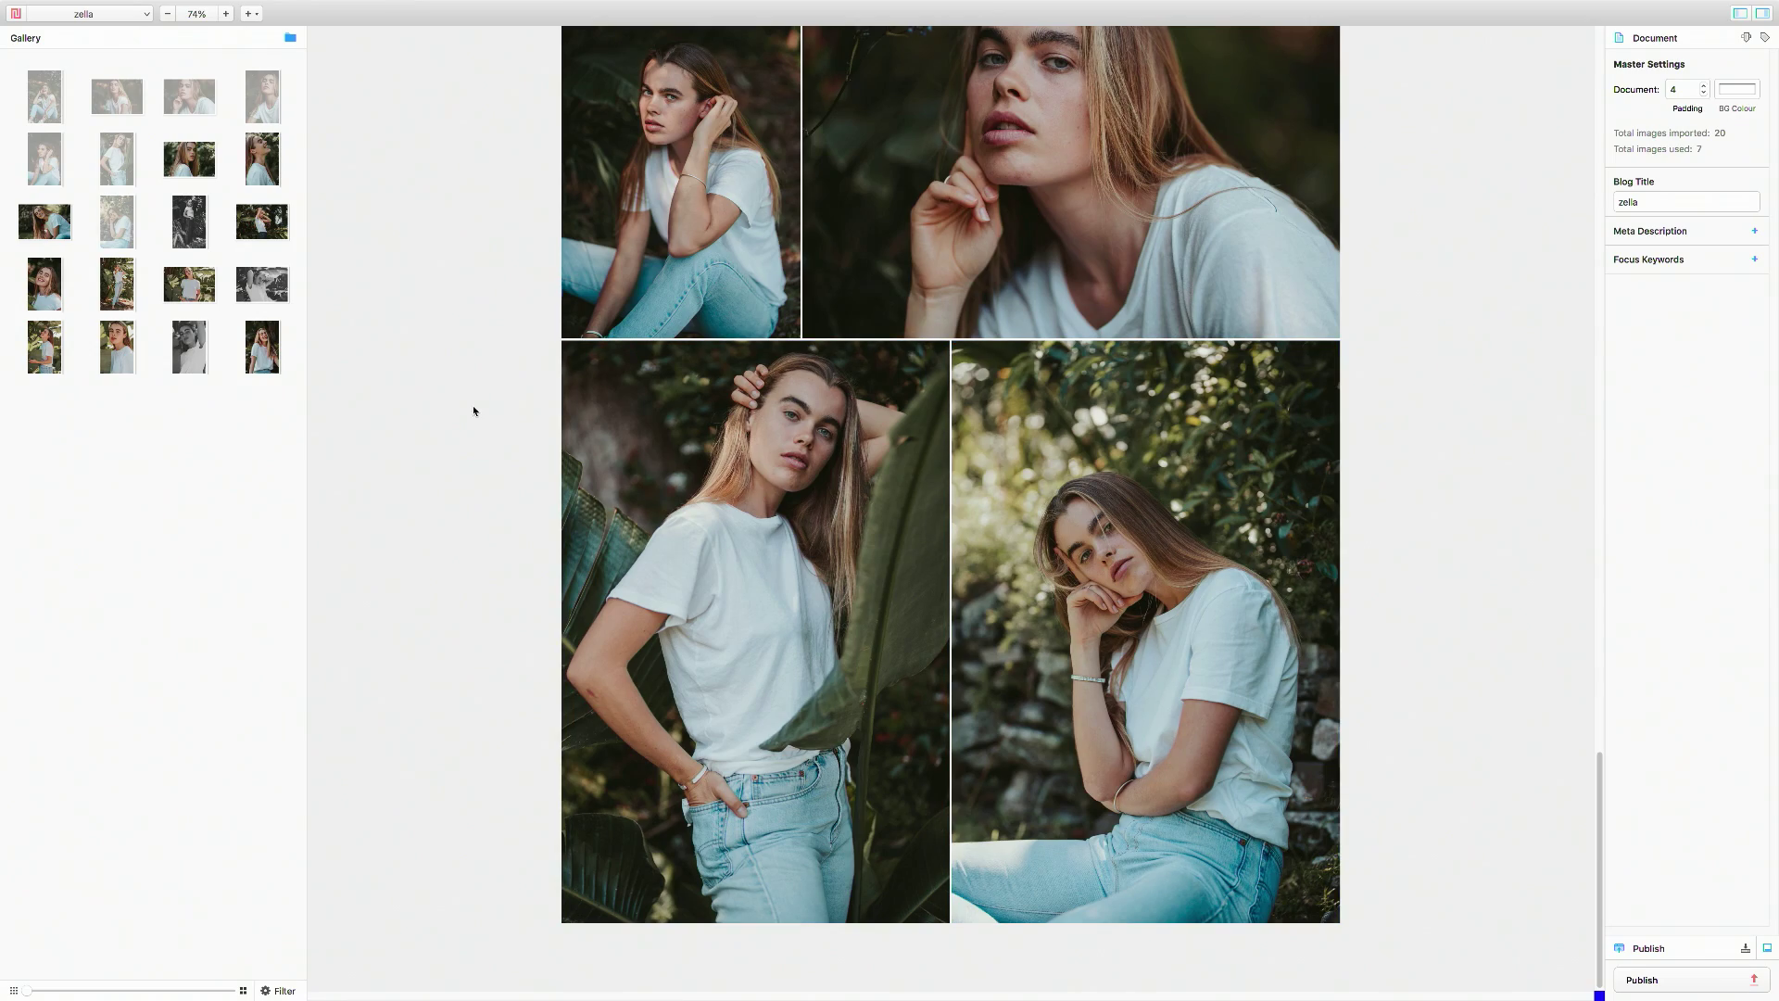
drag(189, 158, 449, 400)
scroll(460, 400, down, 10)
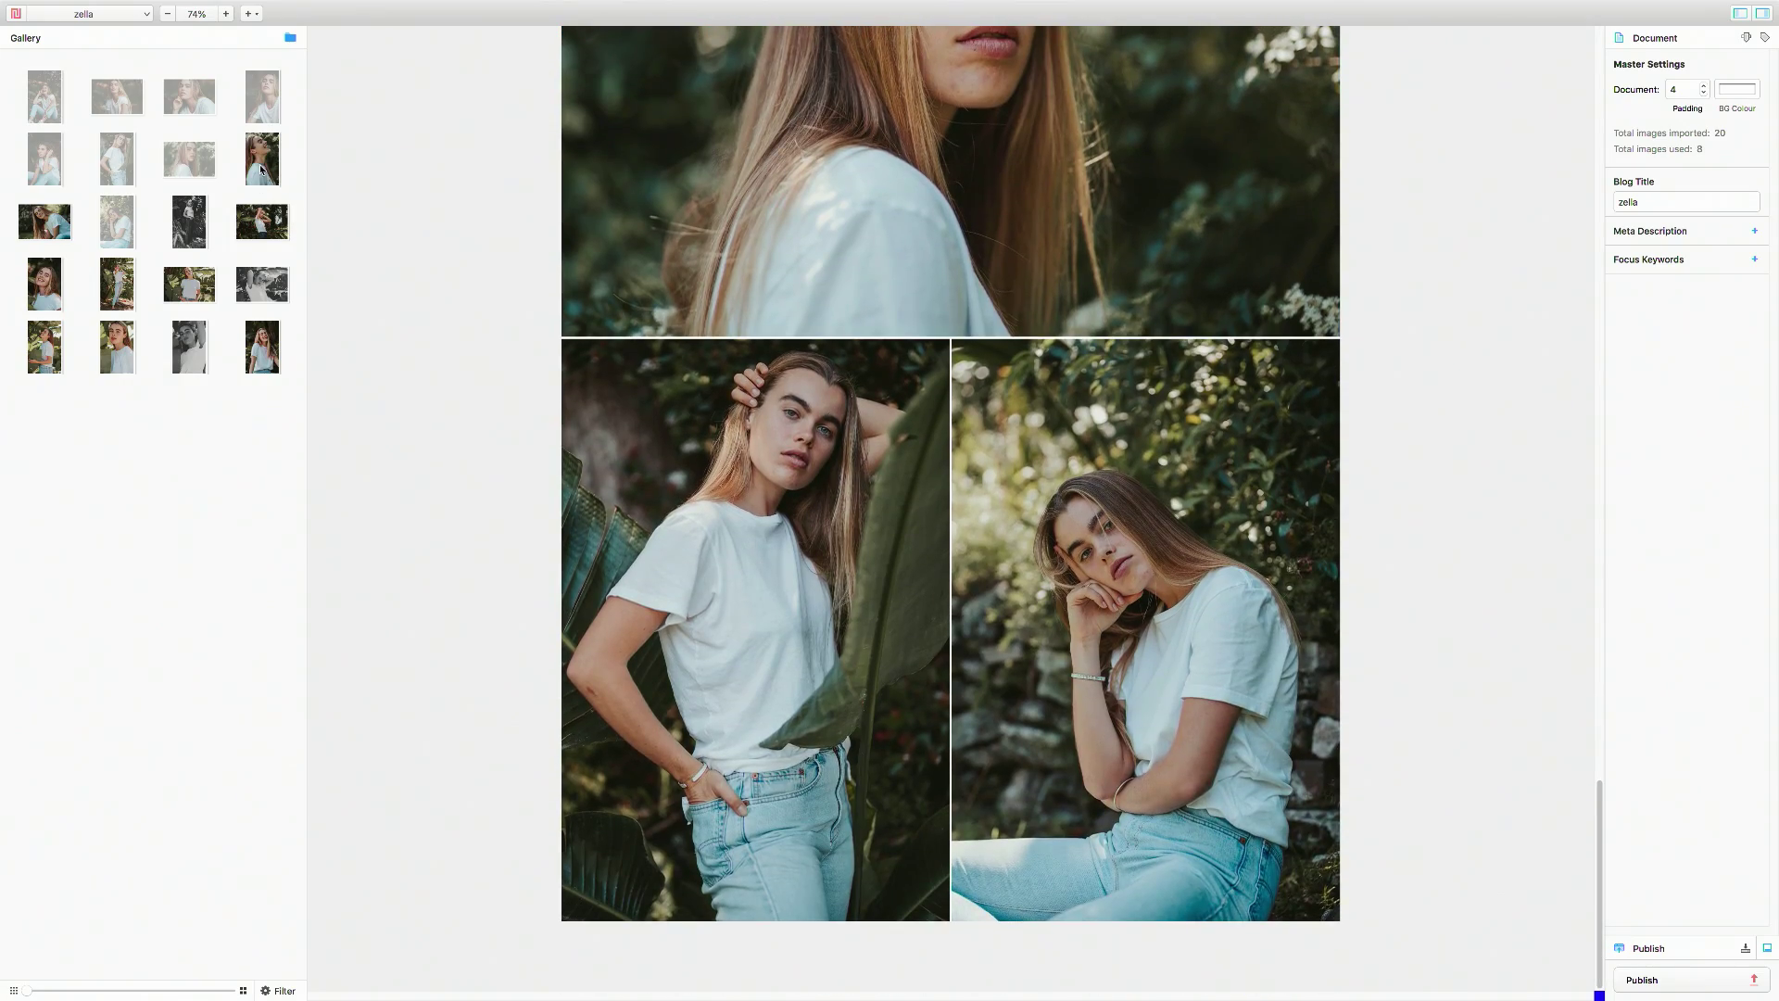
Append the smiling profile portrait, the leaning smiling landscape and the arms-raised garden landscape as full-width rows.
drag(262, 158, 398, 250)
drag(56, 222, 407, 298)
scroll(407, 298, down, 15)
scroll(409, 297, down, 5)
drag(262, 221, 441, 441)
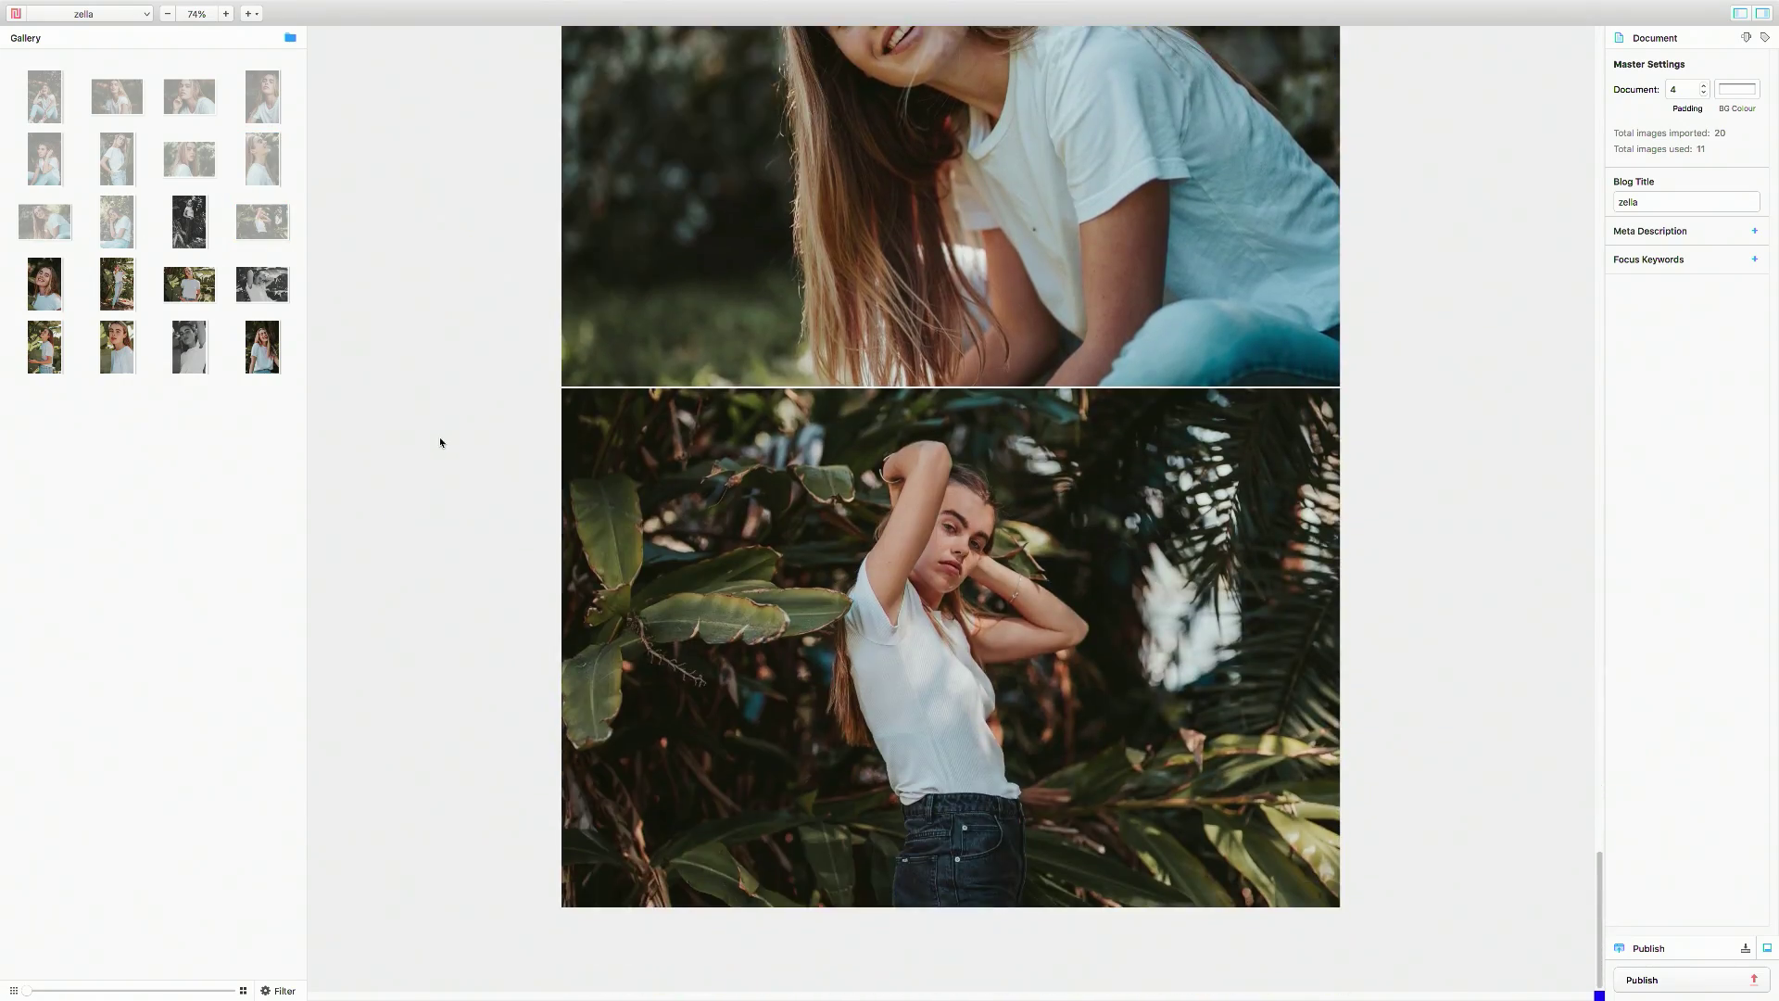
Pair the smiling close-up with the full-length palm portrait in a new row, and add the palm-leaf and black-and-white landscapes below.
drag(44, 283, 369, 455)
scroll(369, 454, down, 3)
drag(117, 284, 464, 329)
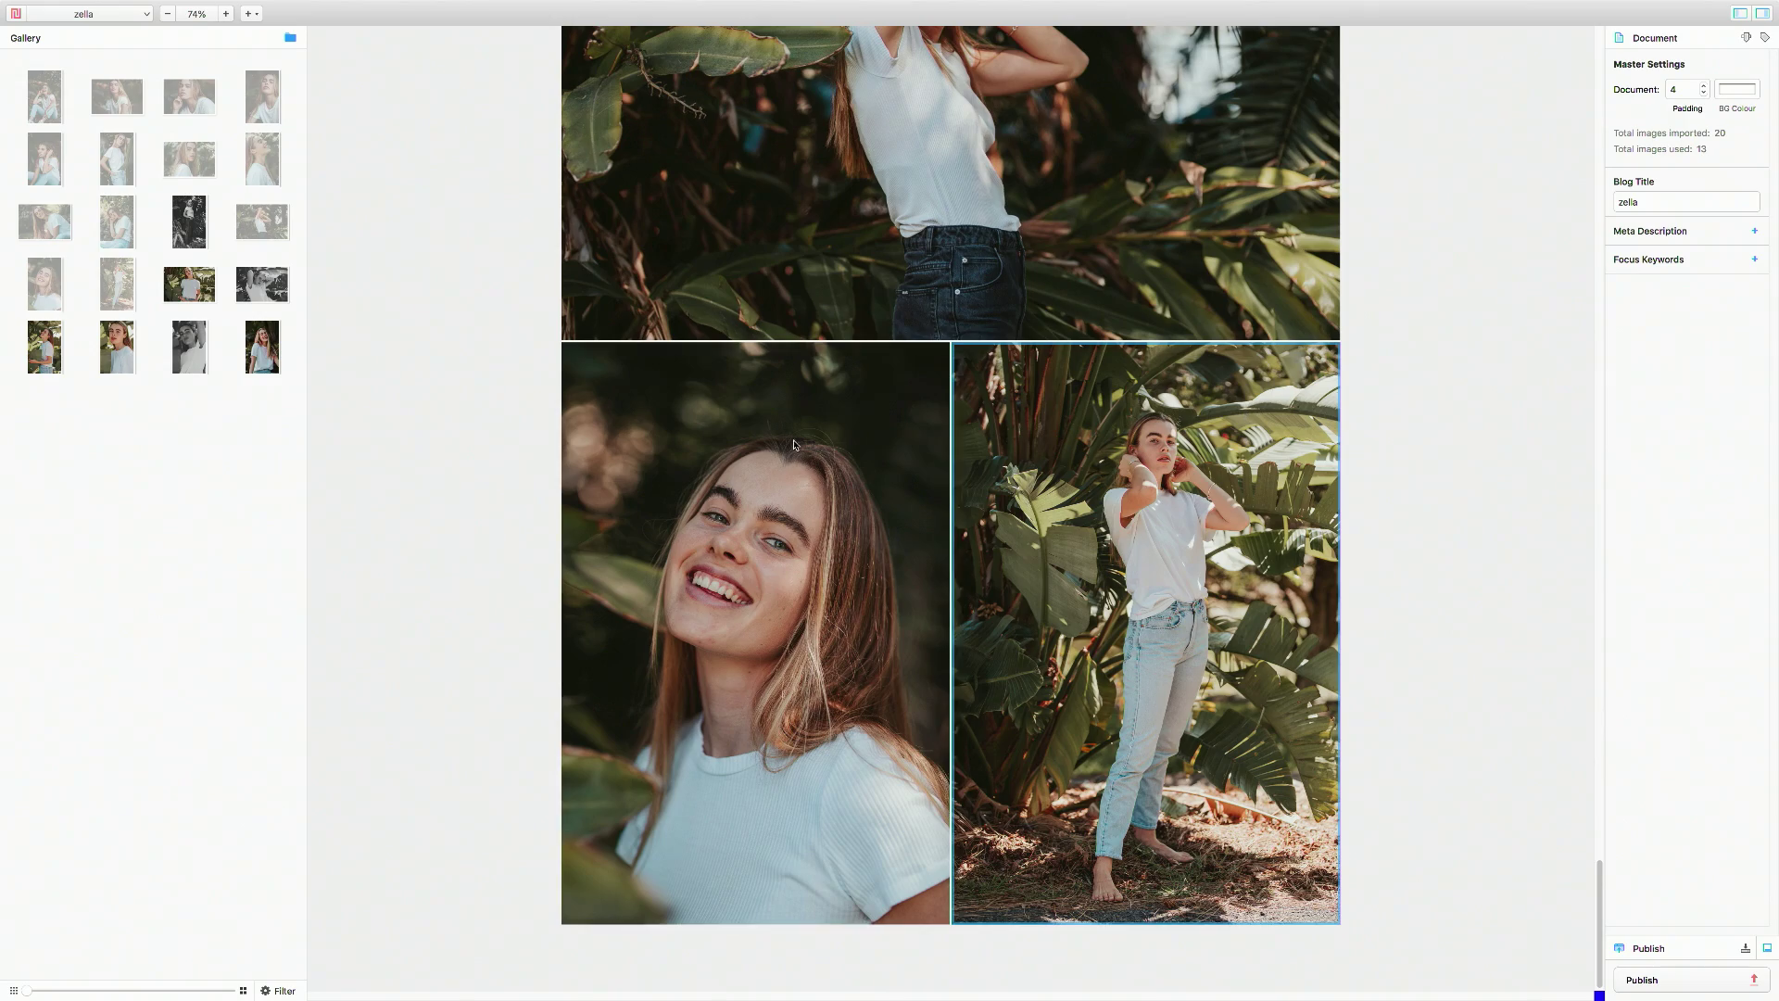
drag(189, 283, 370, 315)
drag(262, 284, 328, 319)
scroll(328, 319, down, 10)
Pair the portrait holding a large leaf with the close-up beside the leaf, and add the black-and-white portrait underneath.
drag(44, 346, 476, 401)
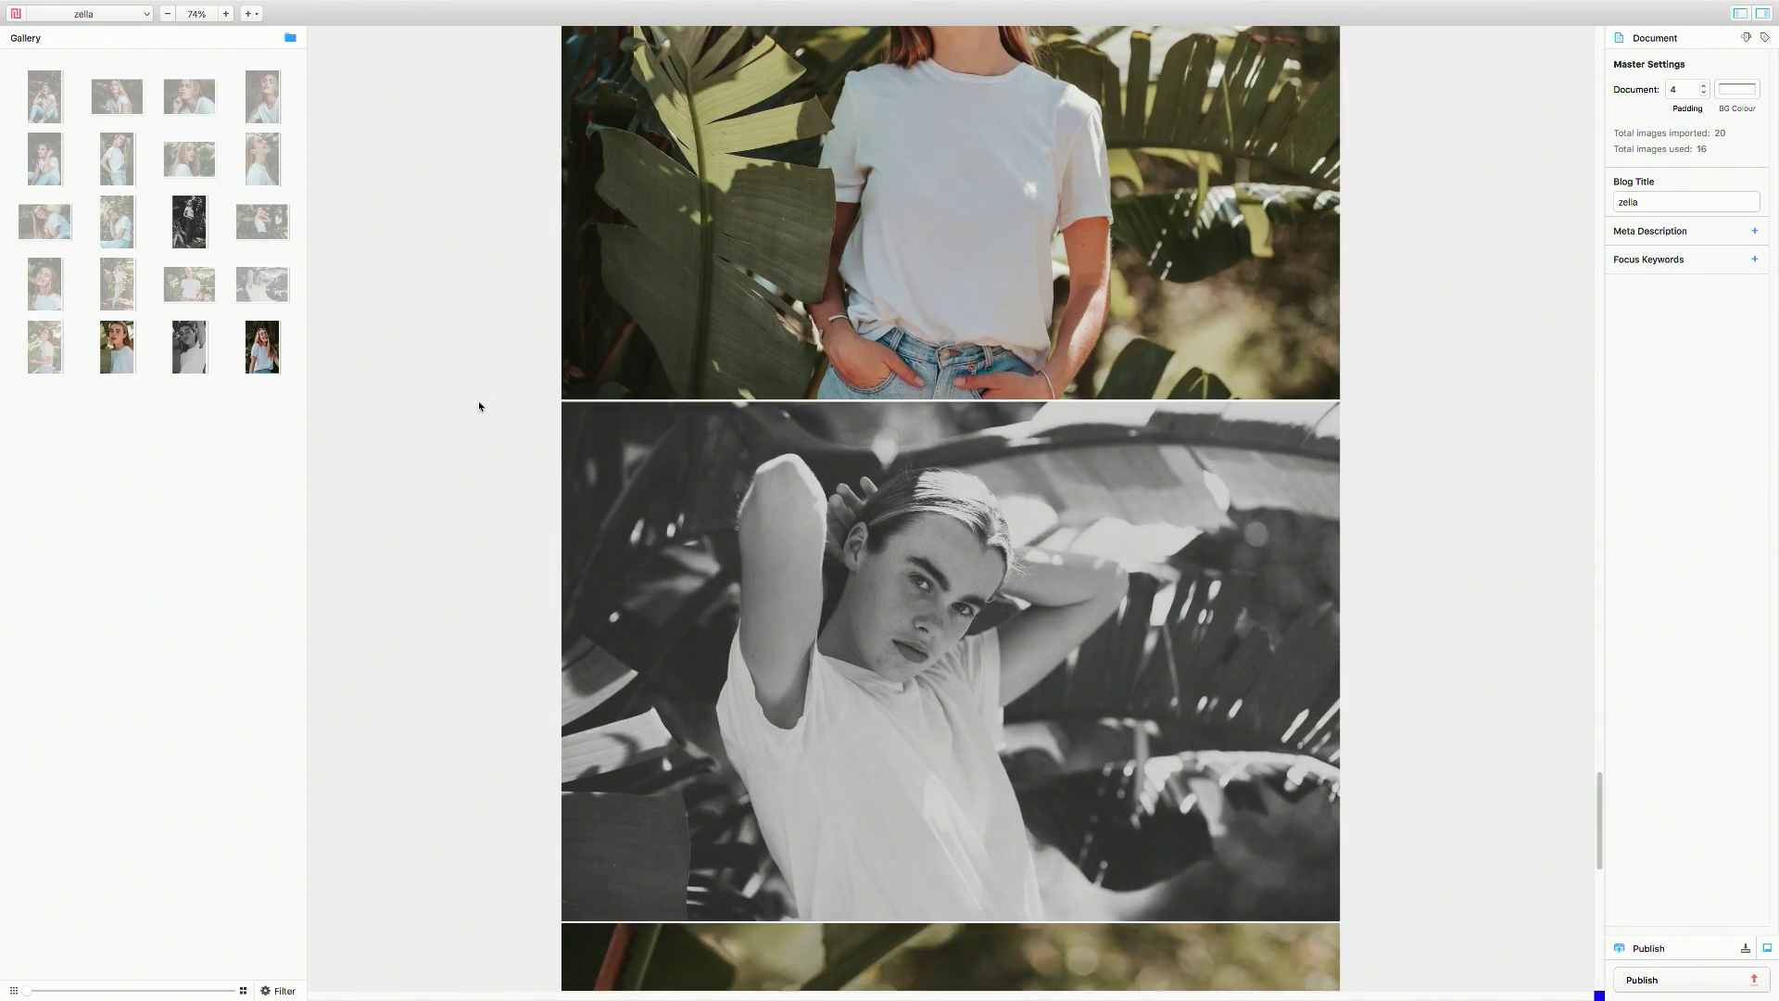
scroll(476, 401, down, 10)
drag(117, 347, 1126, 367)
drag(189, 346, 378, 363)
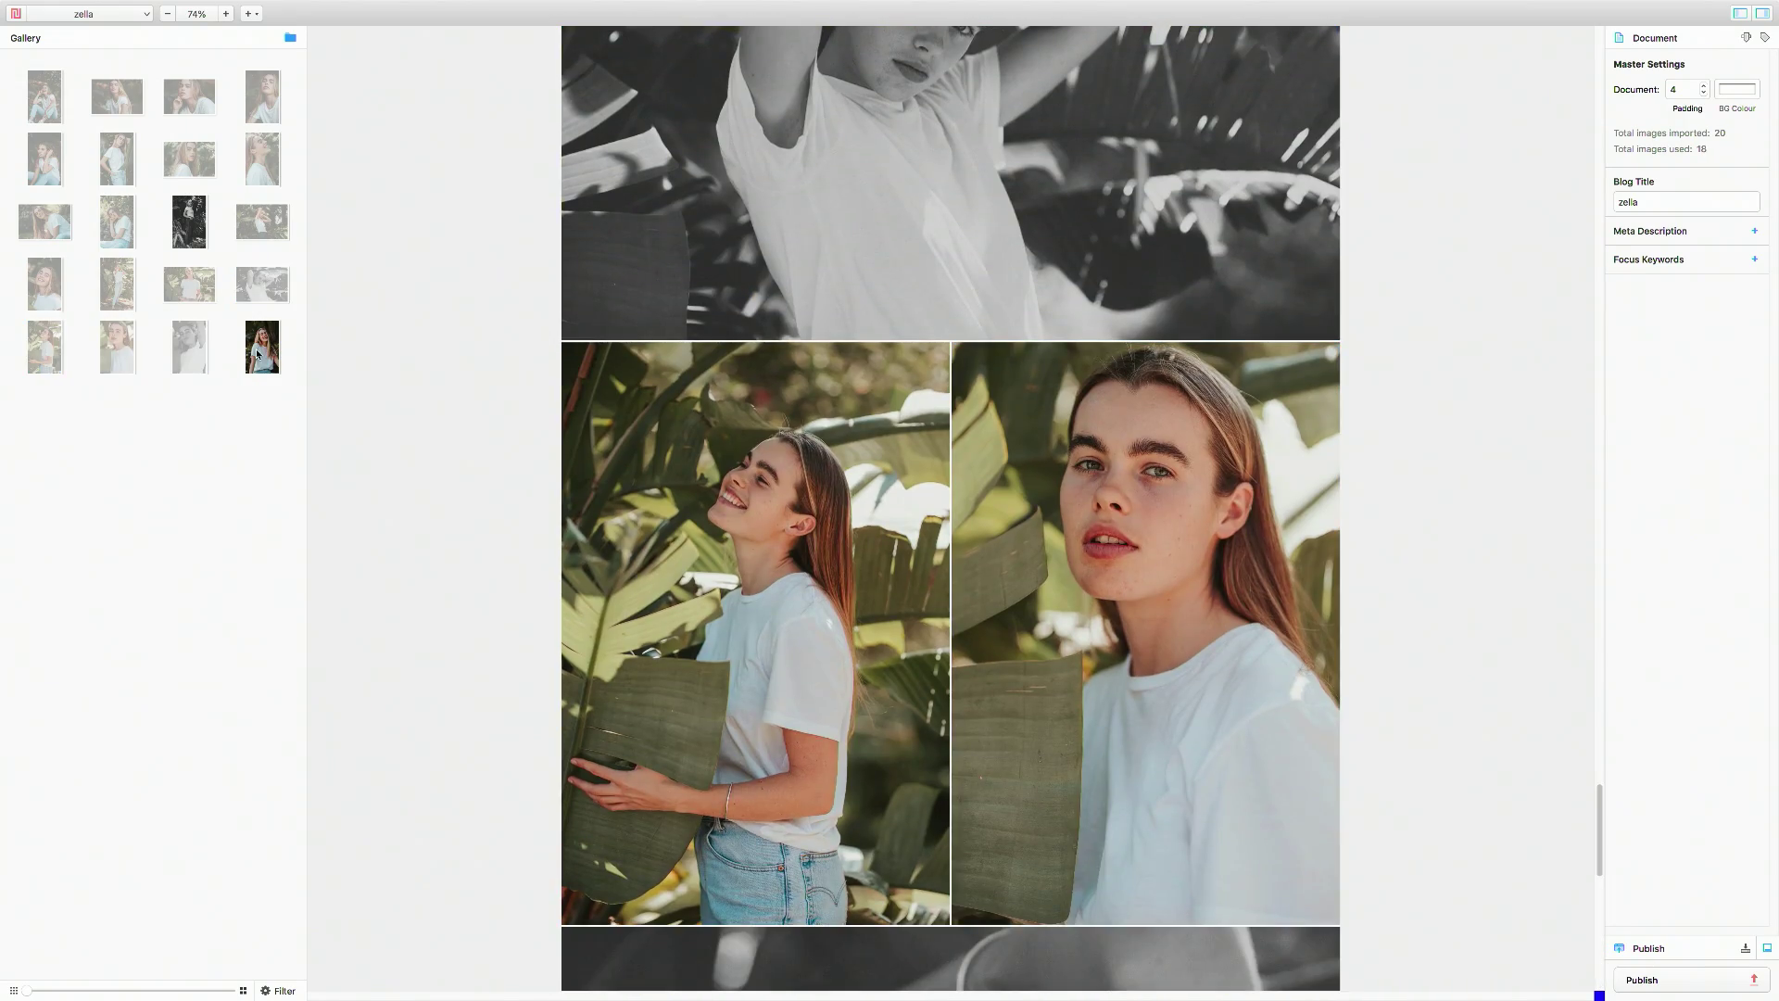
Look through the whole blog layout to check how the photos flow together.
scroll(378, 364, down, 8)
scroll(379, 364, up, 10)
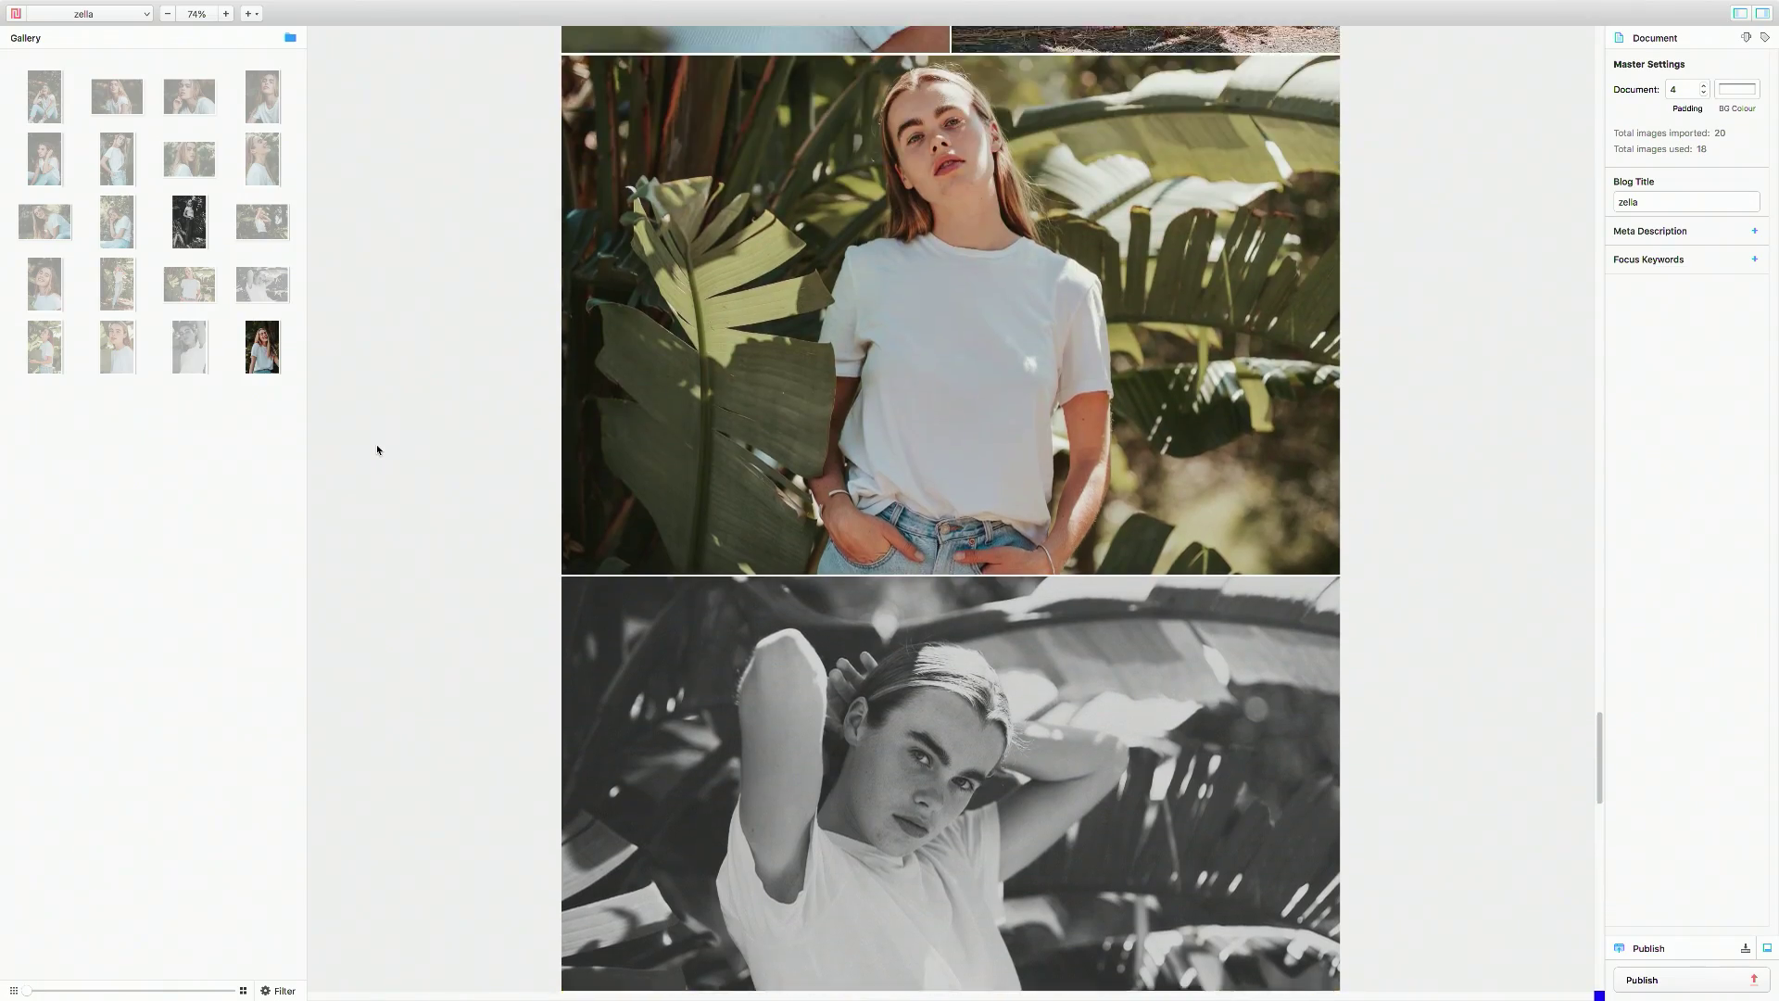
scroll(377, 449, up, 10)
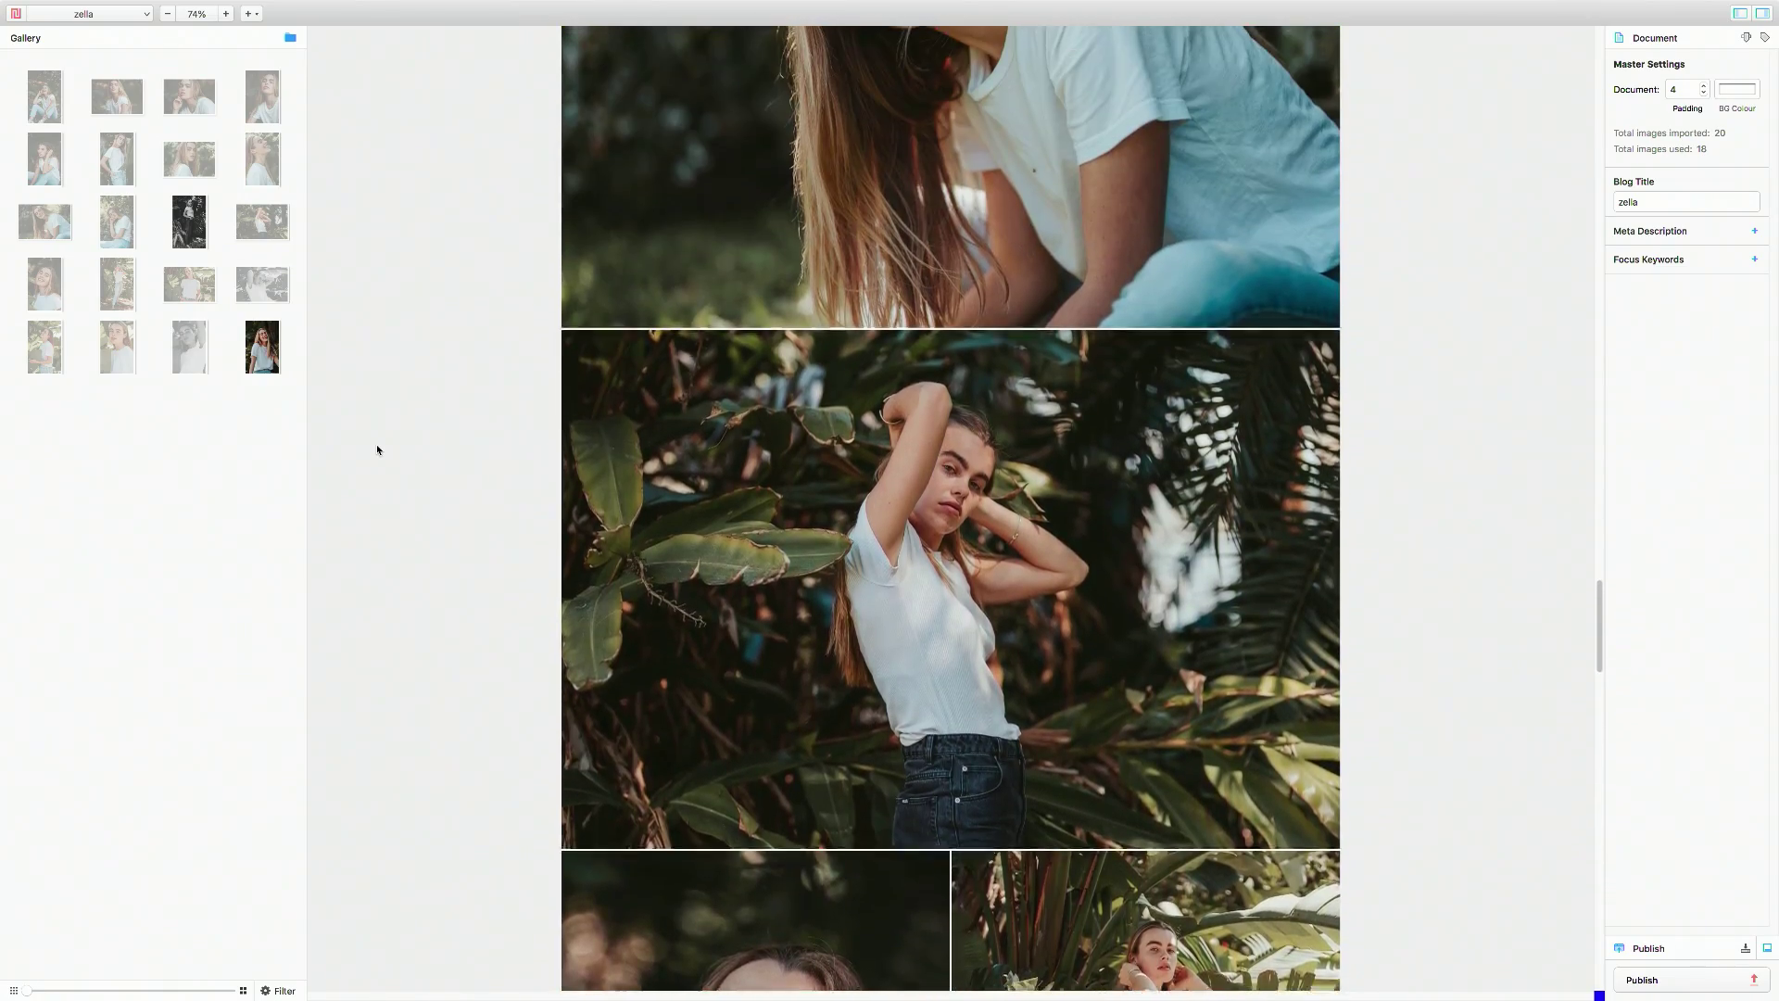
scroll(377, 449, up, 8)
scroll(377, 450, down, 15)
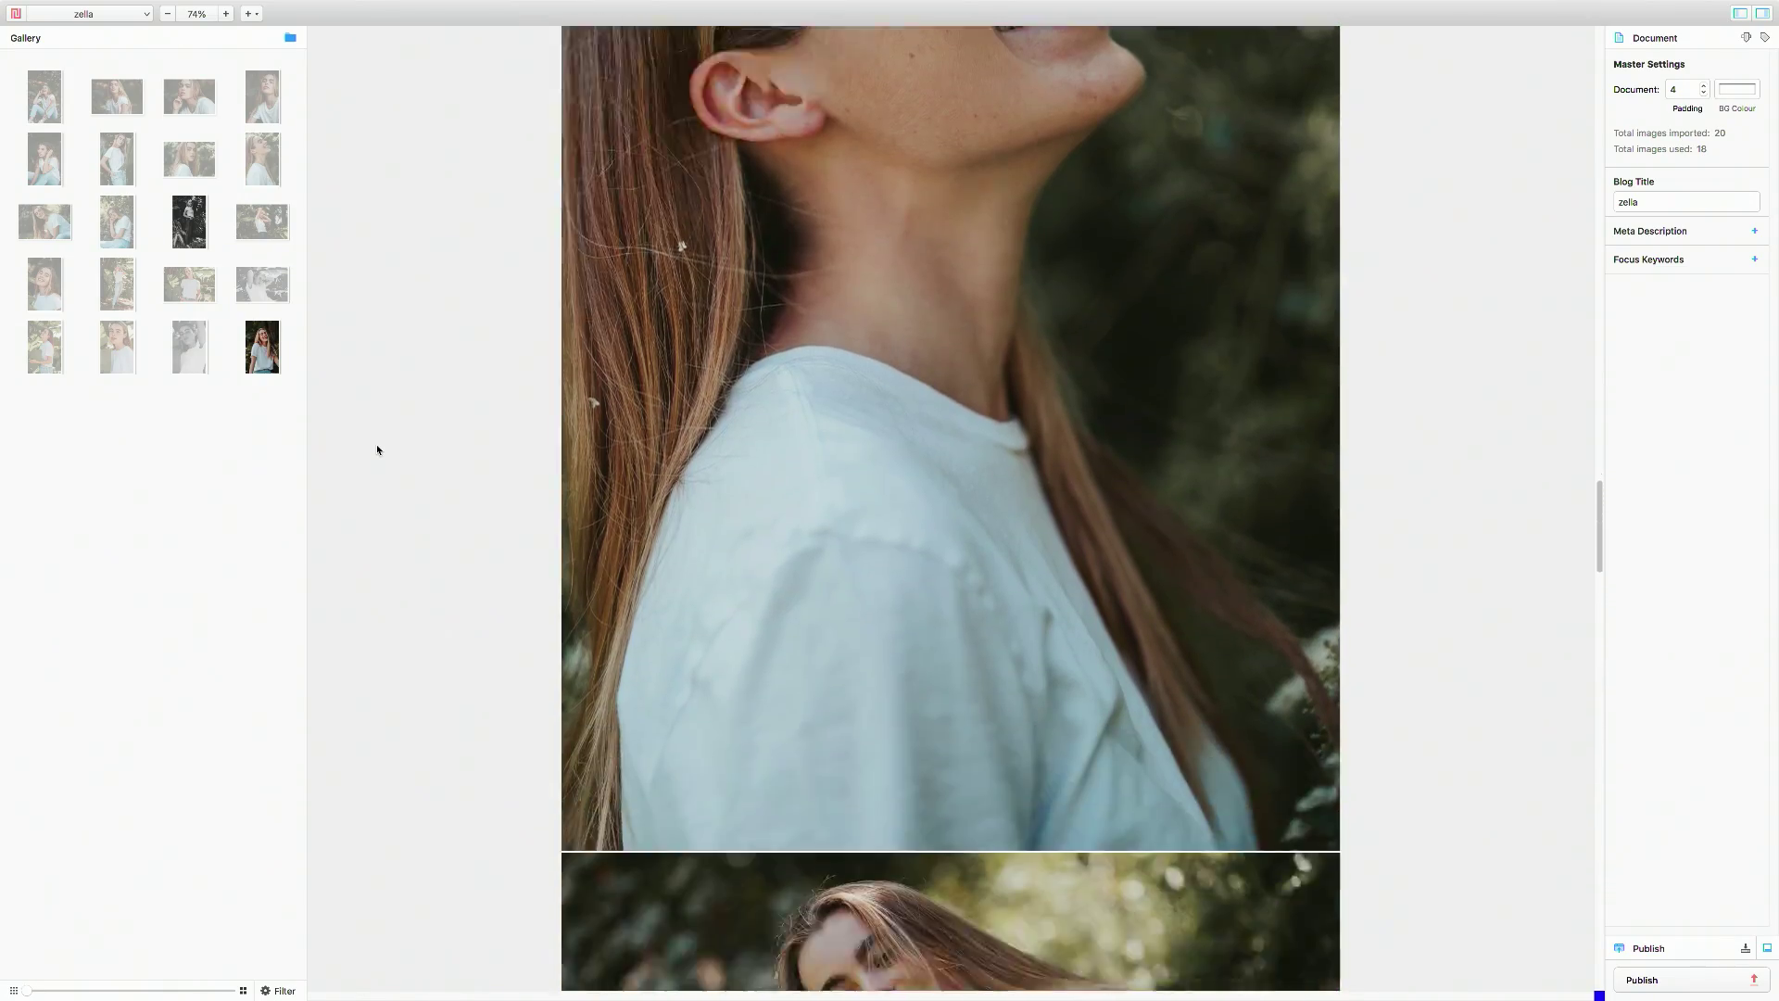
scroll(377, 449, up, 4)
scroll(377, 449, up, 15)
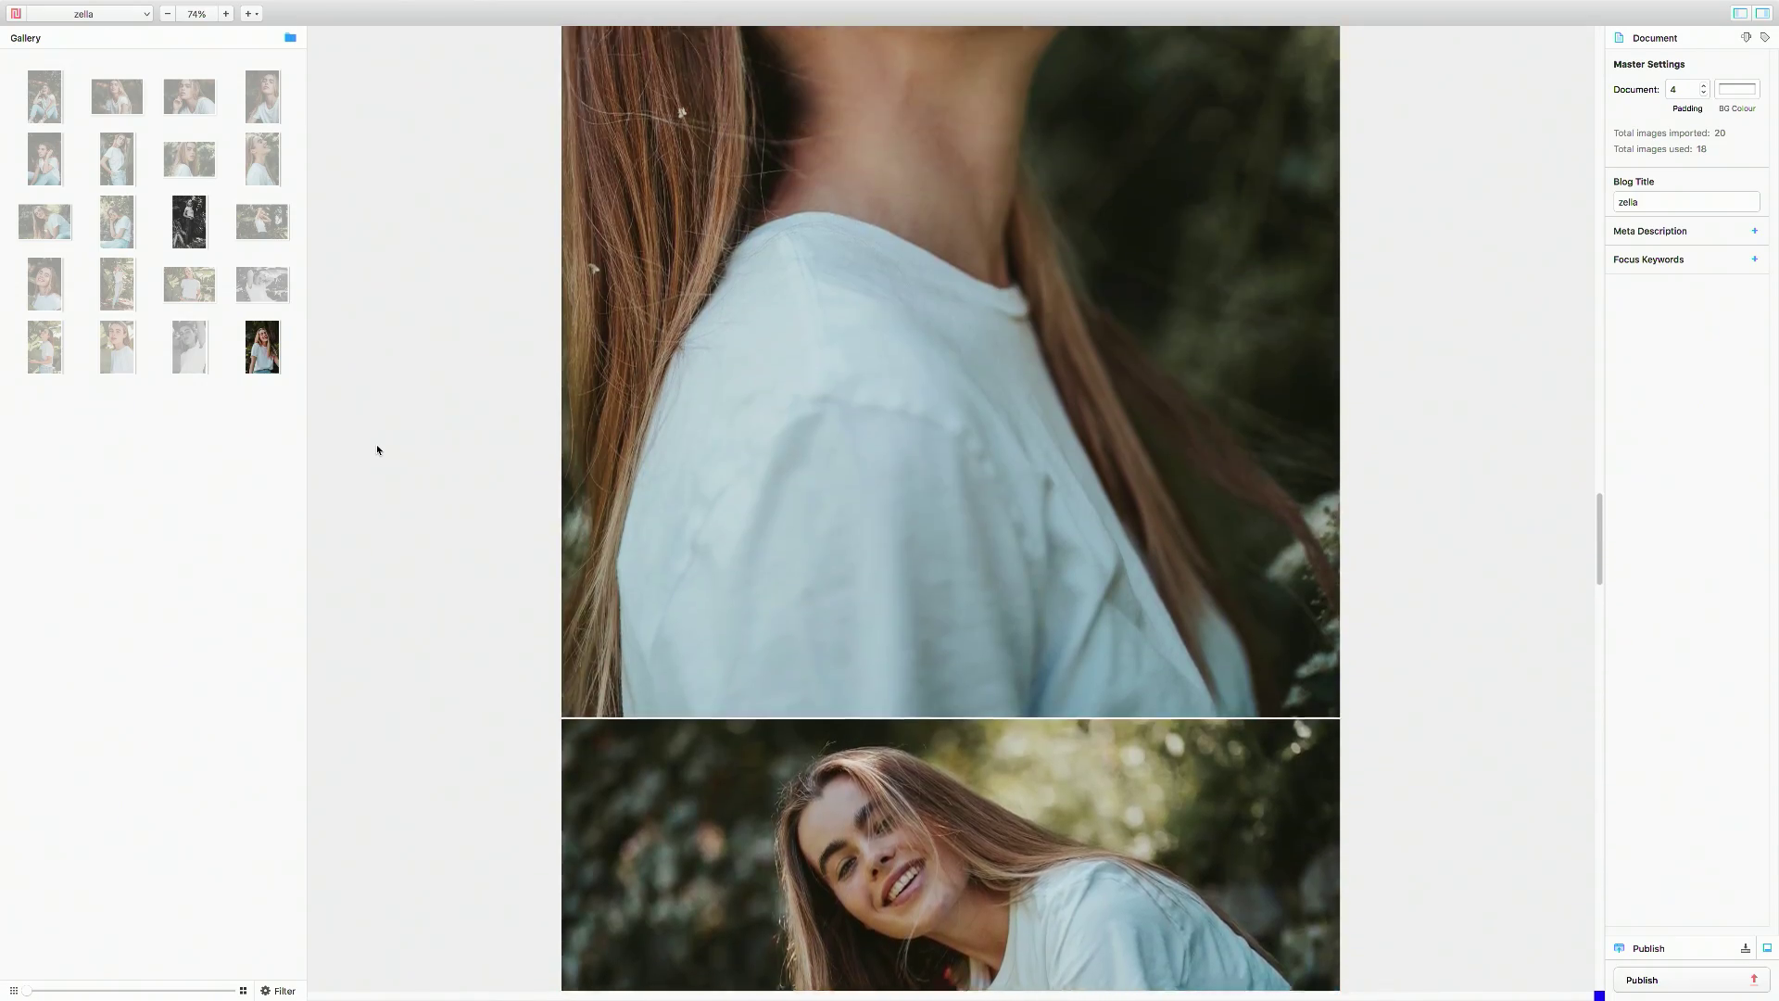
scroll(377, 449, up, 15)
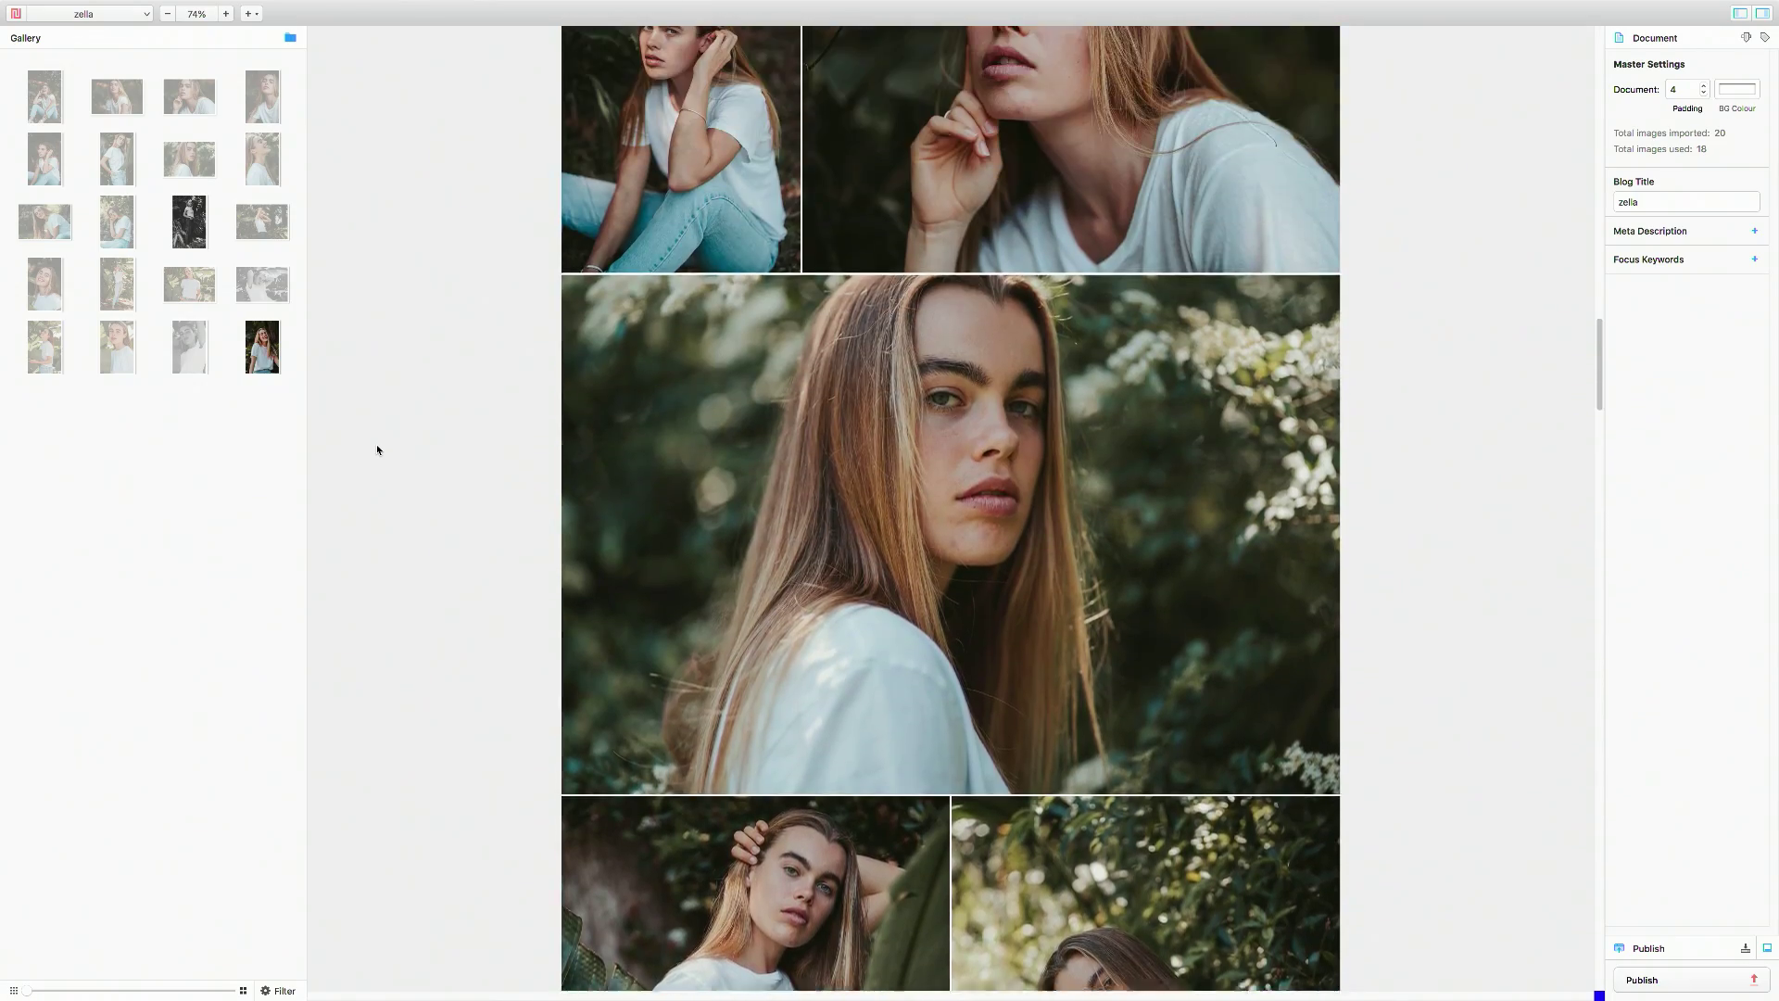
scroll(377, 450, up, 10)
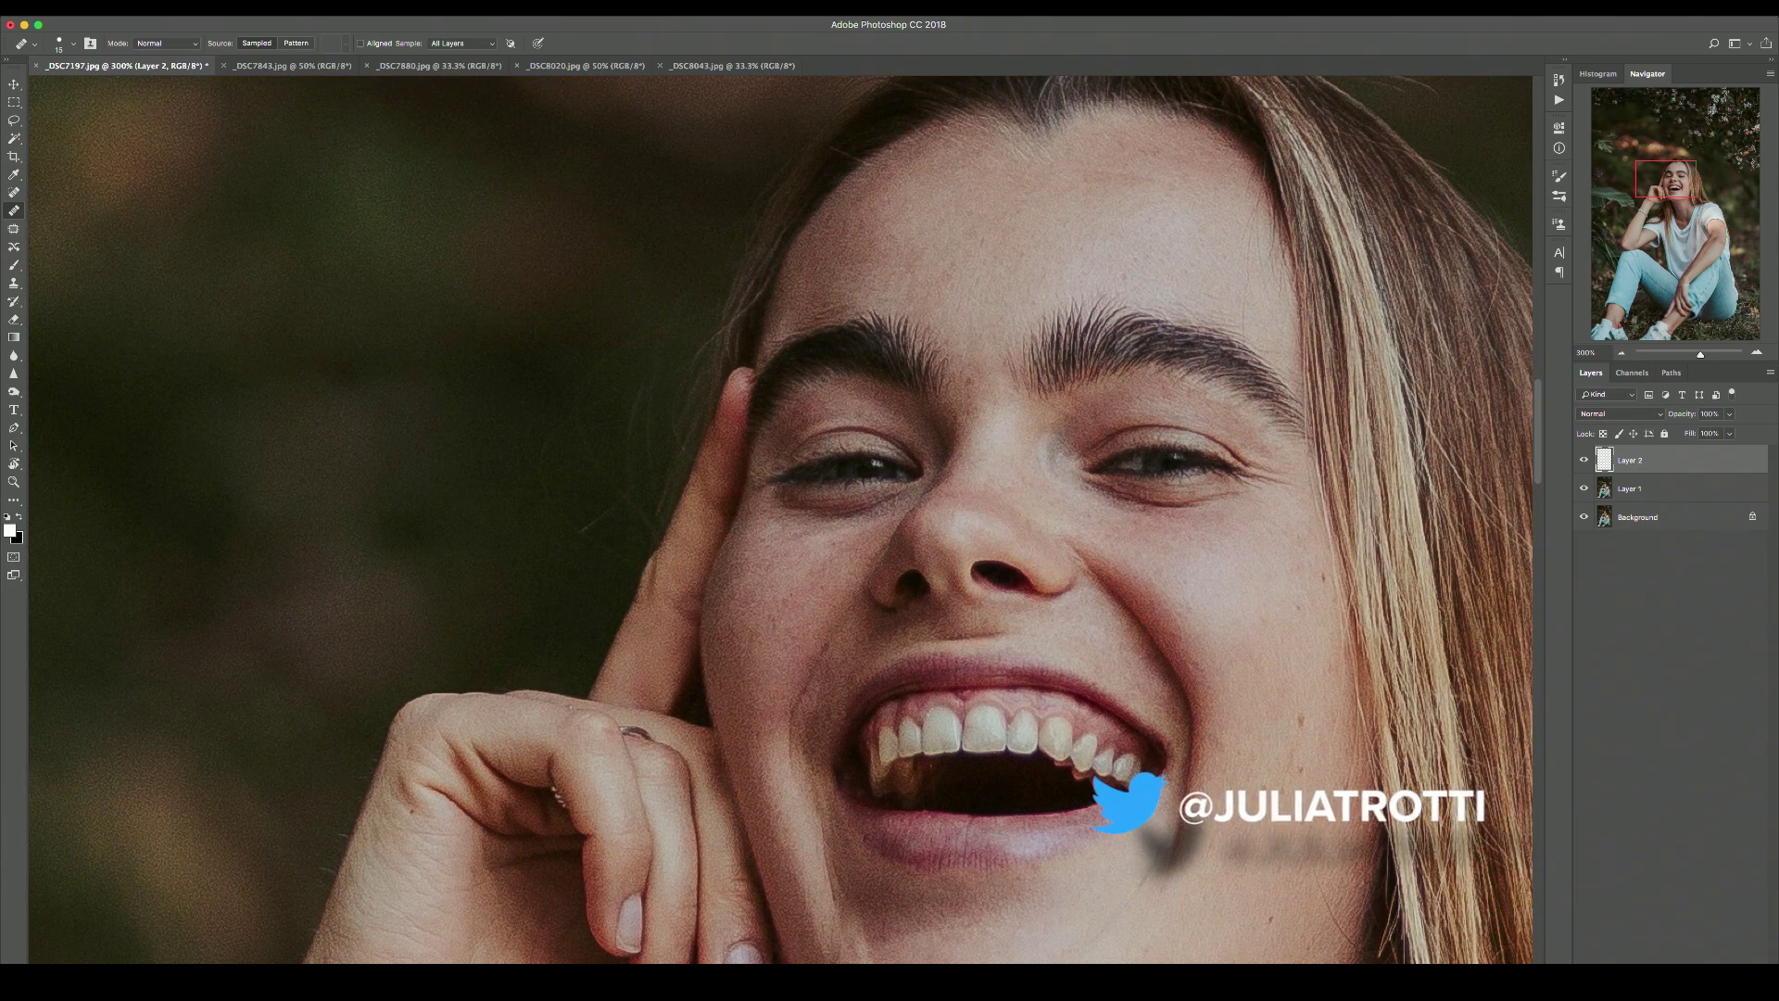
Add blank layers to _DSC7197.jpg and retouch the facial skin with the Clone Stamp at 300% zoom.
key(alt+shift+super+n)
key(s)
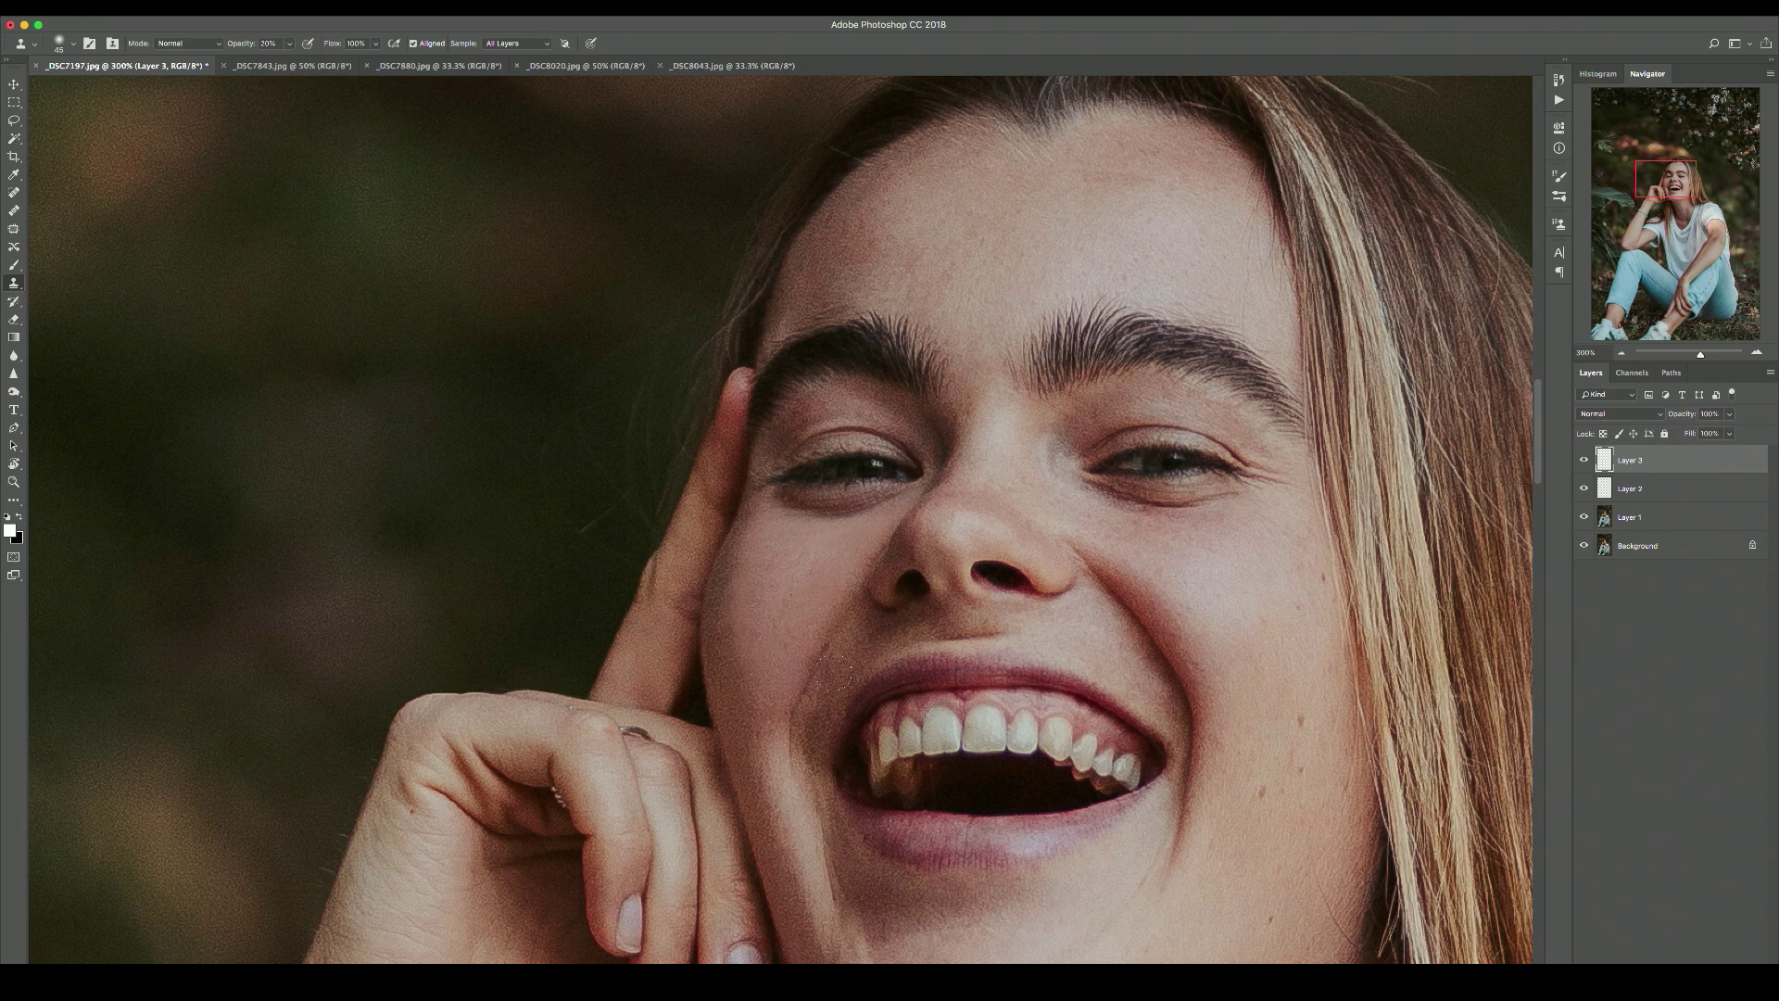
drag(1700, 354, 1691, 361)
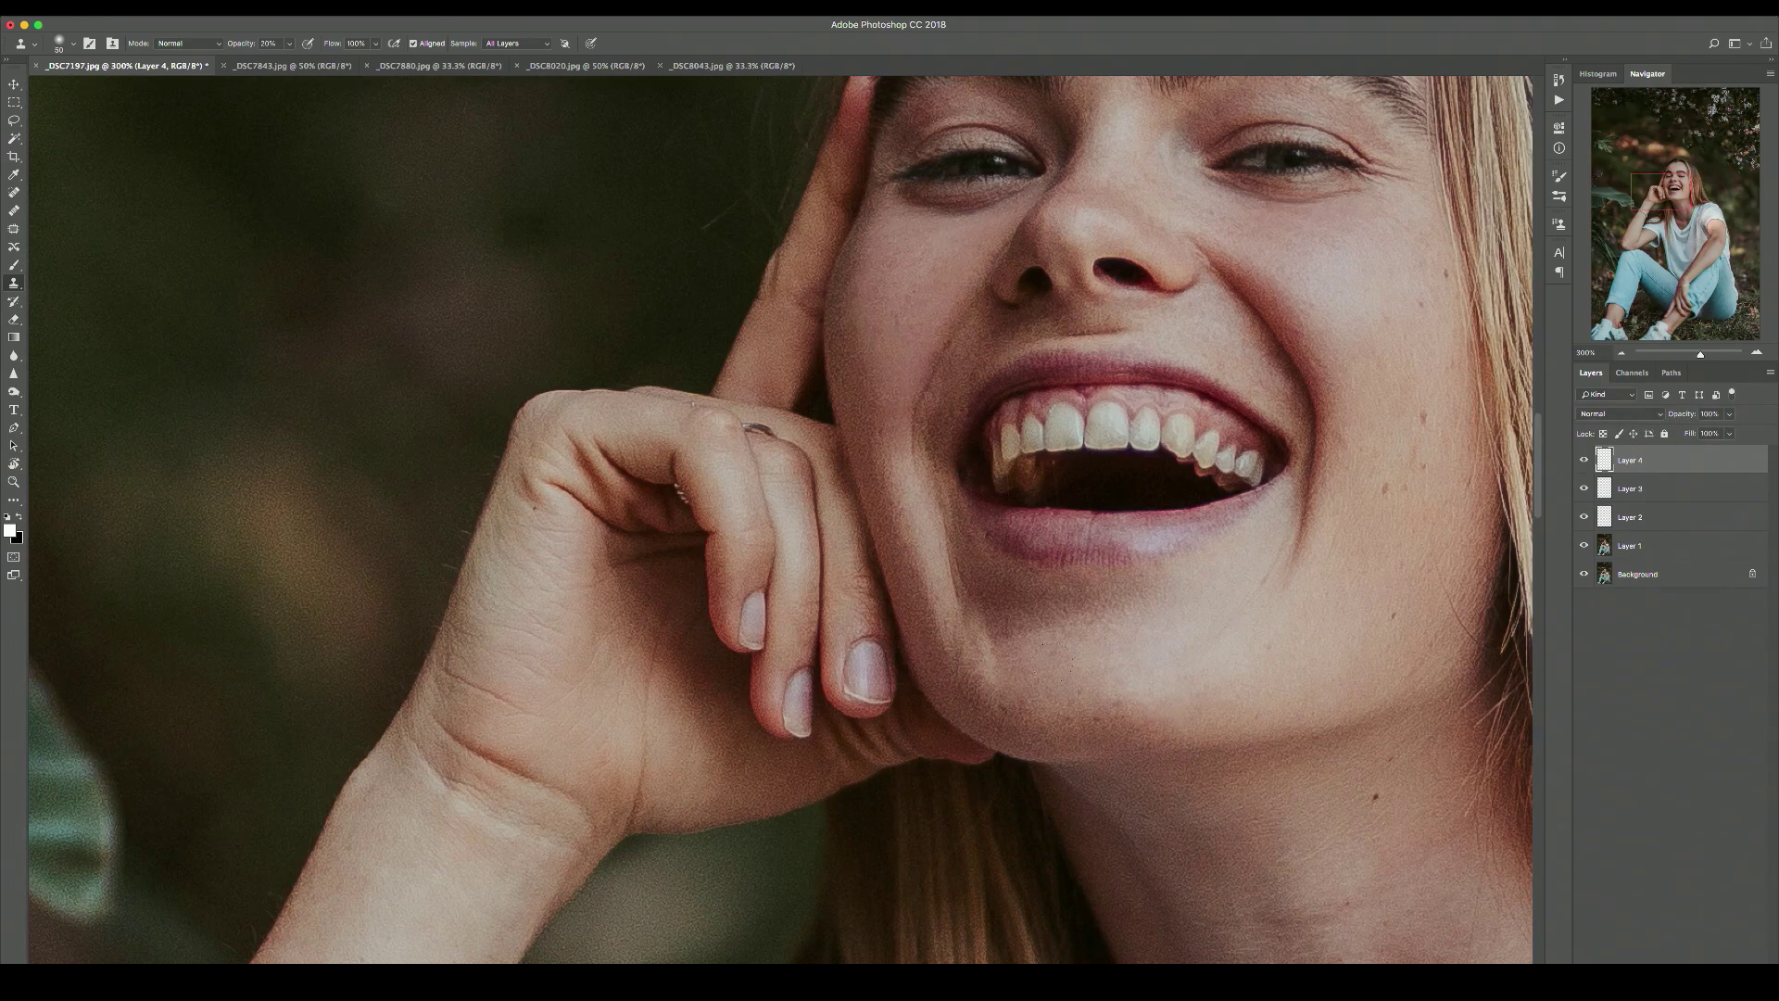
click(1009, 628)
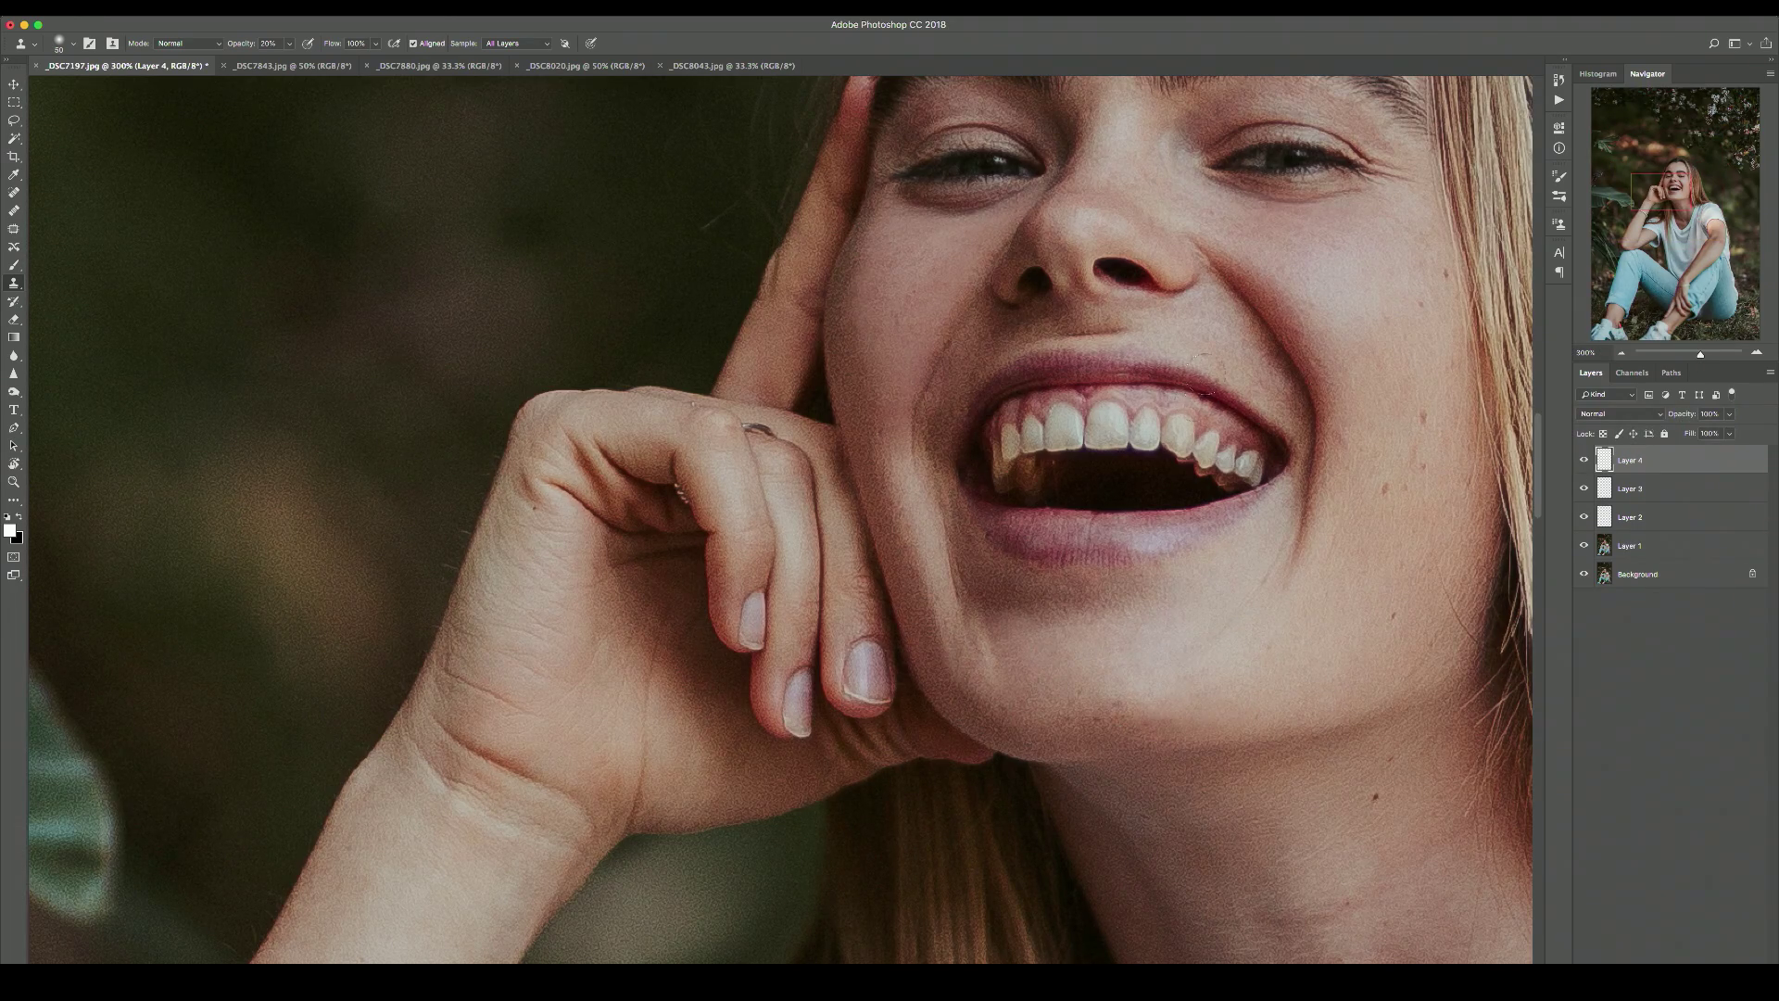
scroll(1149, 443, up, 3)
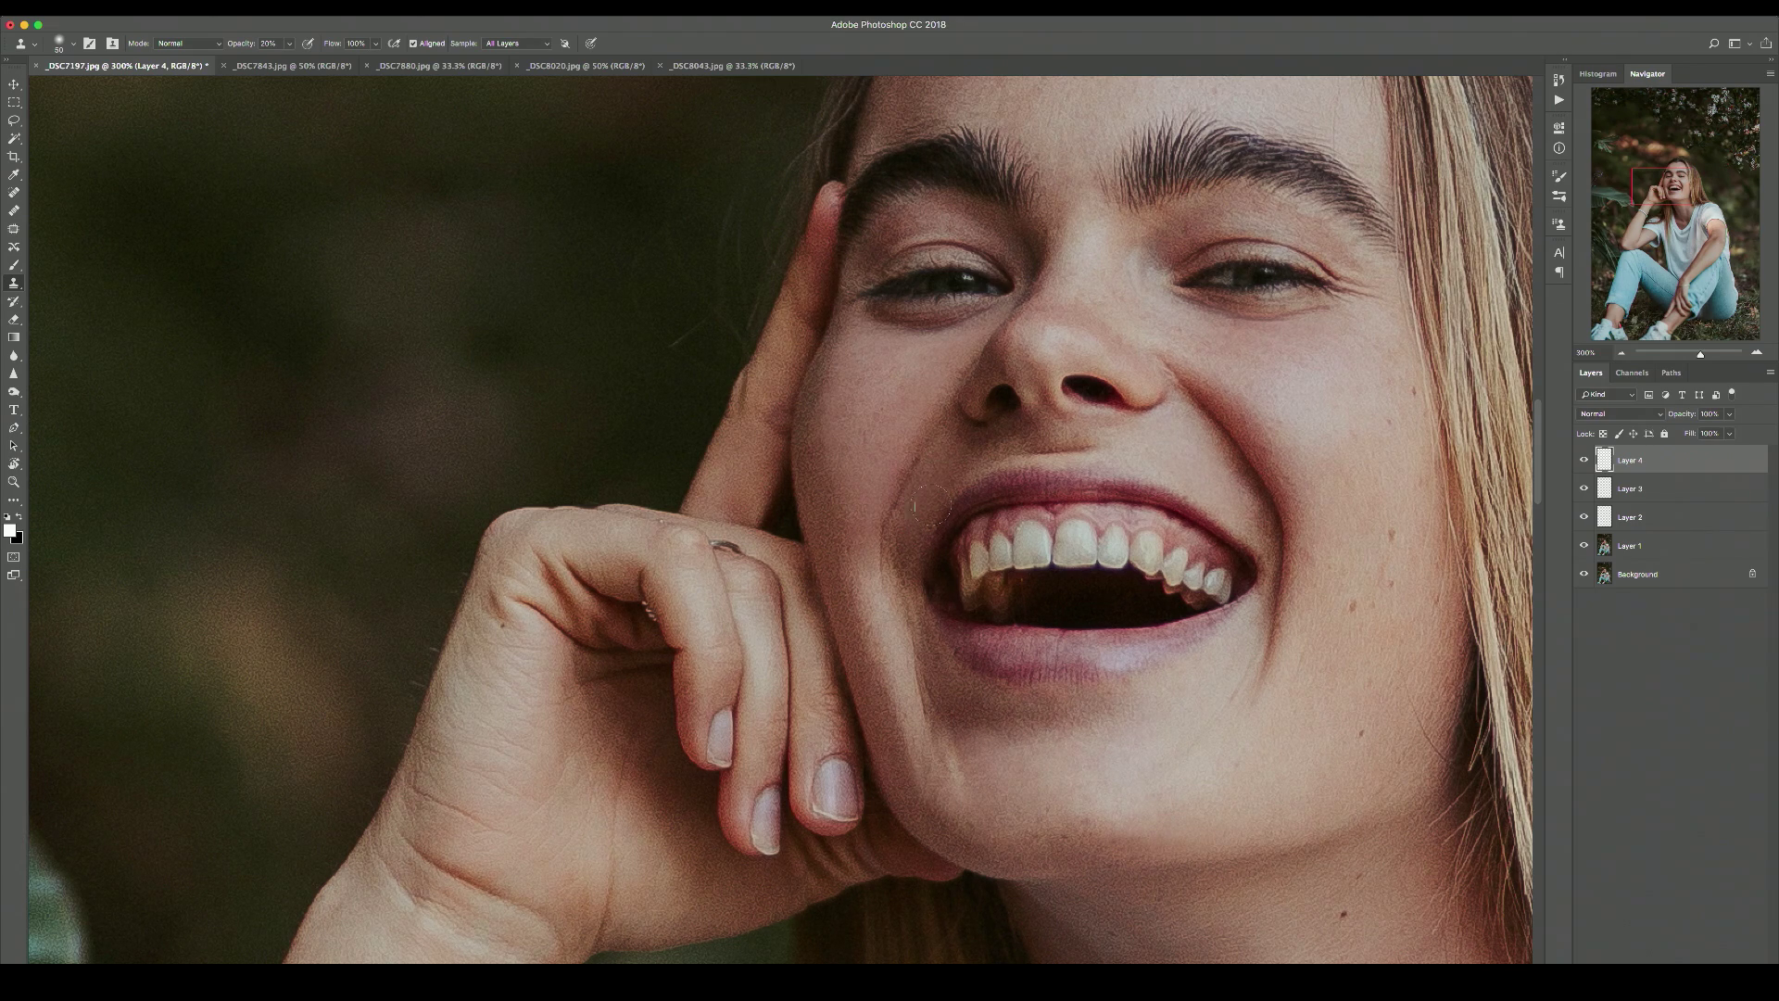
scroll(948, 477, up, 6)
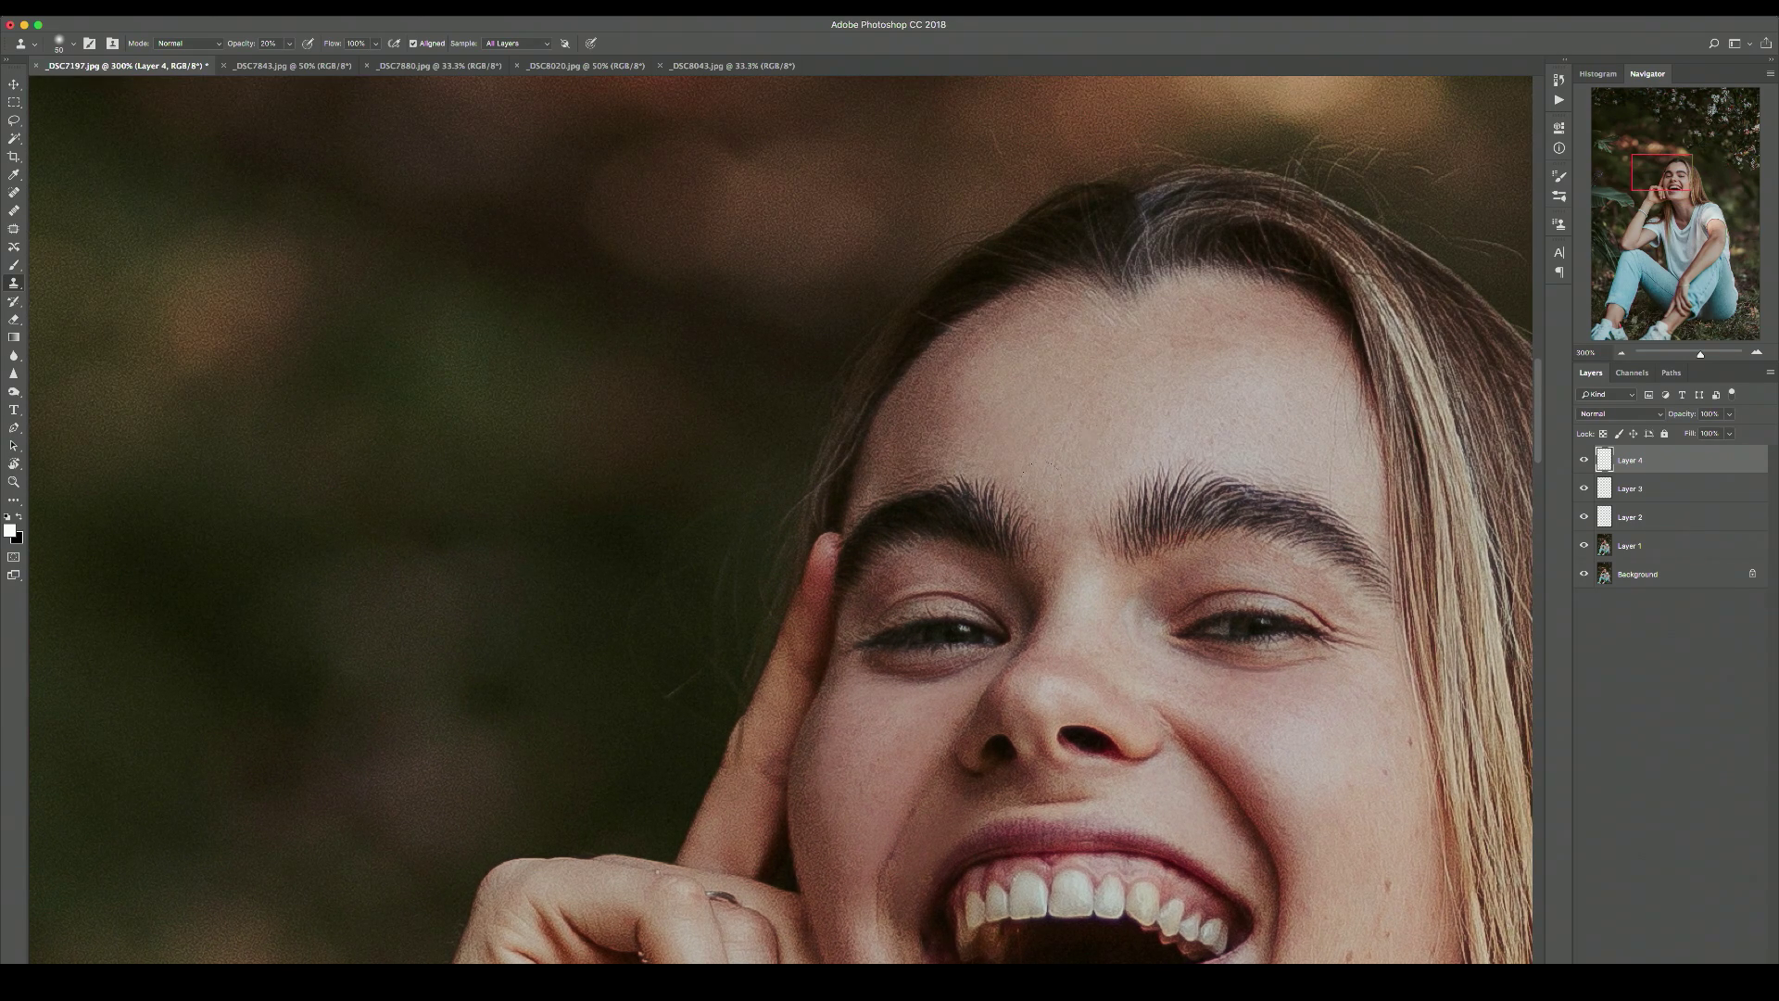
Add another blank layer above Layer 4 in _DSC7197.jpg, enlarge the brush, and view the whole portrait.
scroll(1145, 426, down, 4)
scroll(1247, 369, down, 5)
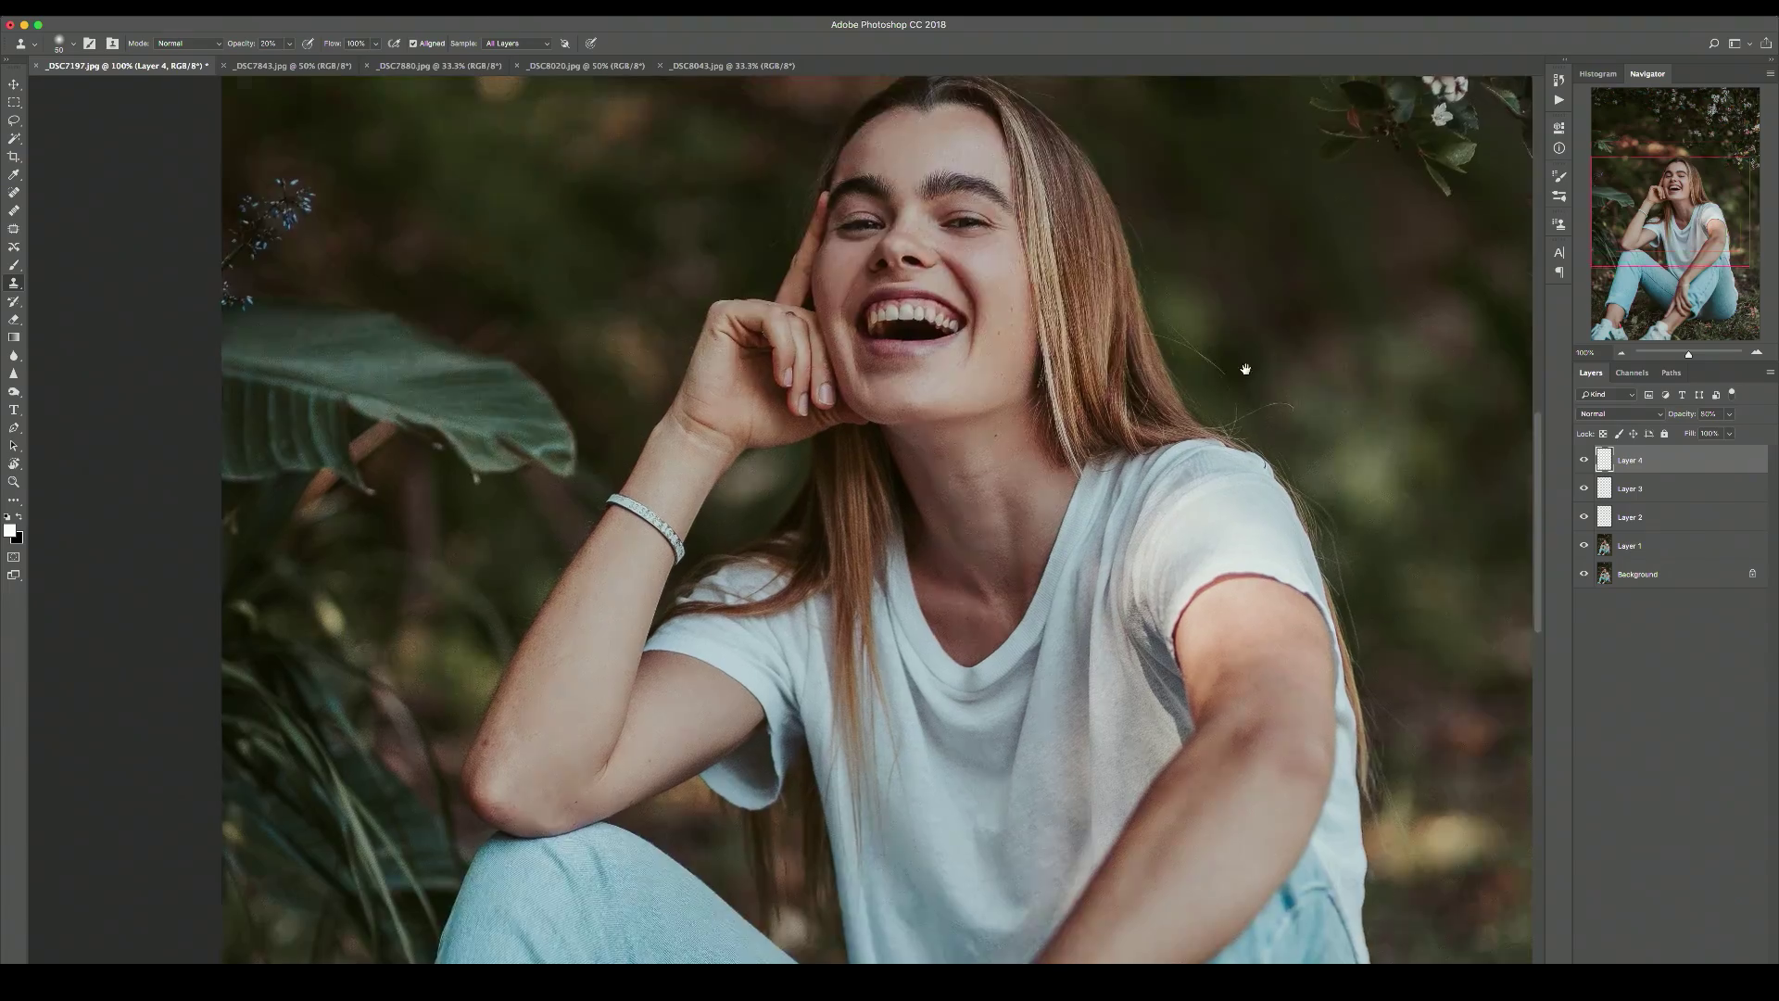
scroll(361, 593, up, 4)
key(super+shift+alt+n)
key(bracketright)
key(bracketright)
key(super+minus)
key(super+minus)
key(super+minus)
key(super+minus)
key(super+minus)
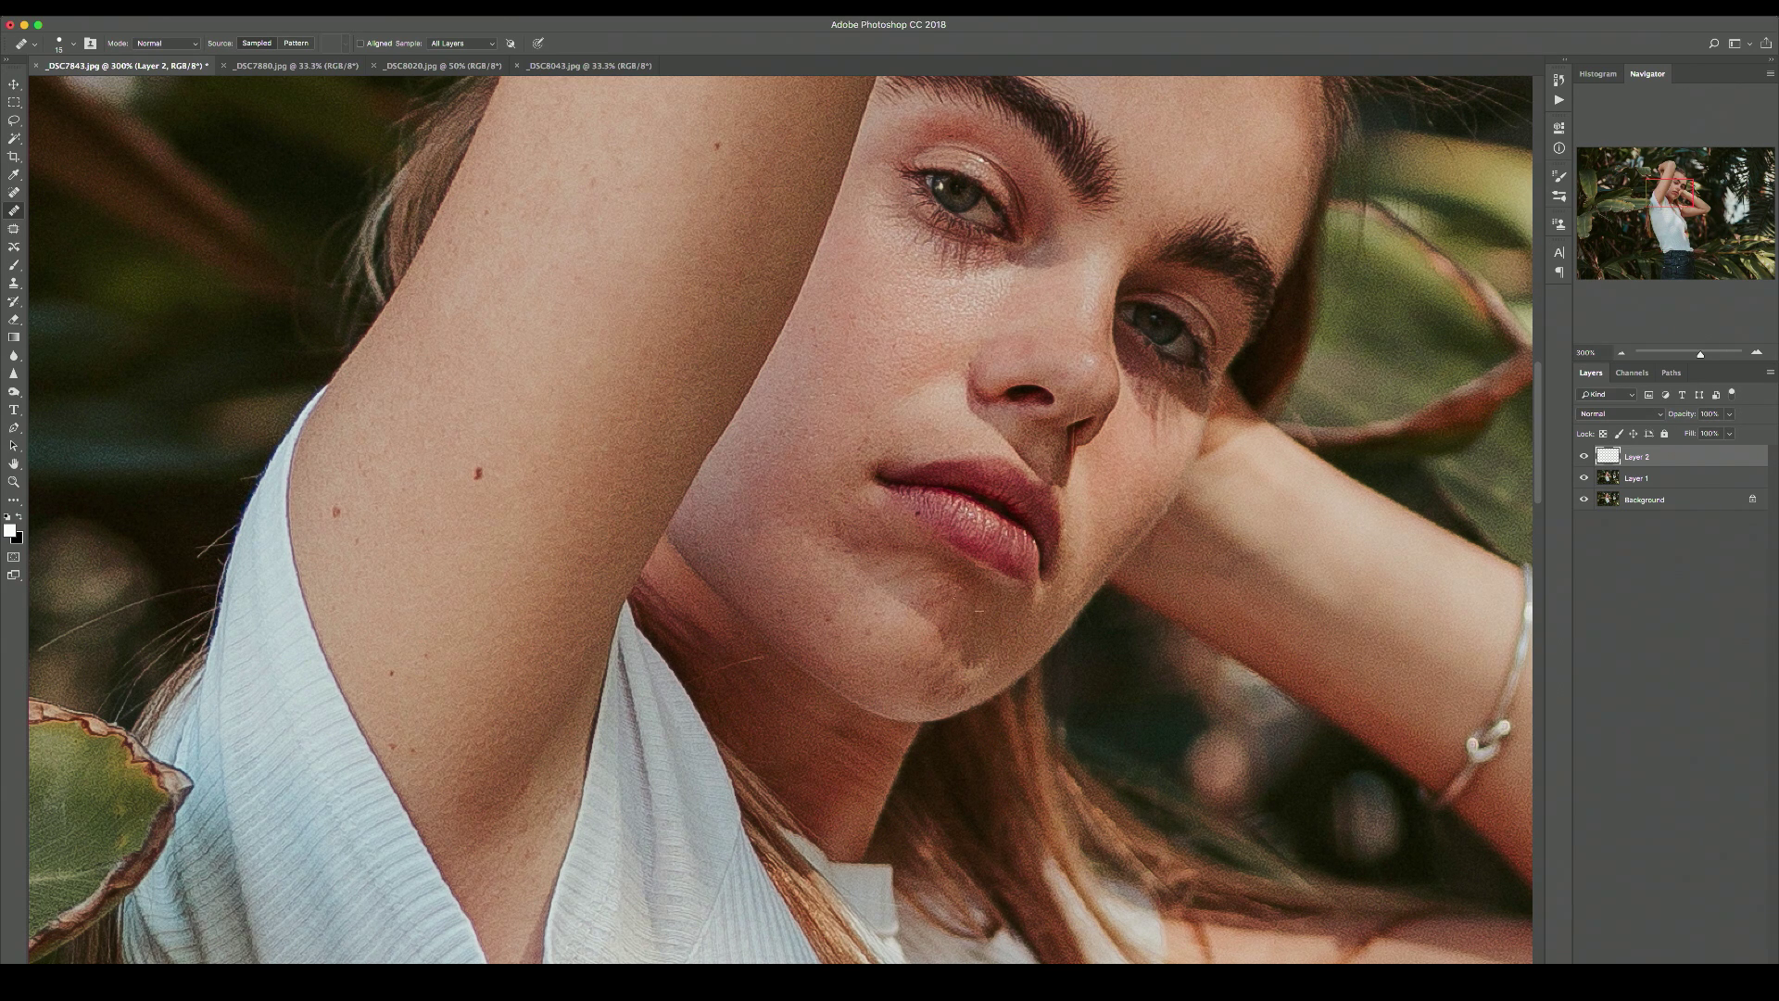
Heal the blemishes on the chin on Layer 2 of _DSC7843.jpg.
drag(902, 668, 936, 687)
scroll(996, 349, up, 5)
scroll(996, 349, left, 2)
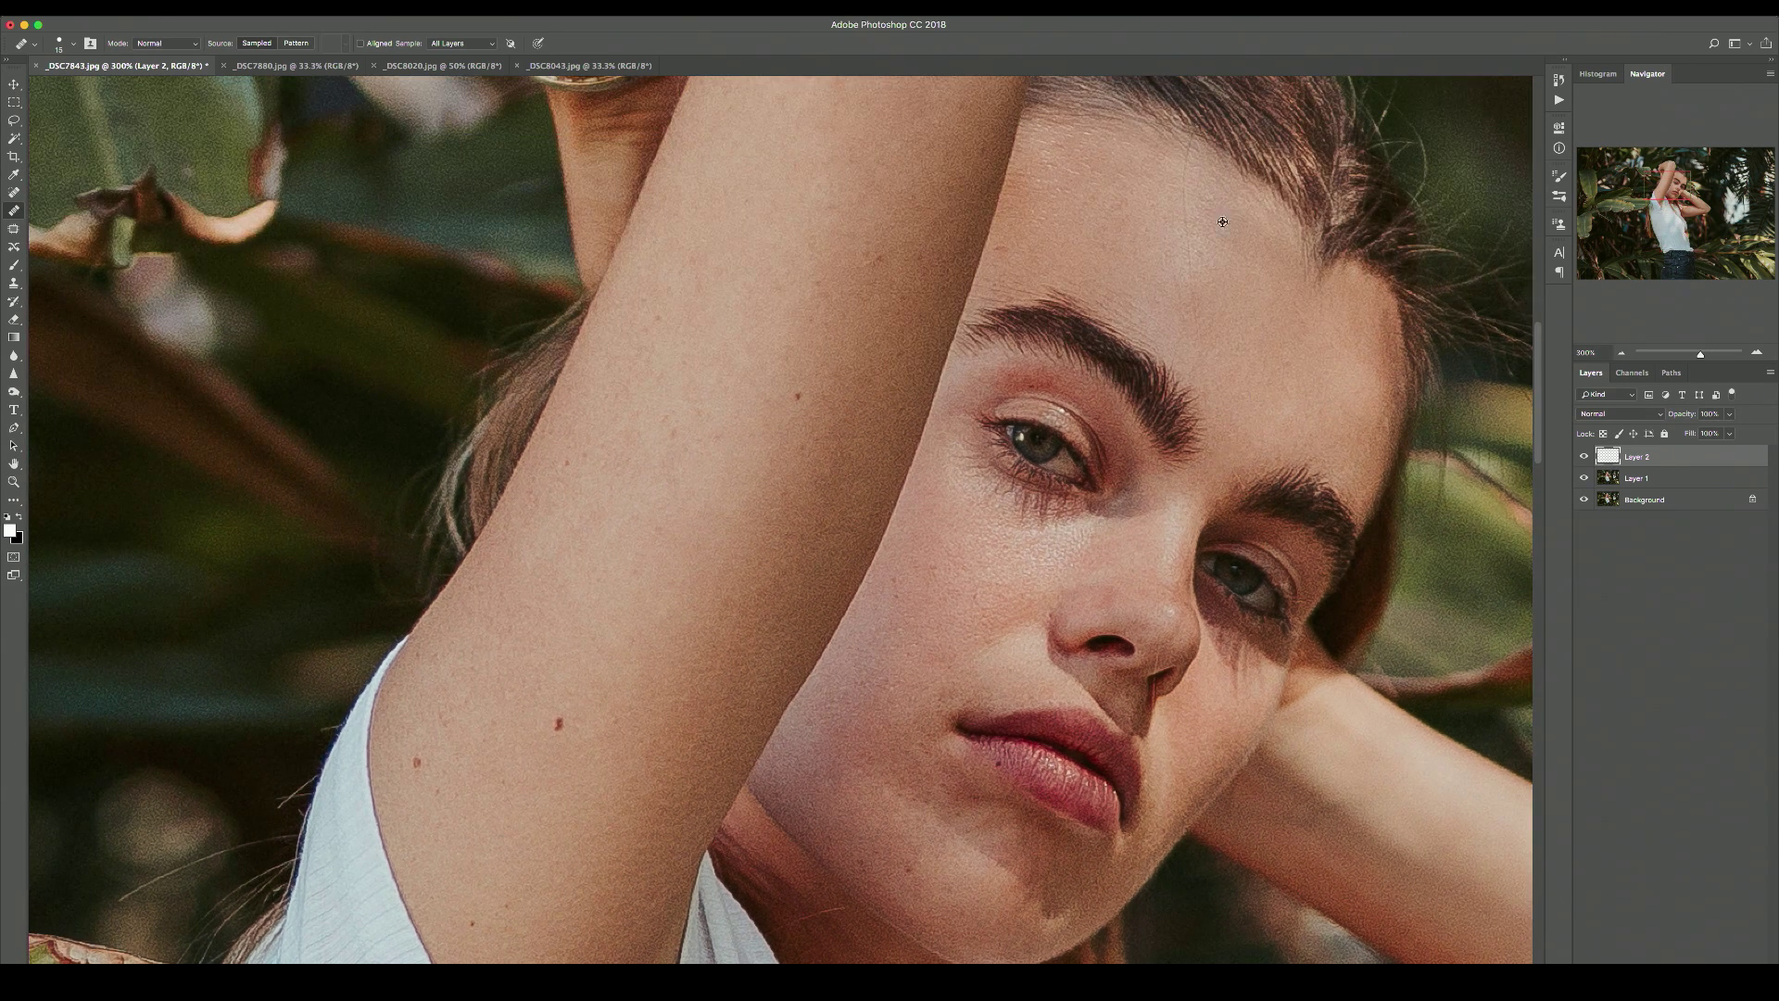
Add a new layer to _DSC7843.jpg and use the Clone Stamp to smooth the cheek beside the mouth with sampled skin.
key(super+alt+shift+n)
key(s)
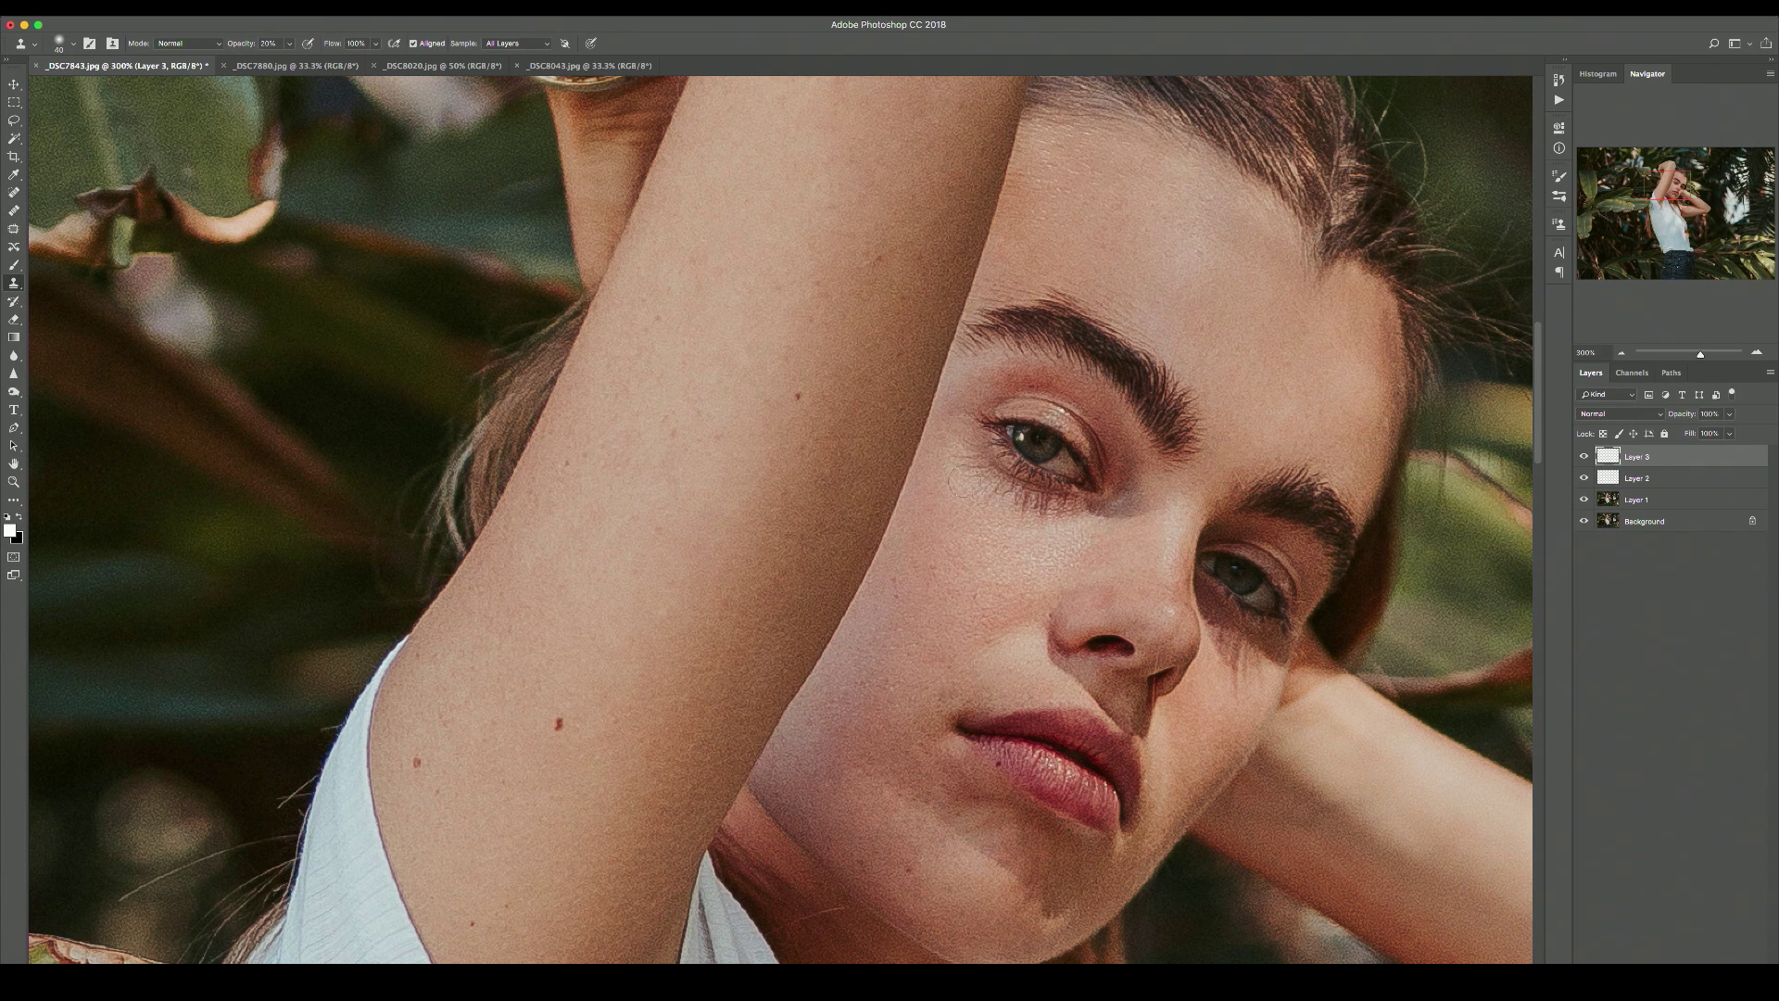
alt+click(1022, 657)
click(977, 700)
scroll(829, 659, down, 2)
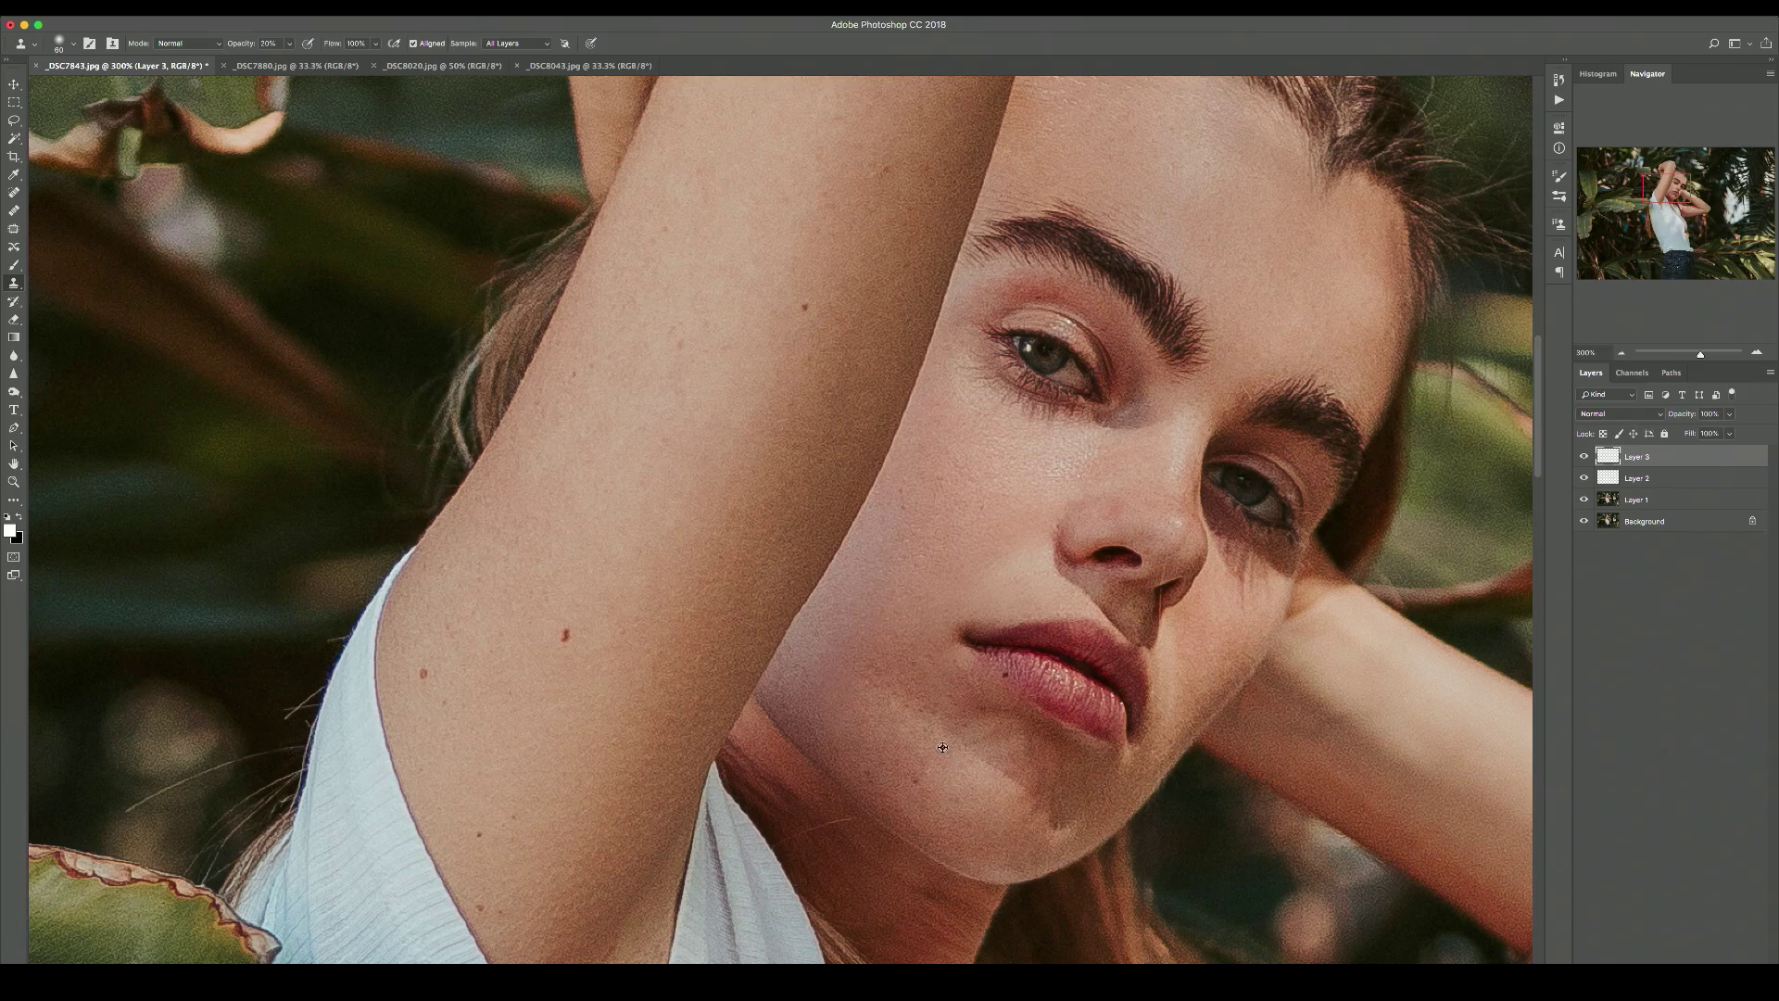
scroll(982, 736, down, 2)
Merge Layers 1, 2 and 3 of _DSC7843.jpg into one layer above the Background, viewing the photo at 100%.
key(super+1)
shift+click(1636, 499)
key(super+e)
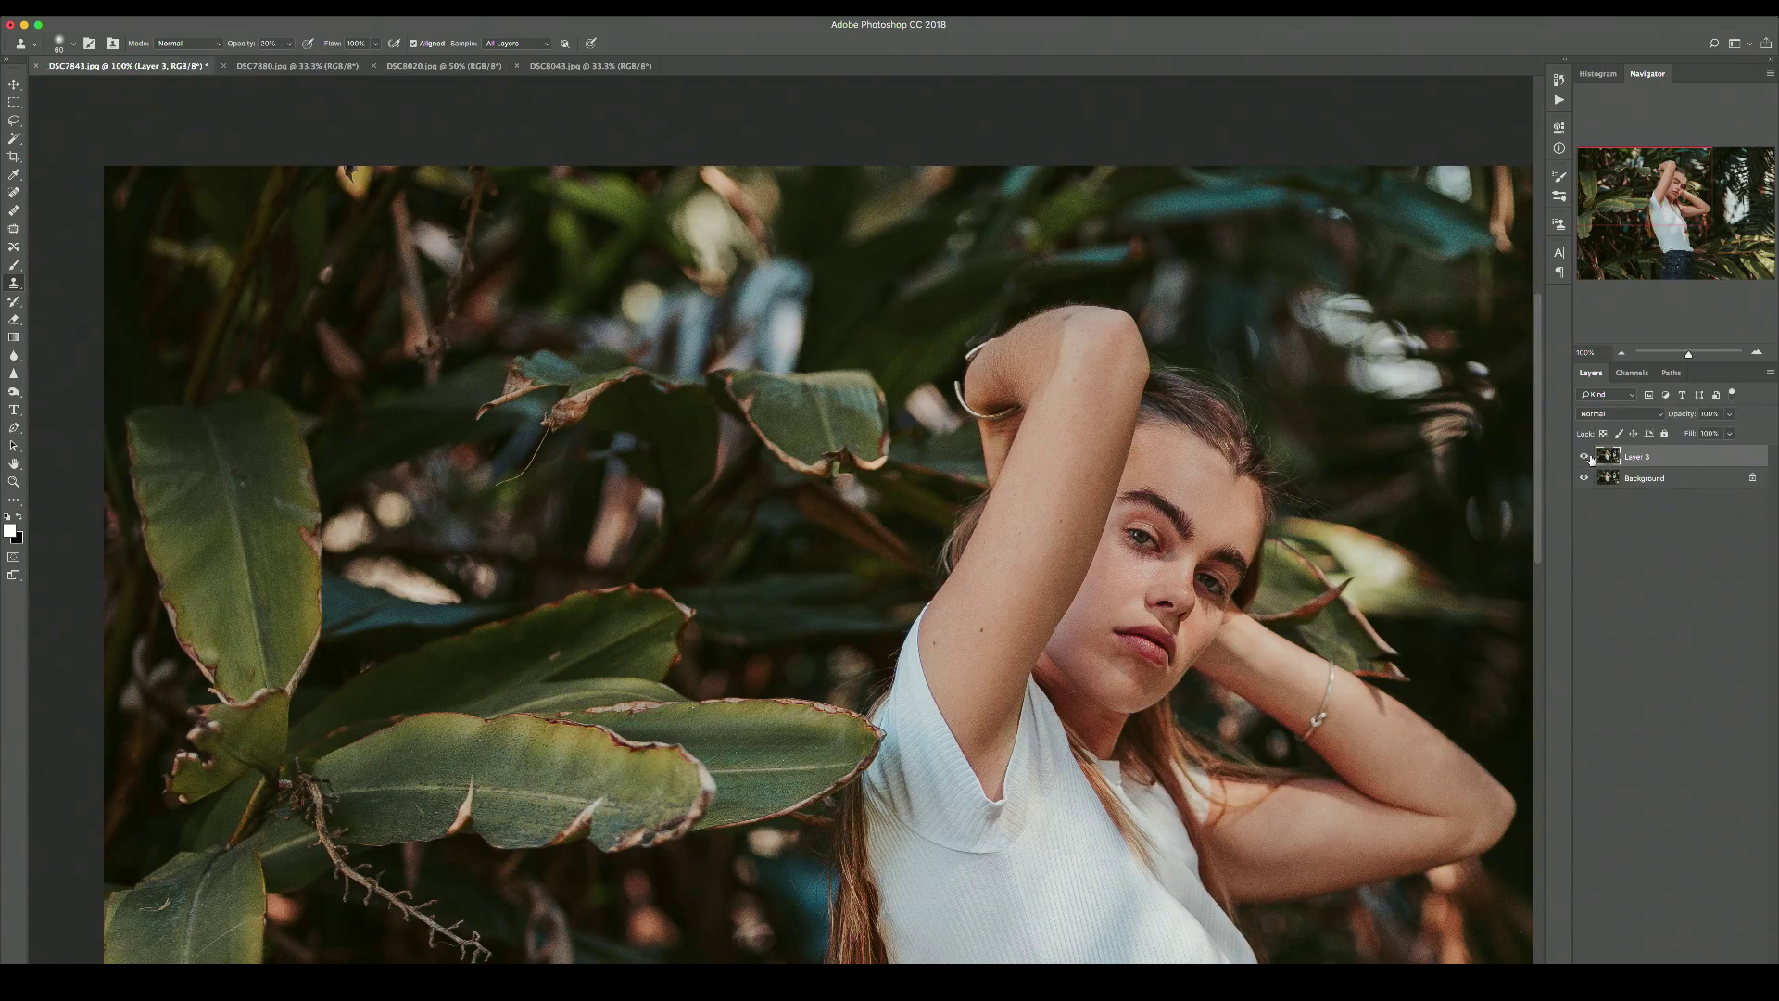
Add two blank layers above Layer 3 in _DSC7843.jpg and choose the Healing Brush for retouching the raised arm.
drag(1528, 792, 1393, 548)
key(alt+shift+super+n)
click(1012, 449)
super+click(949, 419)
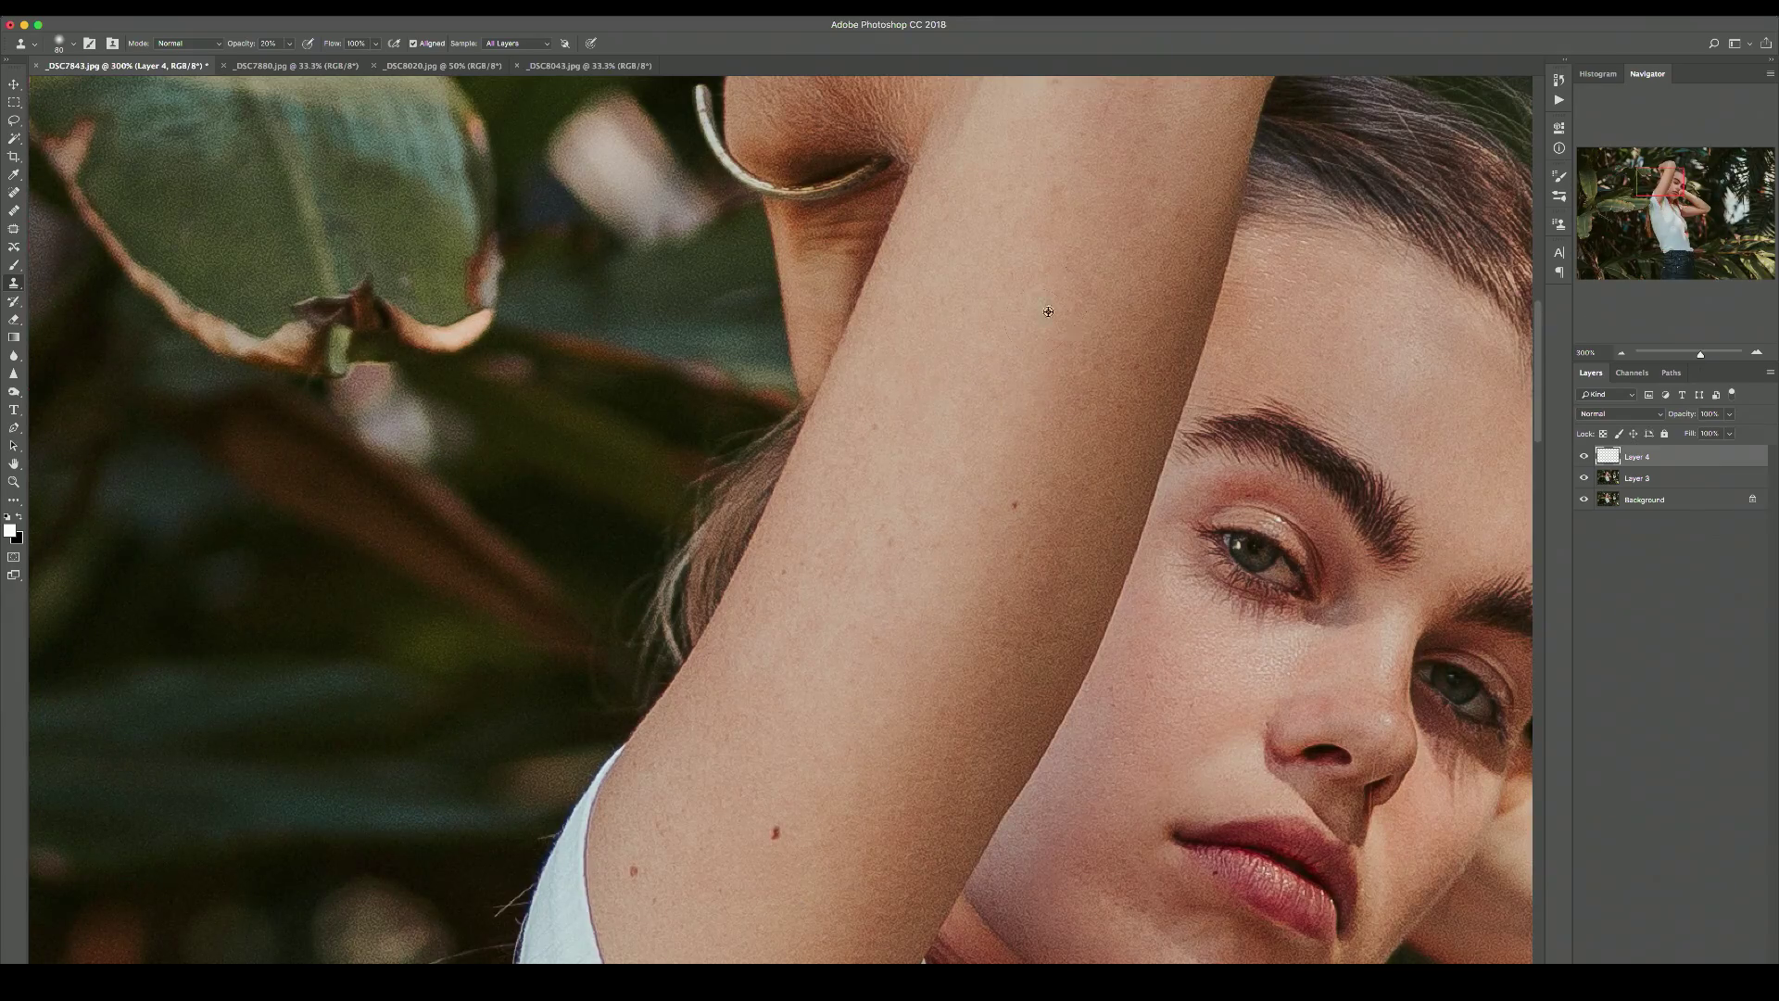
scroll(1048, 311, up, 6)
key(super+shift+n)
key(j)
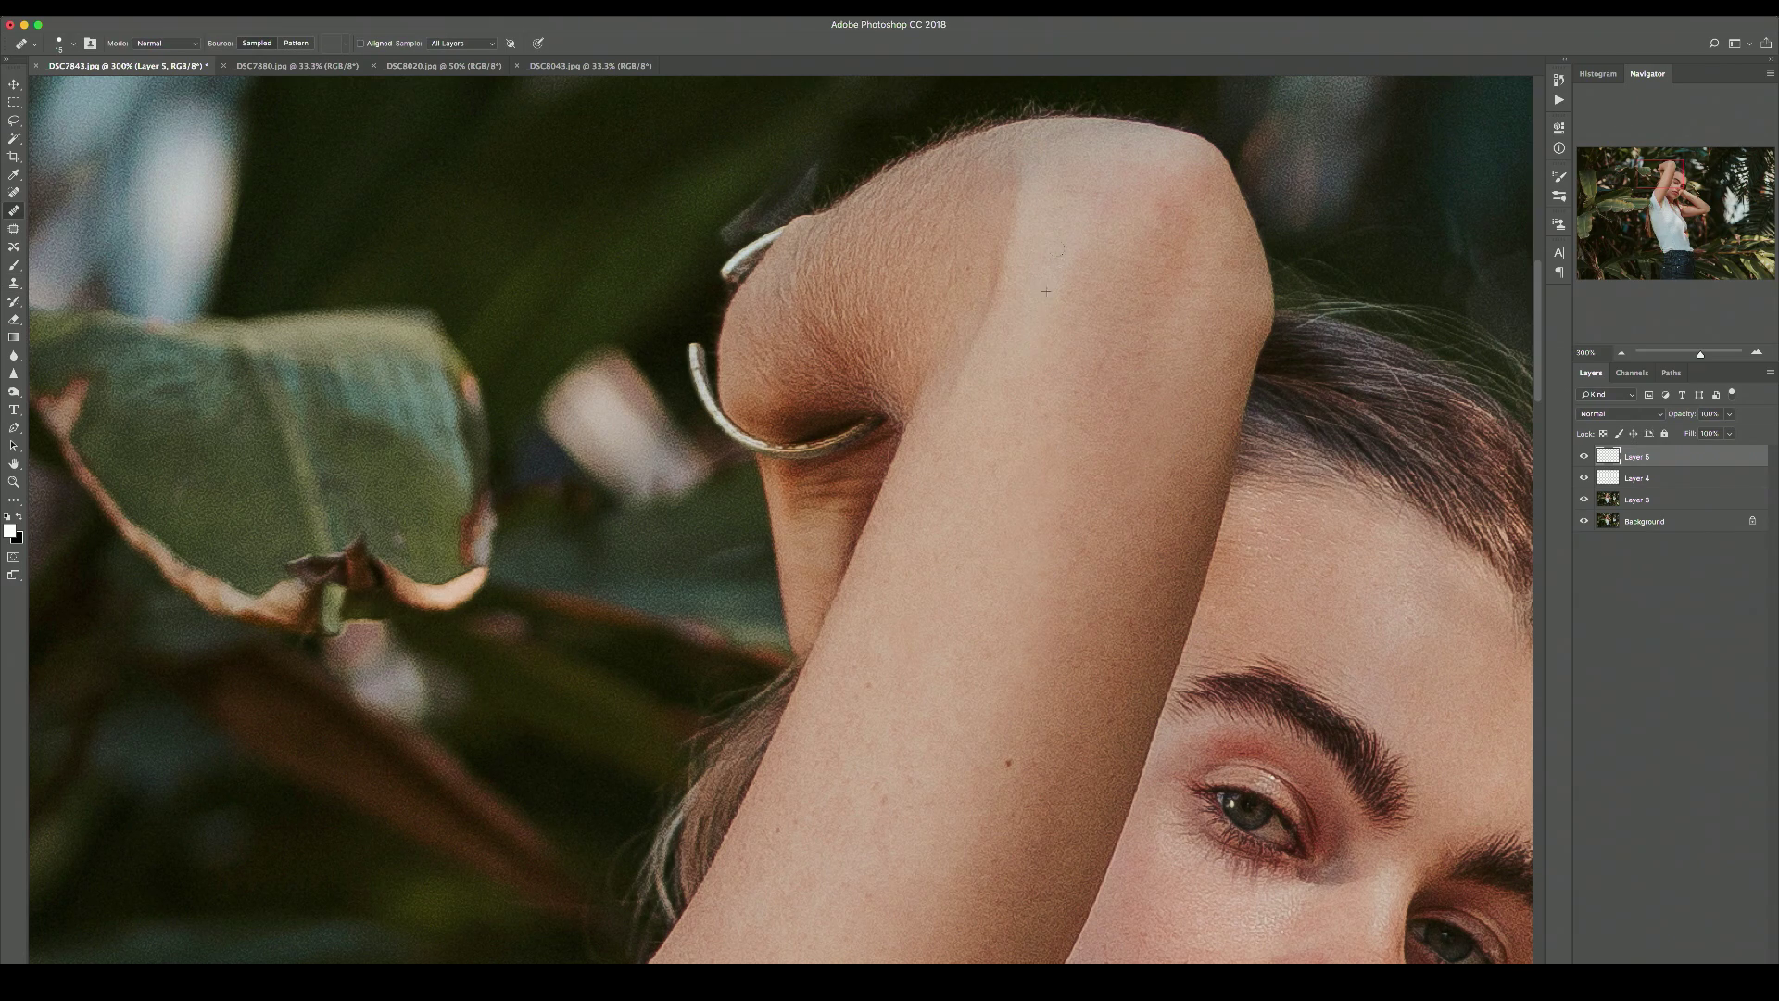
key(super+0)
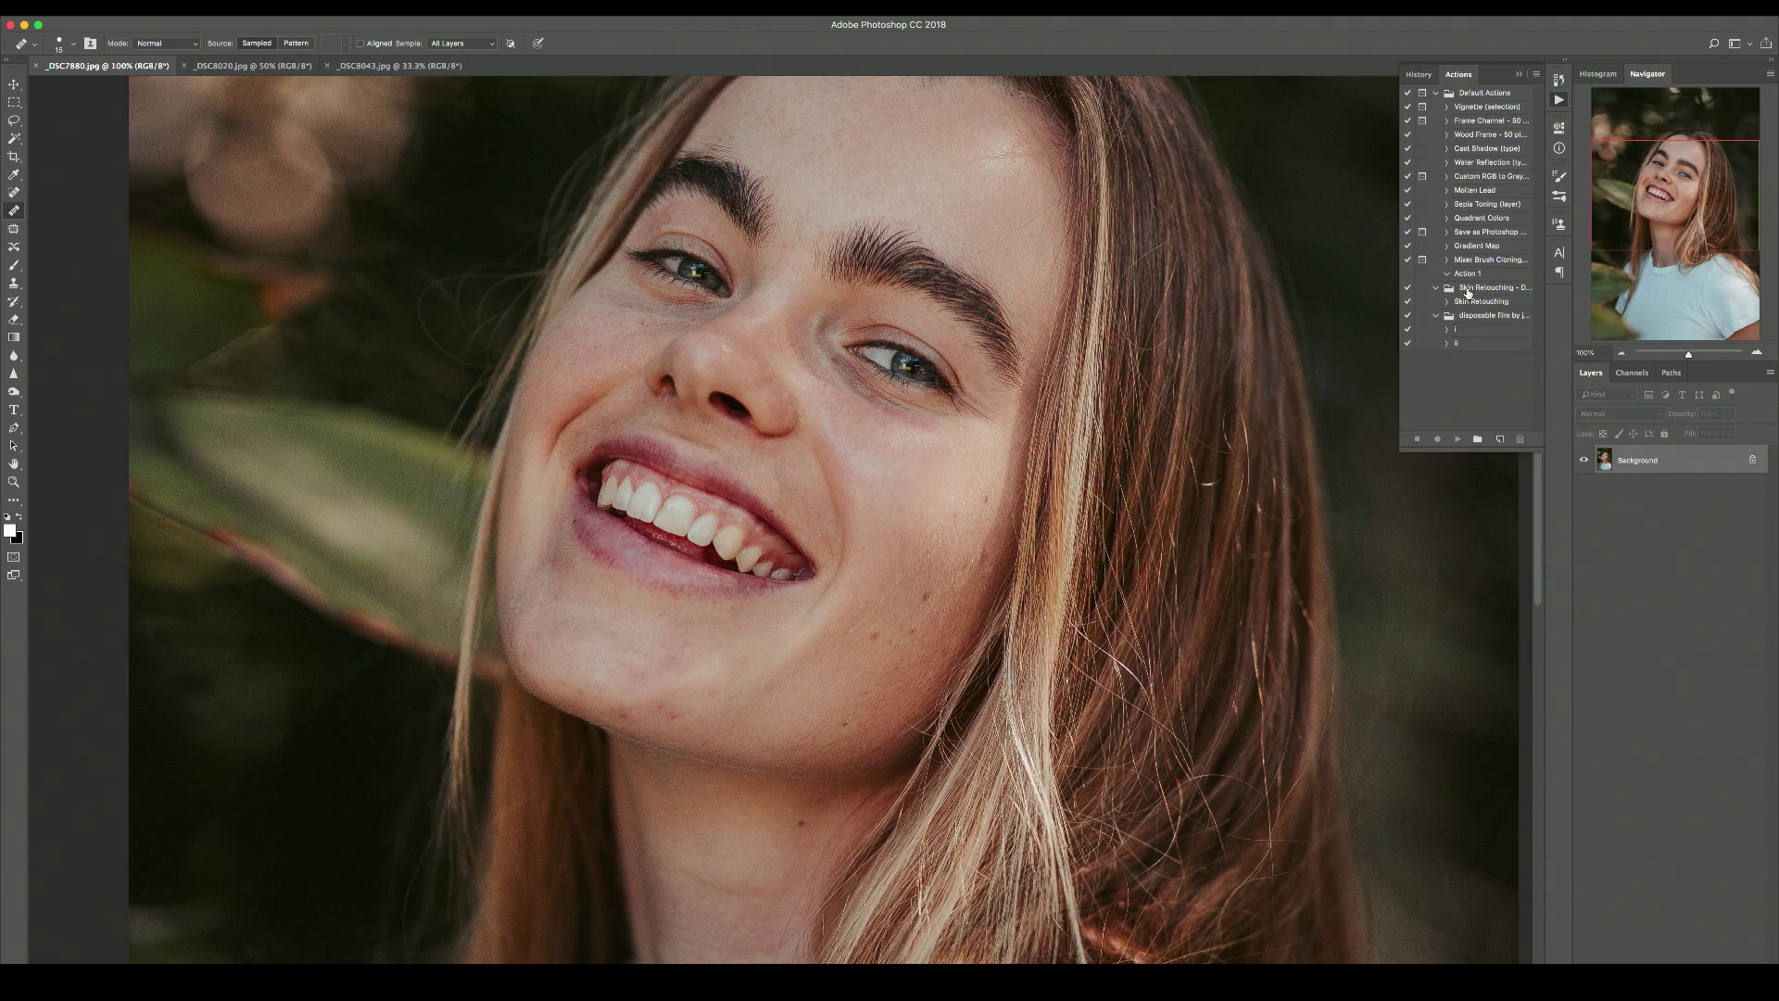
Set up the Skin Retouching layers in _DSC7880.jpg and heal the chin blemishes on Layer 1, checking the mouth, eyes and forehead.
key(super+j)
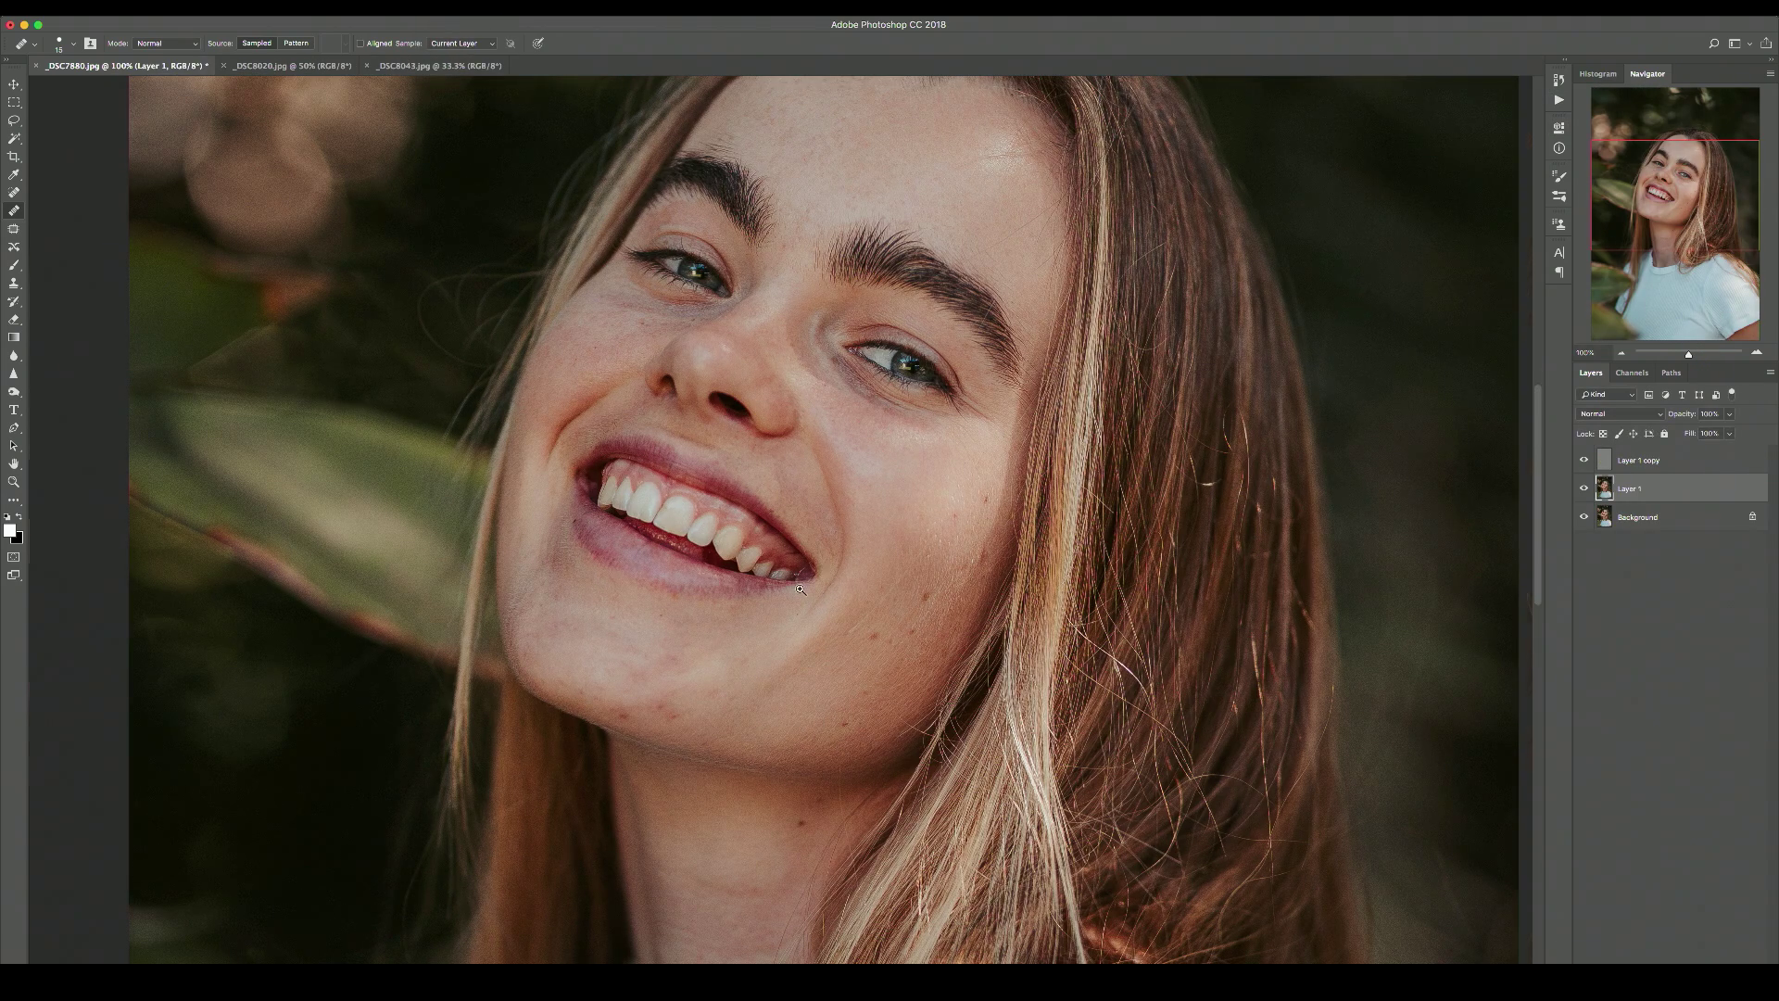
key(super+plus)
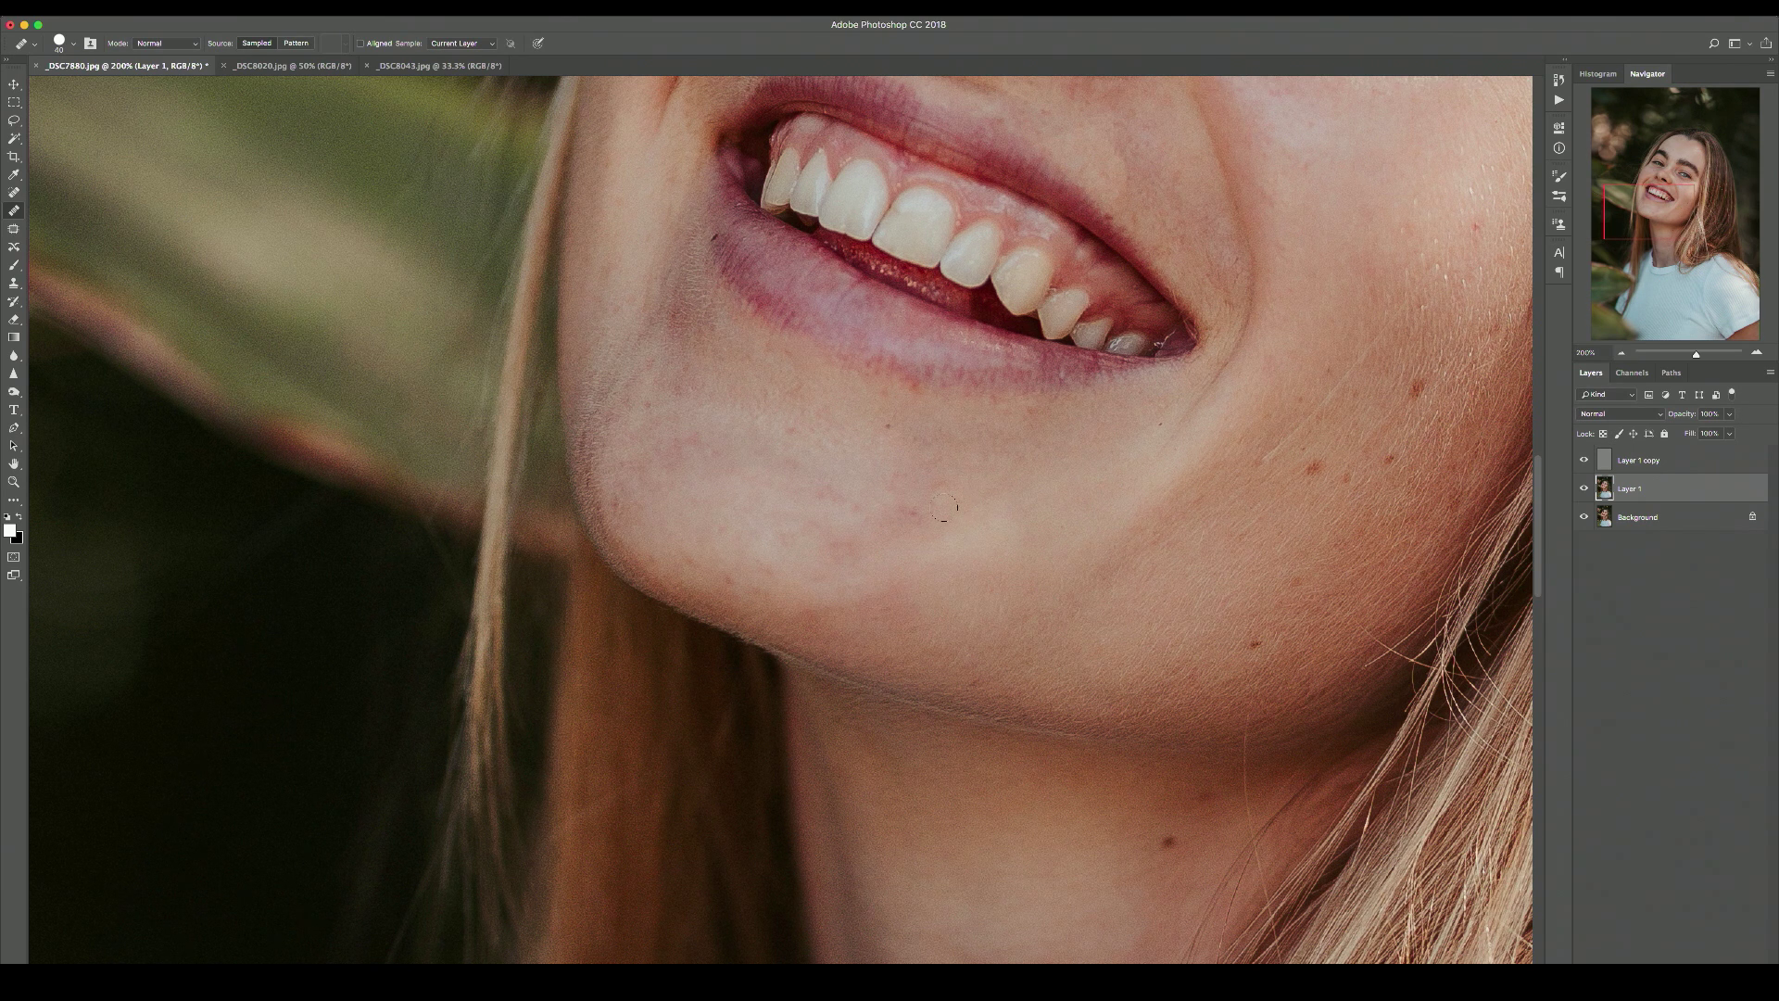
scroll(738, 485, up, 3)
scroll(739, 486, left, 4)
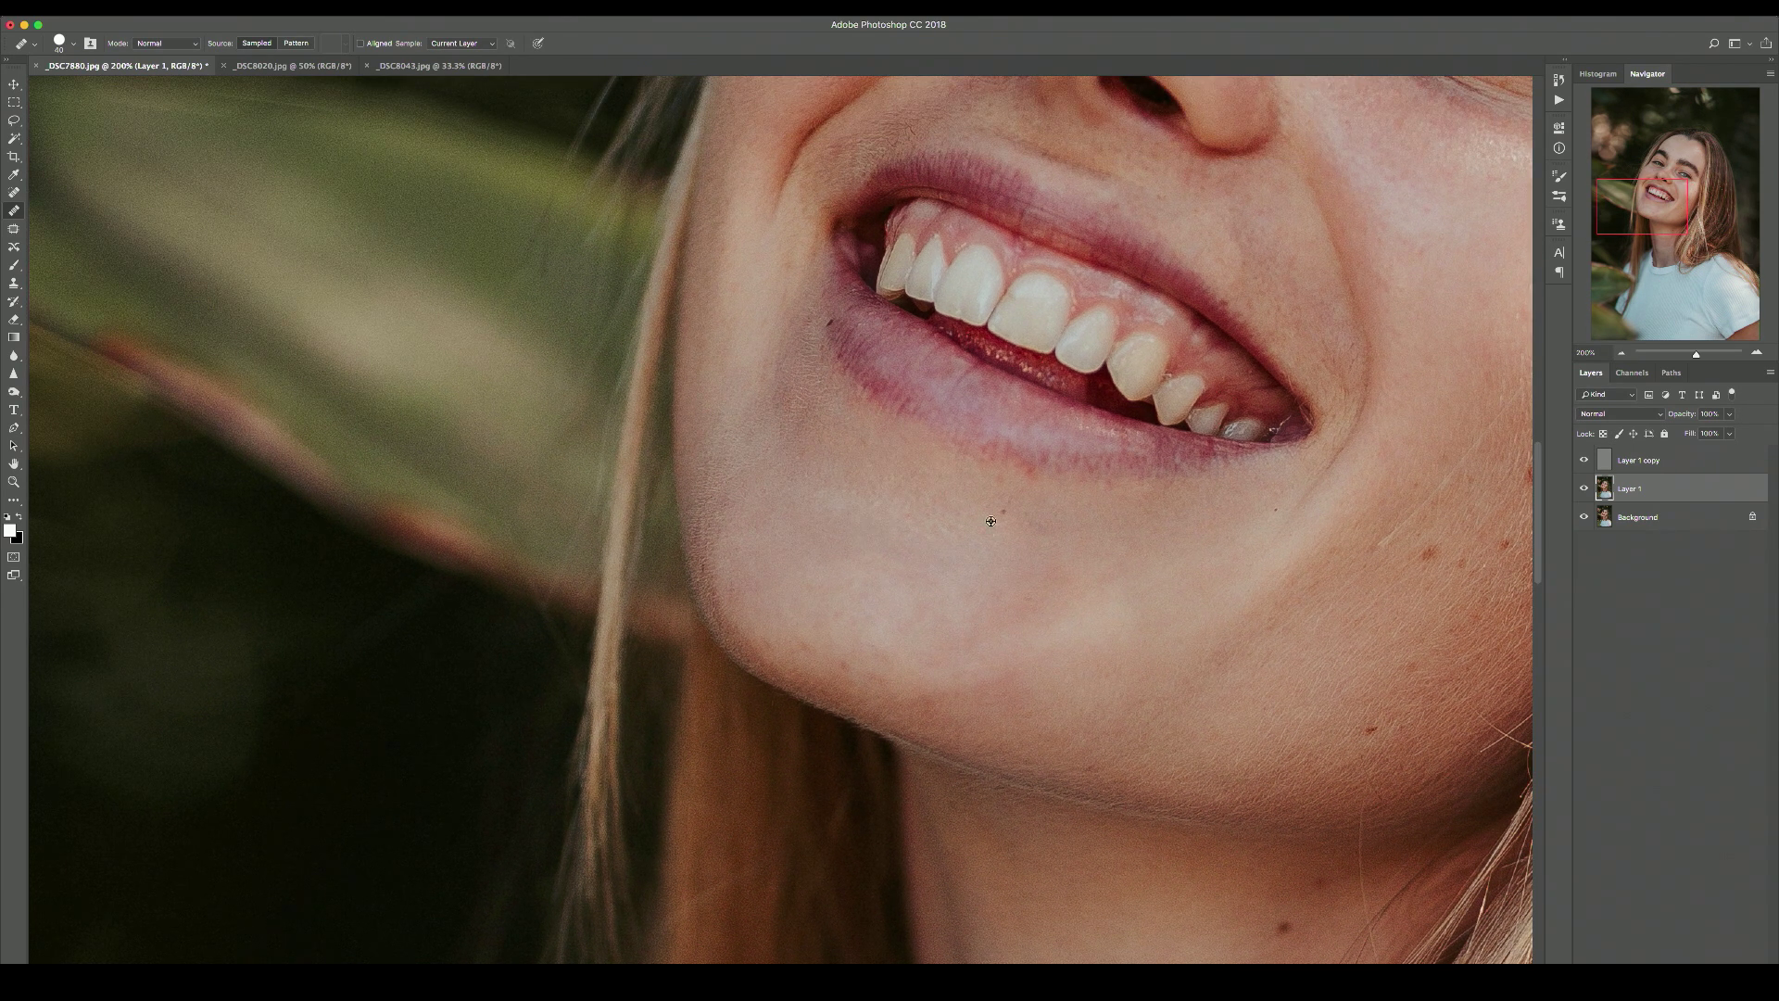
scroll(853, 589, up, 4)
scroll(853, 590, left, 3)
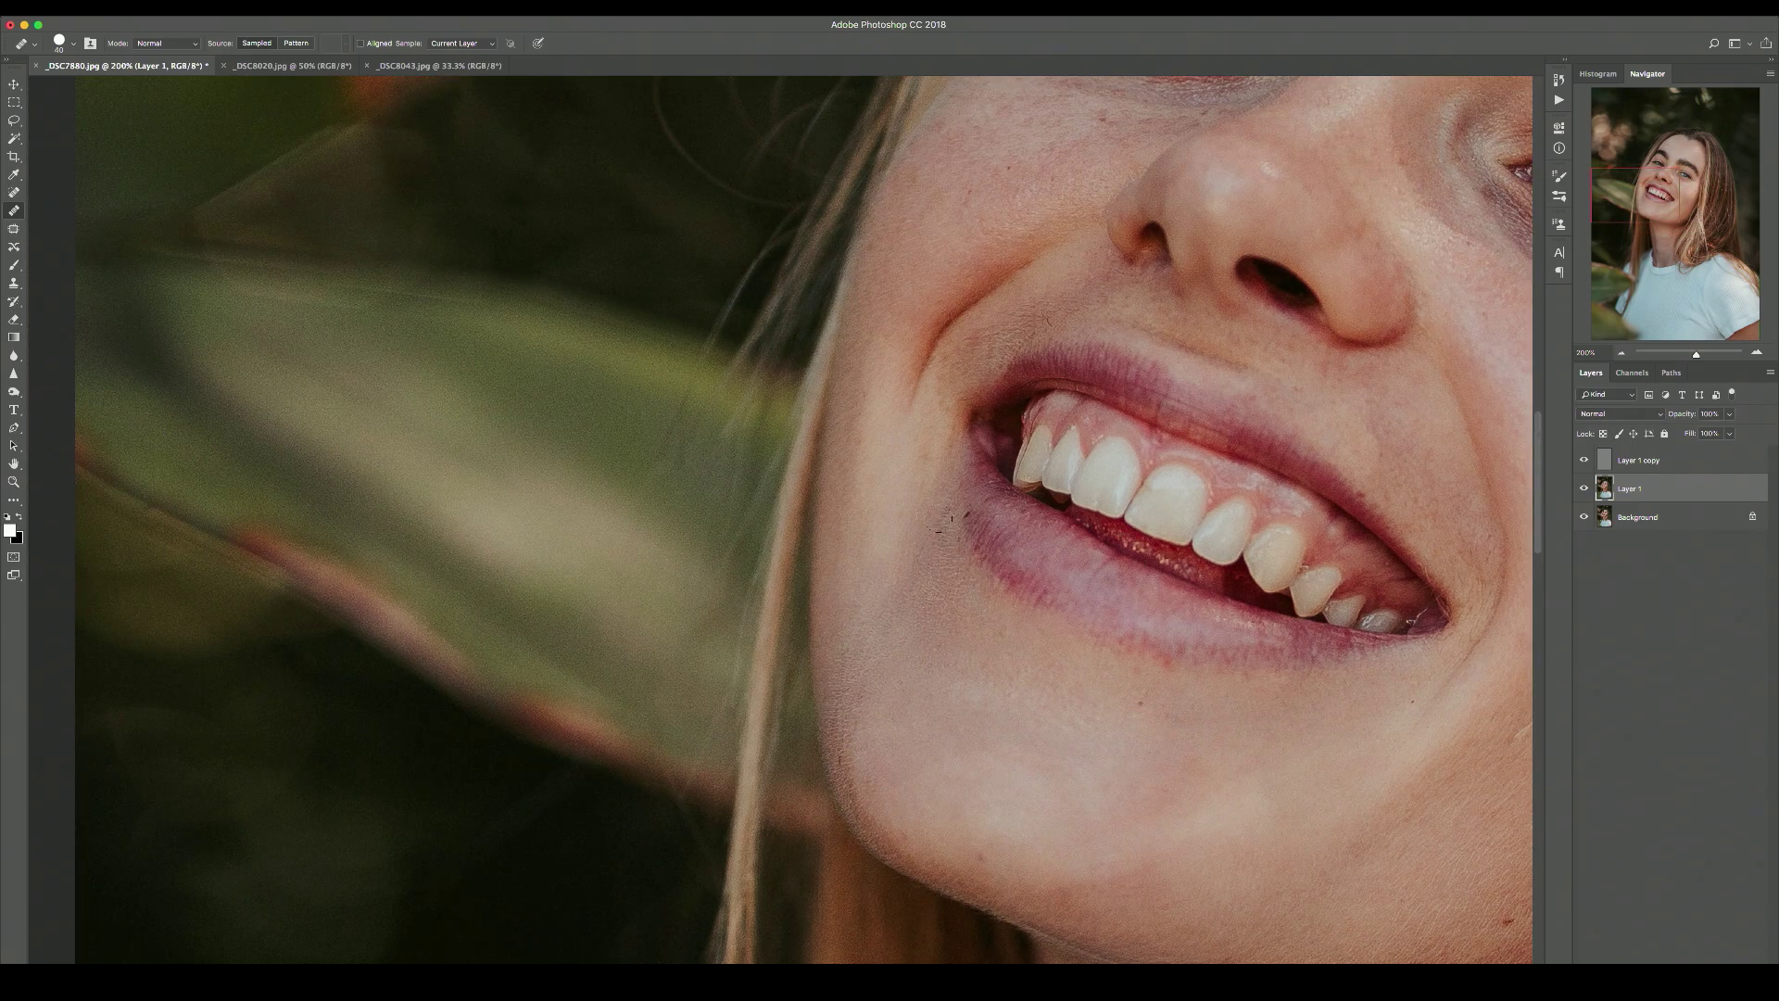
scroll(967, 343, right, 10)
scroll(966, 343, down, 3)
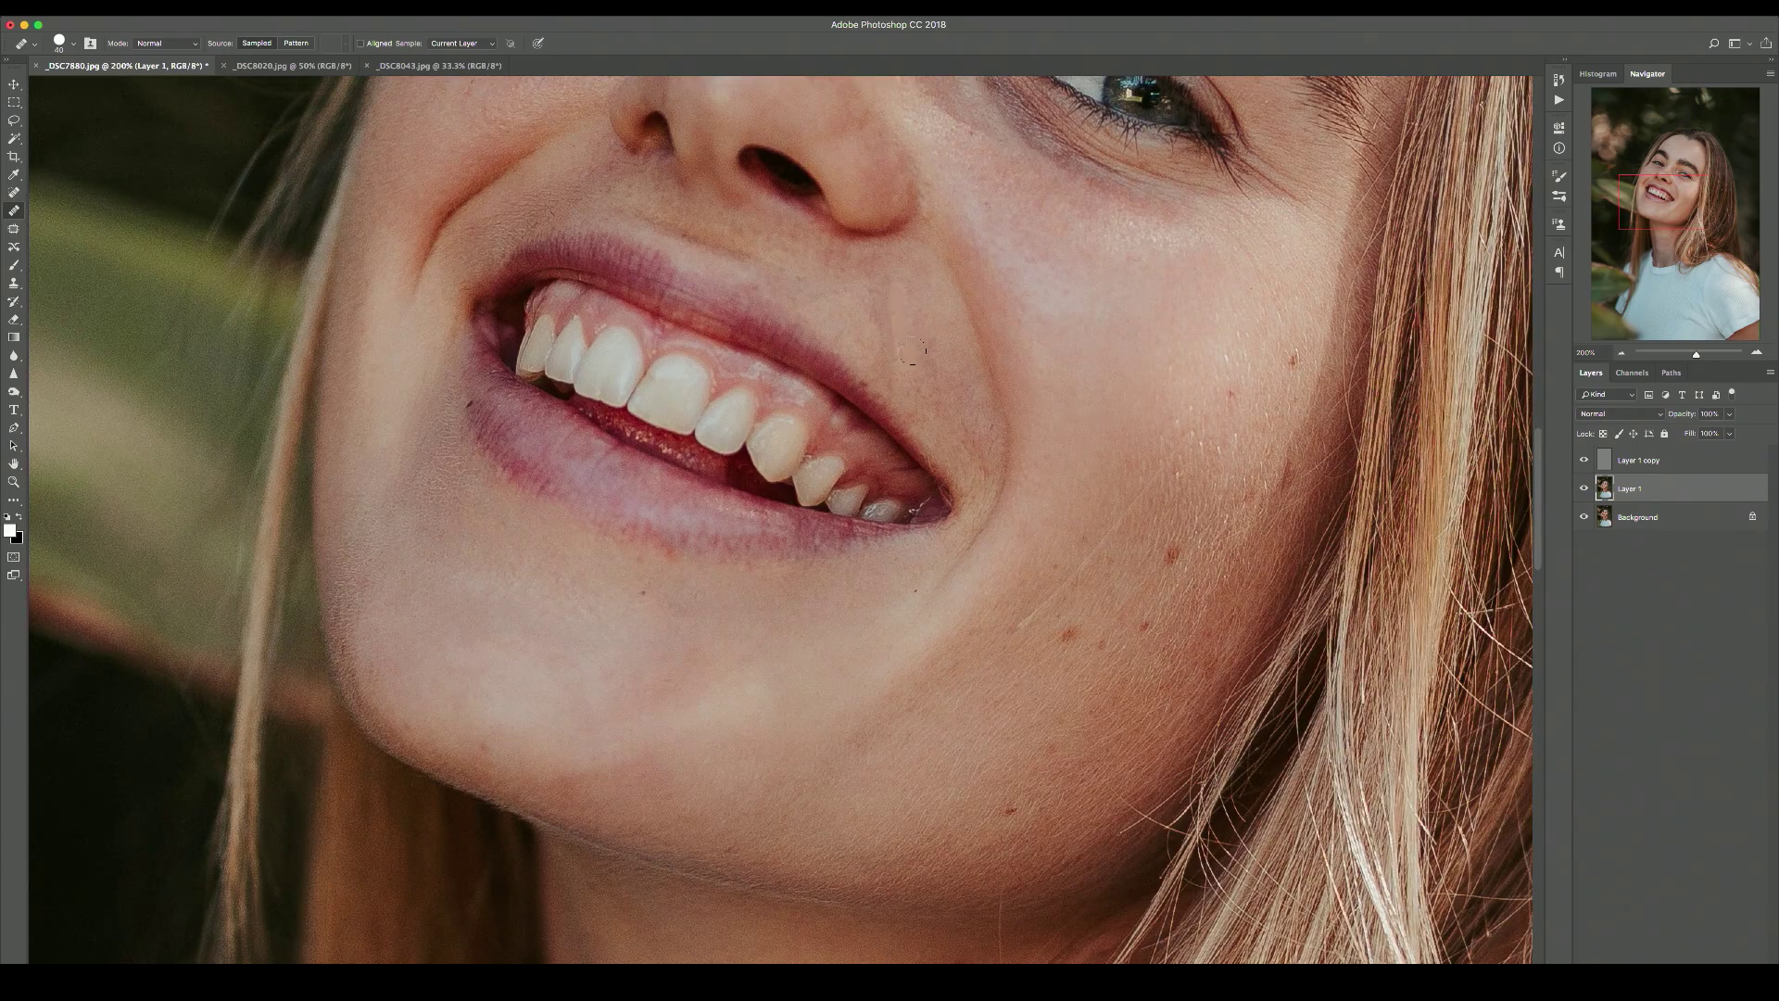
key(super+0)
scroll(1093, 275, up, 3)
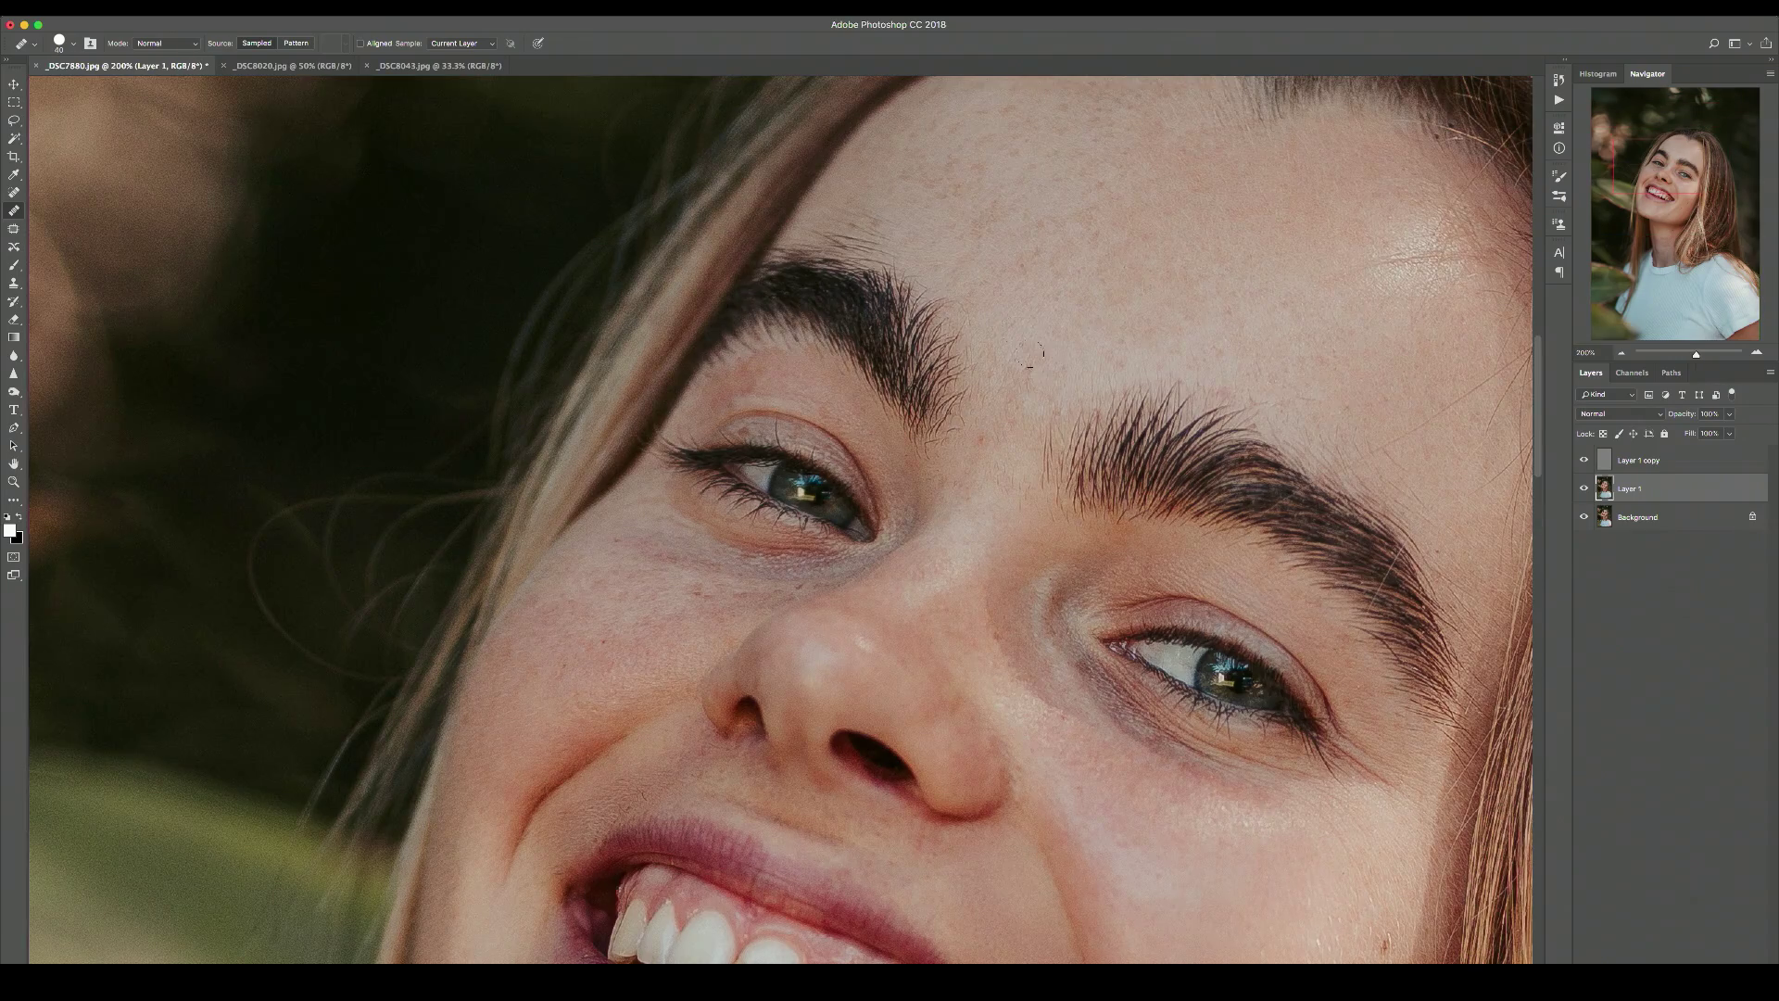
scroll(1013, 498, up, 4)
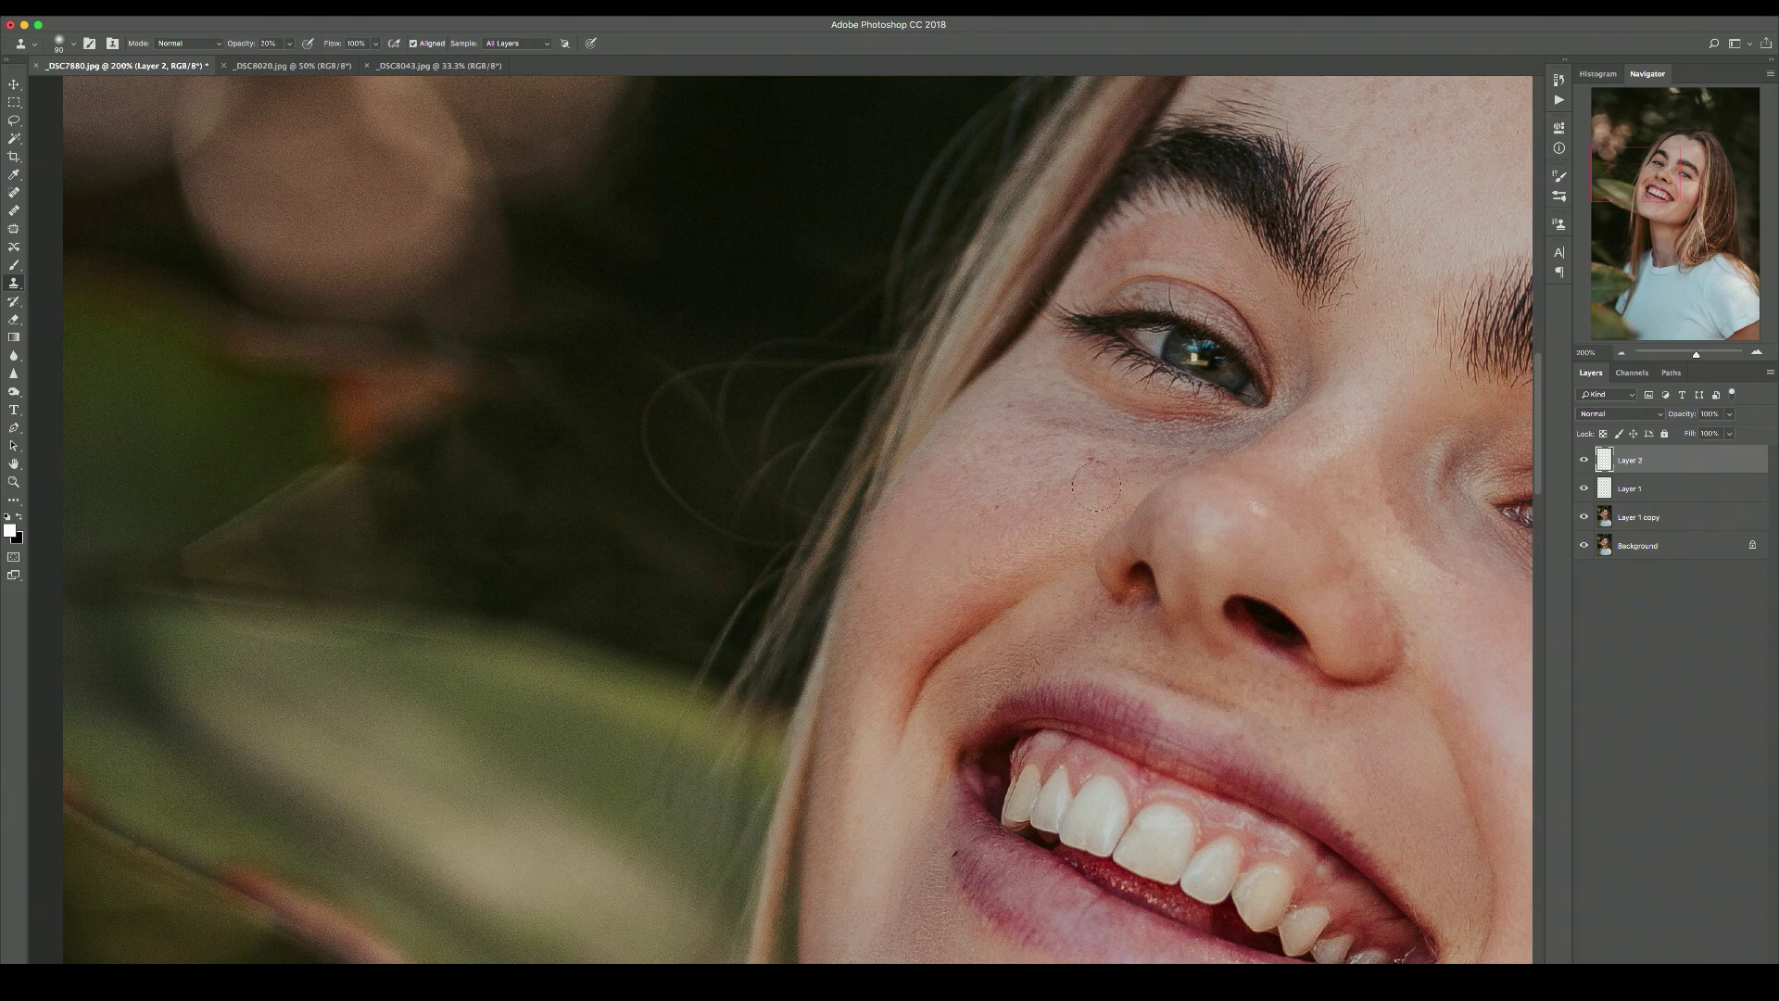
Smooth the skin under the eye on Layer 2 of _DSC7880.jpg with the Clone Stamp and review the whole portrait.
drag(1209, 429, 1056, 421)
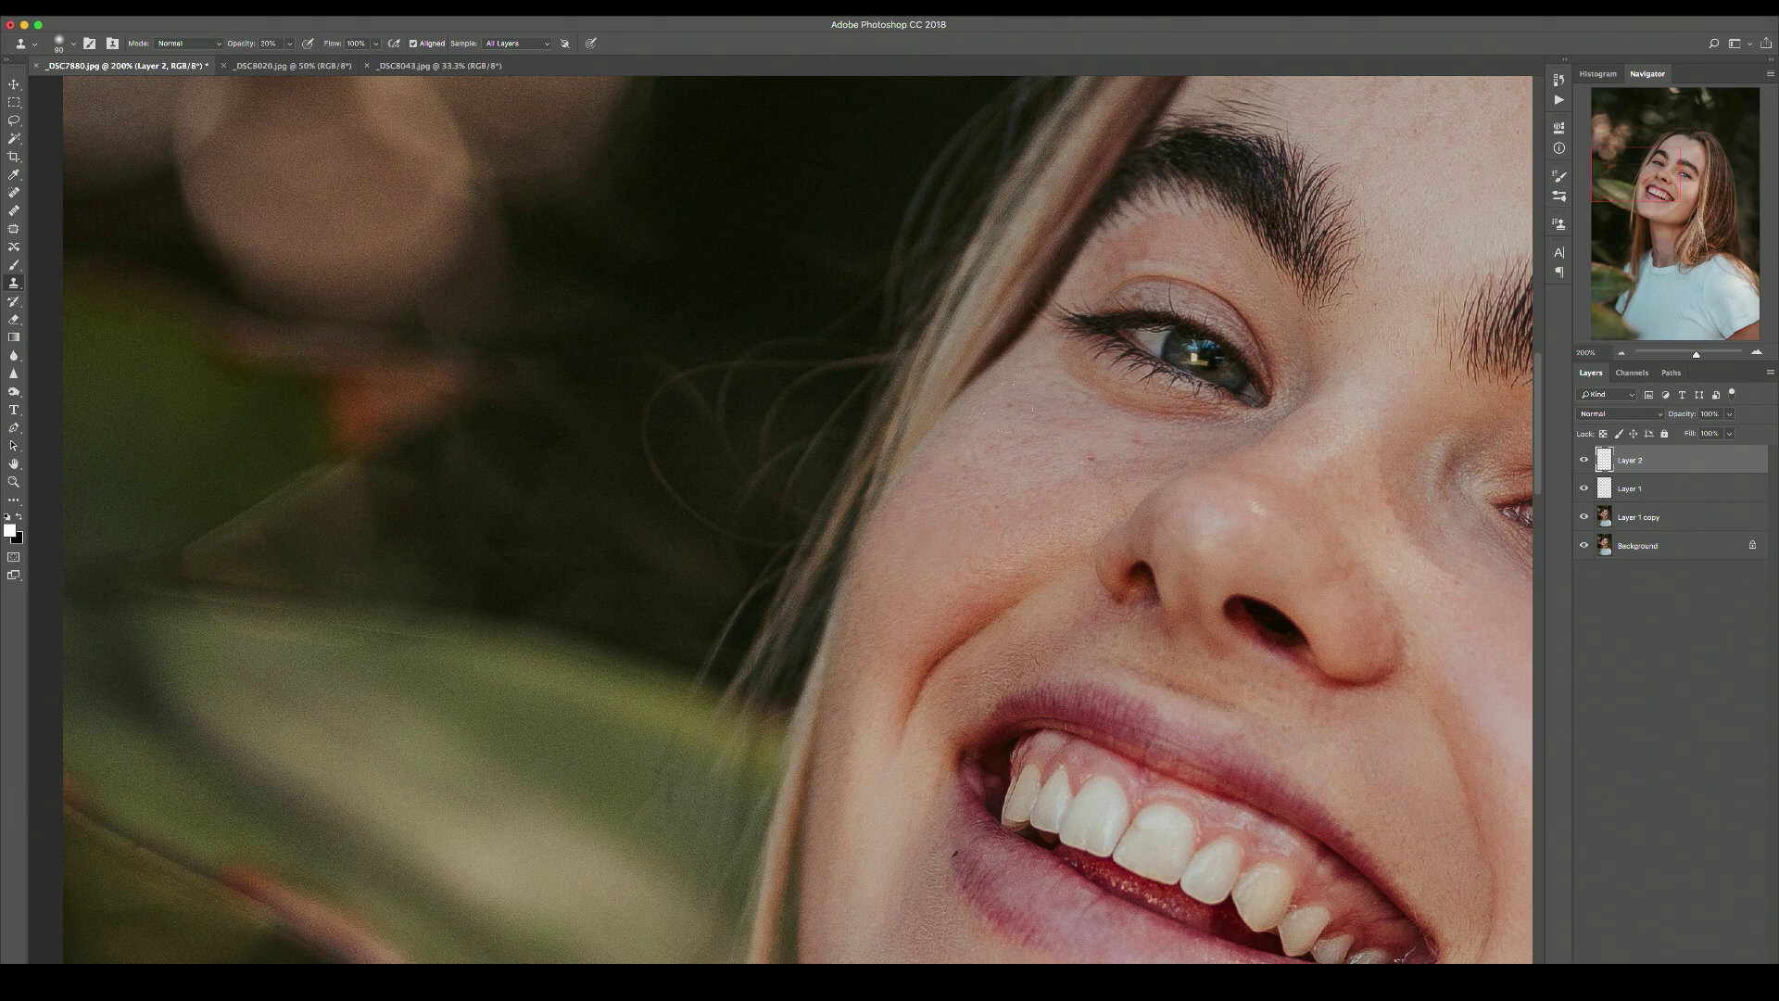
drag(1205, 419, 1132, 414)
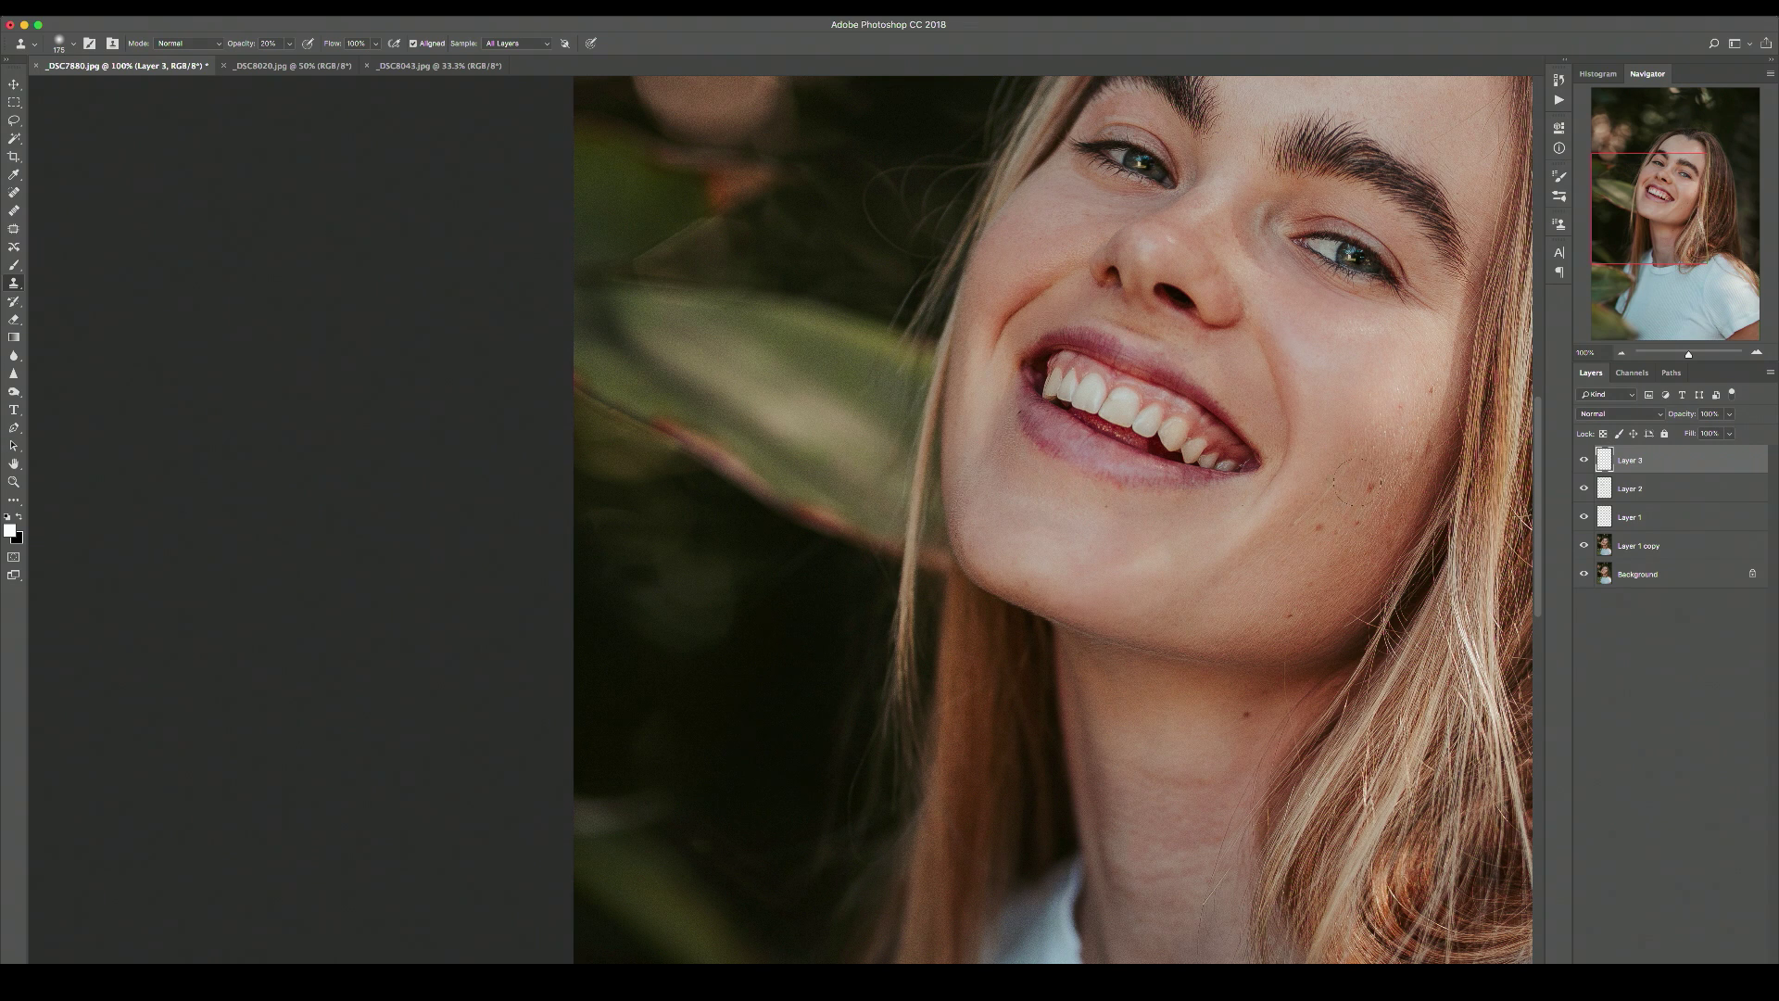
key(super+minus)
key(super+0)
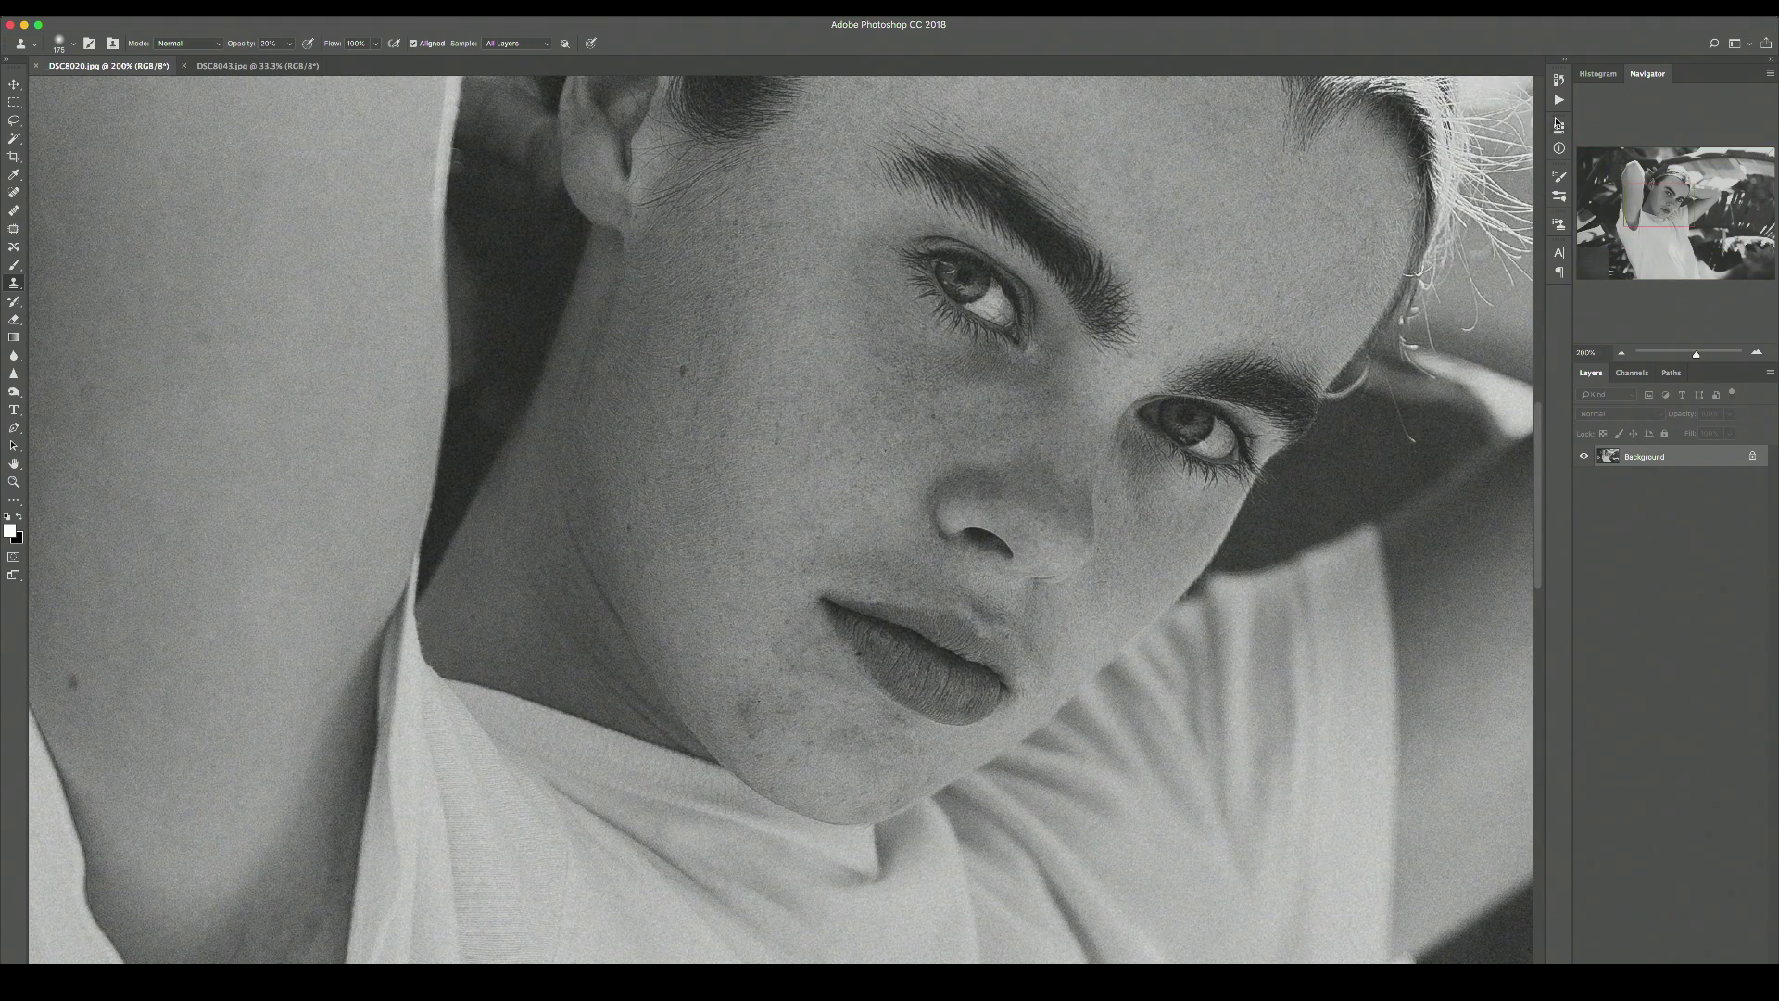
Heal the dark blemishes on the chin and beside the mouth in the black-and-white portrait _DSC8020.jpg.
alt+click(691, 605)
click(748, 717)
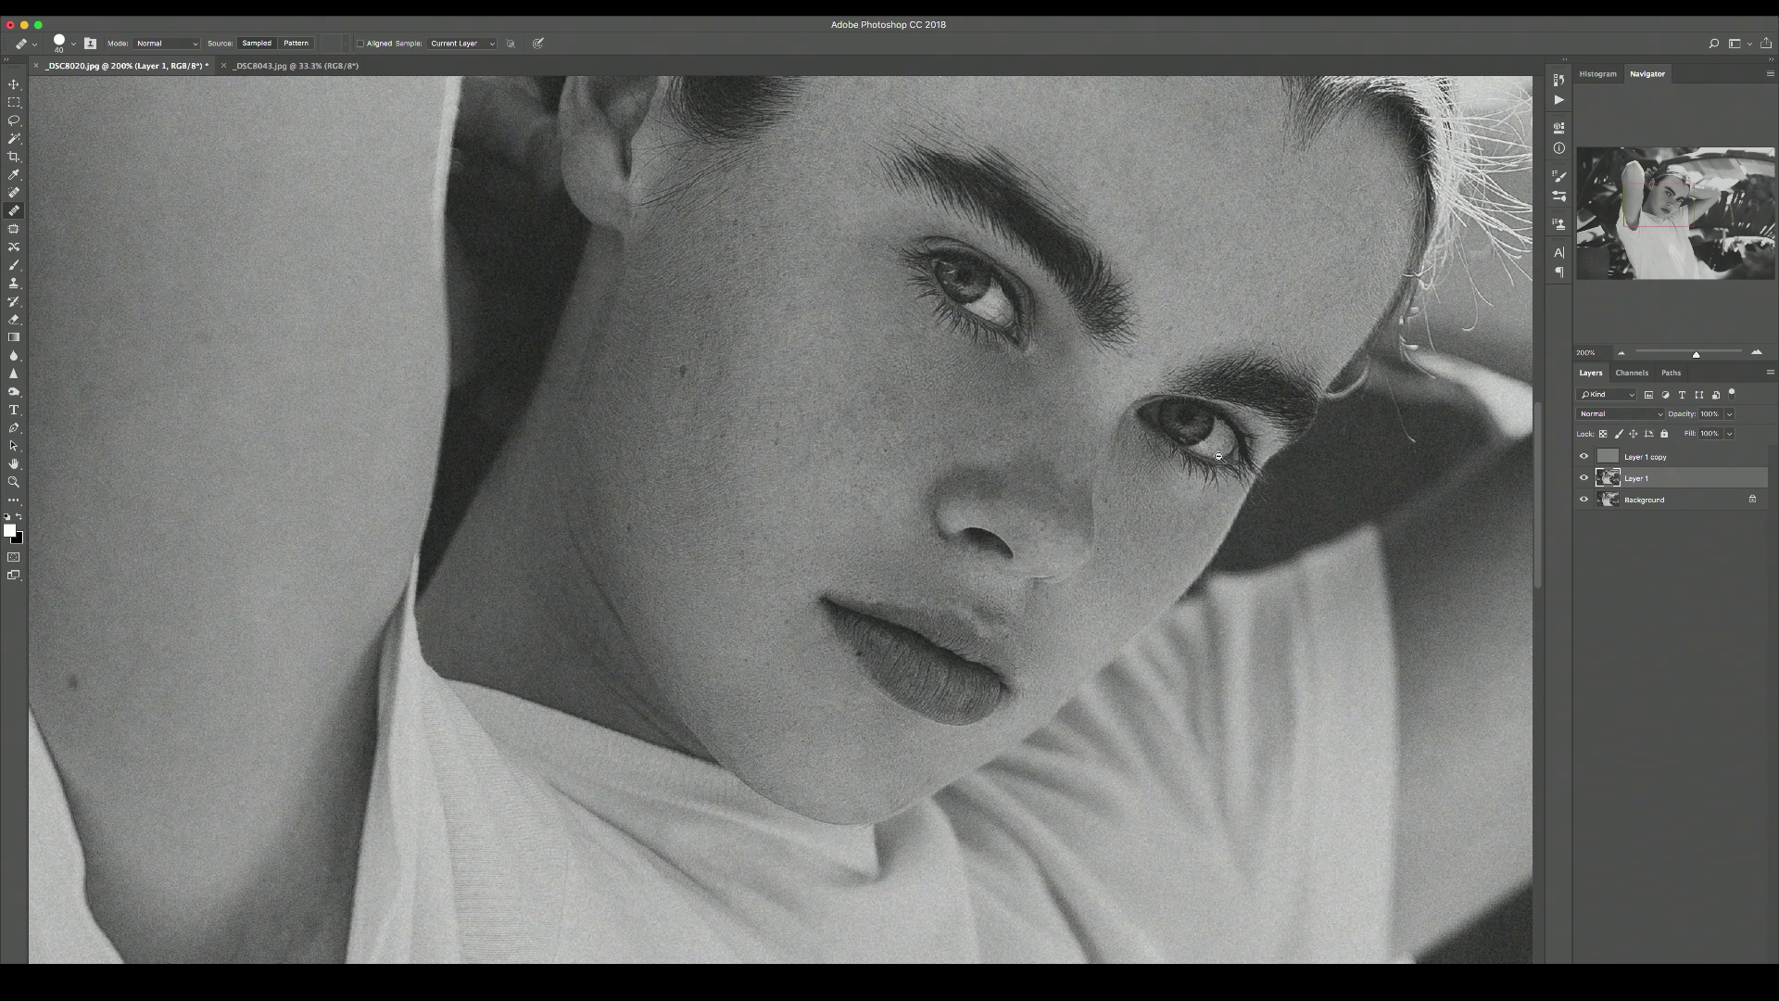
key(super+0)
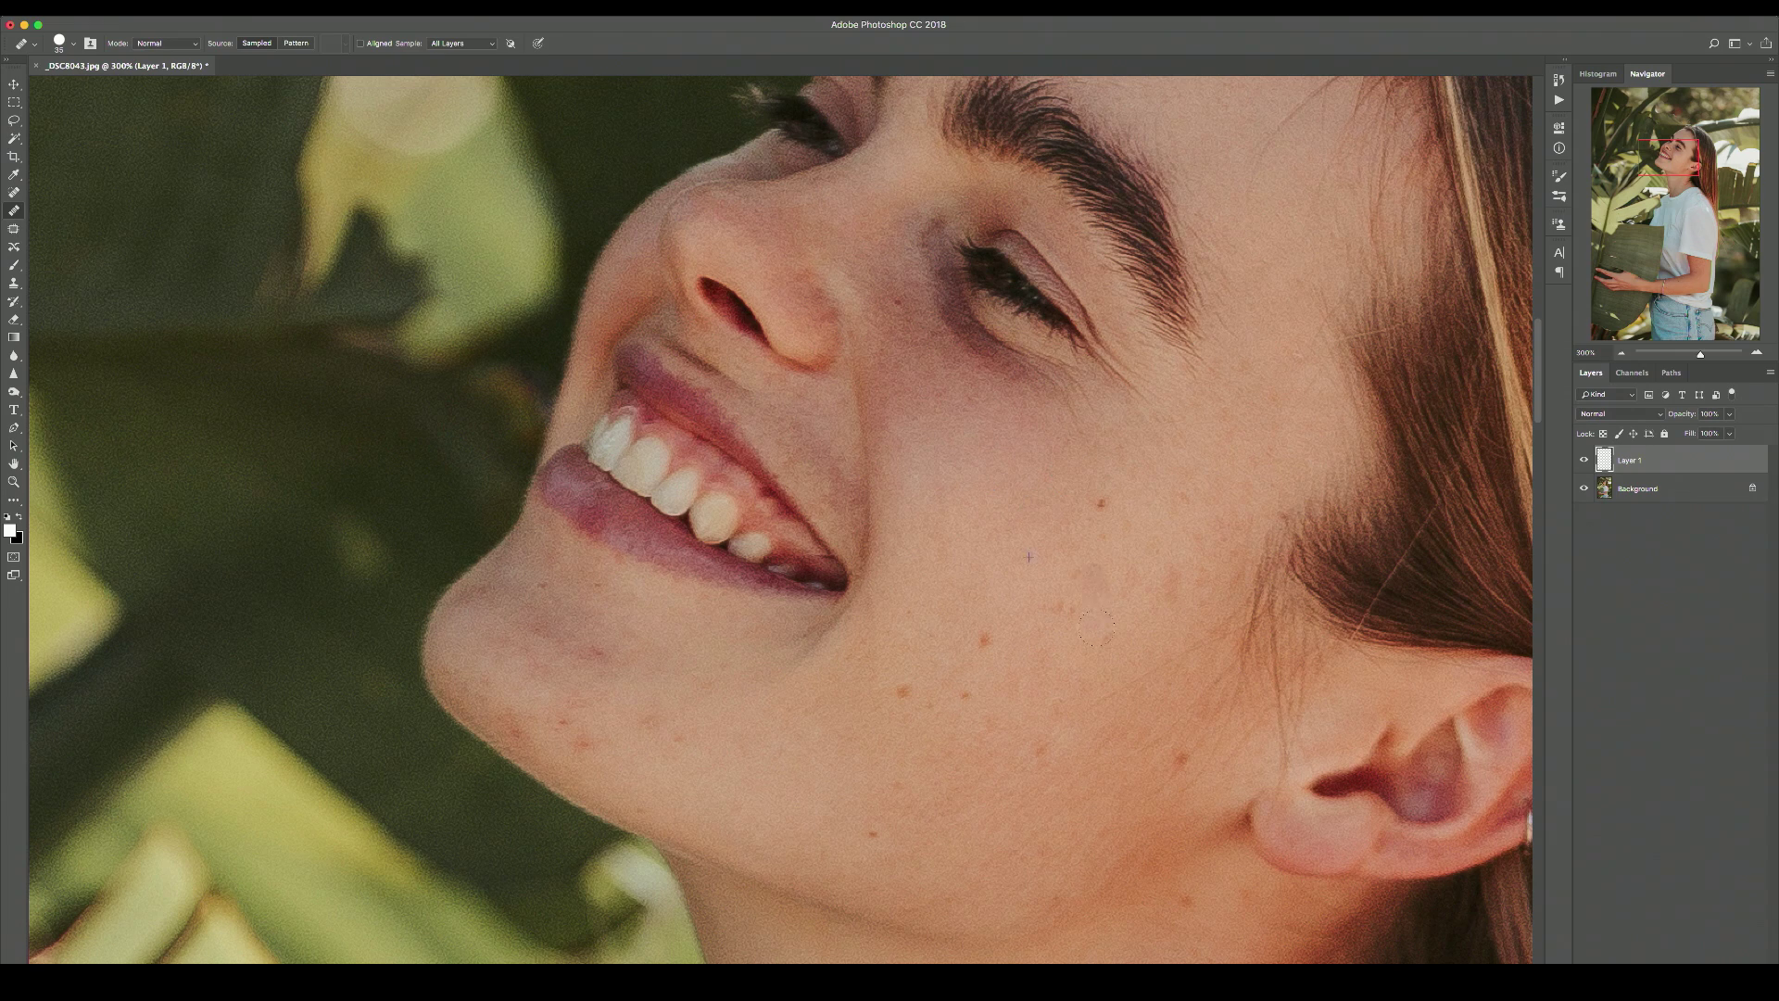
Heal the red blemishes on the chin below the lips on Layer 1 of _DSC8043.jpg.
drag(1190, 584, 1345, 465)
click(730, 606)
click(670, 609)
click(784, 526)
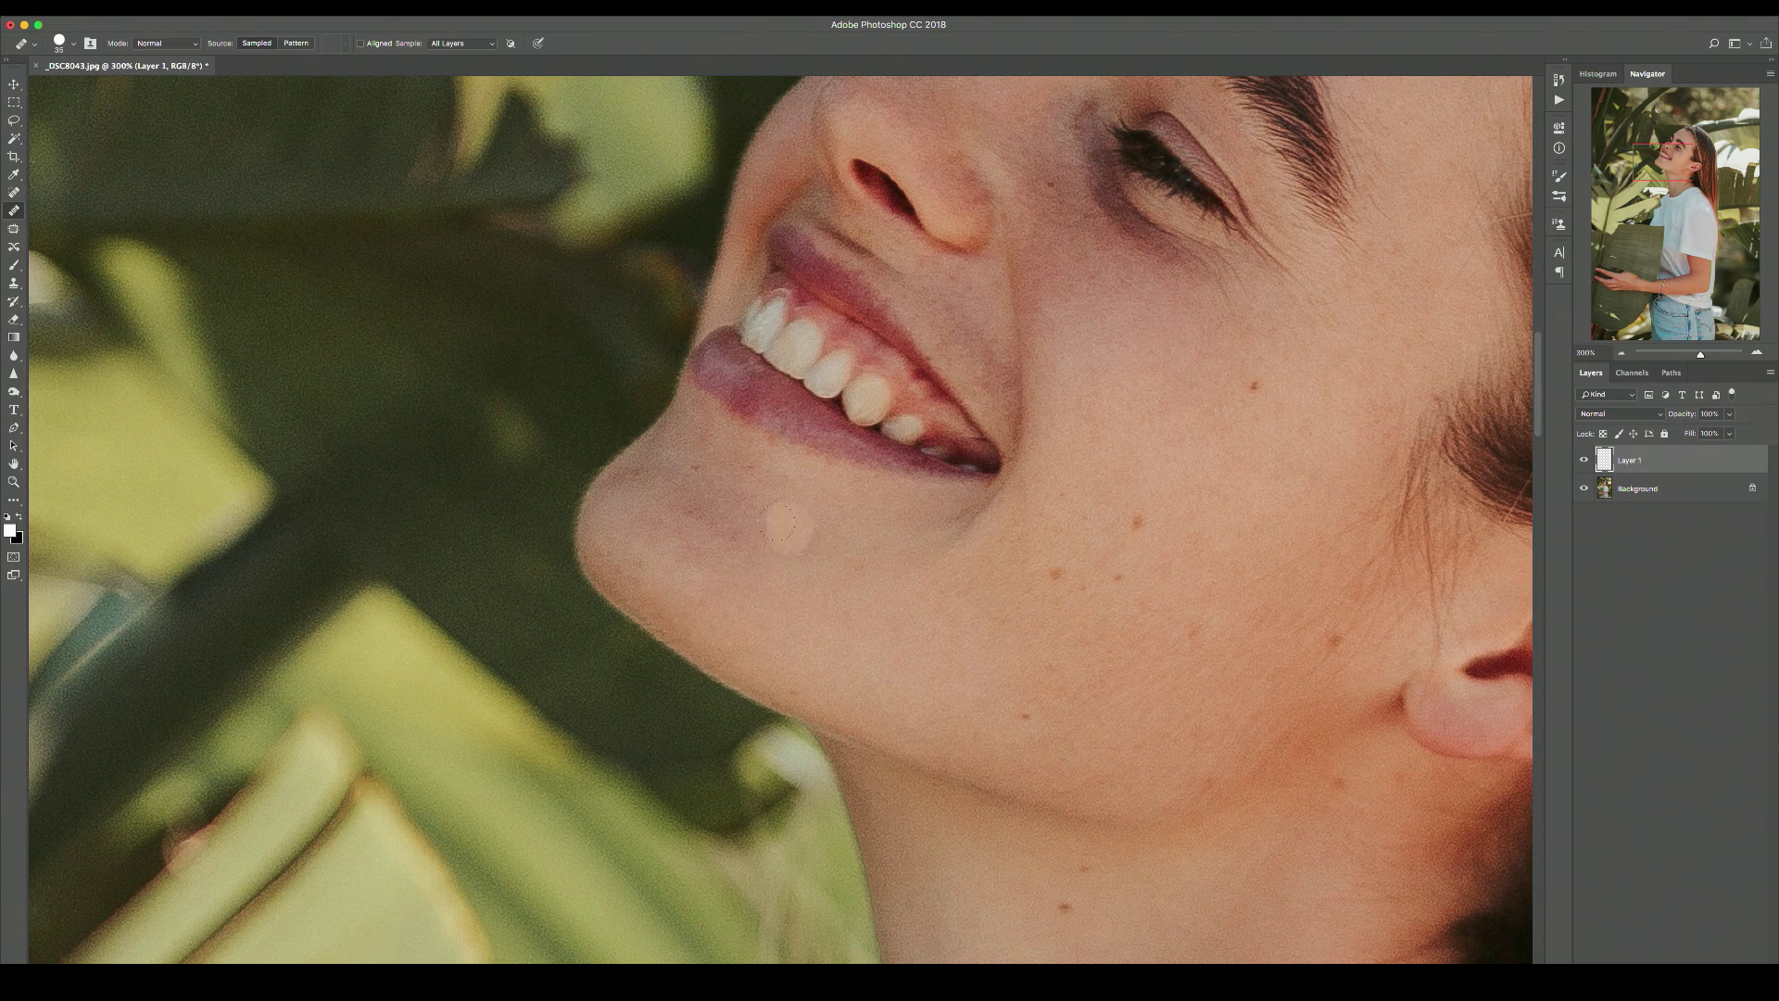
Heal the skin between the nose and mouth corner in _DSC8043.jpg using sampled cheek skin, then reduce the brush and resample.
drag(1371, 307, 1171, 609)
alt+click(940, 743)
mouse_move(750, 639)
mouse_down()
mouse_move(727, 602)
mouse_move(800, 708)
mouse_up()
key(bracketleft)
key(bracketleft)
key(bracketleft)
alt+click(985, 765)
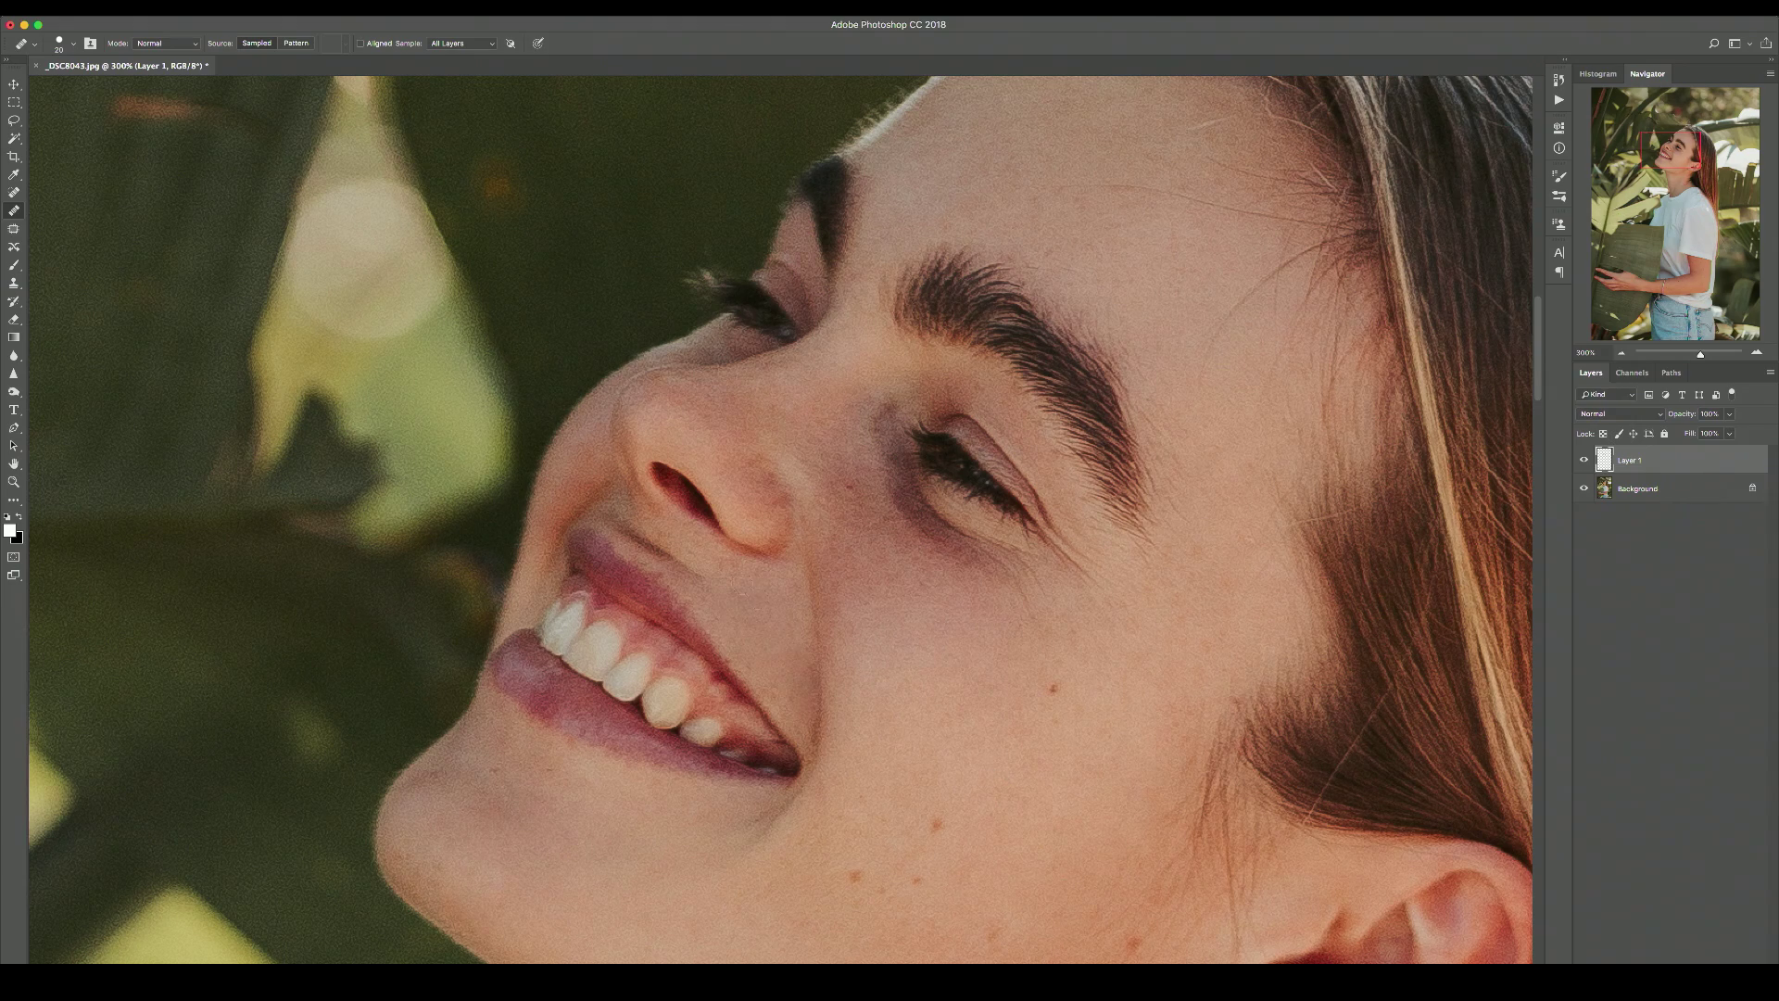
Add a blank layer to _DSC8043.jpg and lighten the dark area under the eye with an enlarged Clone Stamp brush.
drag(1135, 303, 1164, 476)
key(super+shift+alt+n)
key(s)
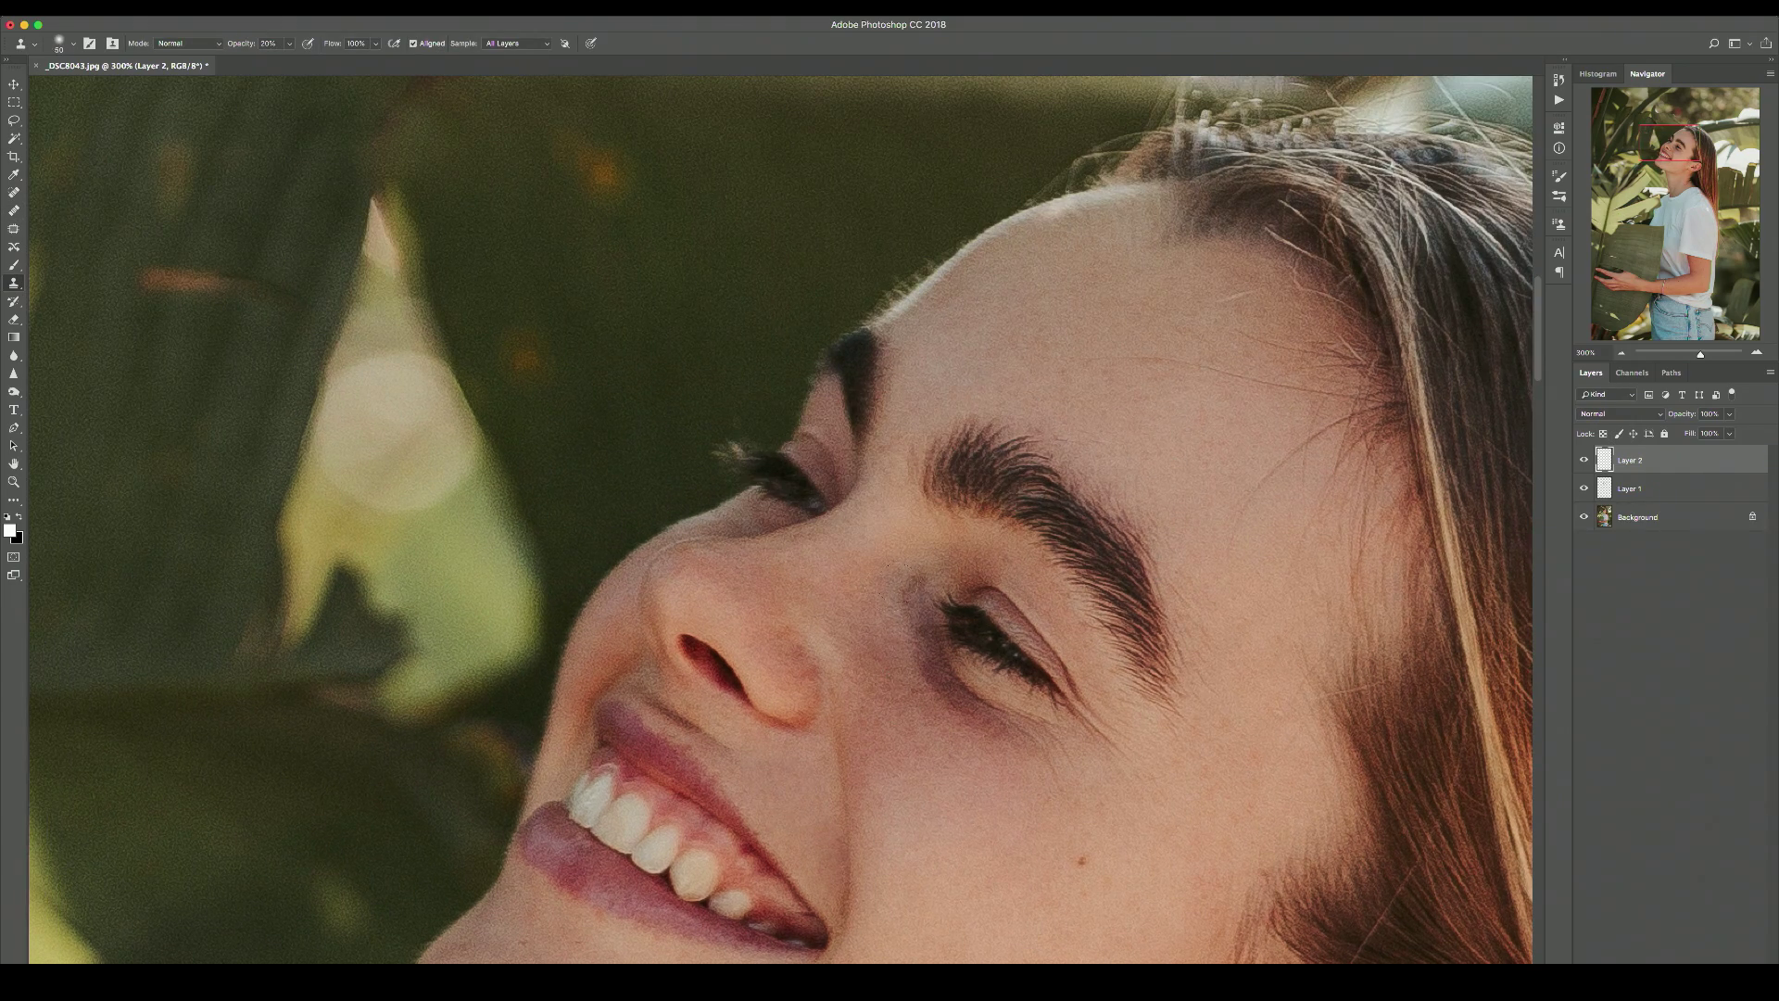
key(bracketright)
key(bracketright)
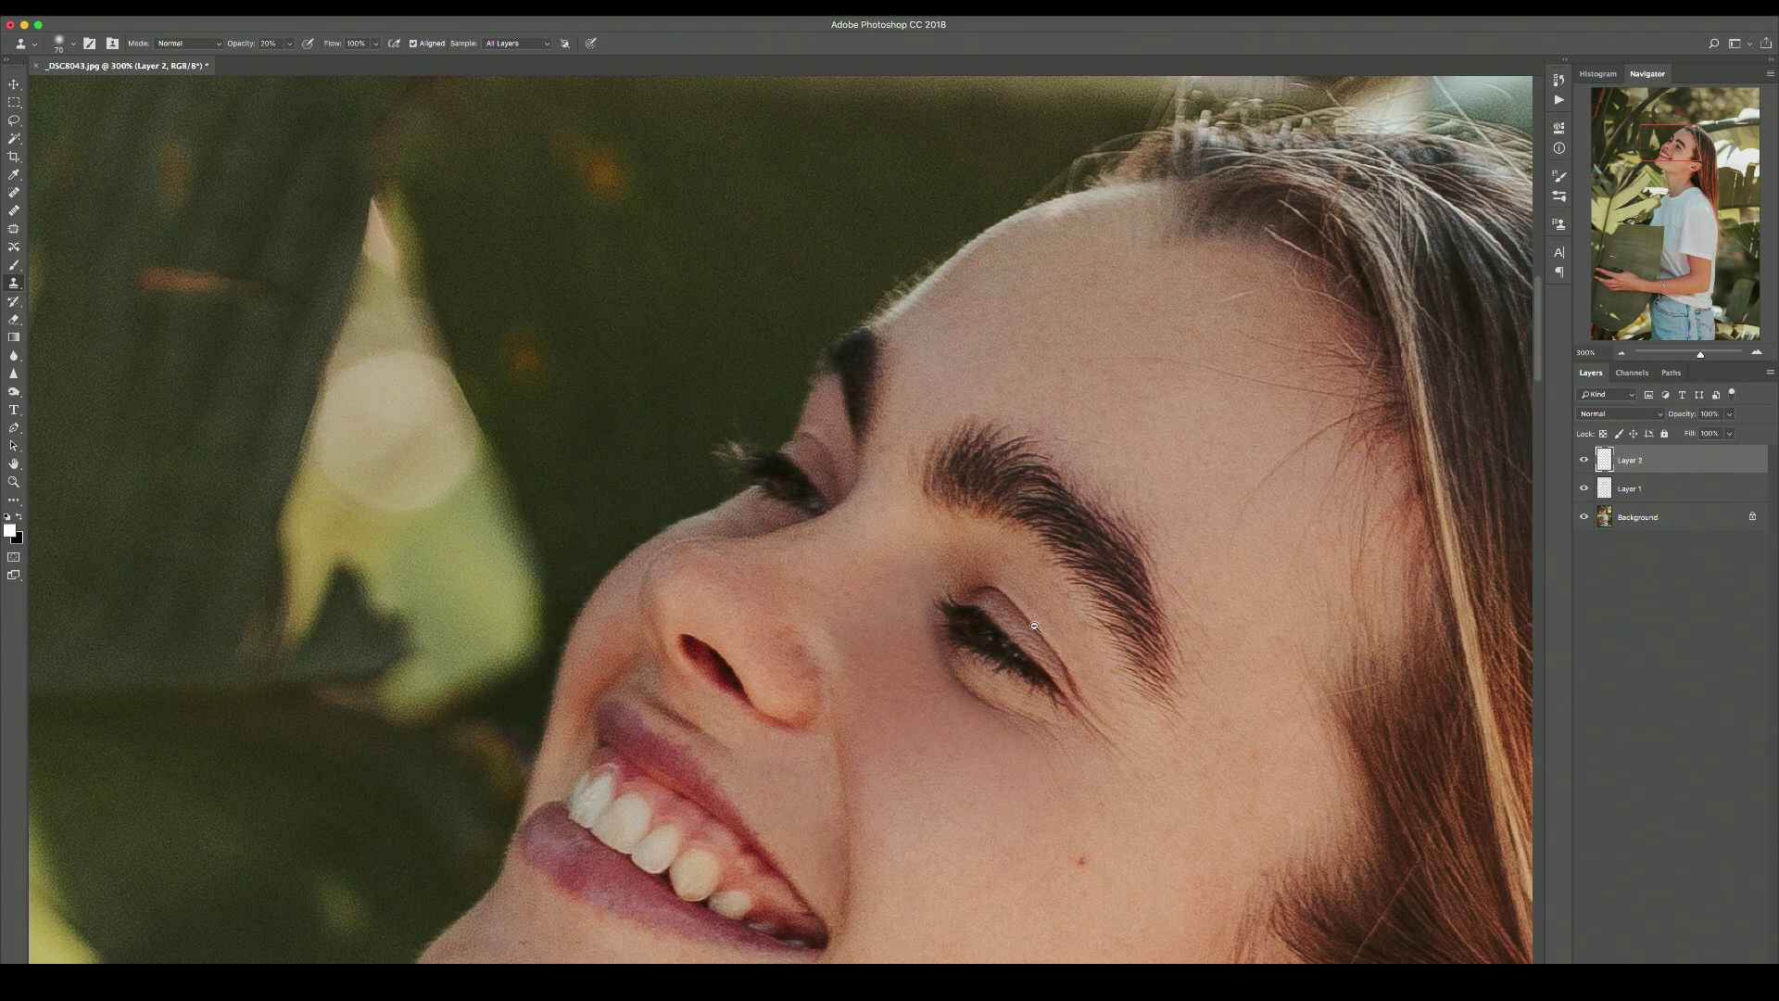
Set the opacity of Layer 2 in _DSC8043.jpg to 75% while viewing the whole photo.
key(ctrl+0)
key(7)
key(5)
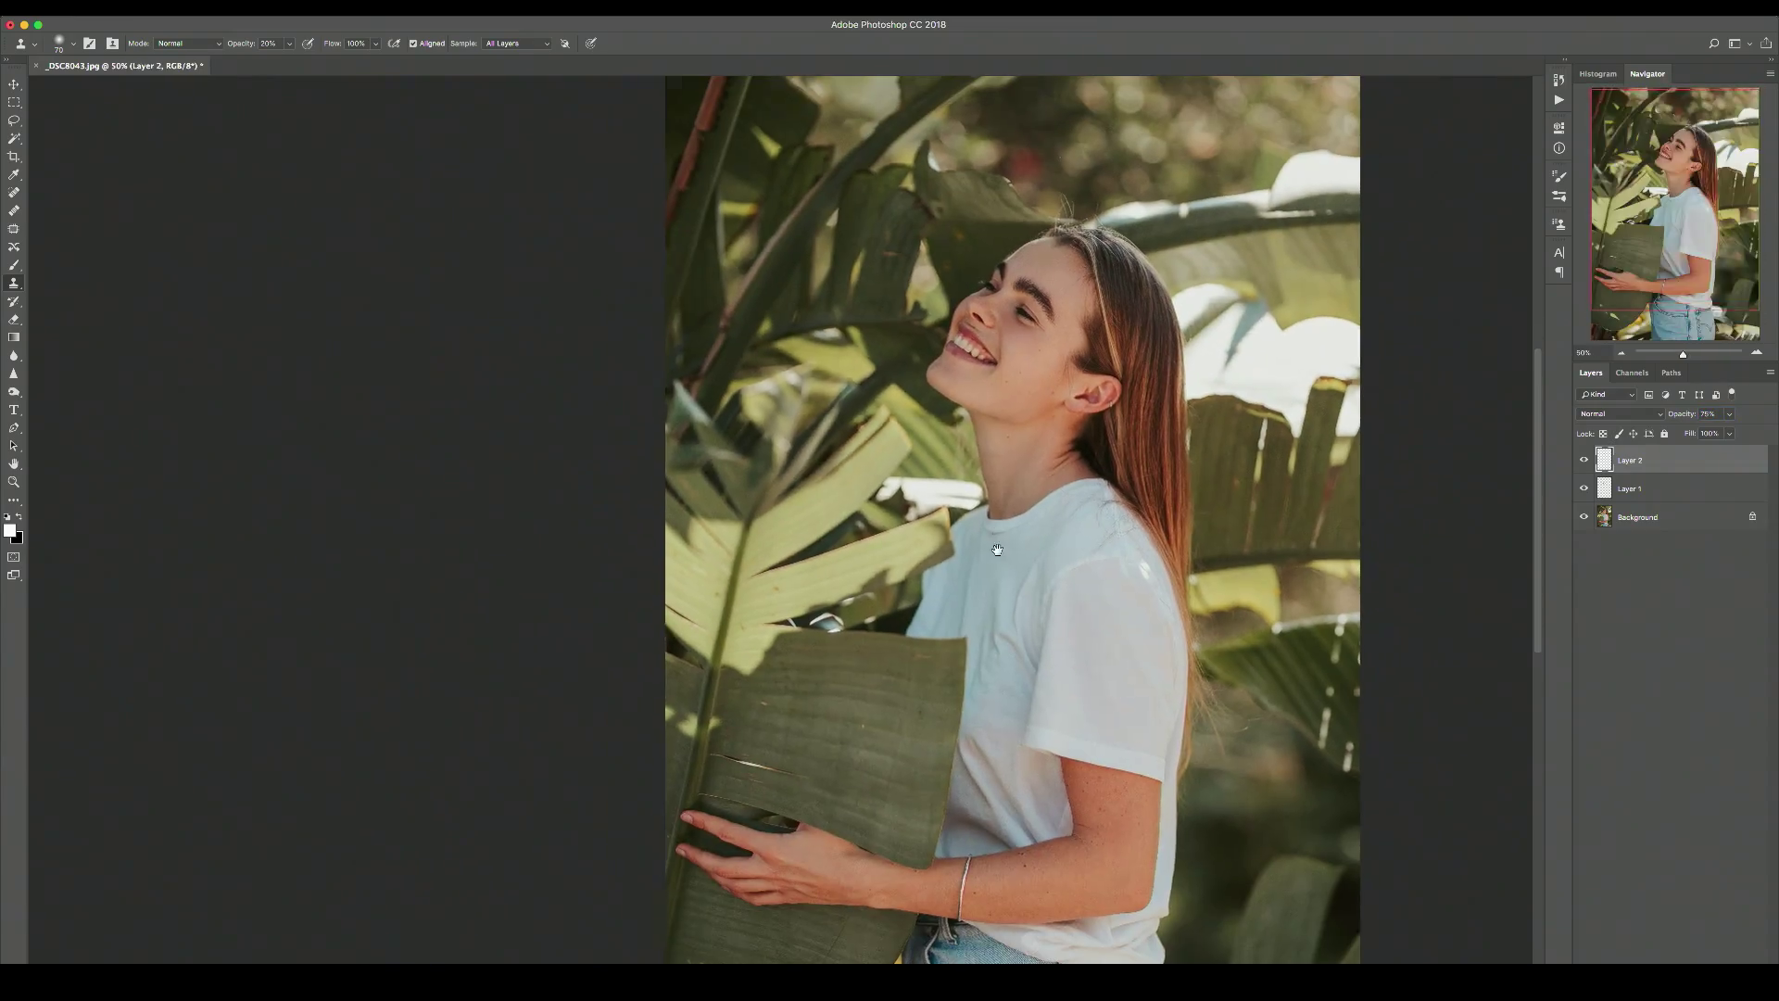
Merge the visible layers of _DSC8043.jpg, add a blank layer, and check the chin up close and the whole photo.
key(ctrl+shift+e)
key(ctrl+shift+alt+n)
scroll(950, 348, up, 4)
scroll(945, 373, up, 1)
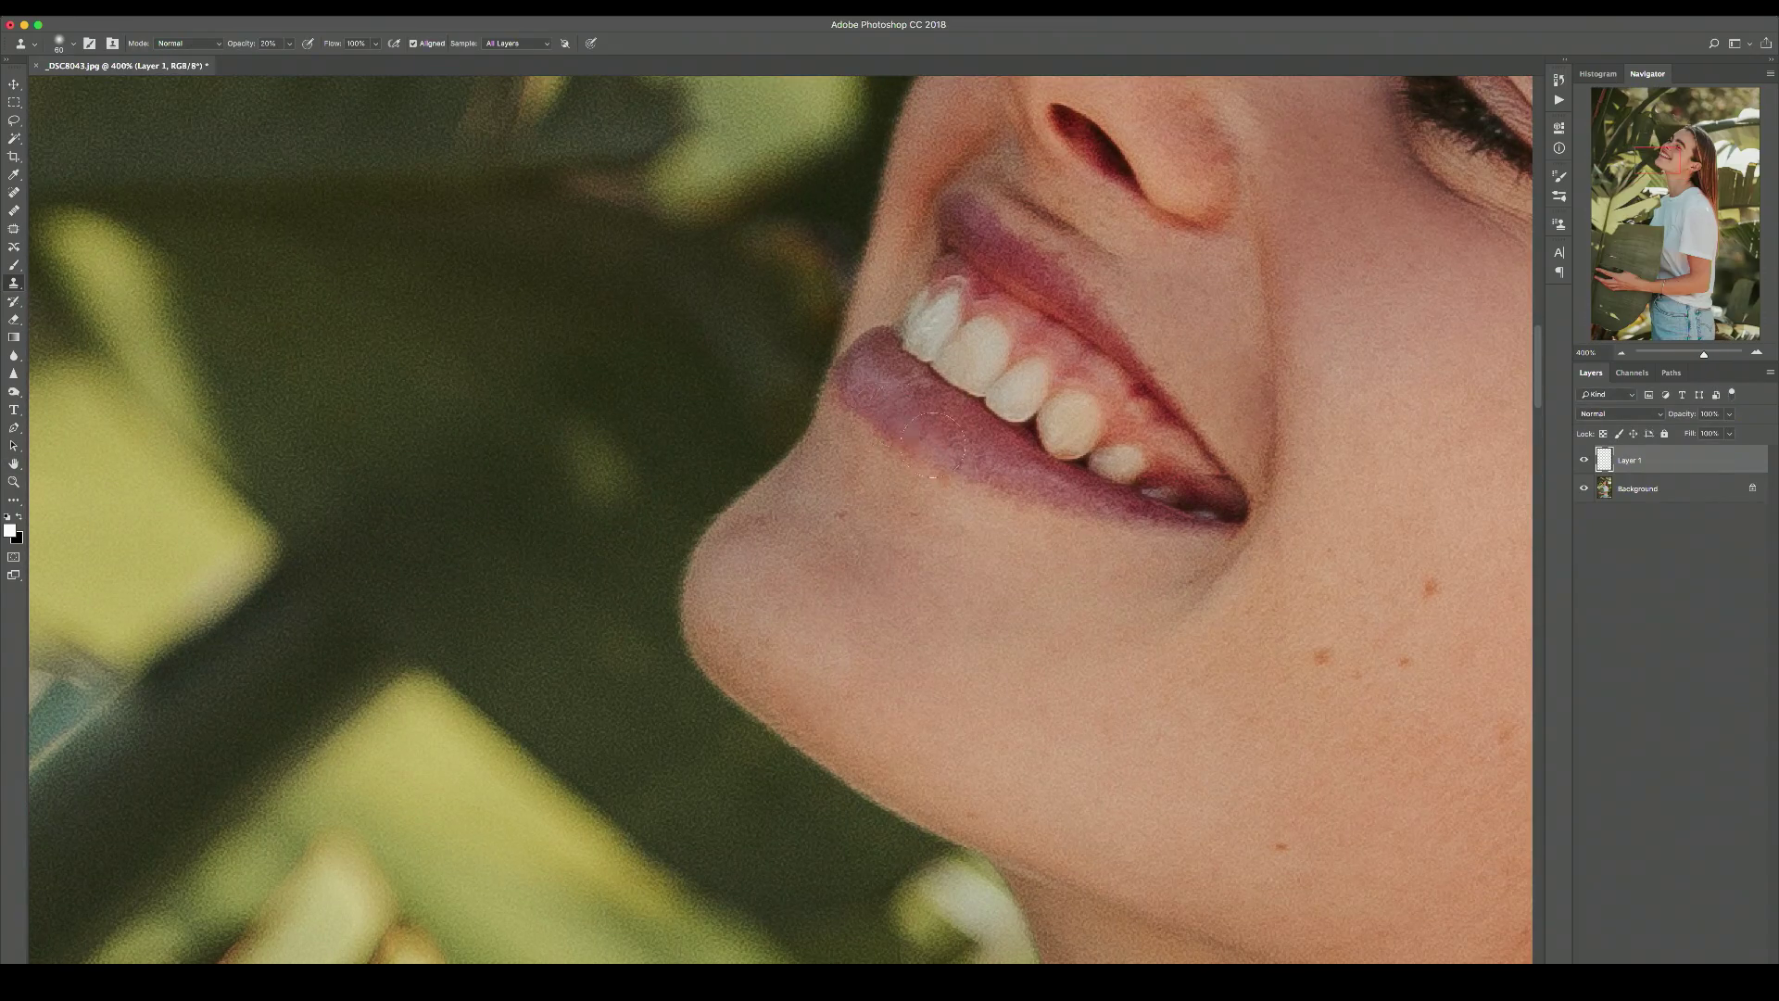
key(ctrl+0)
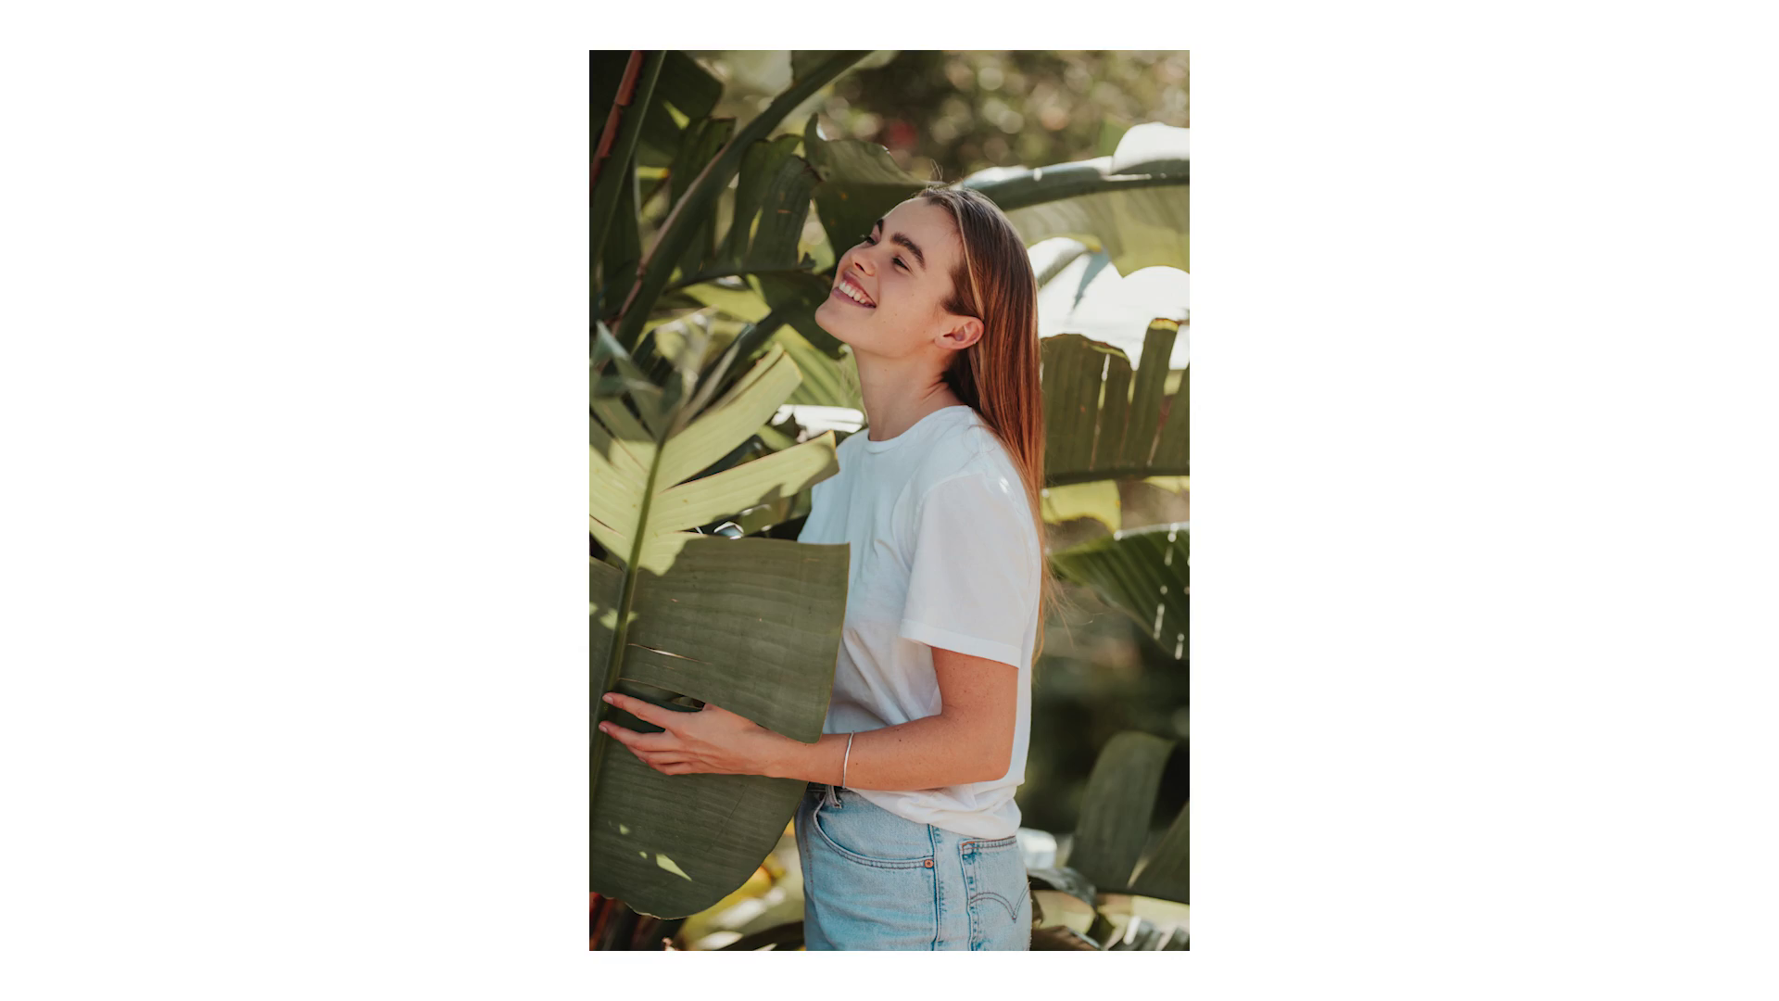